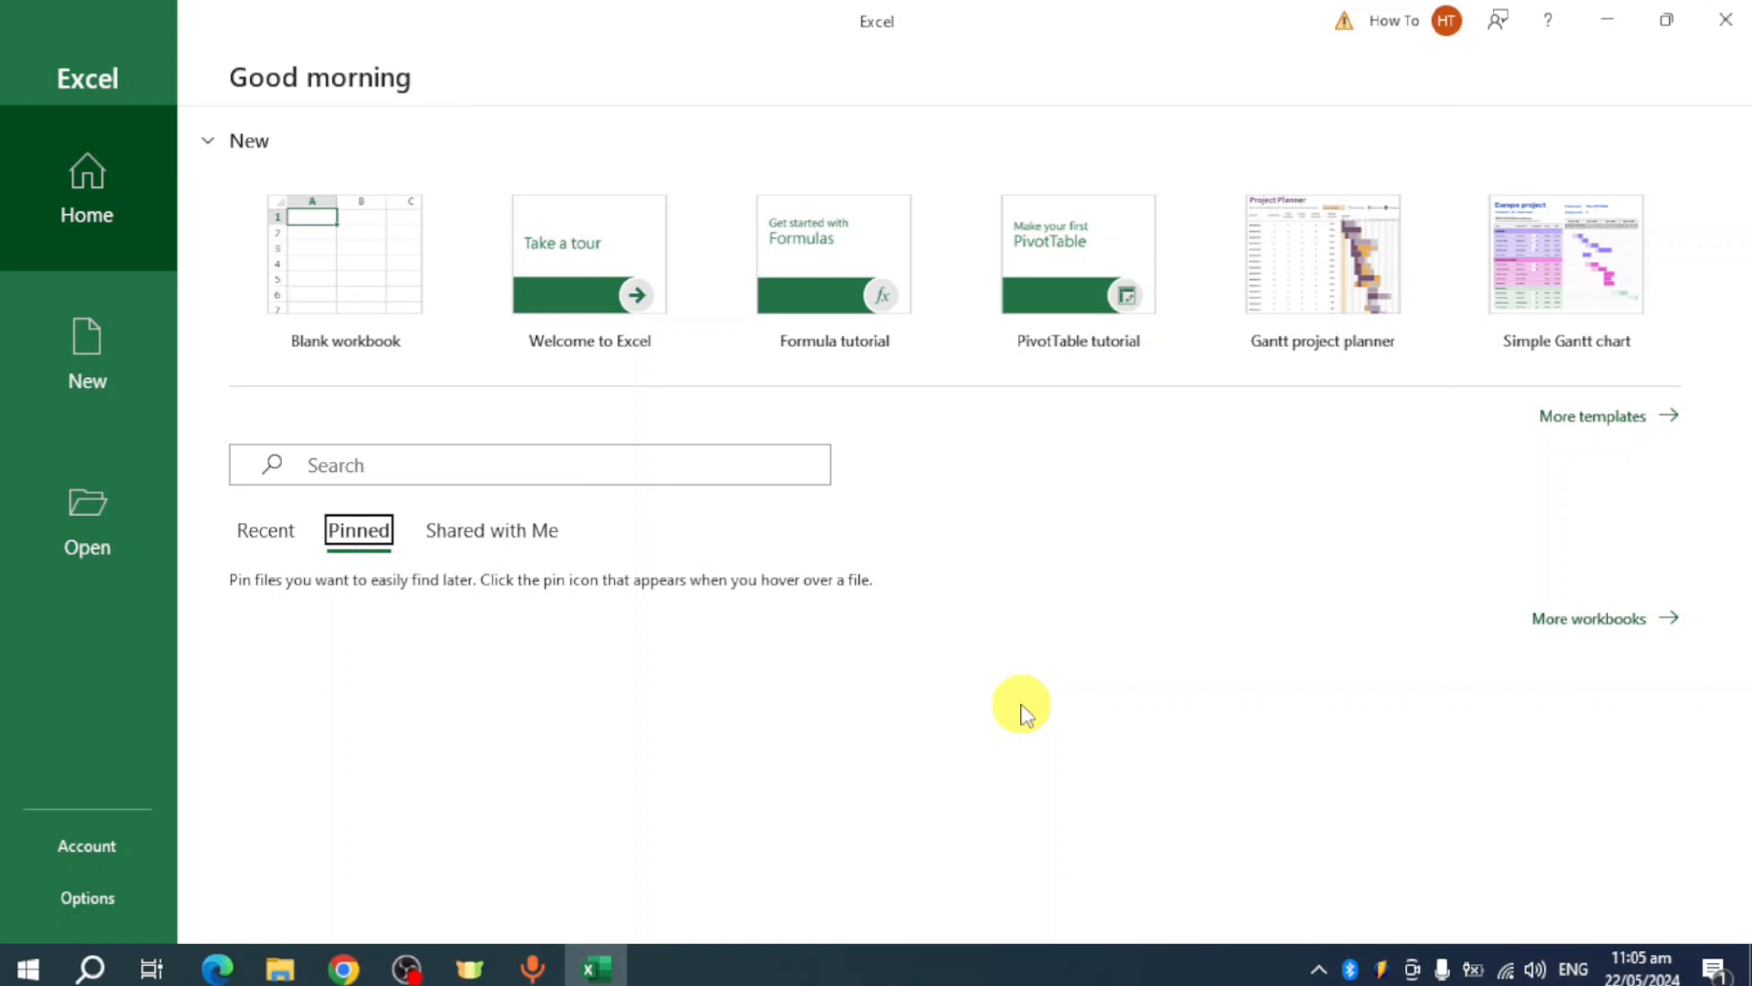
# - Create a blank workbook and enter a period in cell A1
pyautogui.click(365, 282)
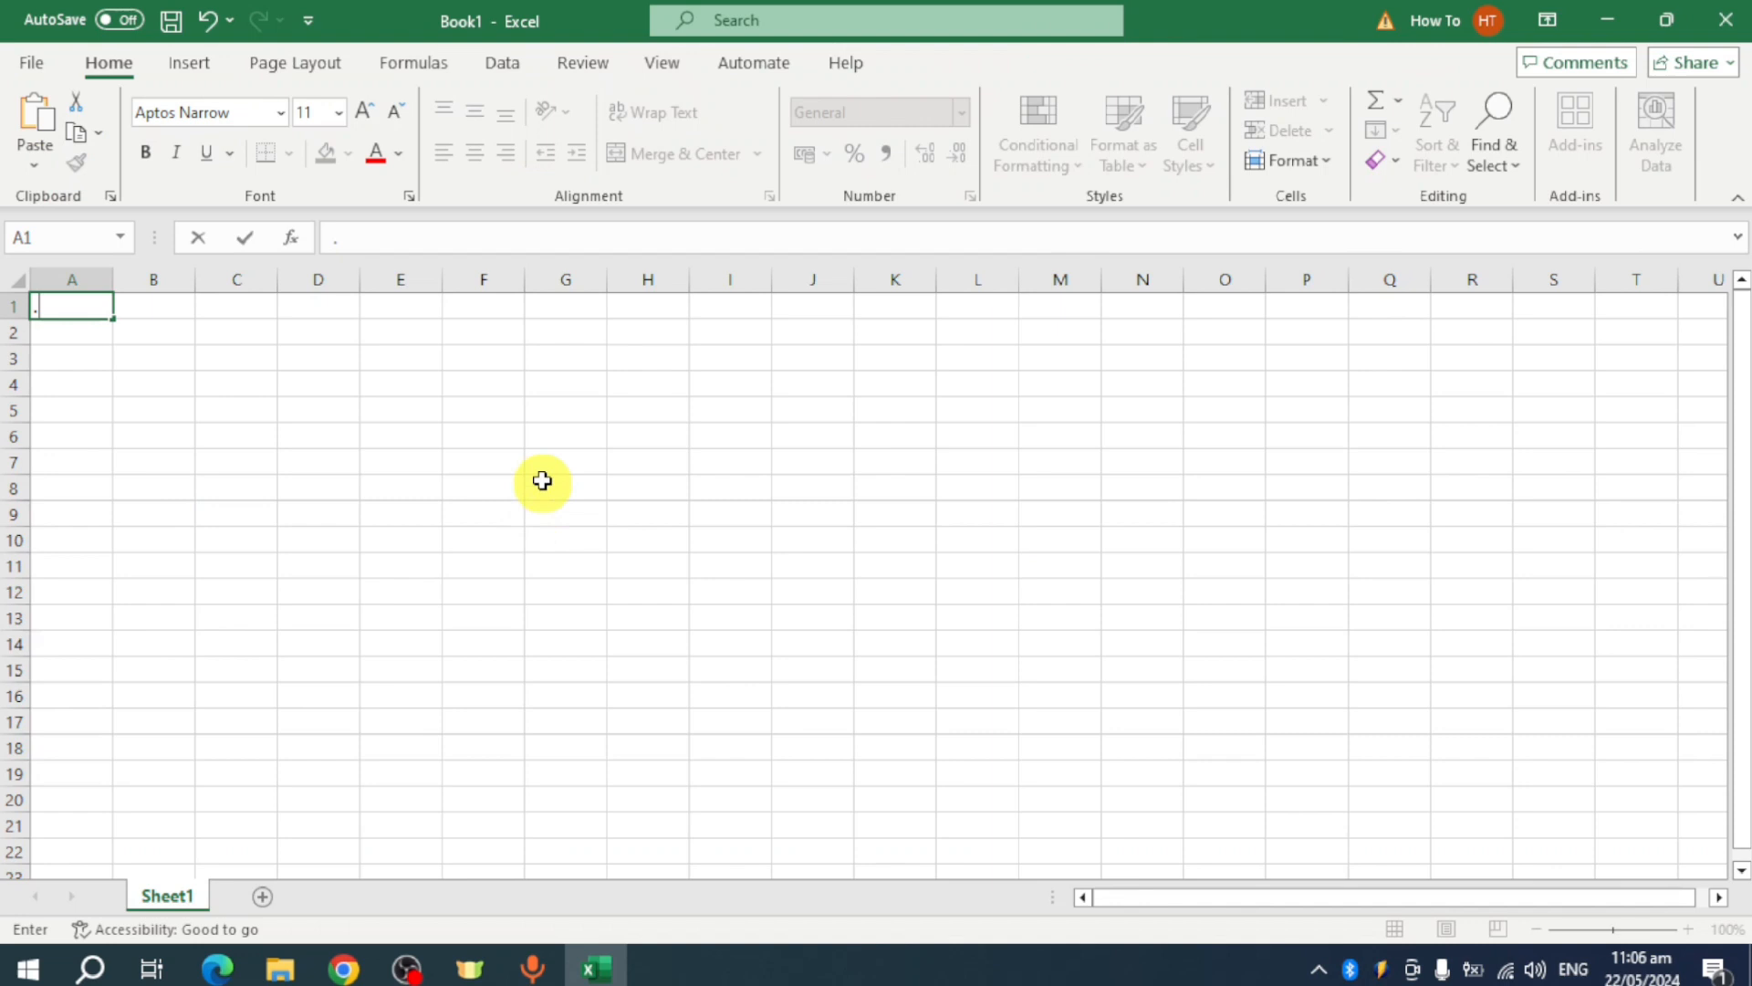
pyautogui.press('alt')
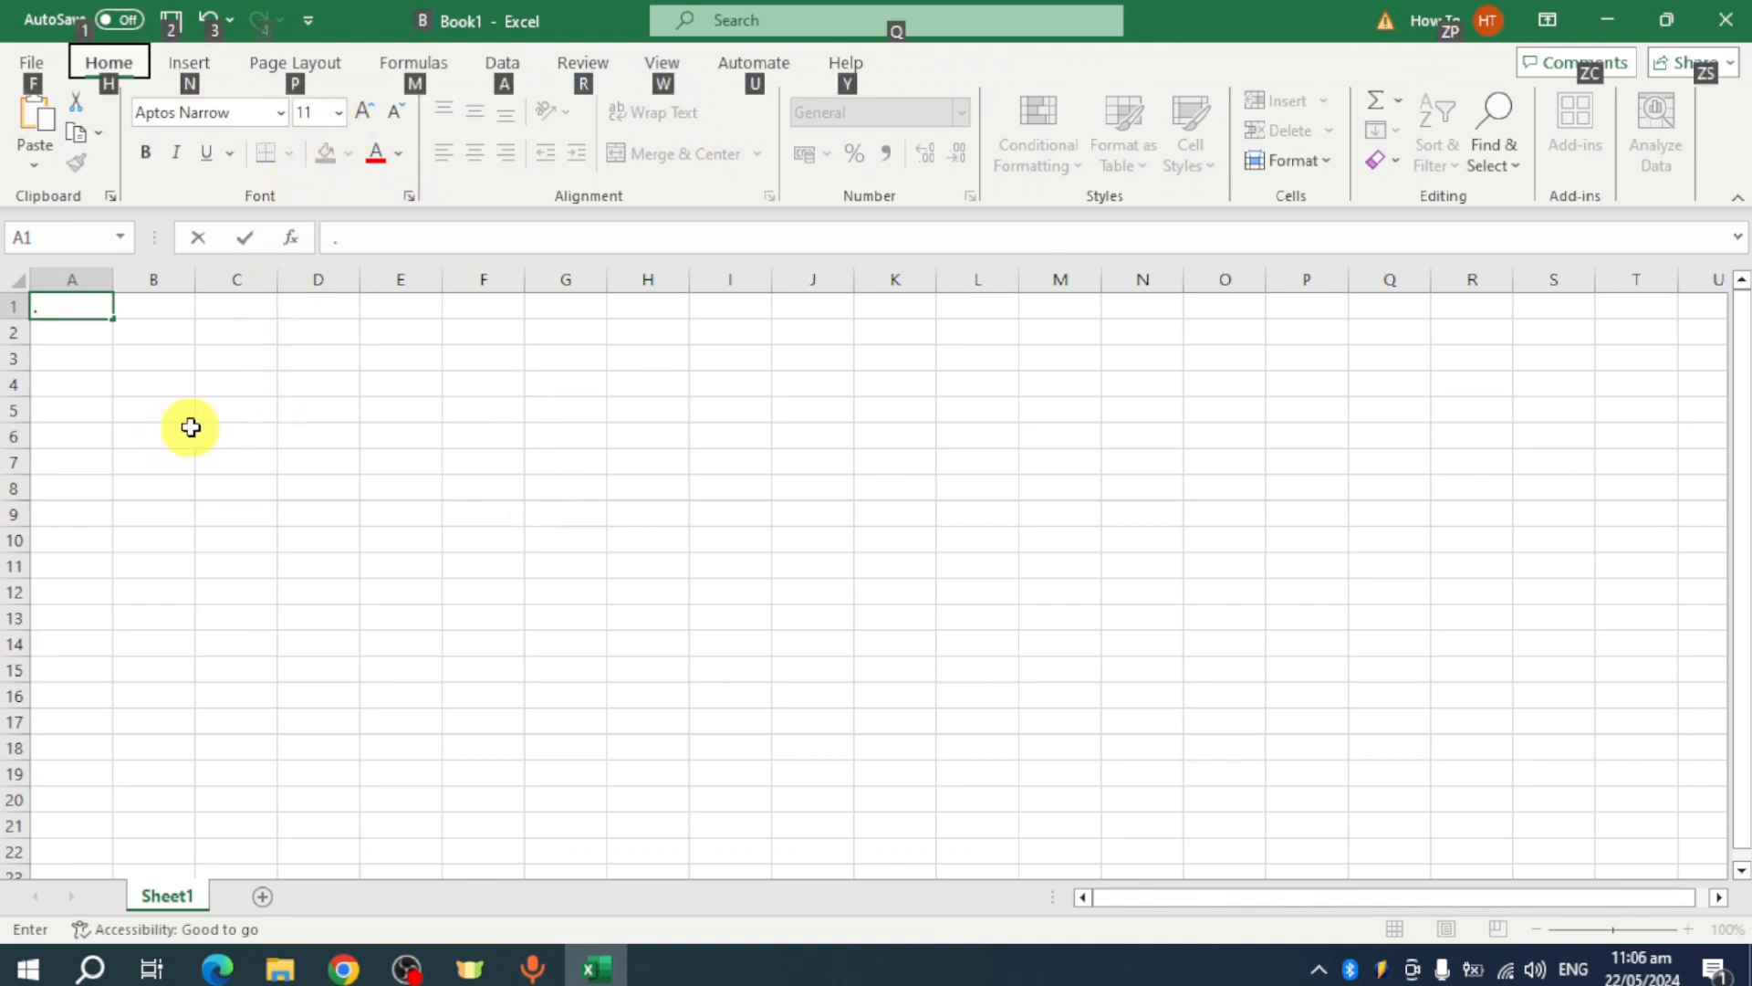
pyautogui.click(264, 415)
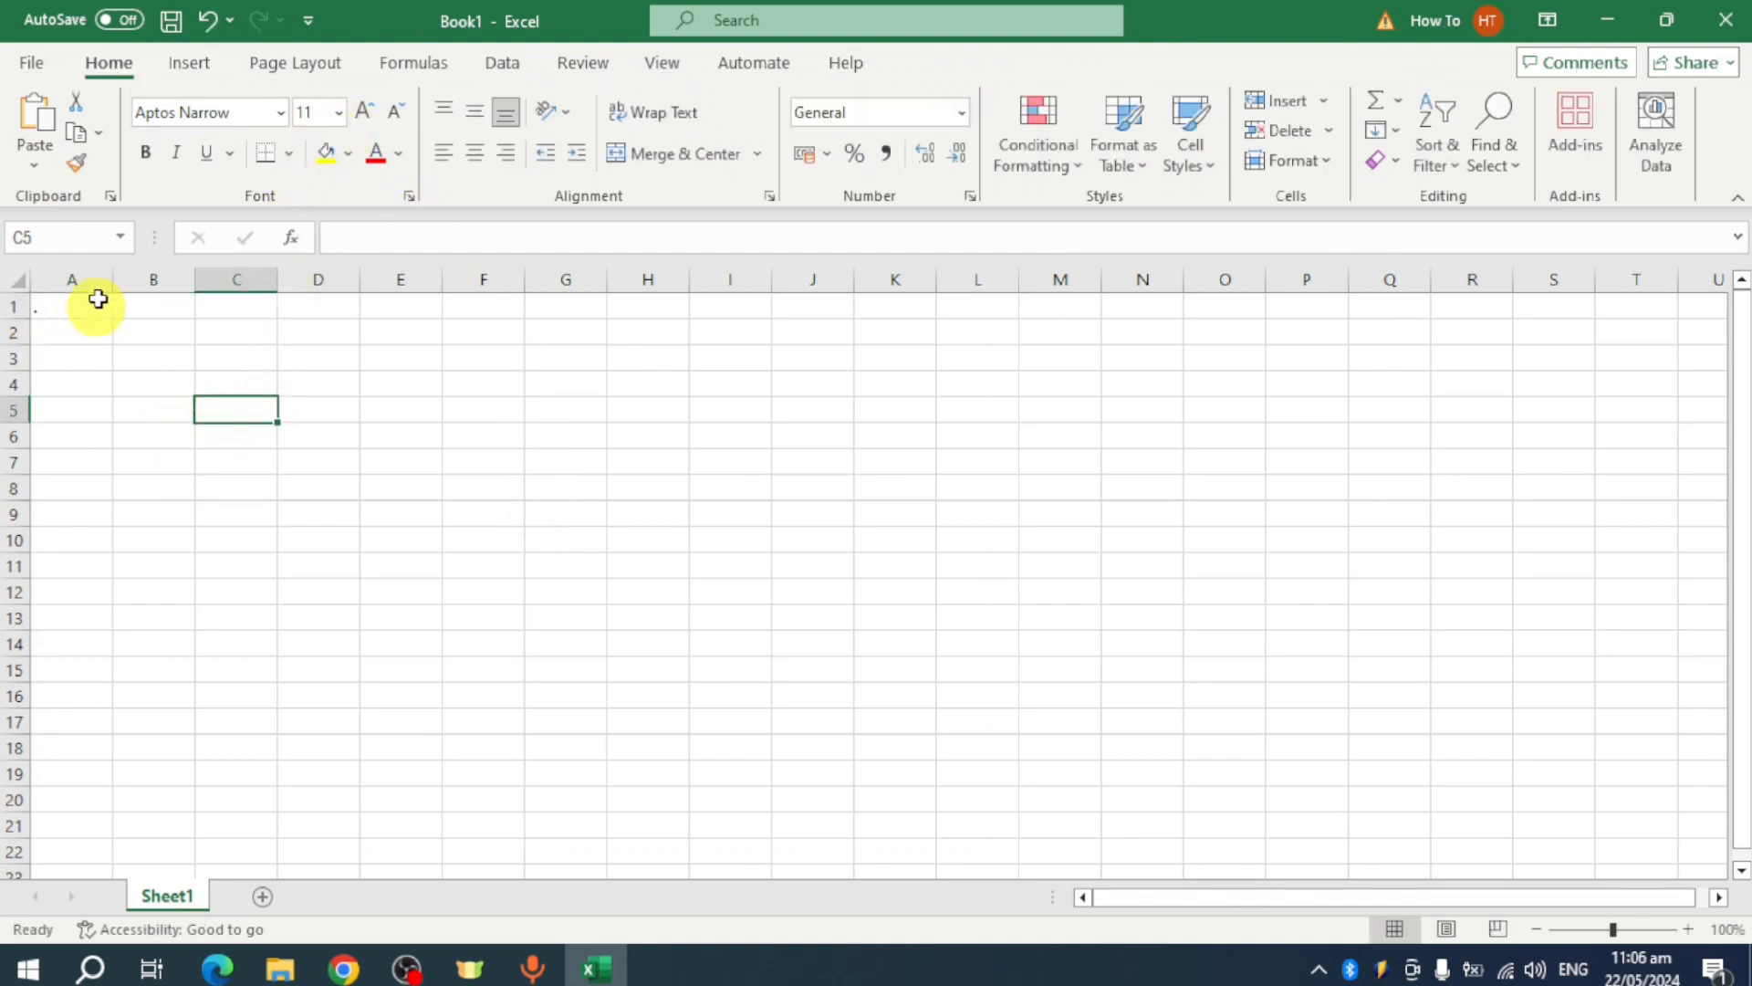
pyautogui.click(282, 116)
pyautogui.click(341, 117)
pyautogui.click(341, 117)
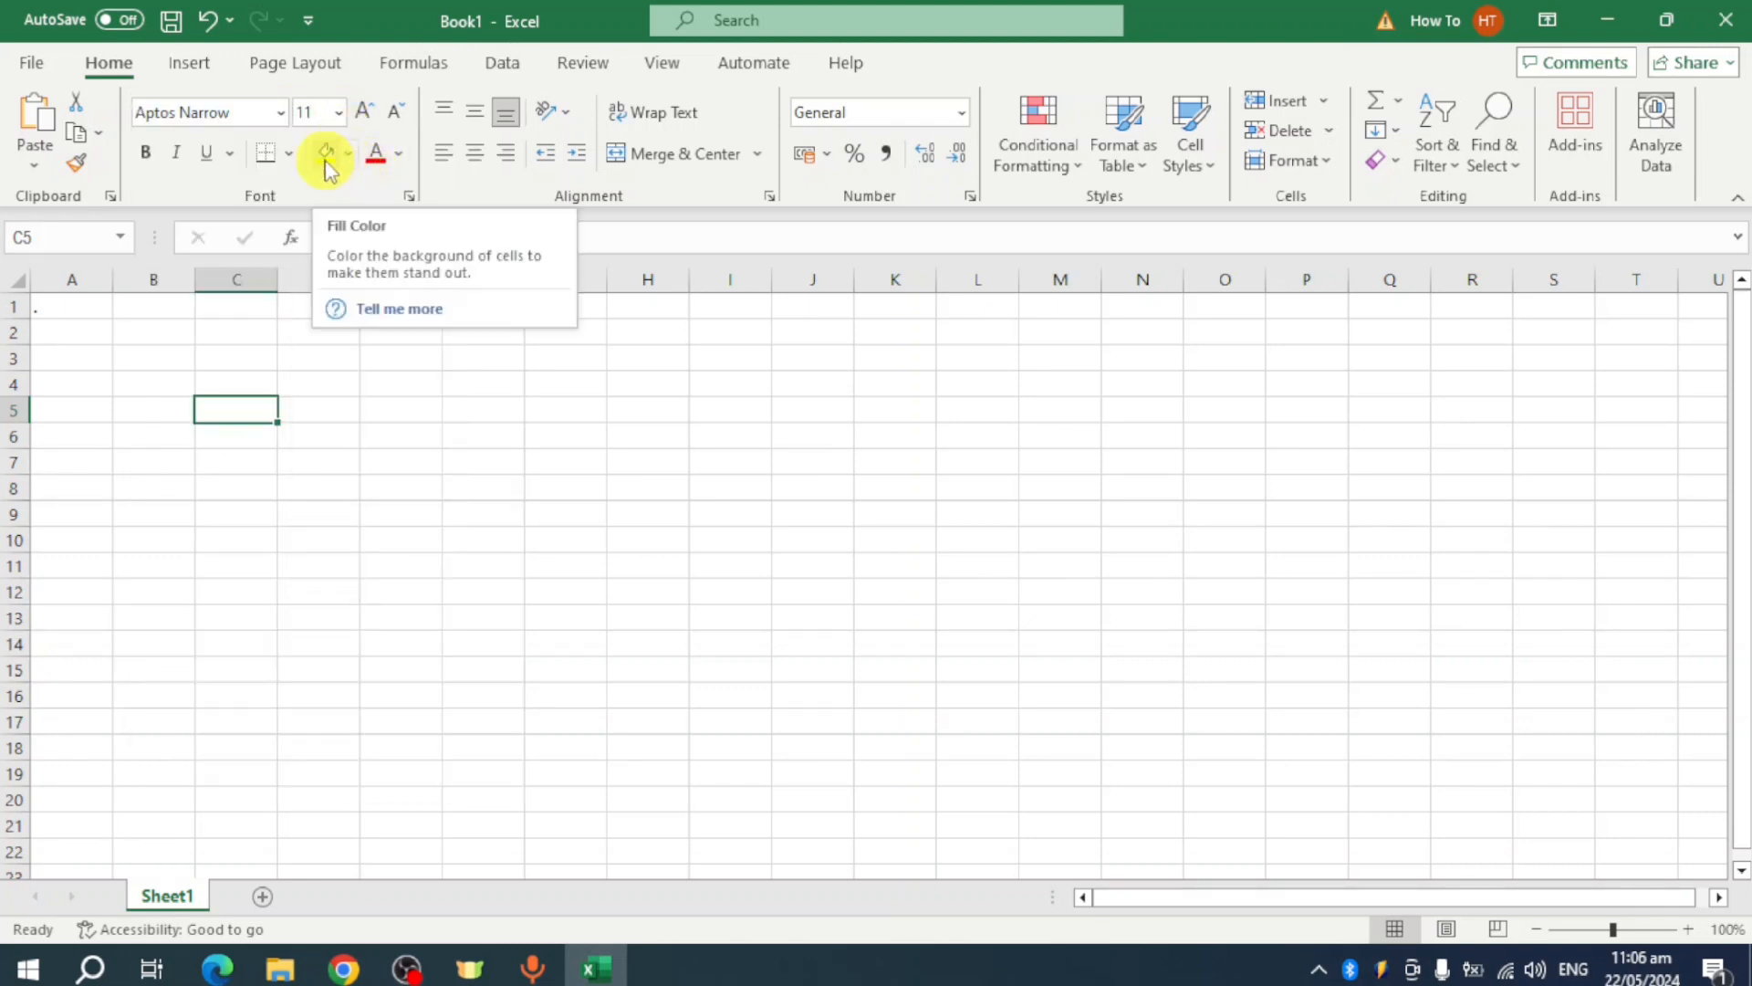
# - Enter the text "hello" in cell A4
pyautogui.click(77, 381)
pyautogui.write('hello')
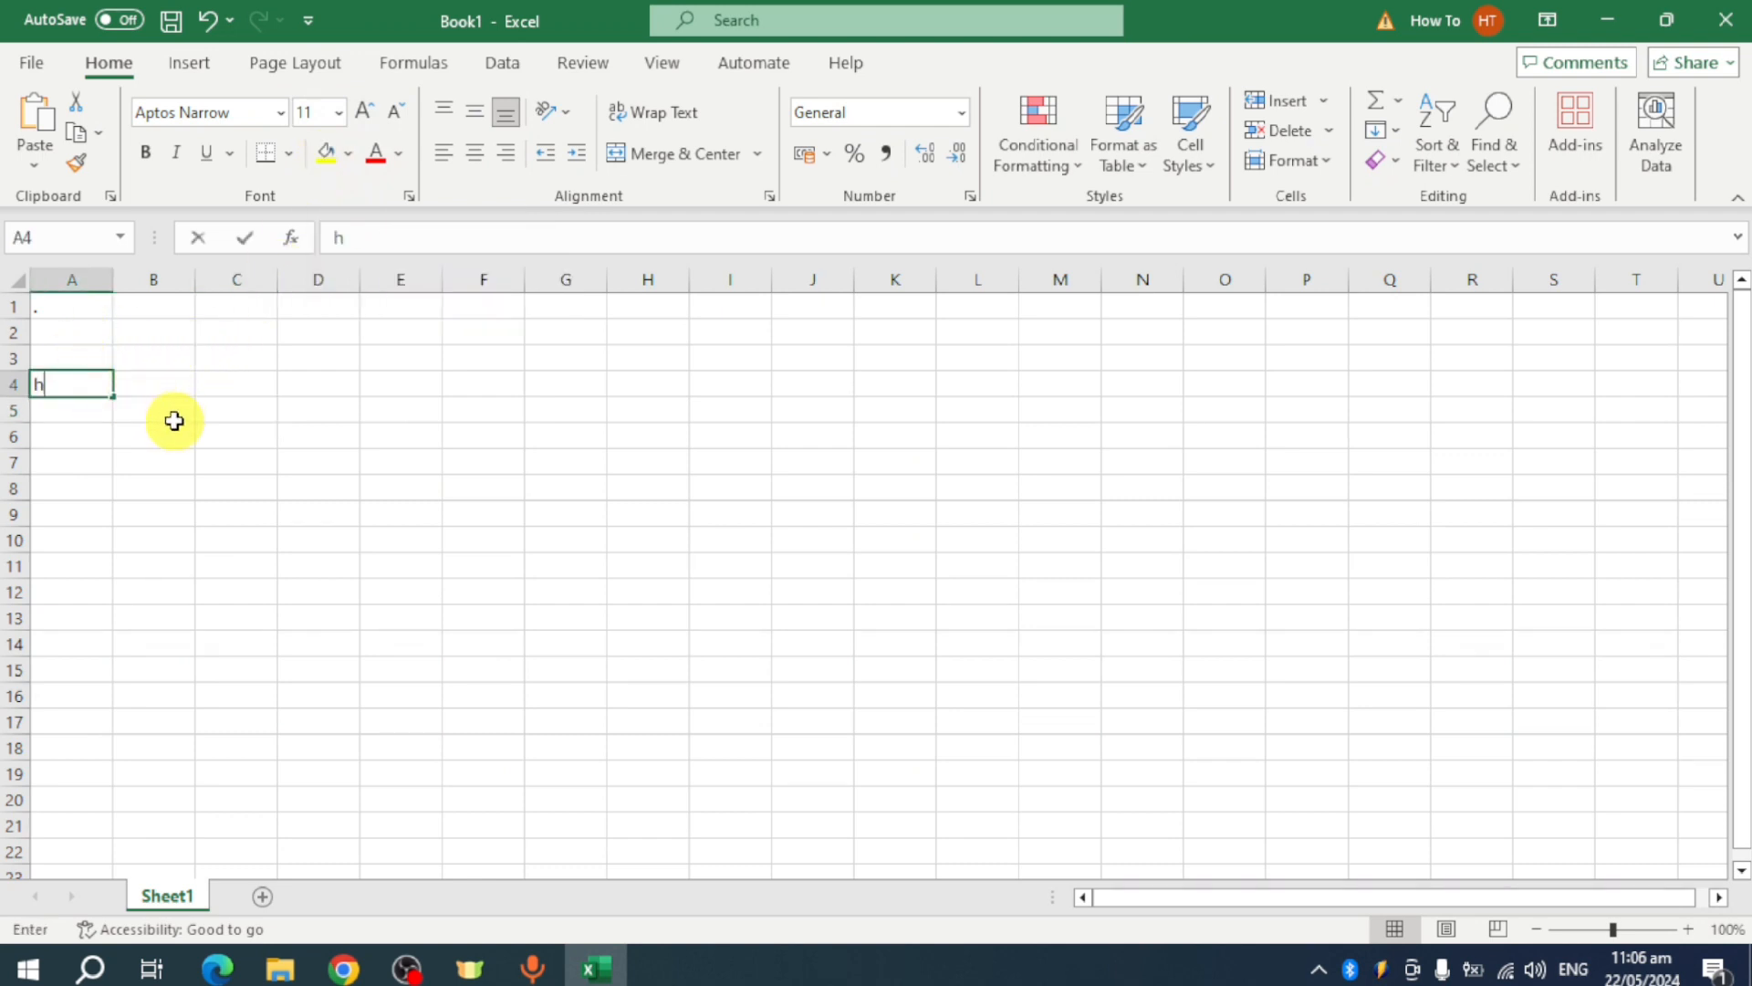
pyautogui.click(197, 439)
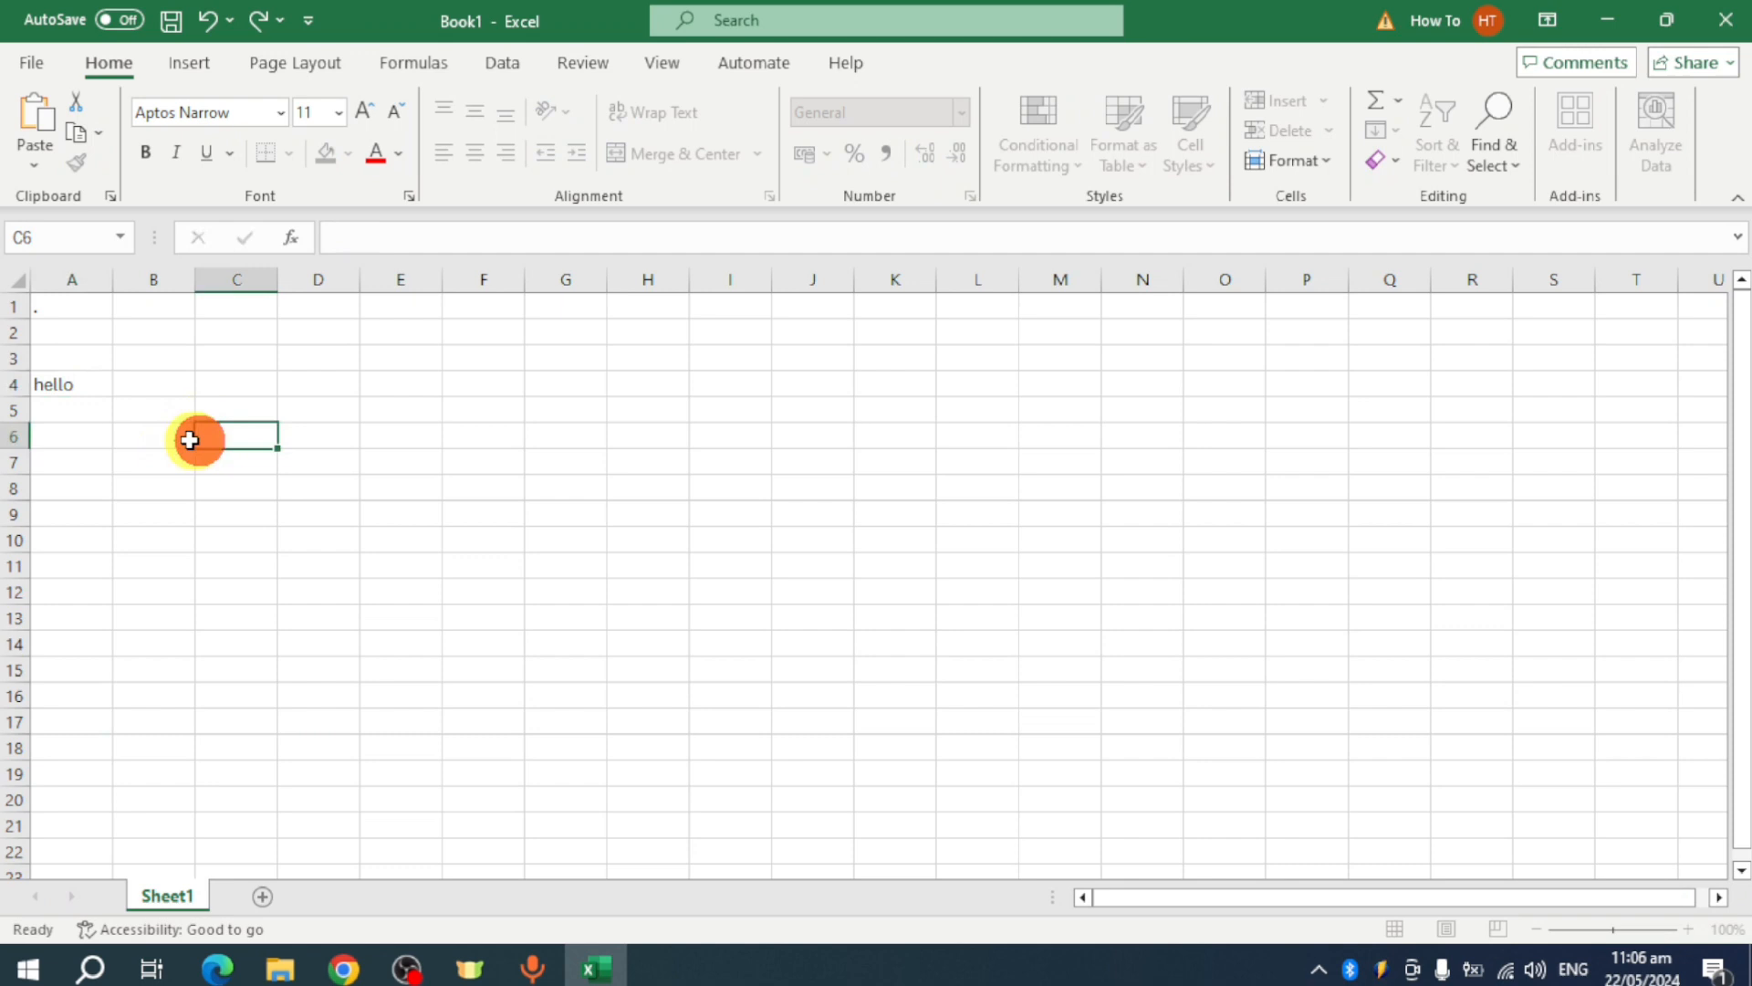
# - Change the font of the "hello" text in cell A4 to Aharoni
pyautogui.click(99, 383)
pyautogui.click(280, 113)
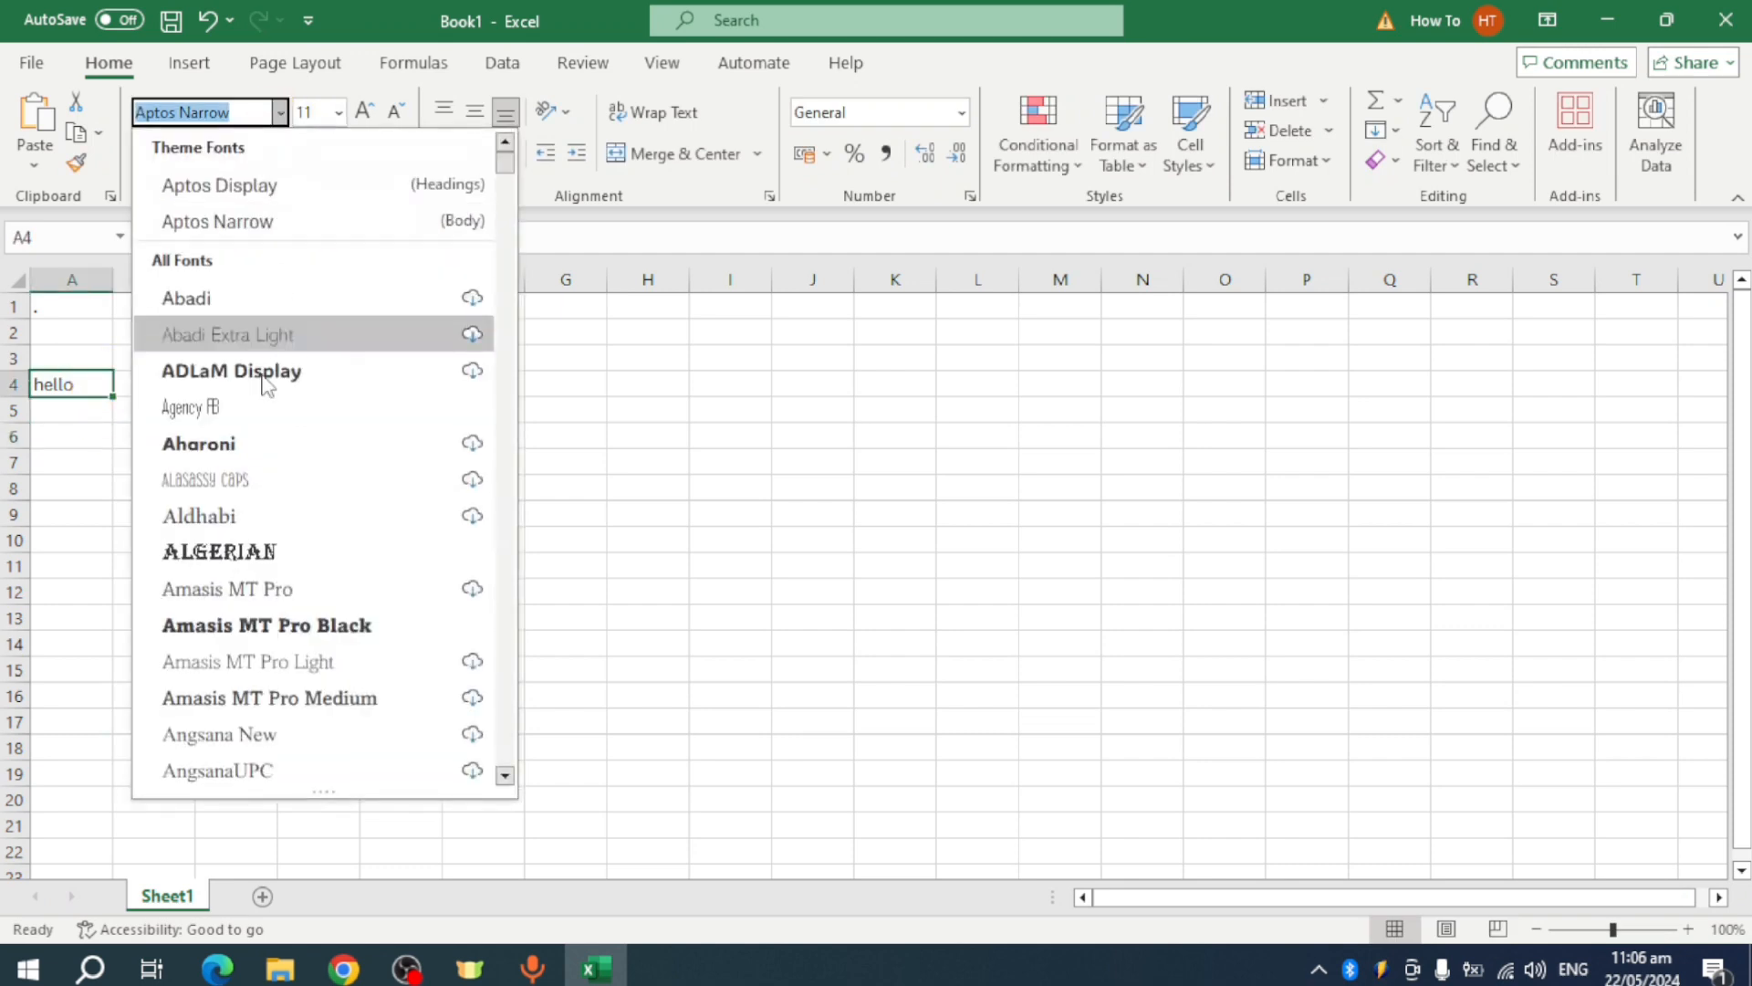
pyautogui.click(247, 444)
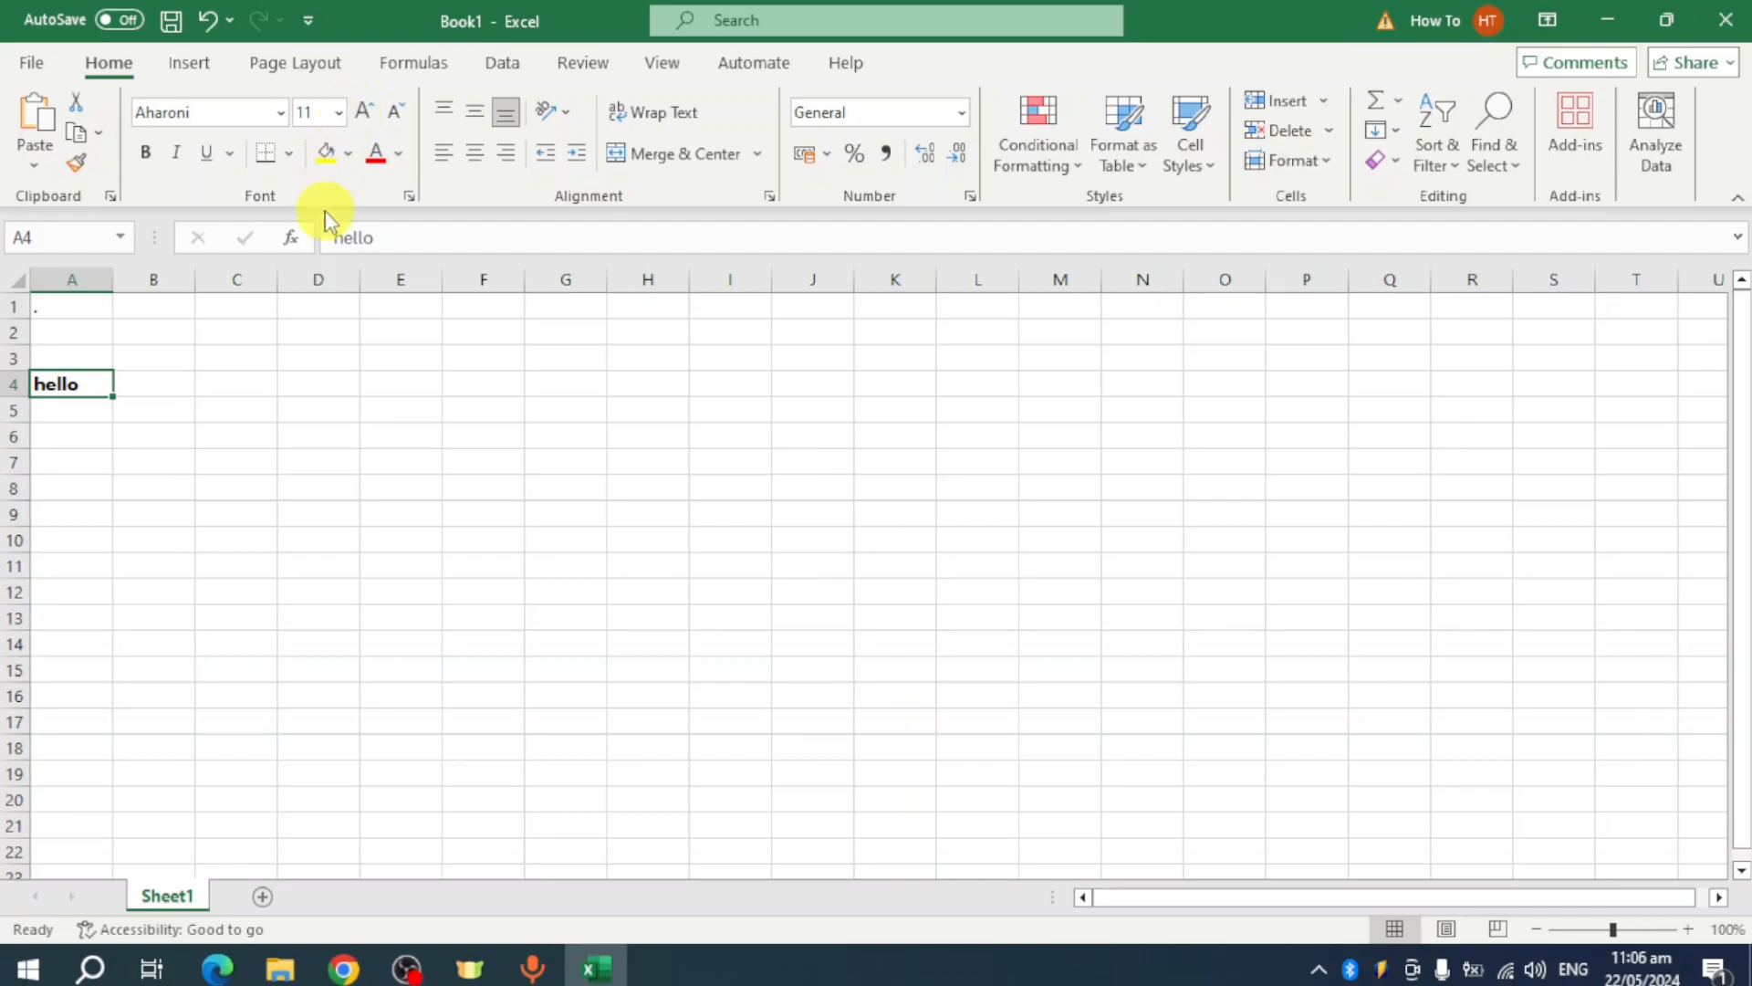
pyautogui.click(149, 384)
pyautogui.press('alt')
# - Increase the font size of the "hello" text in cell A4 to 28
pyautogui.click(75, 383)
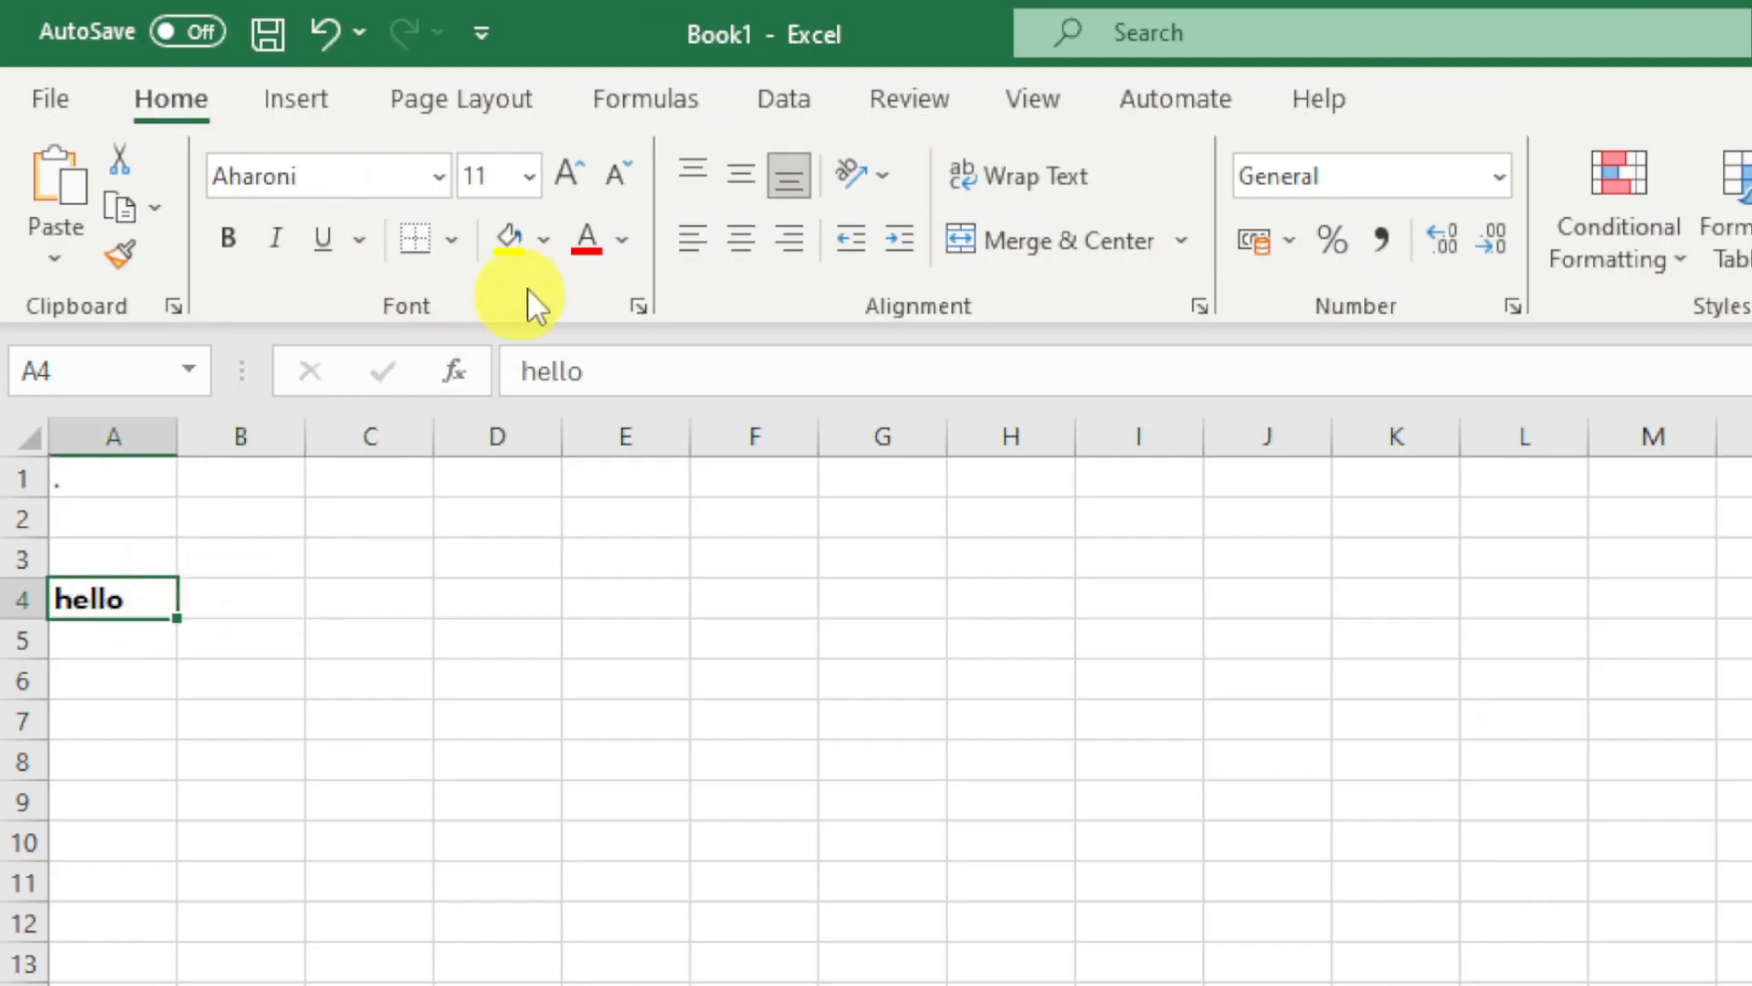
pyautogui.click(560, 187)
pyautogui.click(558, 189)
pyautogui.click(558, 189)
pyautogui.click(559, 189)
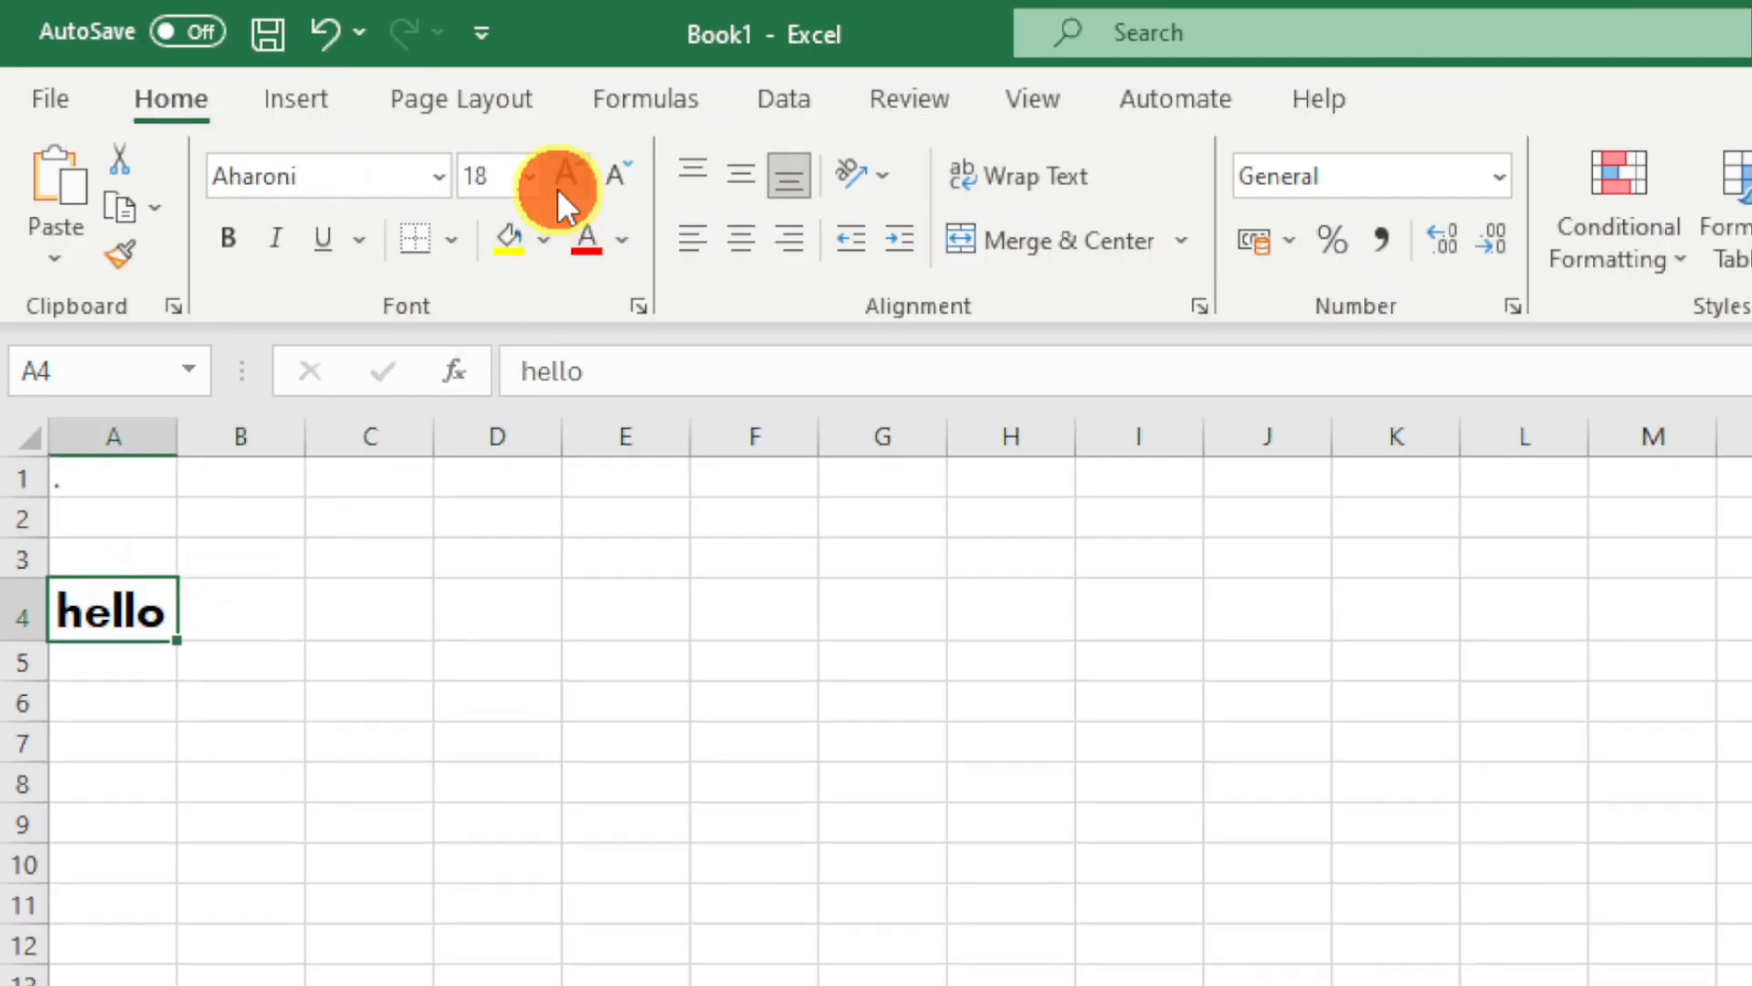
pyautogui.click(560, 189)
pyautogui.click(559, 189)
pyautogui.click(558, 189)
pyautogui.click(559, 188)
pyautogui.click(558, 189)
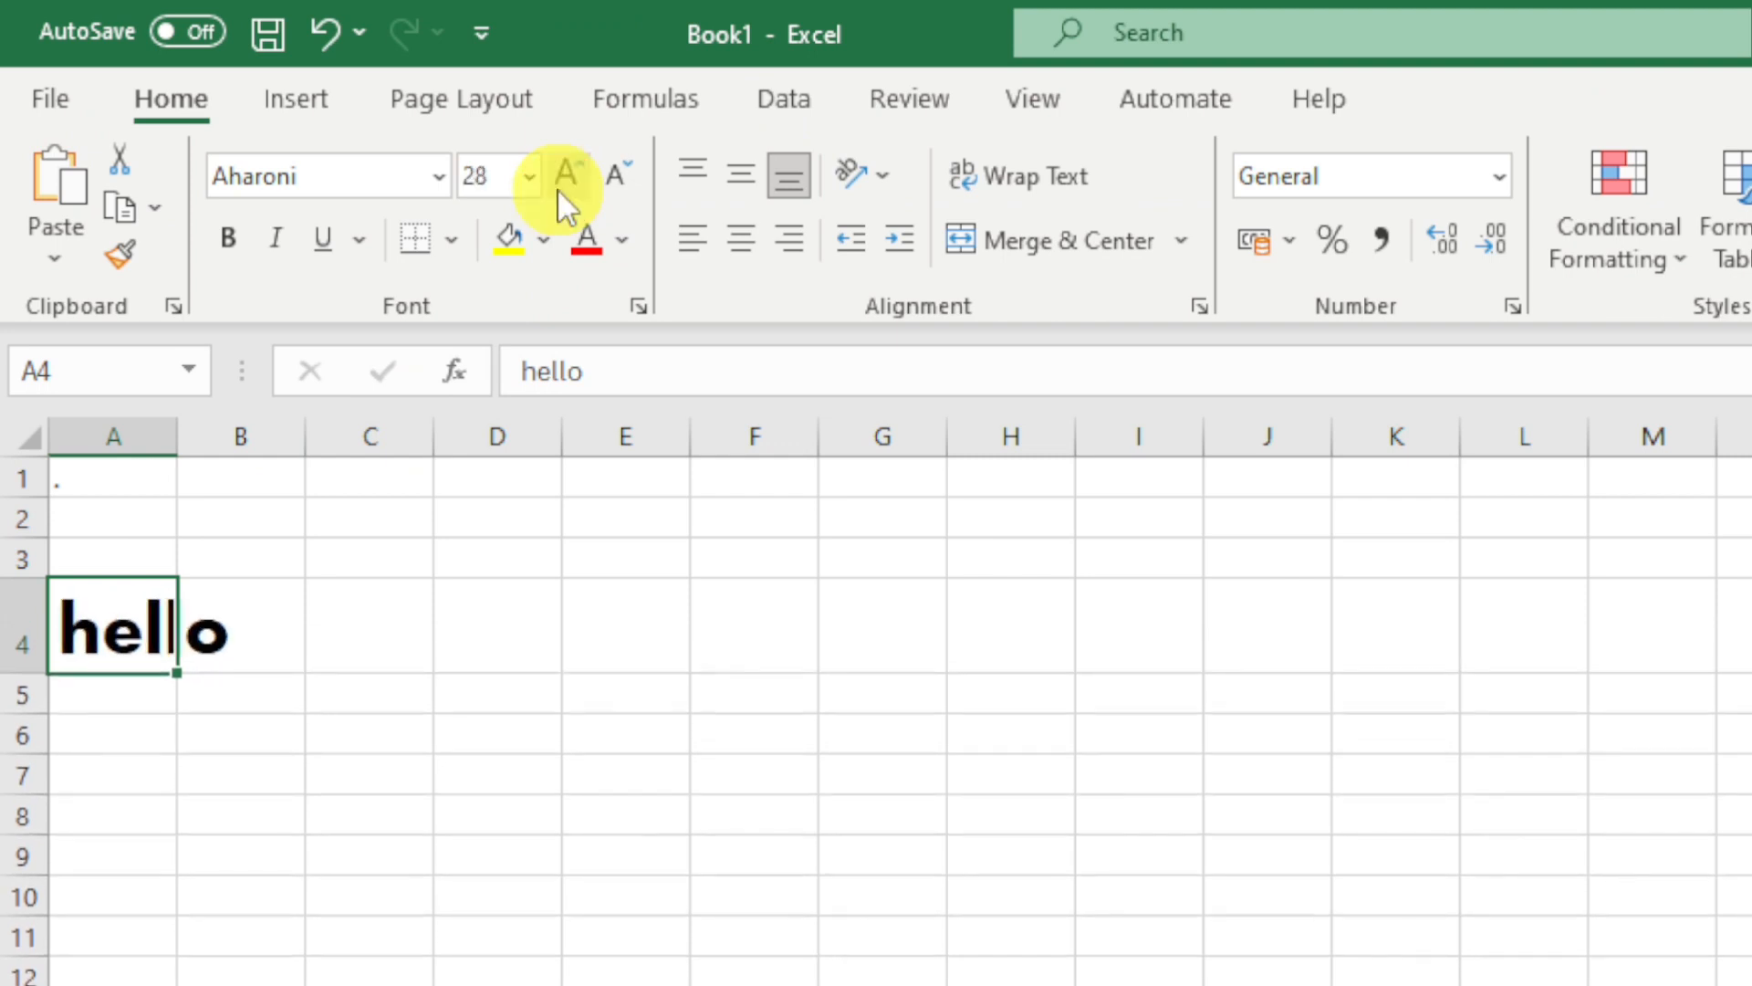
# - Fill cell A4 with yellow and set its text color to red
pyautogui.click(518, 239)
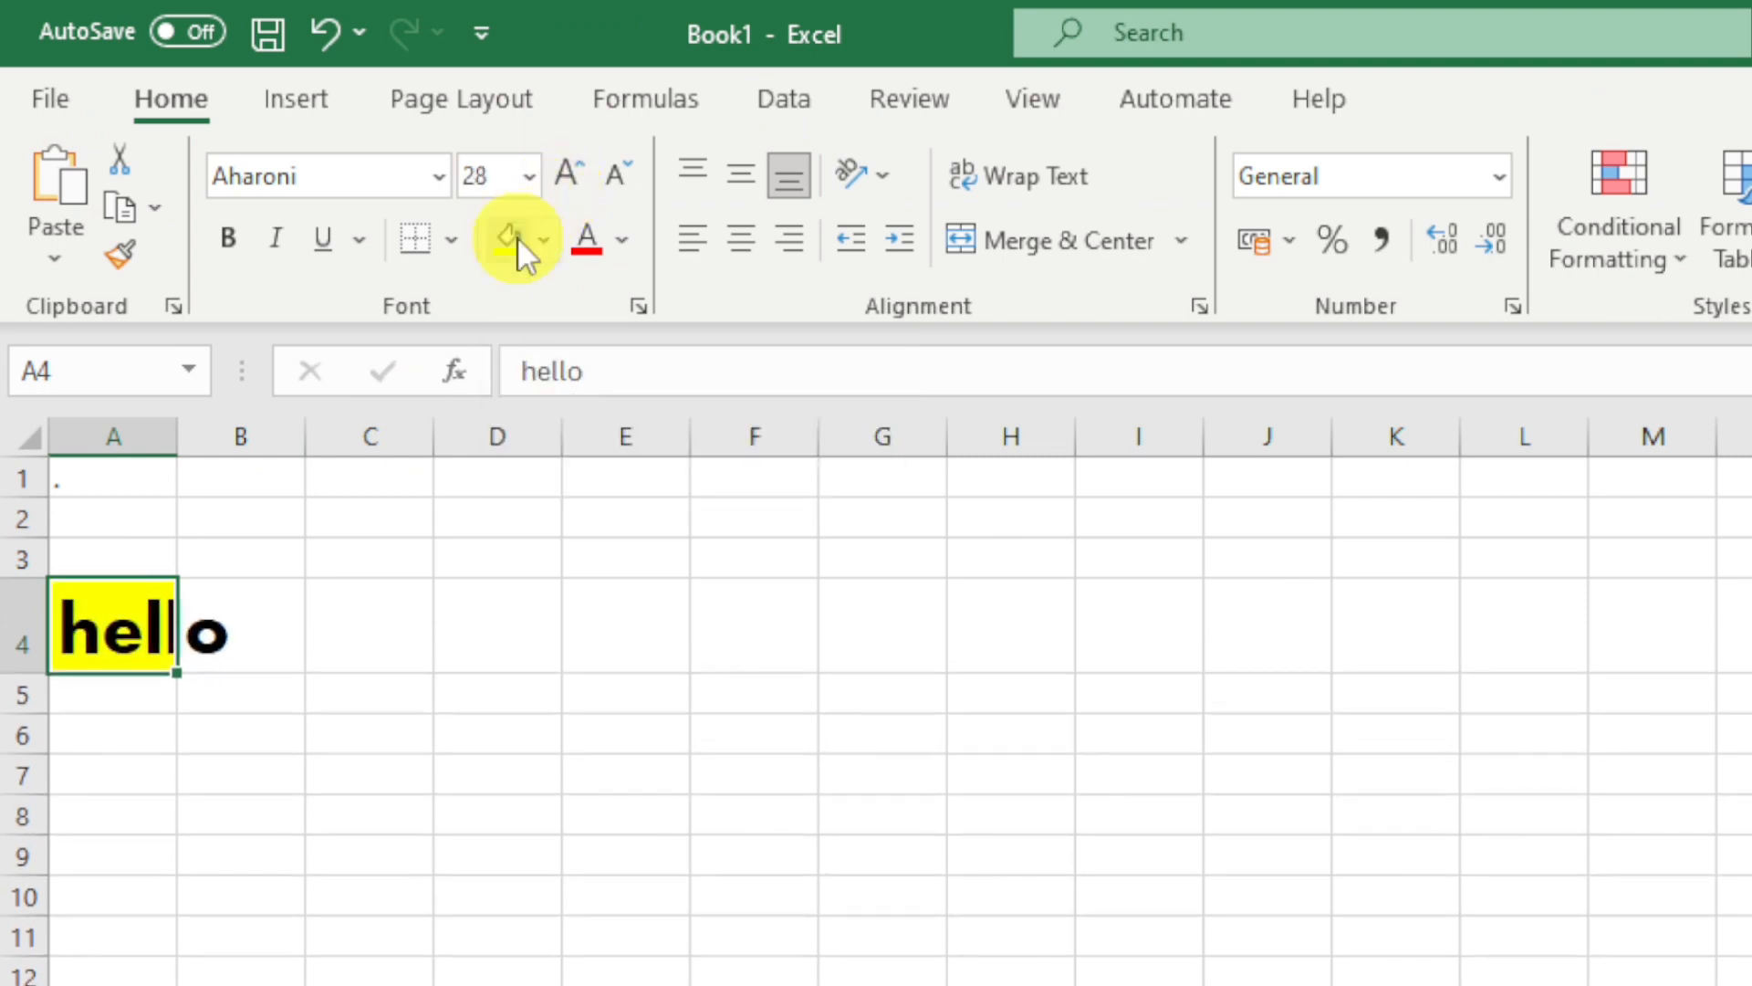
pyautogui.click(586, 246)
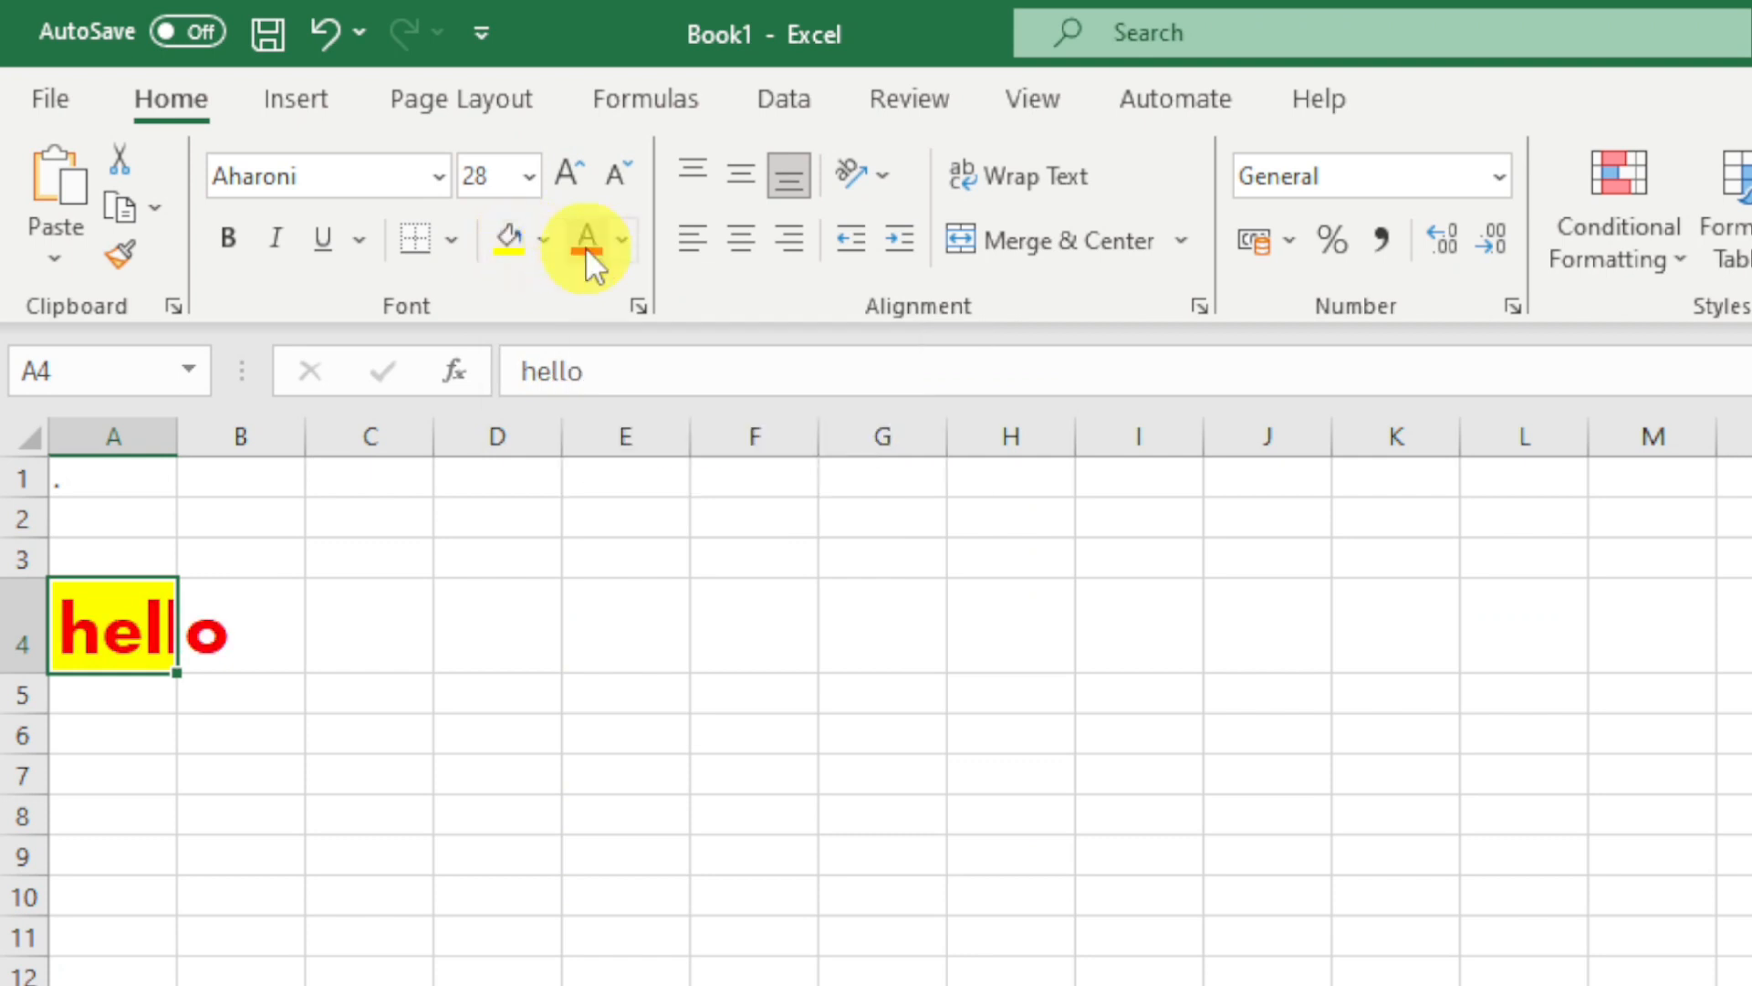
# - Undo the text color, fill and font size changes of cell A4, and restore them with Redo
pyautogui.click(326, 34)
pyautogui.click(326, 35)
pyautogui.click(327, 34)
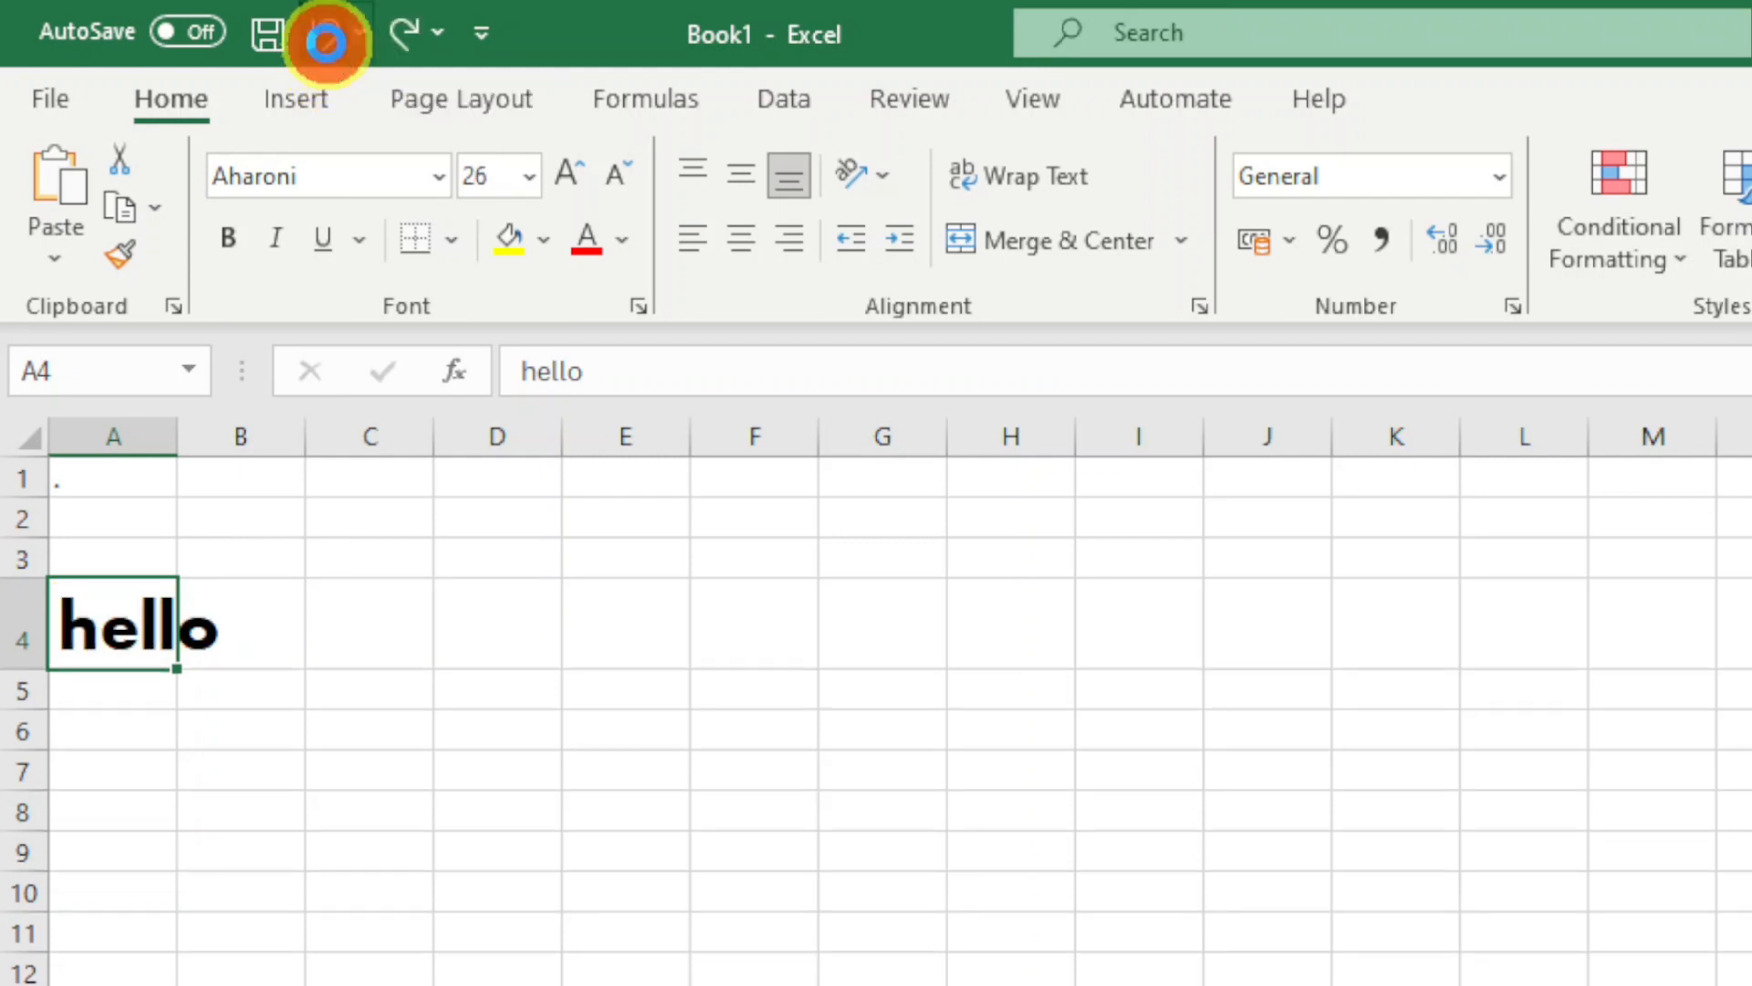
pyautogui.click(327, 35)
pyautogui.click(327, 35)
pyautogui.click(327, 36)
pyautogui.click(327, 36)
pyautogui.click(327, 36)
pyautogui.click(326, 36)
pyautogui.click(327, 36)
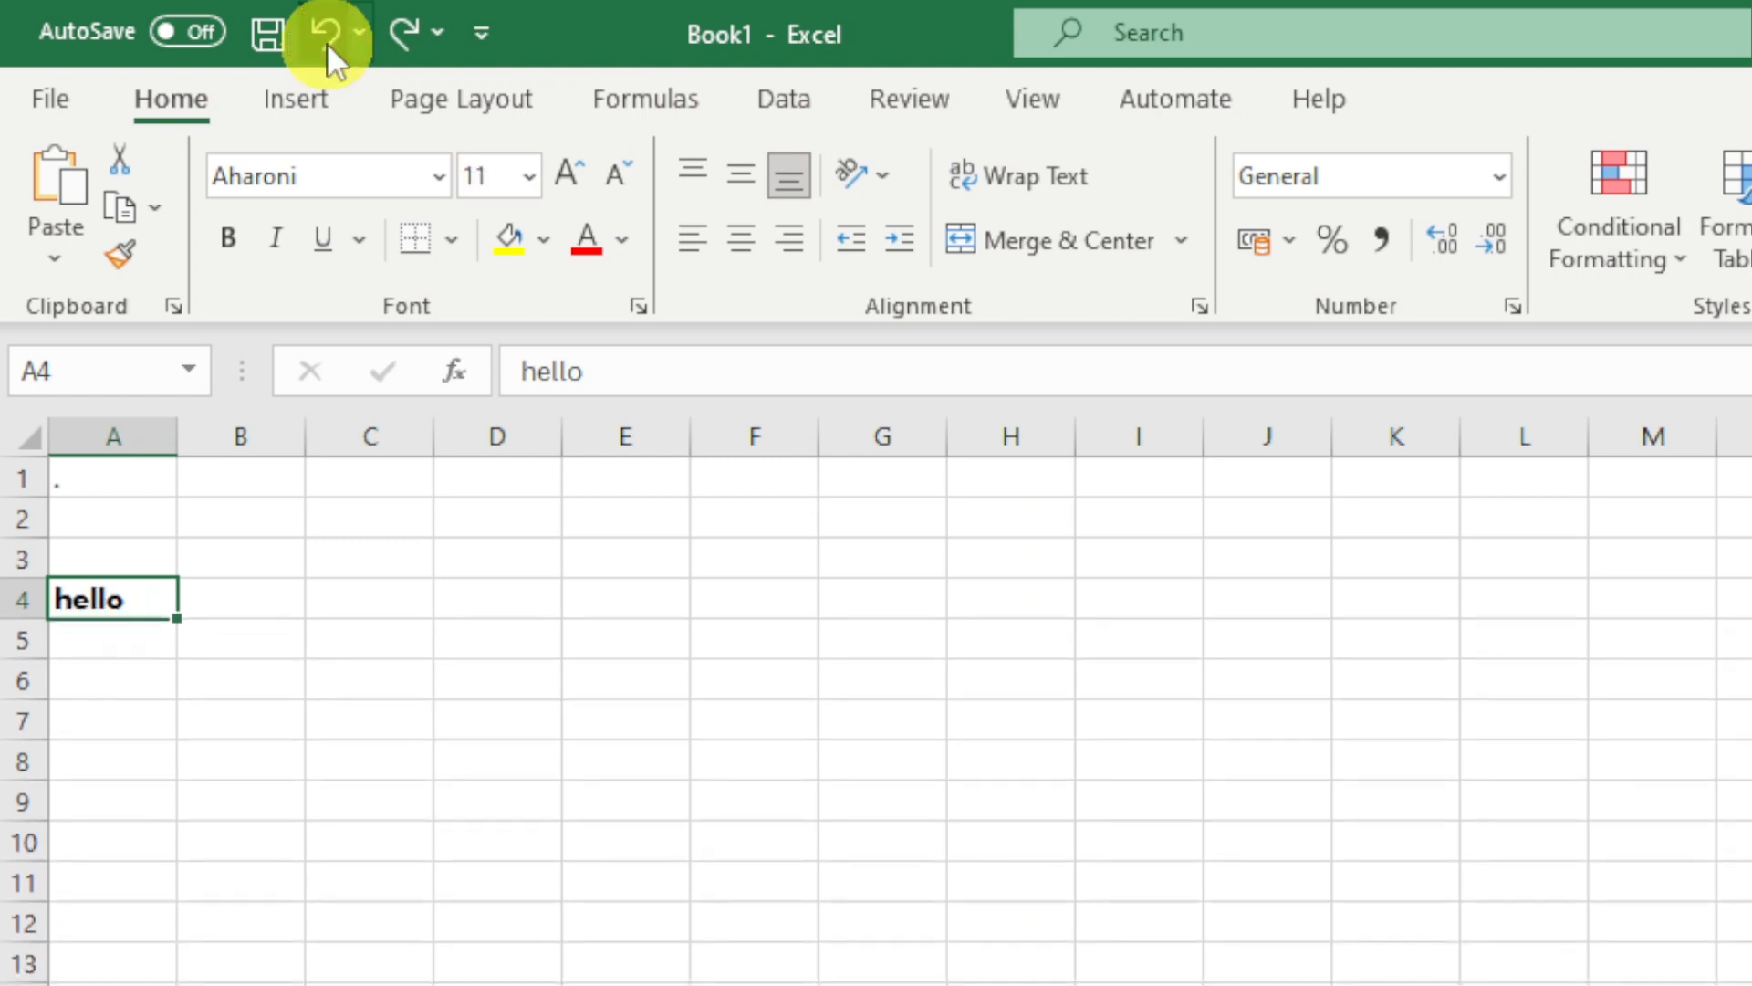
pyautogui.click(326, 42)
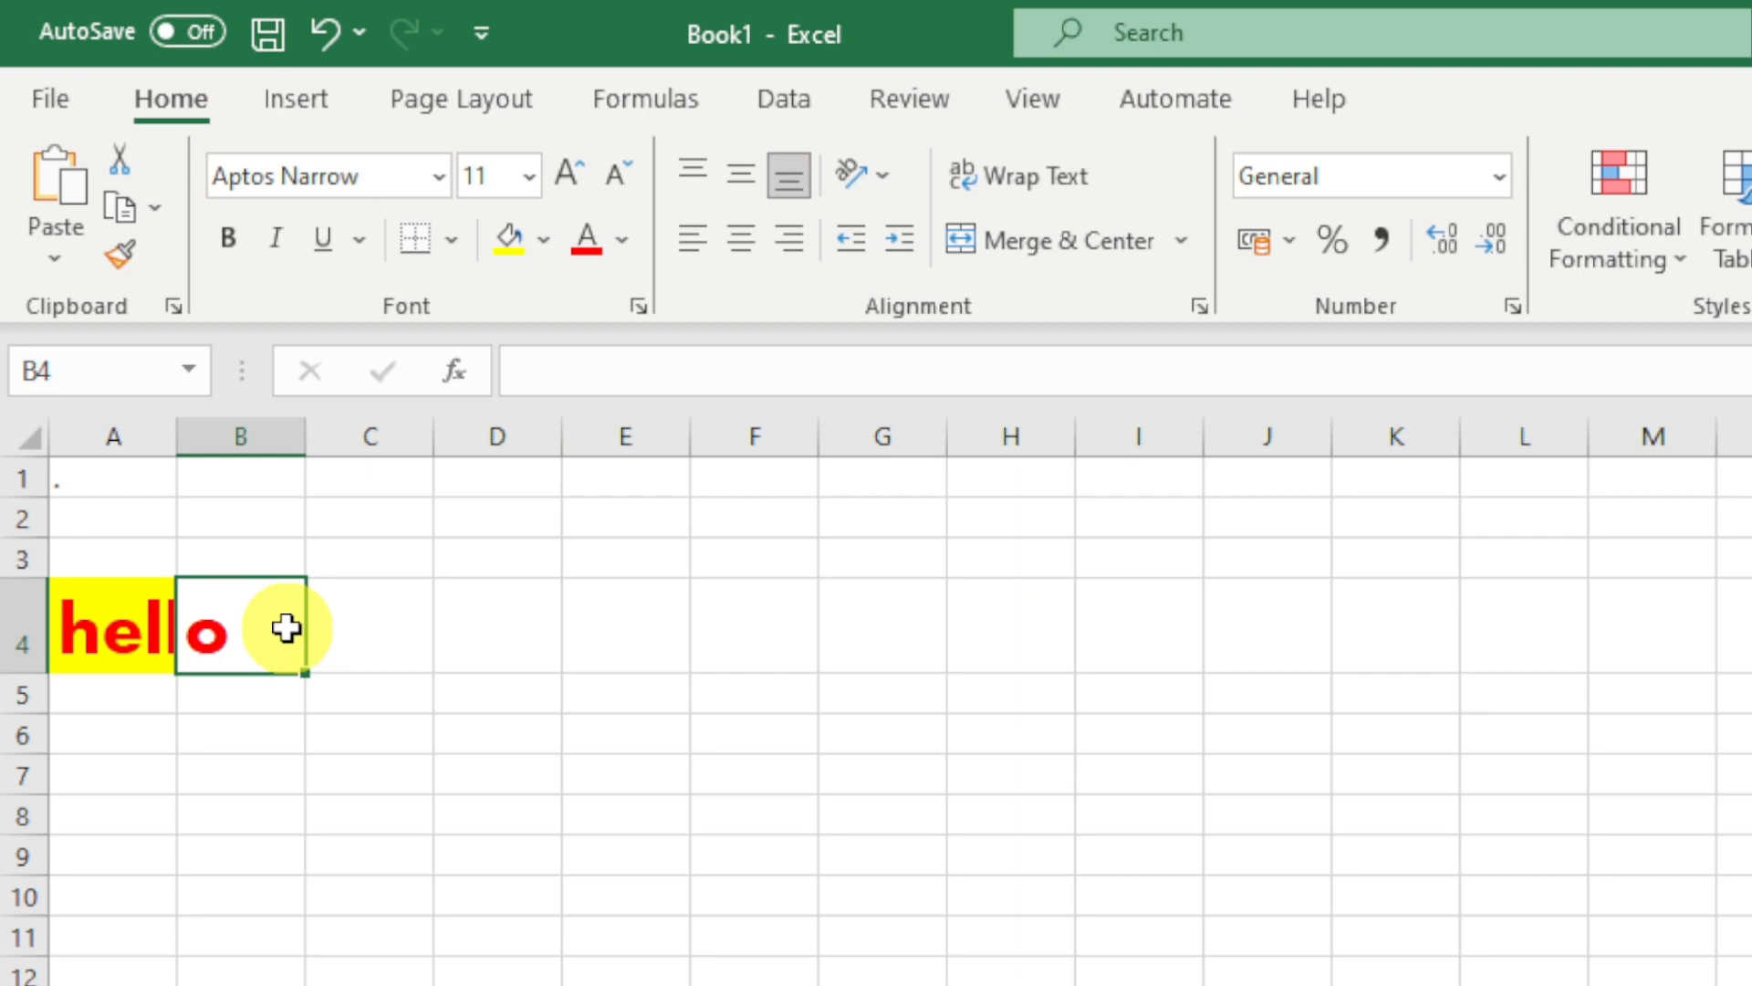
pyautogui.press('alt')
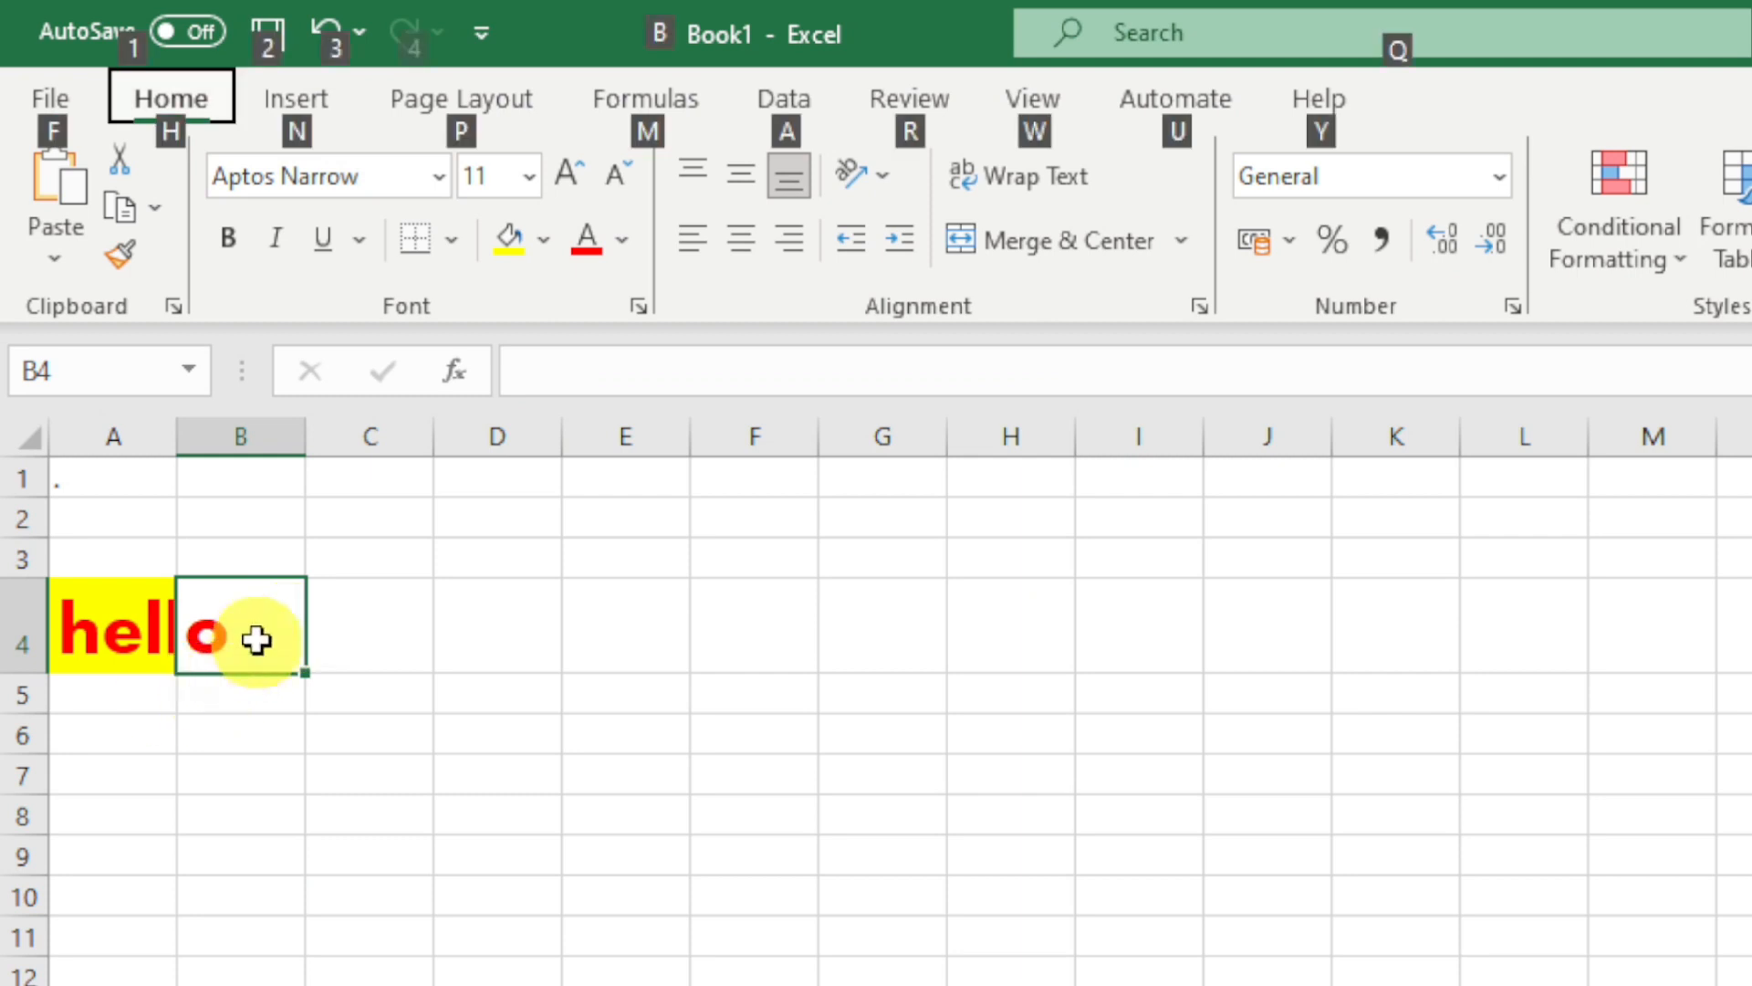
# - Try merging and centering cells A4:B4, and undo the merge
pyautogui.click(137, 652)
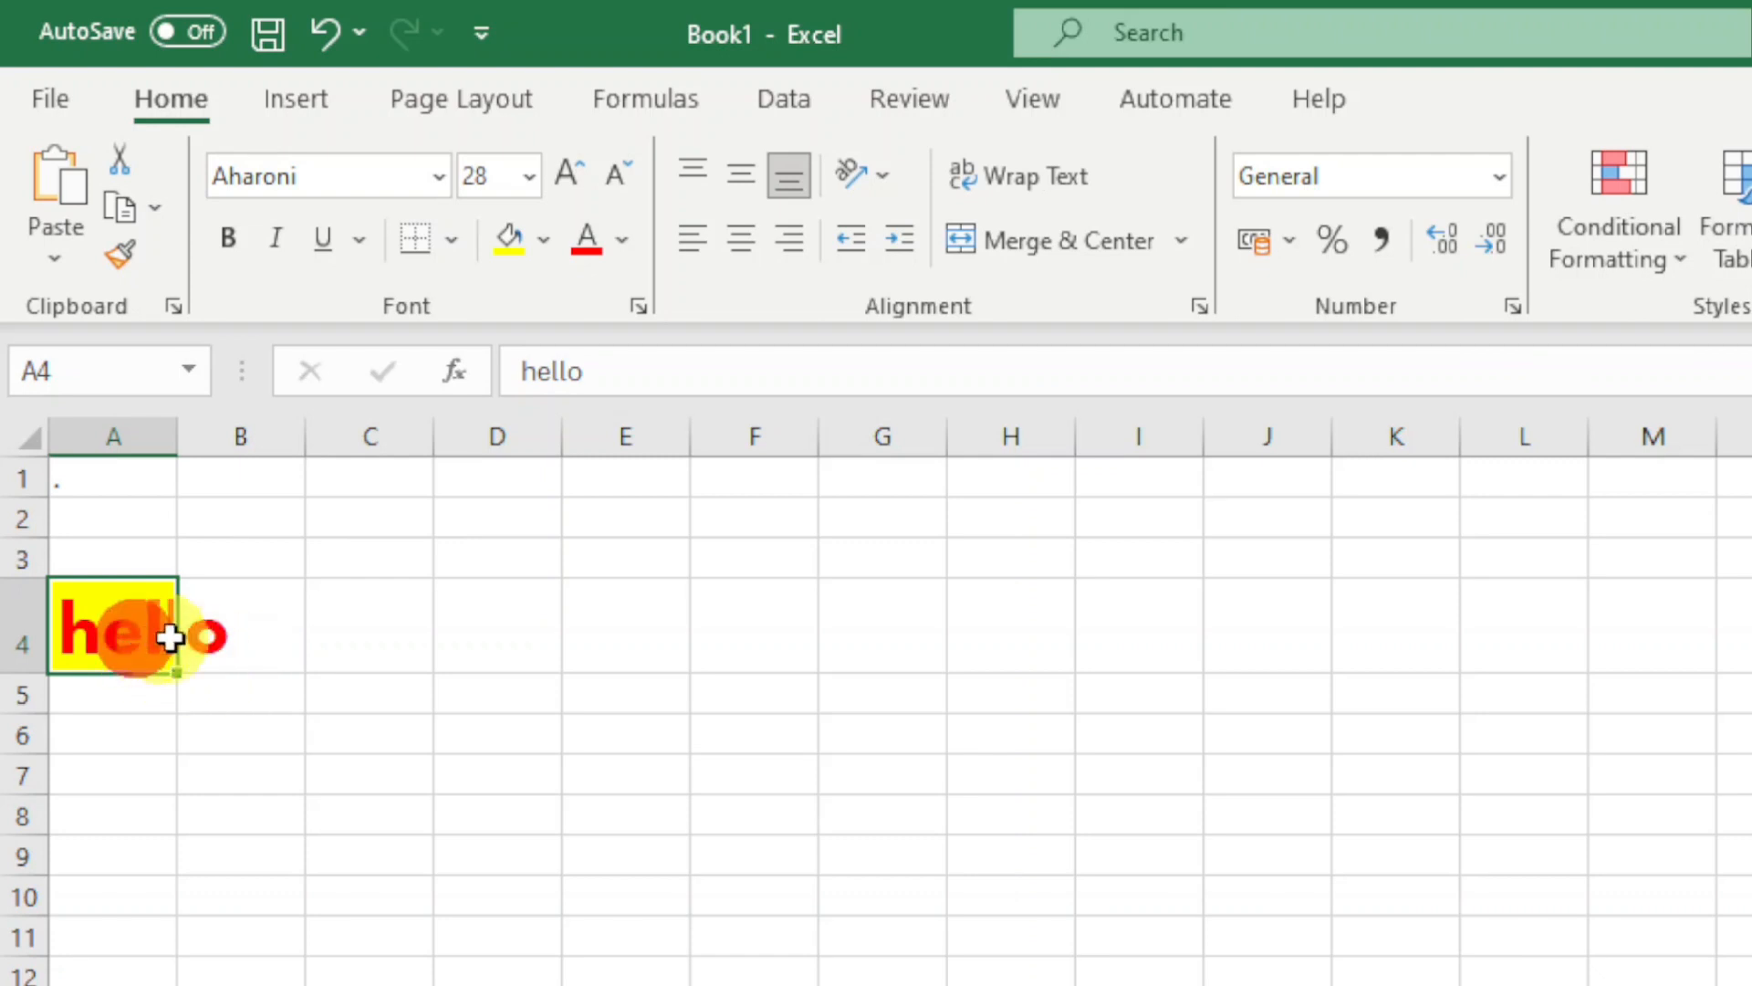
pyautogui.moveTo(168, 634); pyautogui.dragTo(199, 637)
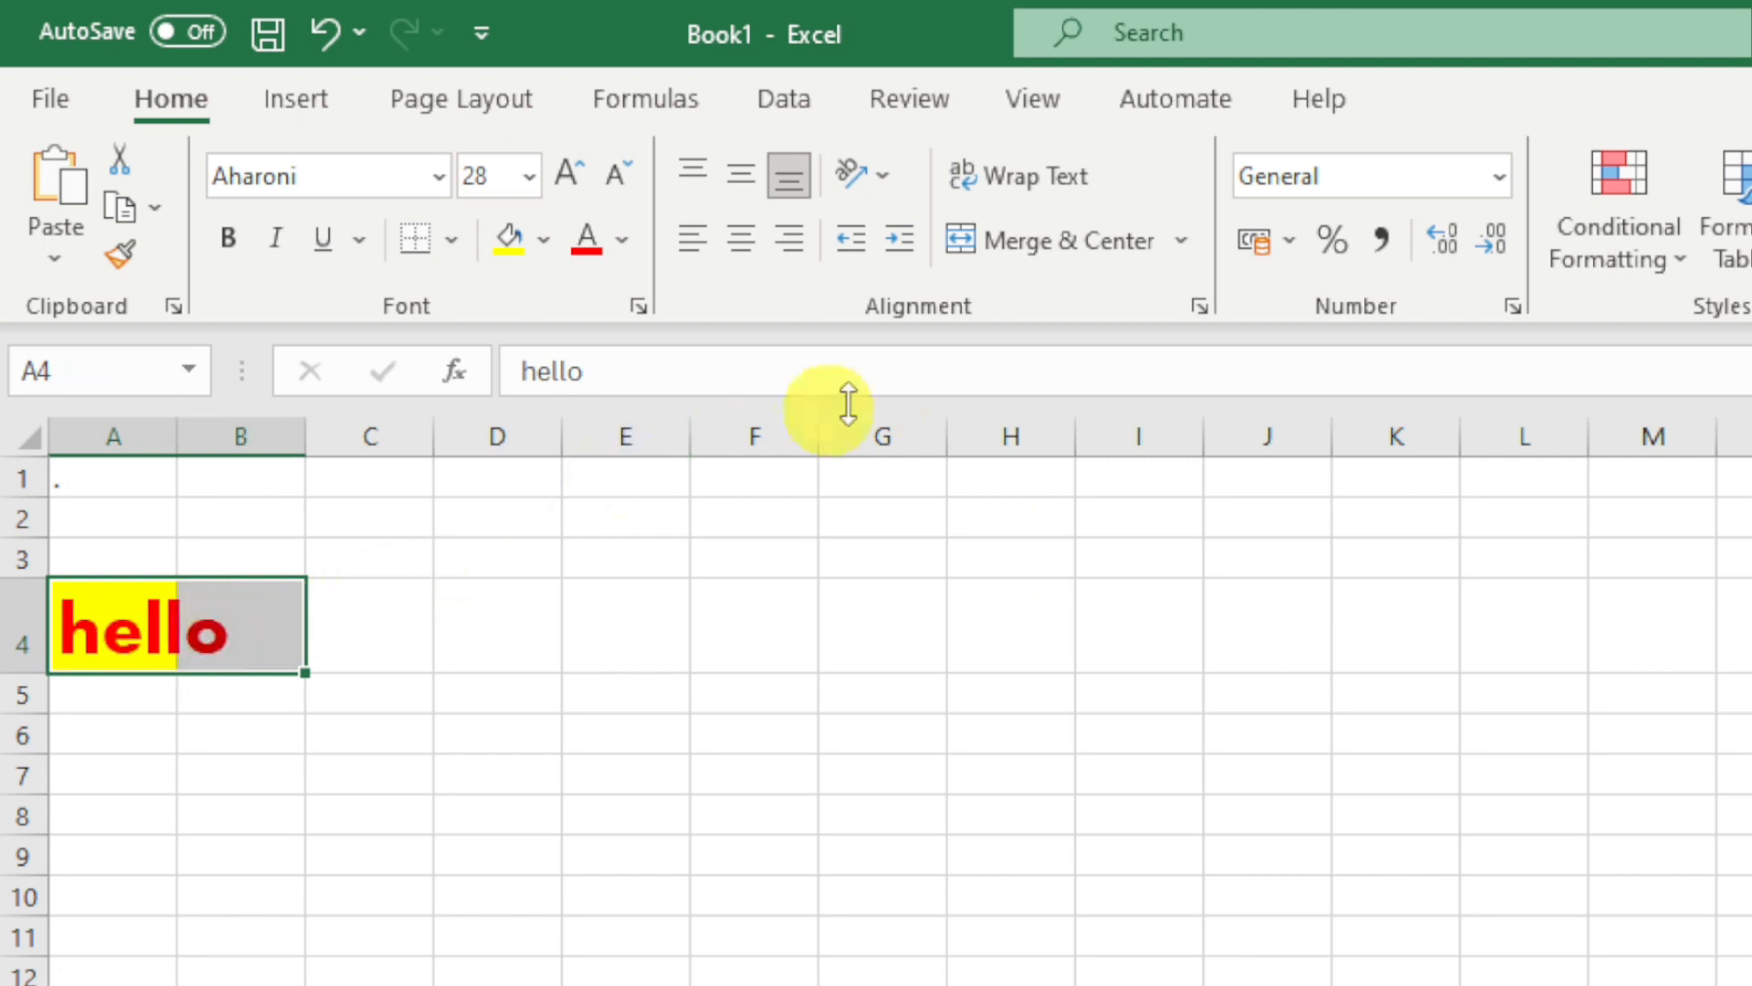
pyautogui.click(994, 250)
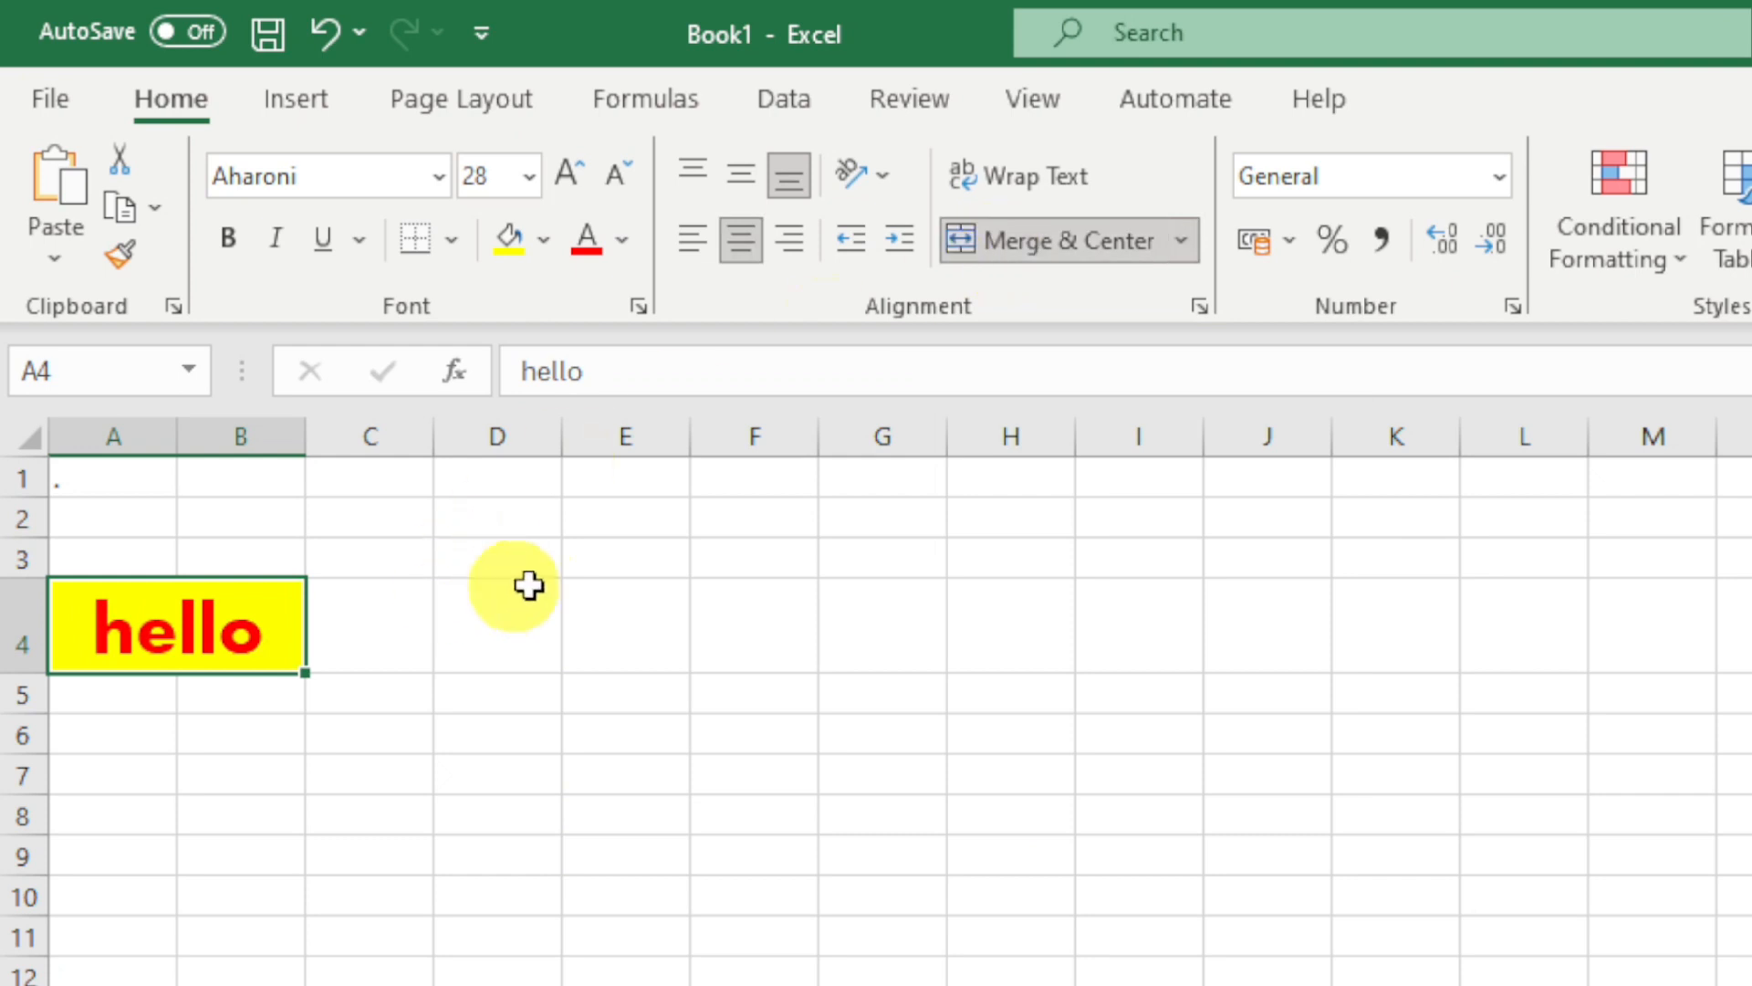
pyautogui.click(325, 34)
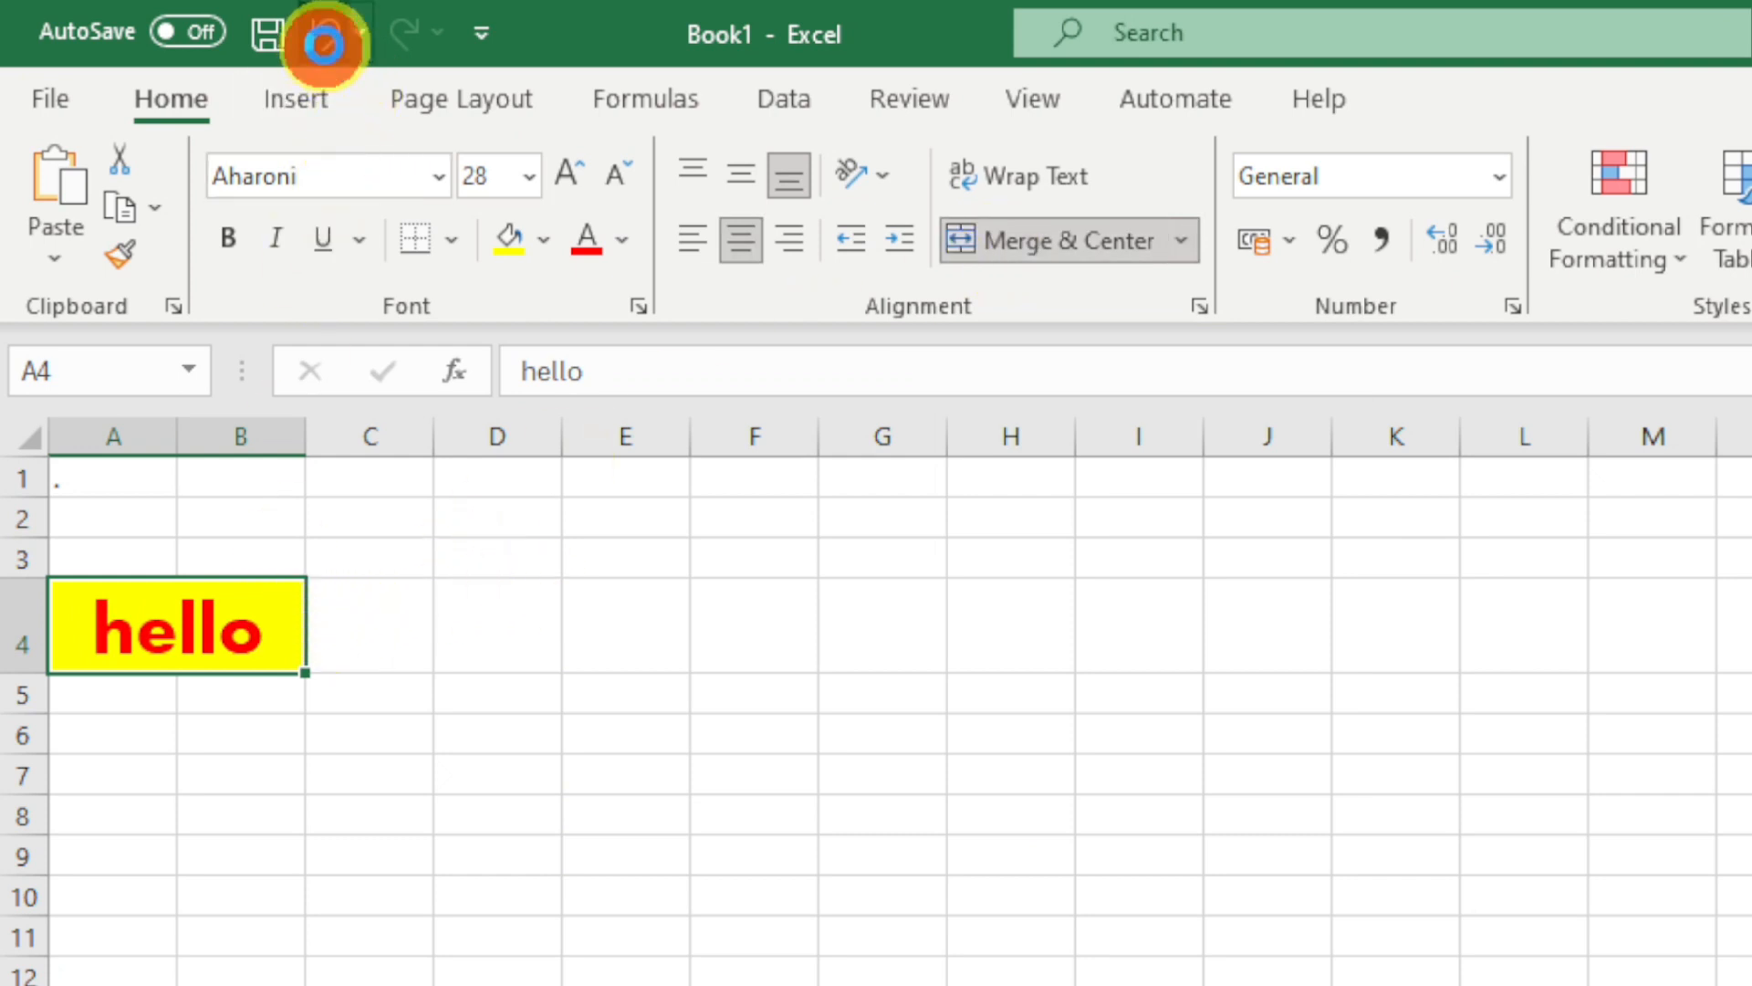
# - Toggle Wrap Text on cells A4:B4 to compare the effect, leaving it turned on
pyautogui.click(1028, 175)
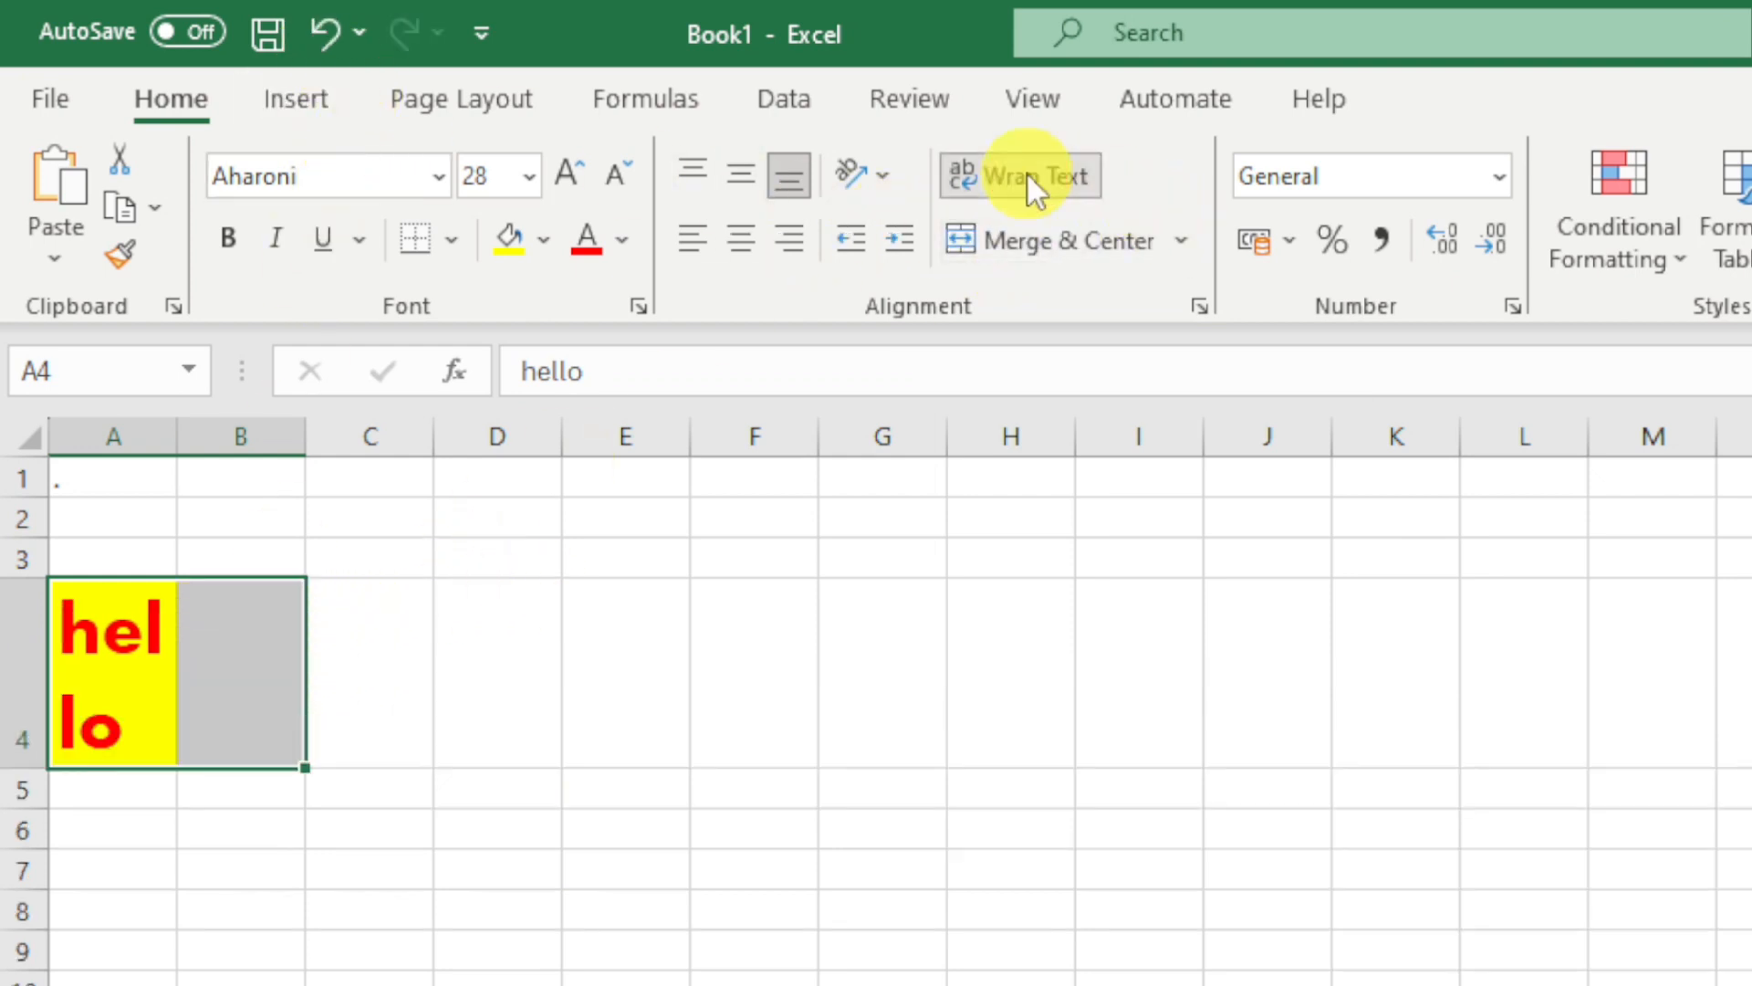
pyautogui.click(987, 176)
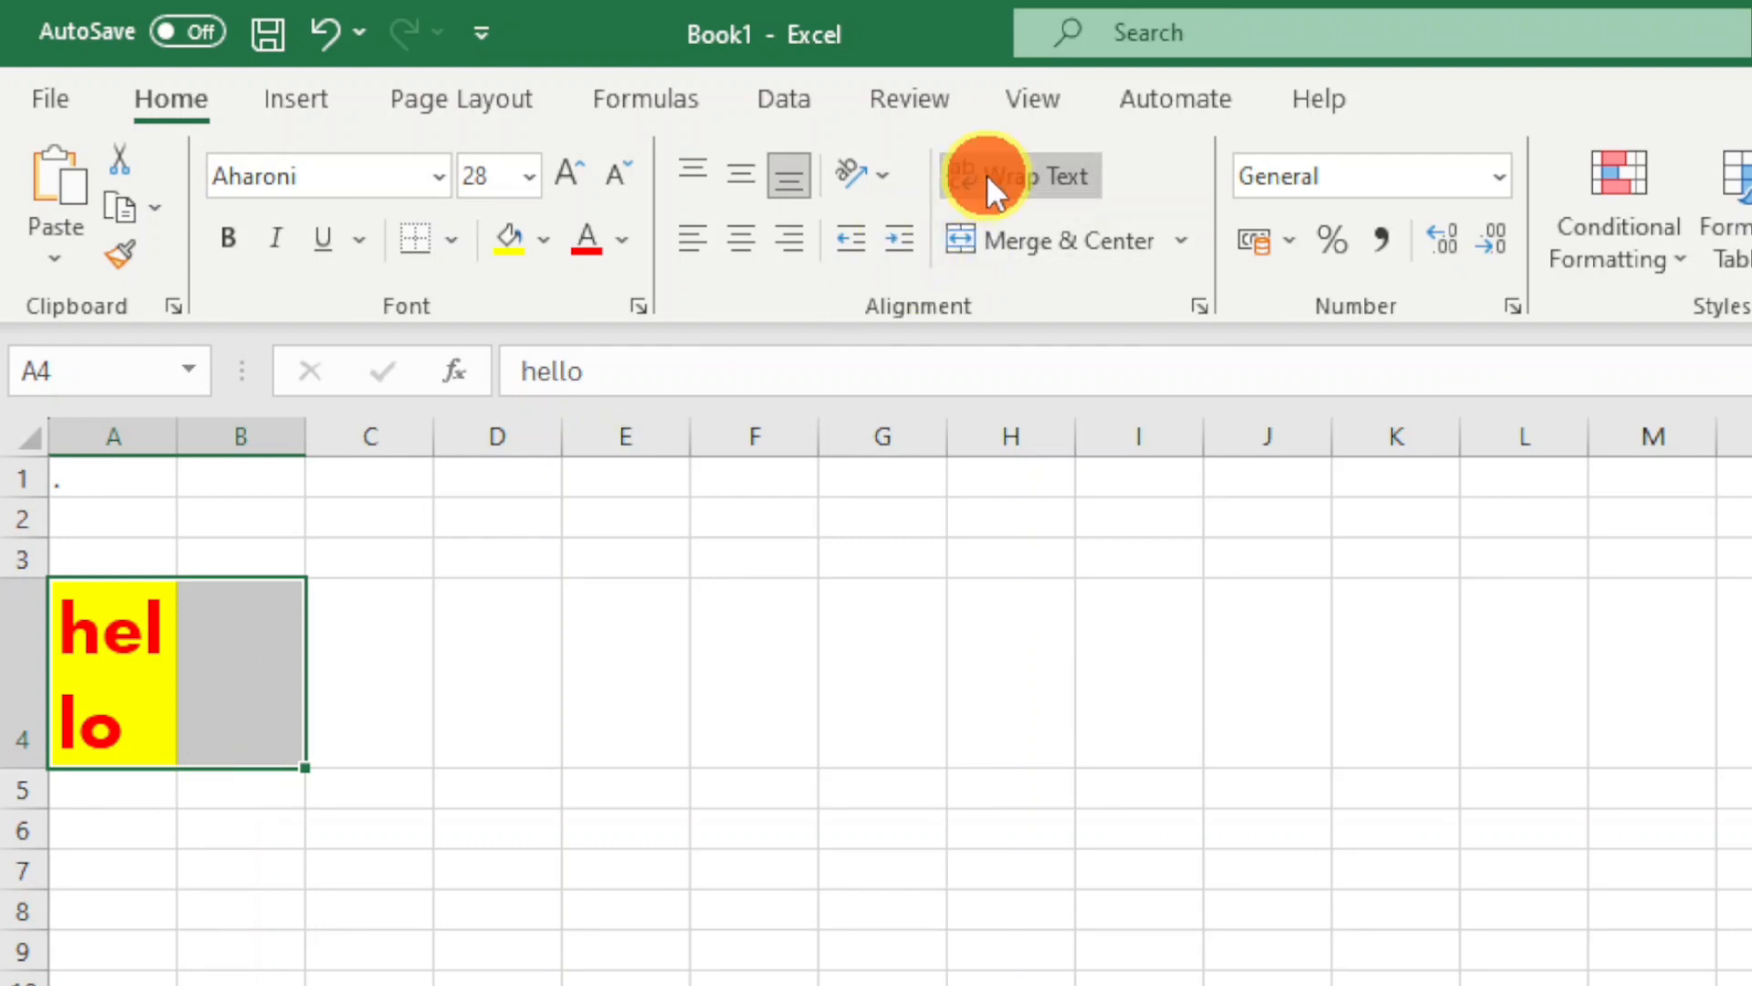
pyautogui.click(988, 177)
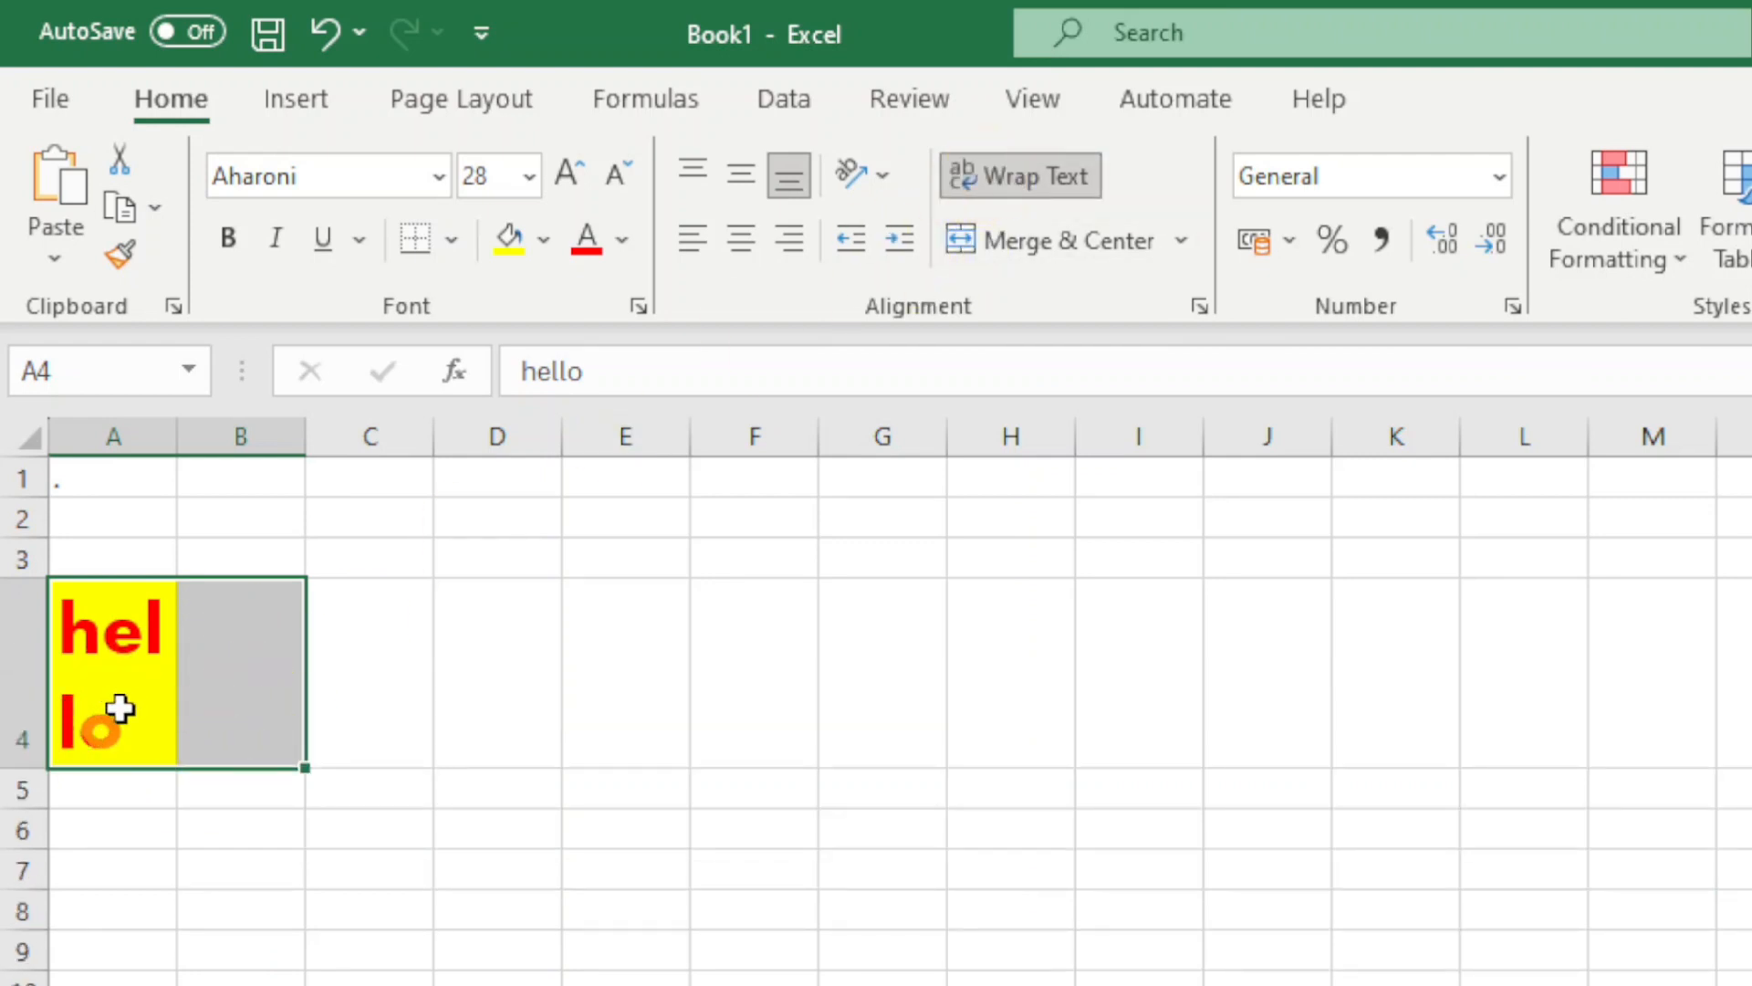
pyautogui.click(1019, 175)
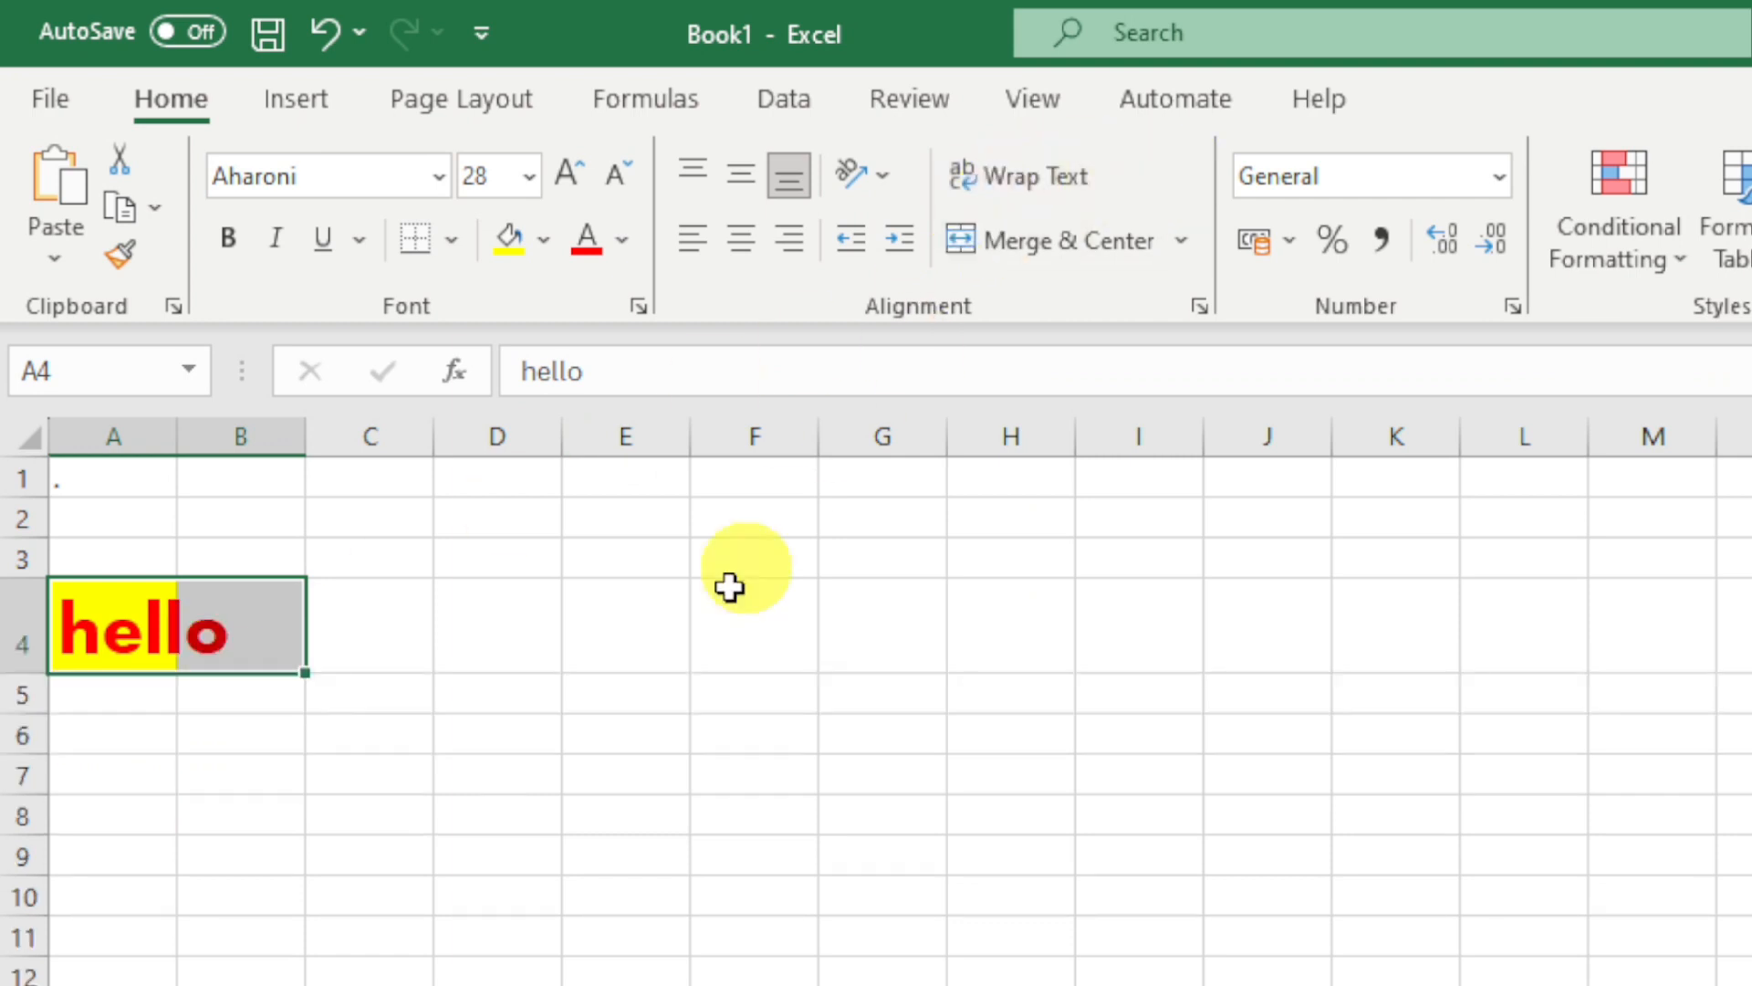
pyautogui.click(1030, 187)
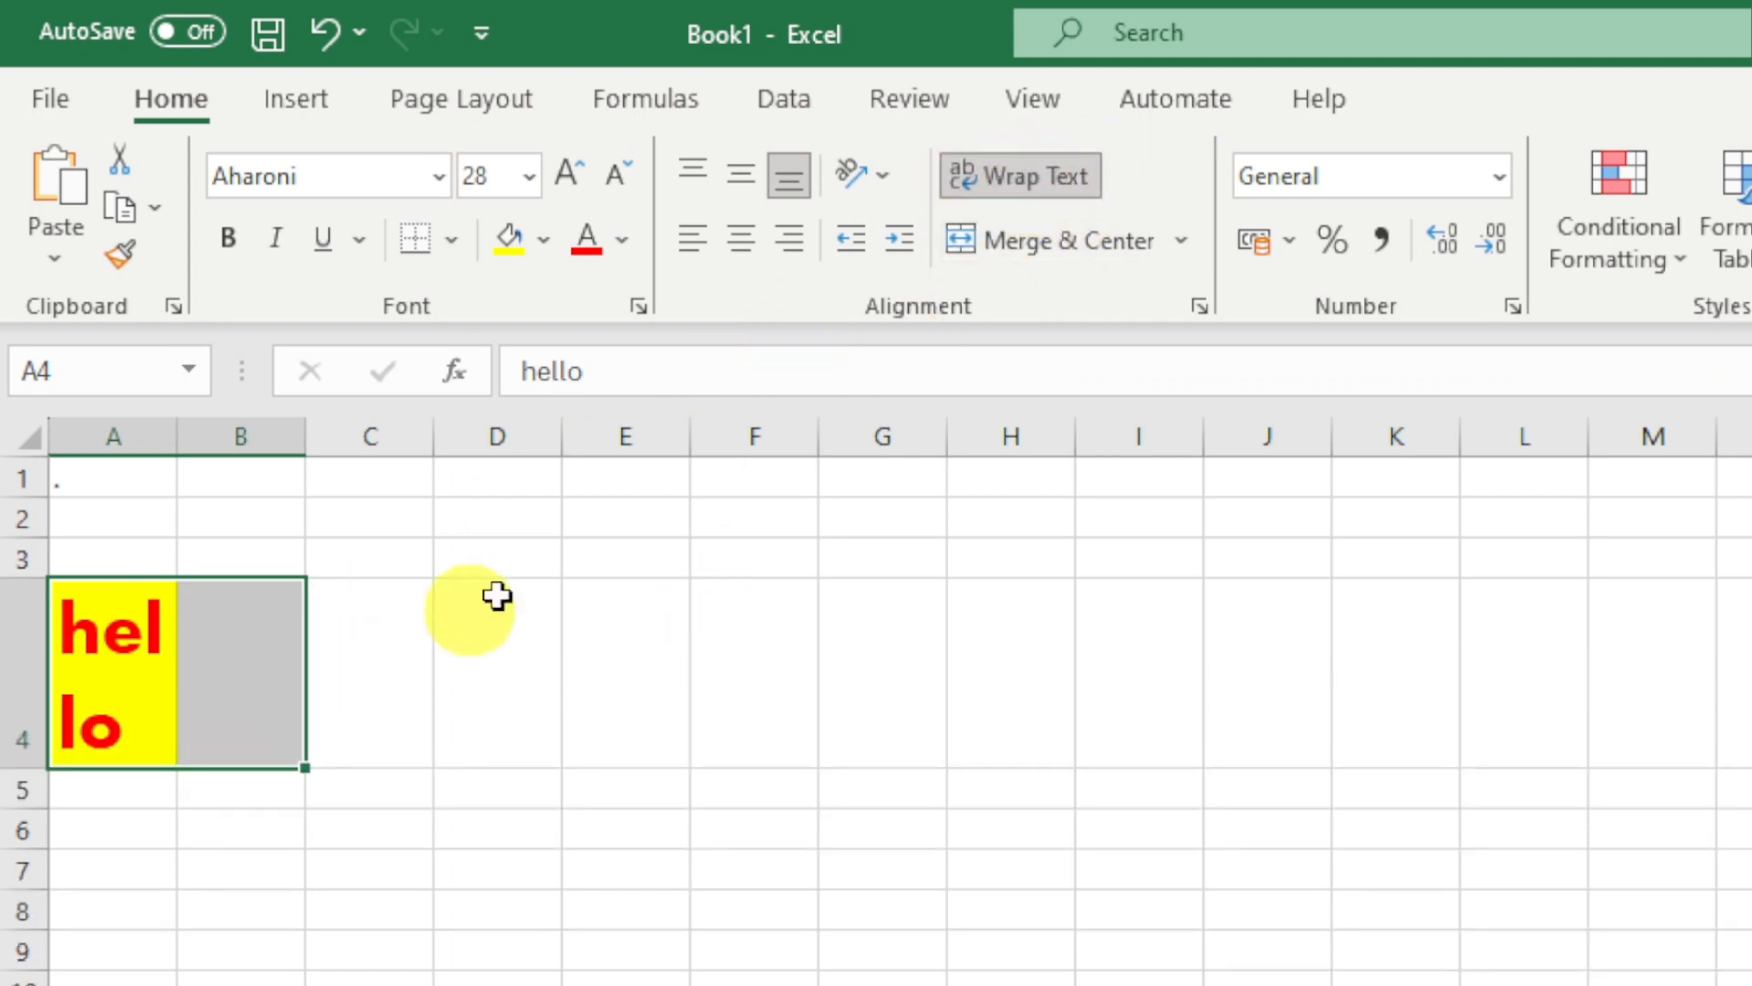
# - Widen column A so "hello" fits on one line and try the vertical alignments on A4:B4, ending with Bottom Align
pyautogui.click(748, 177)
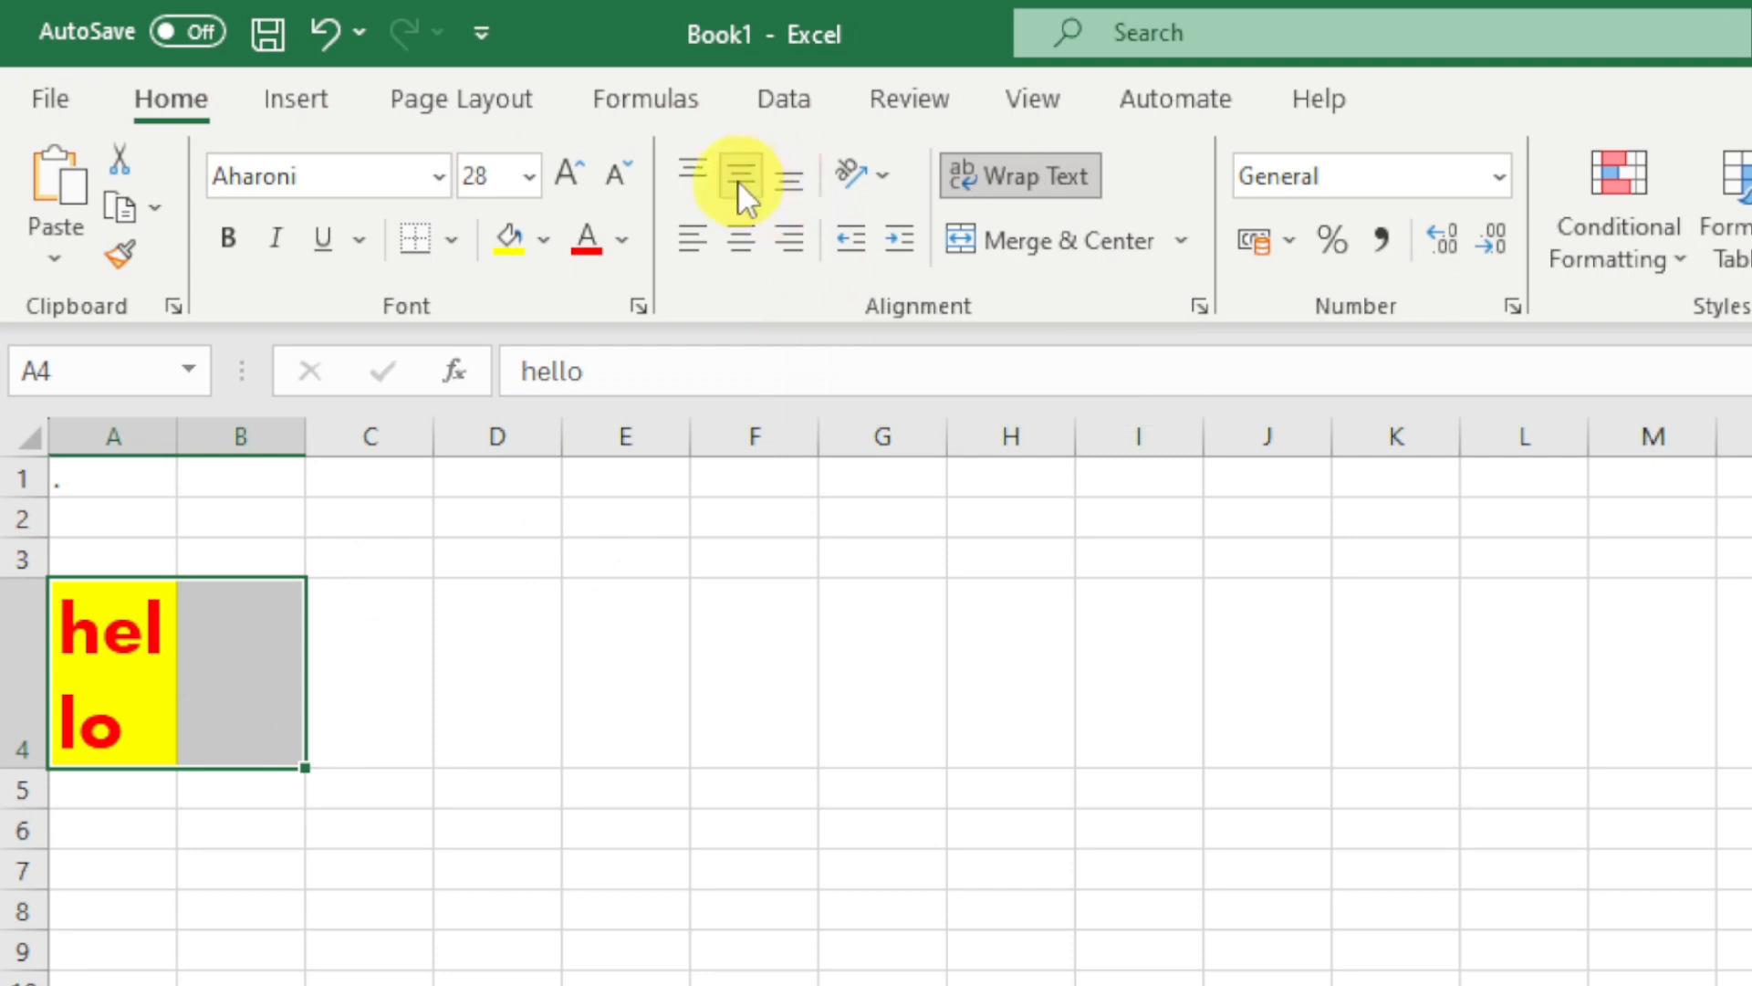
pyautogui.click(700, 179)
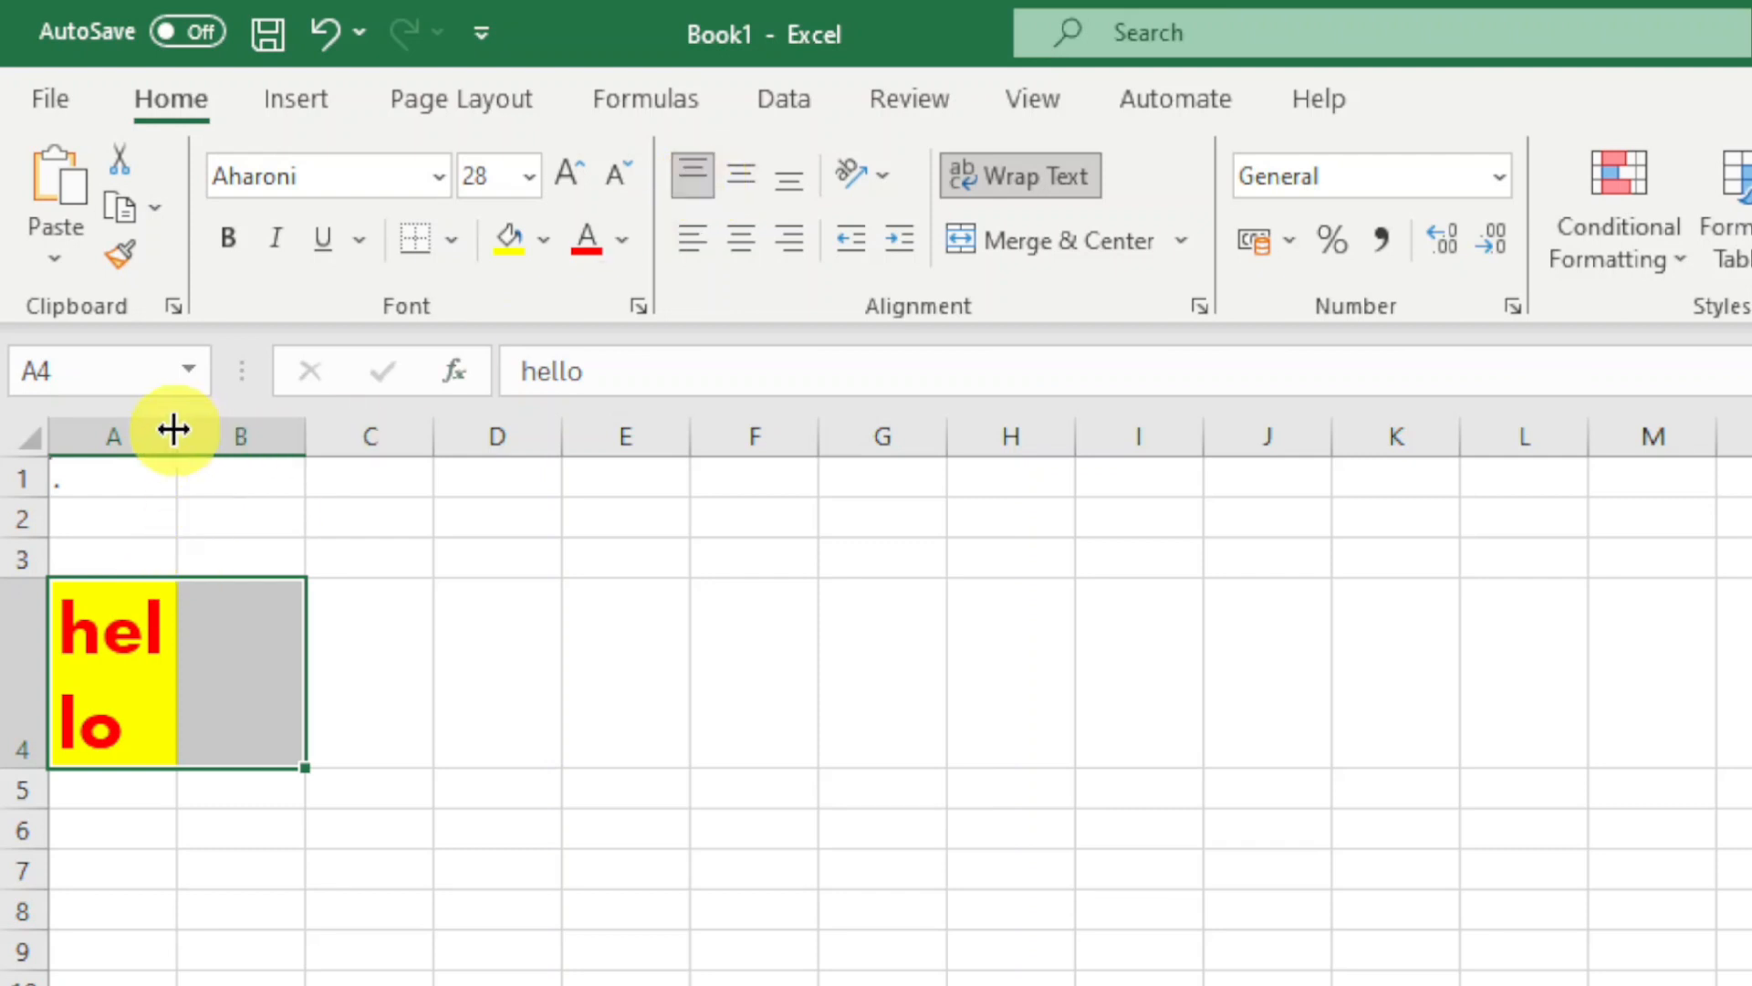
pyautogui.moveTo(174, 430); pyautogui.dragTo(265, 437)
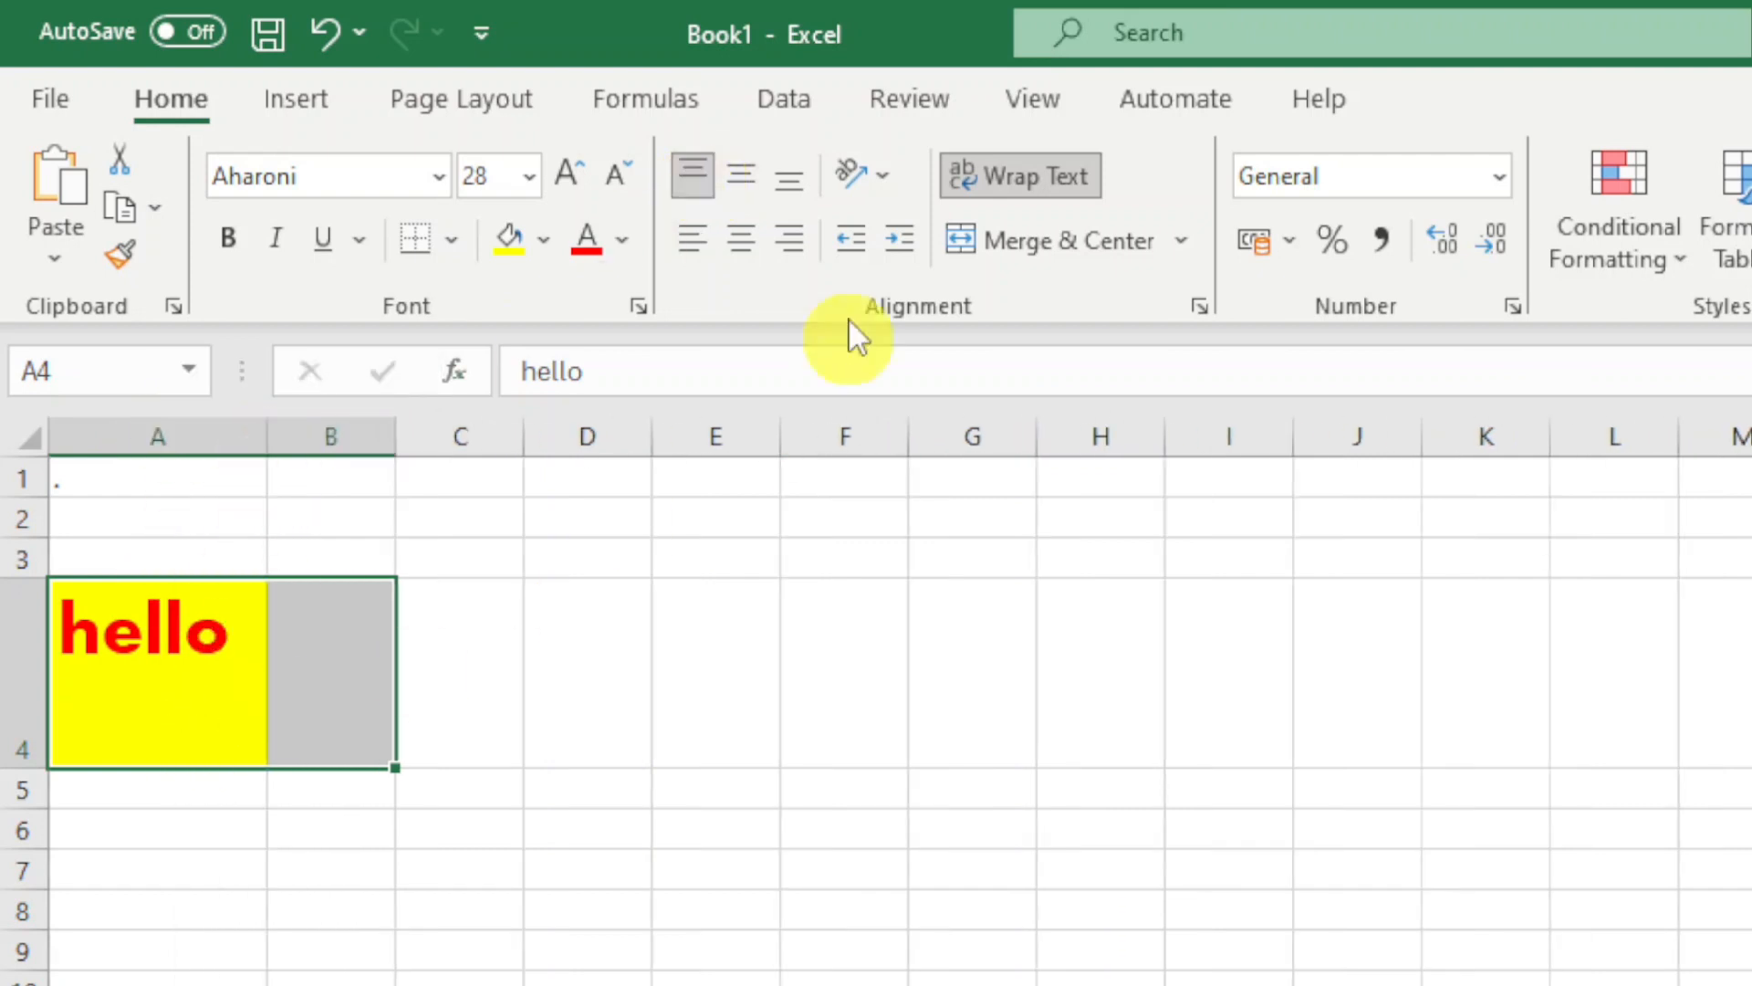
pyautogui.click(740, 177)
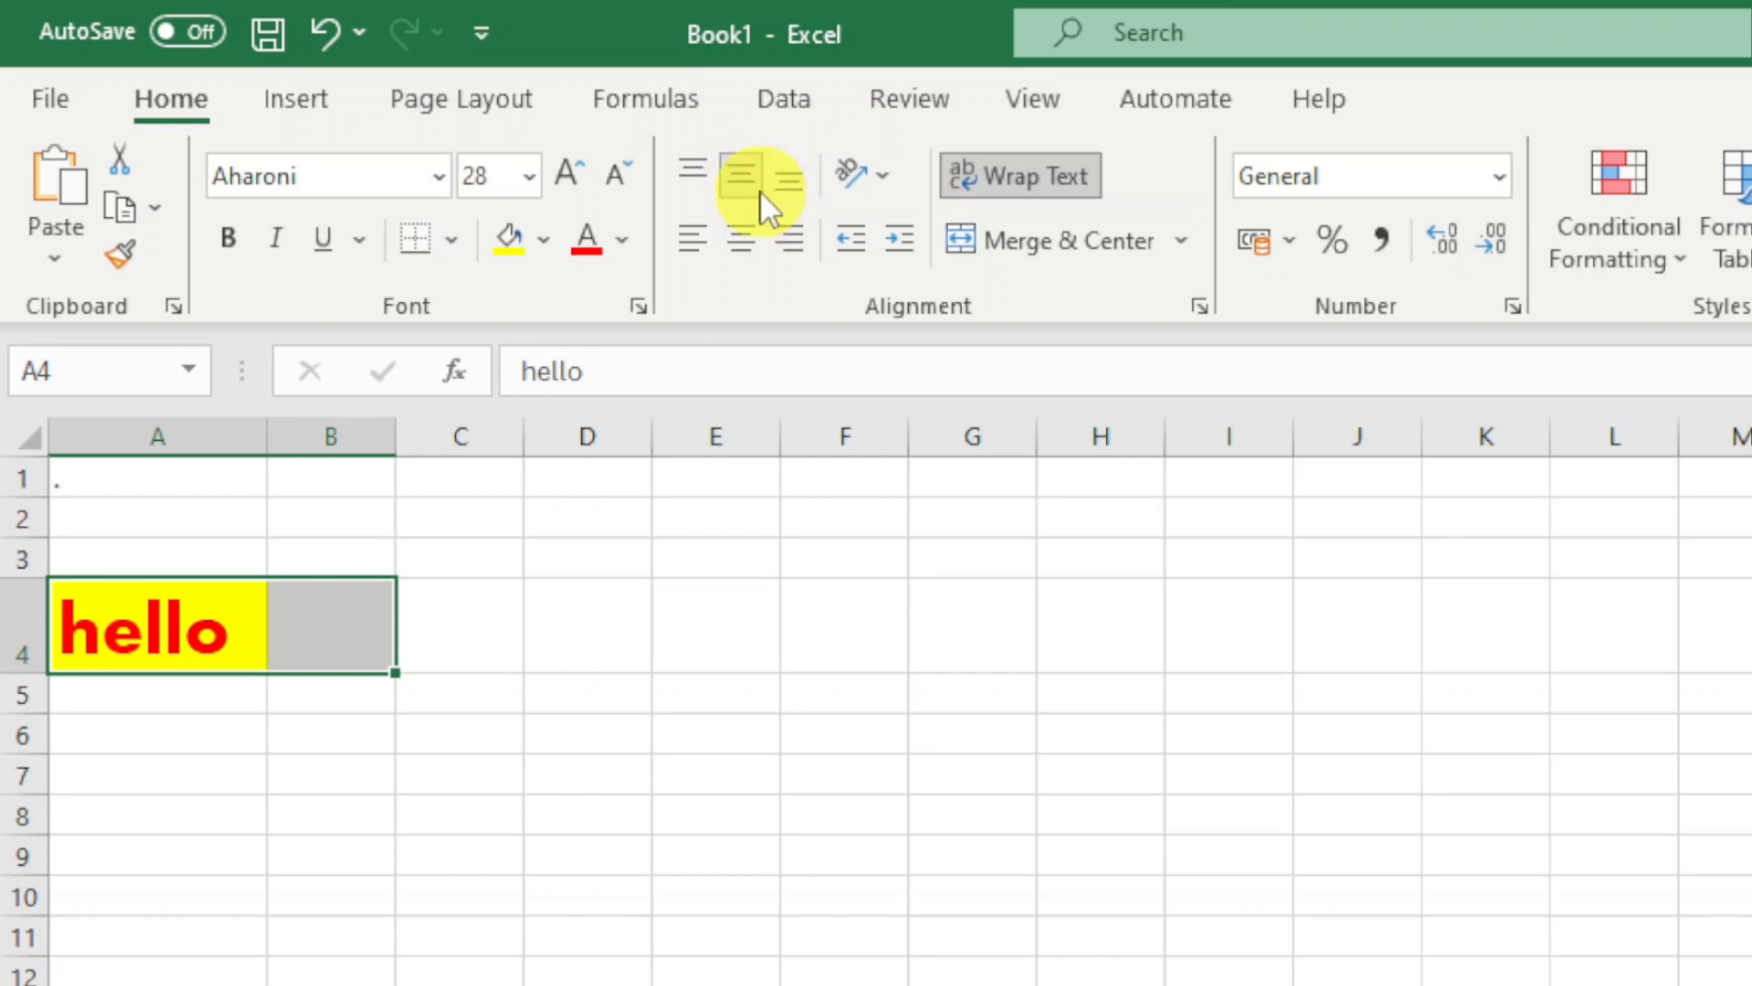
pyautogui.click(789, 193)
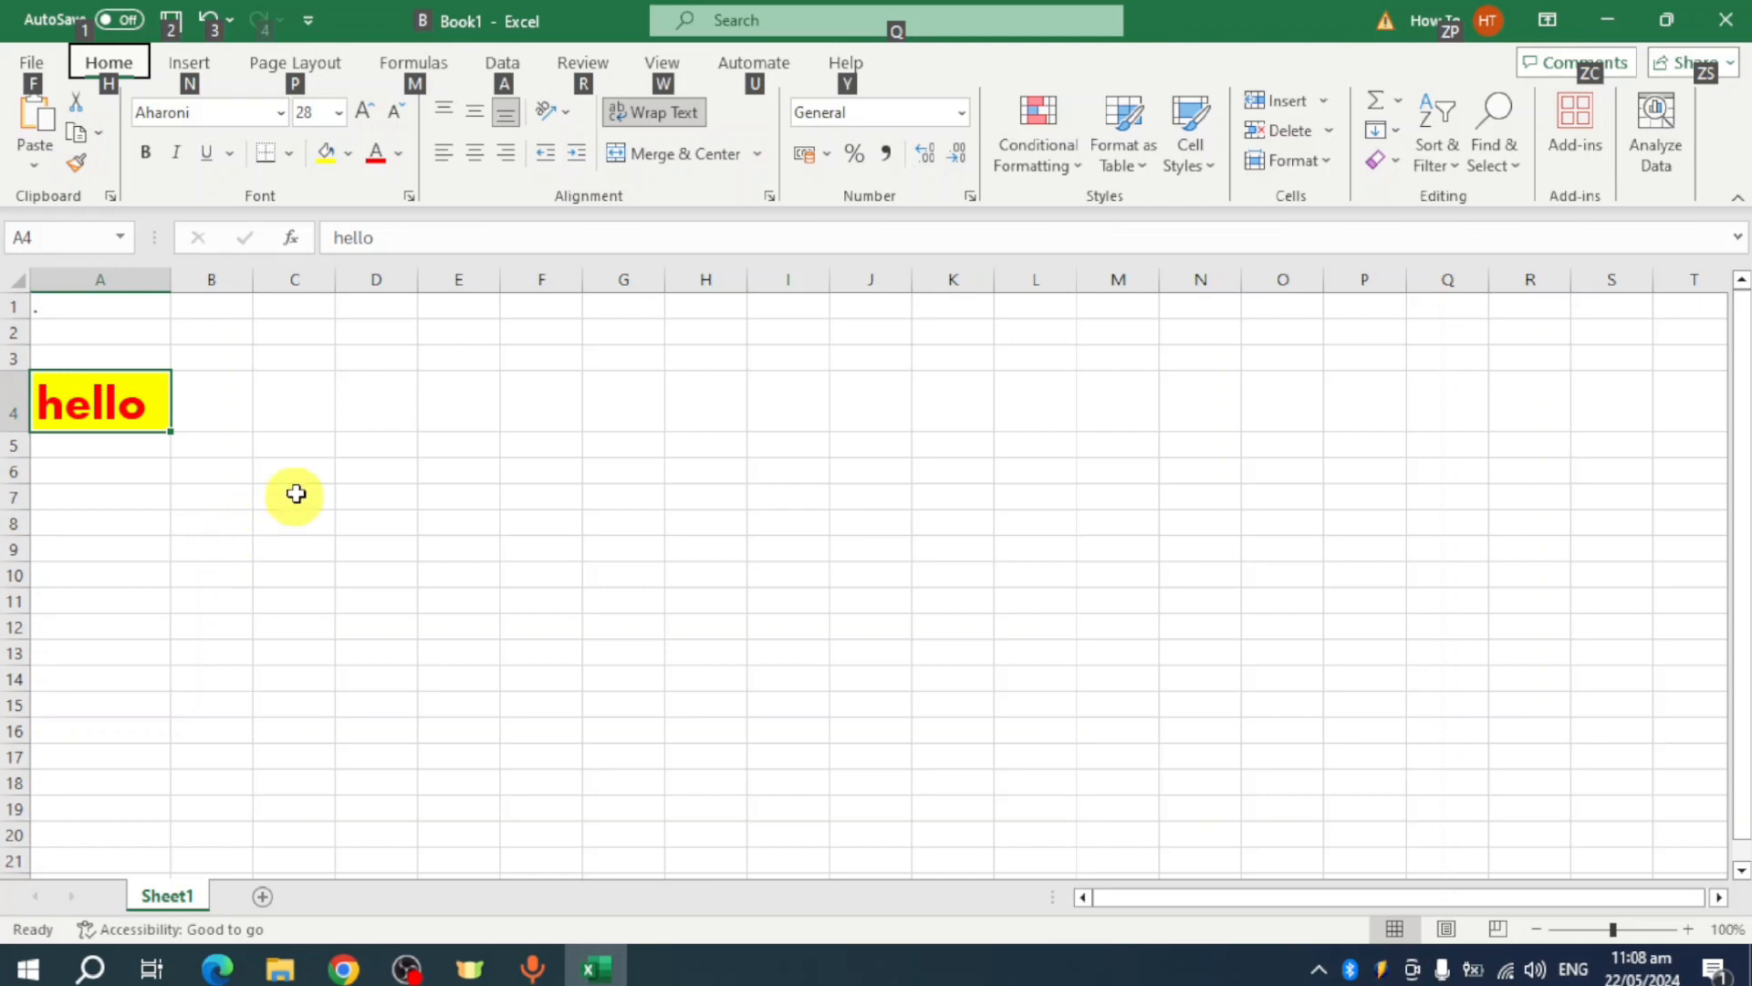
# - Copy the Student Name and Favorite Fruit table, headers included, from ChatGPT in Chrome and return to the Excel workbook
pyautogui.click(446, 770)
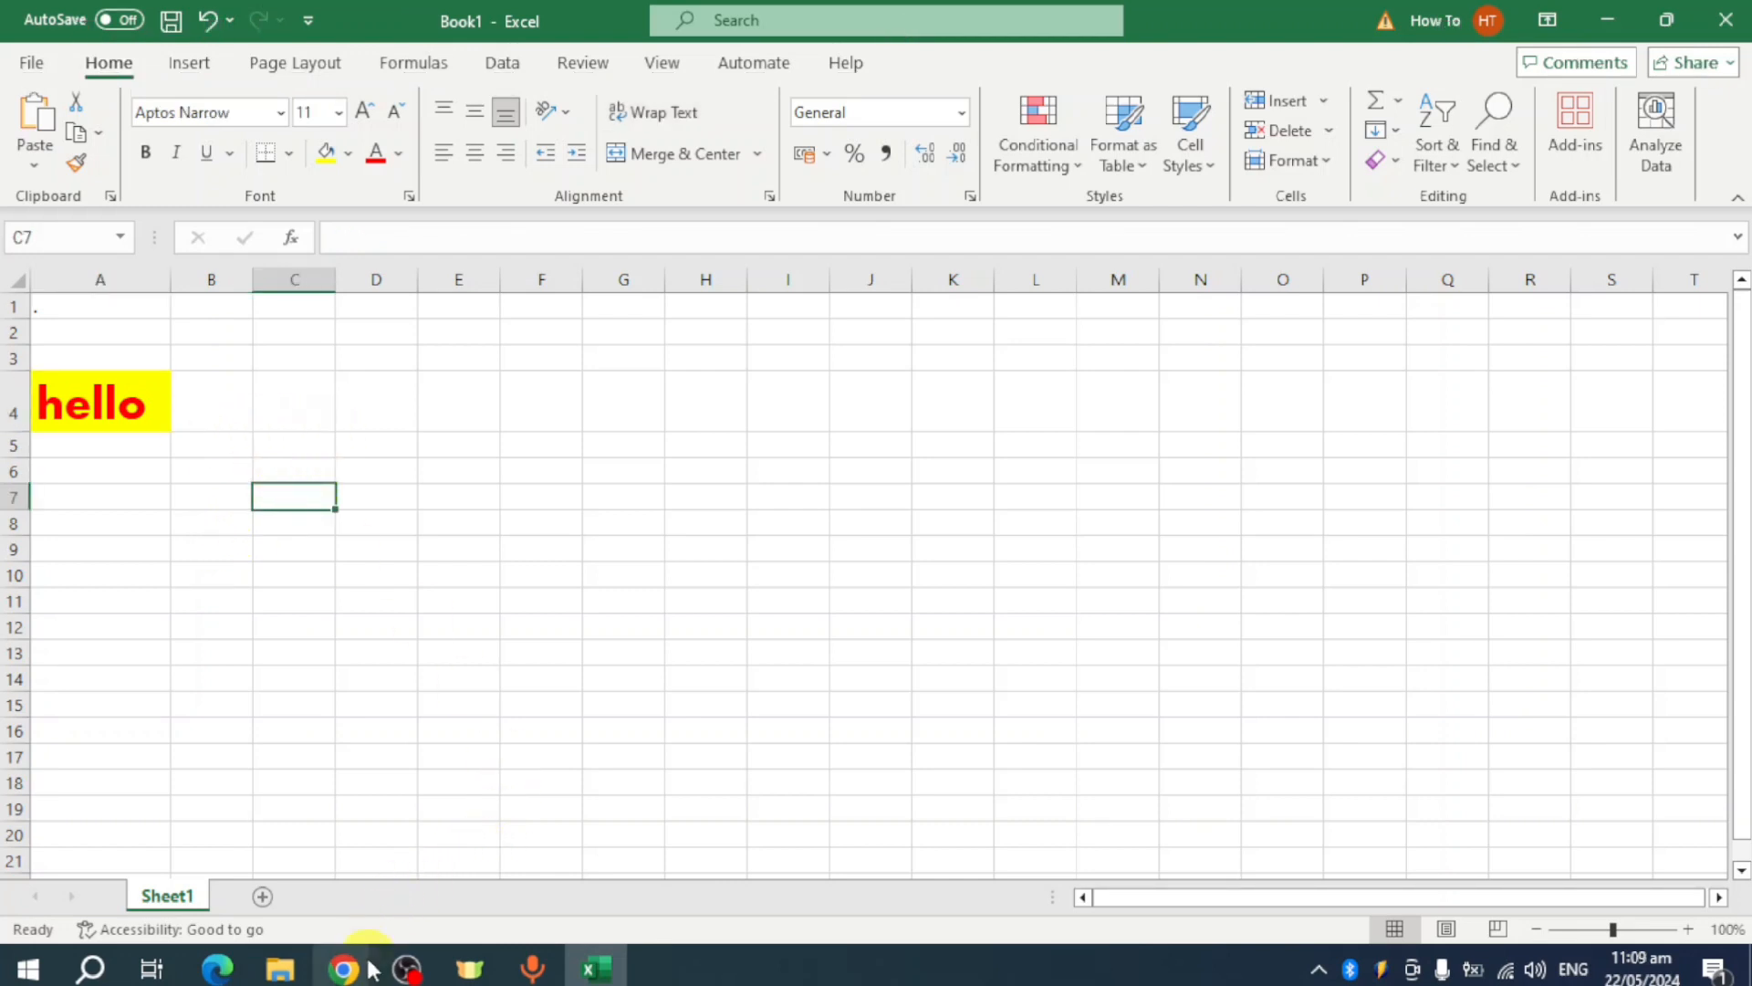
pyautogui.moveTo(373, 969)
pyautogui.click(493, 840)
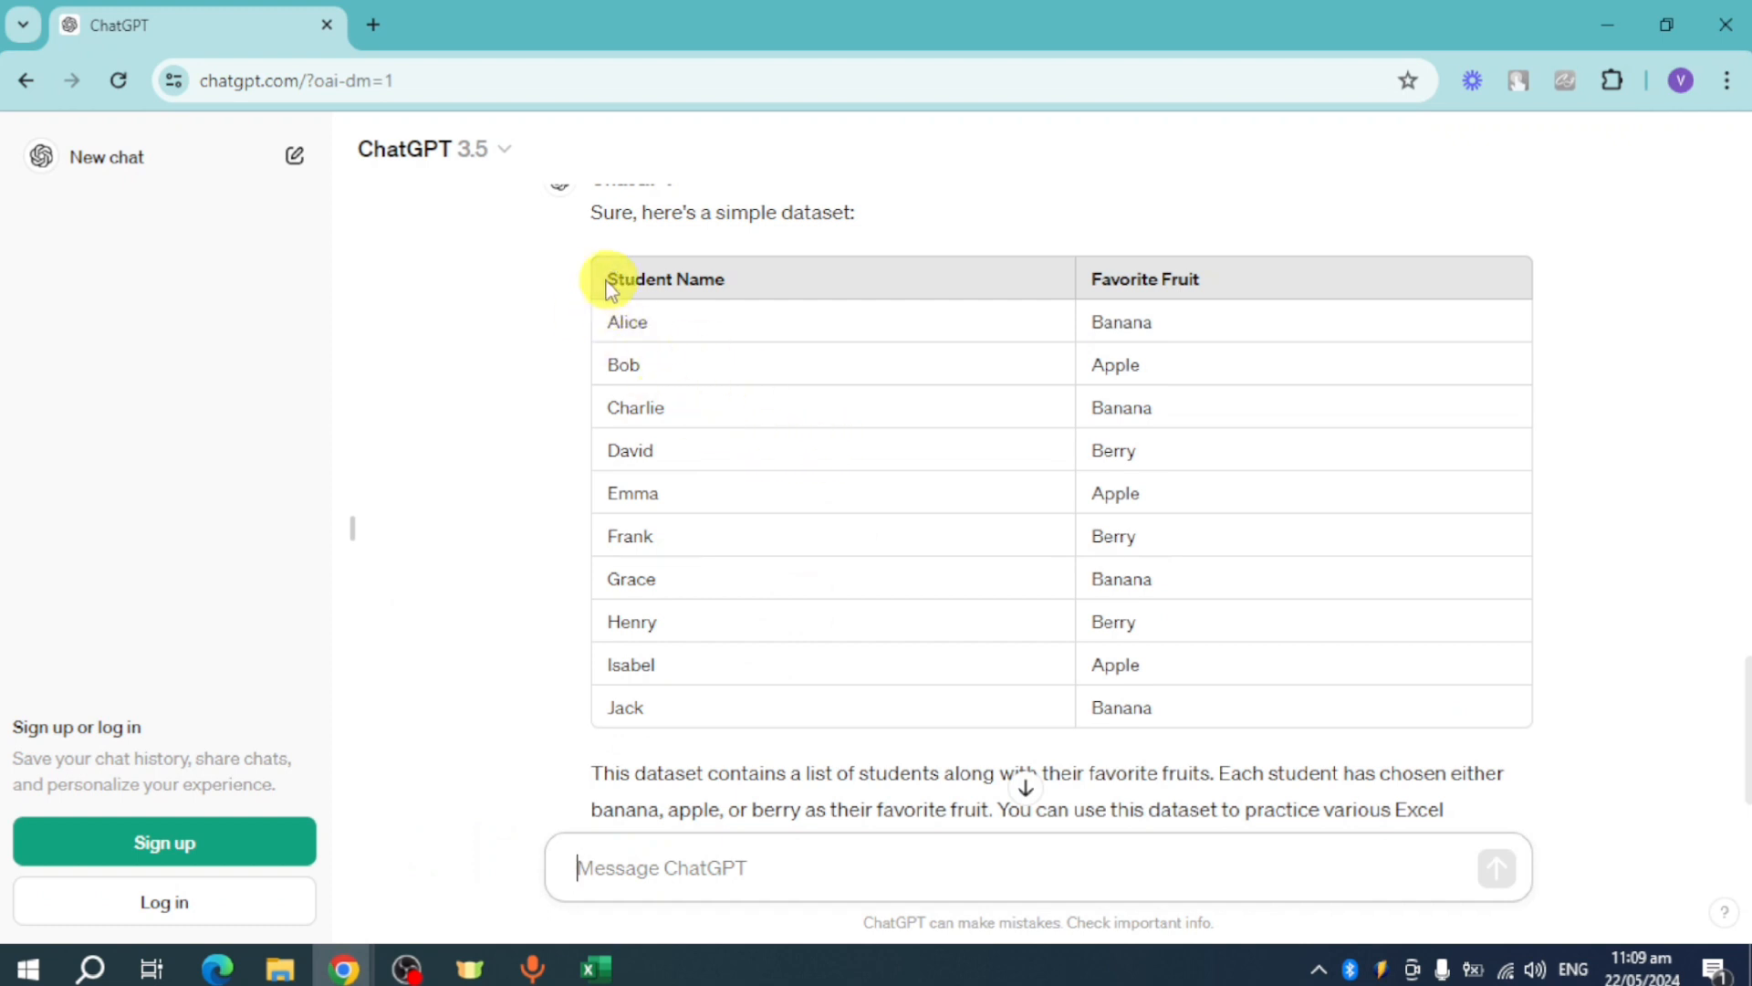
pyautogui.moveTo(610, 279); pyautogui.dragTo(1228, 716)
pyautogui.hotkey('ctrl', 'c')
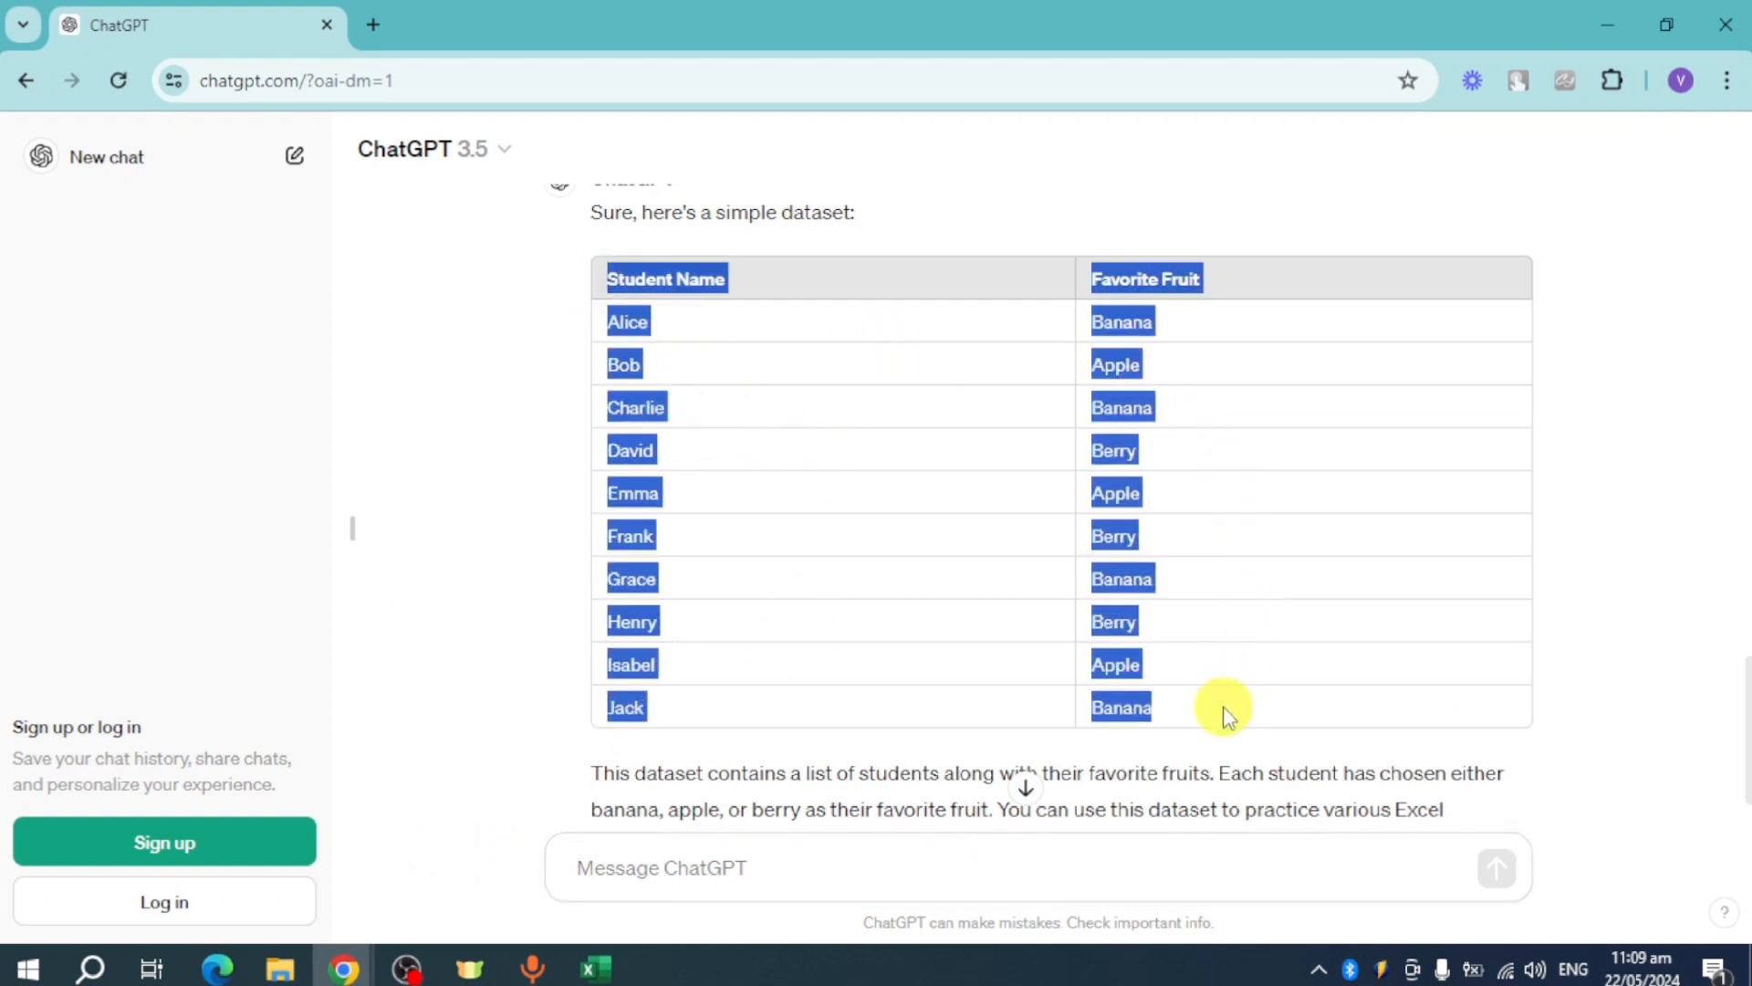
pyautogui.click(596, 966)
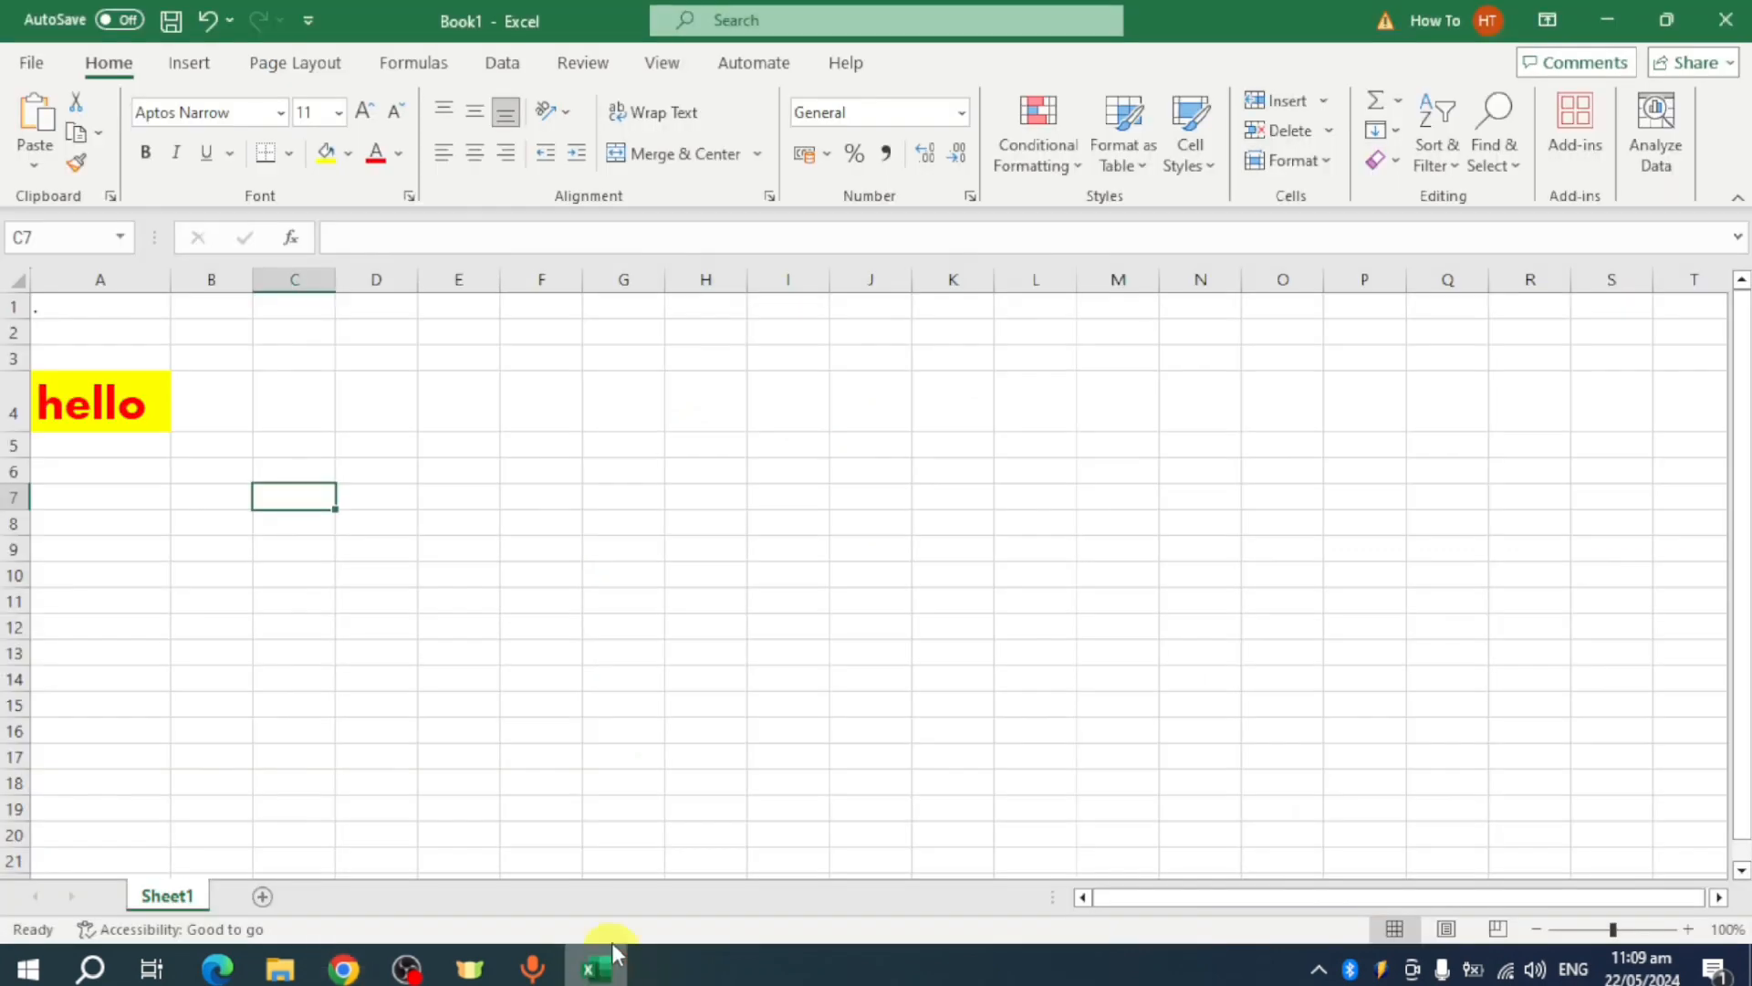
# - Paste the copied student and fruit table at cell A4 and widen columns A and B so each header fits on one line
pyautogui.click(129, 396)
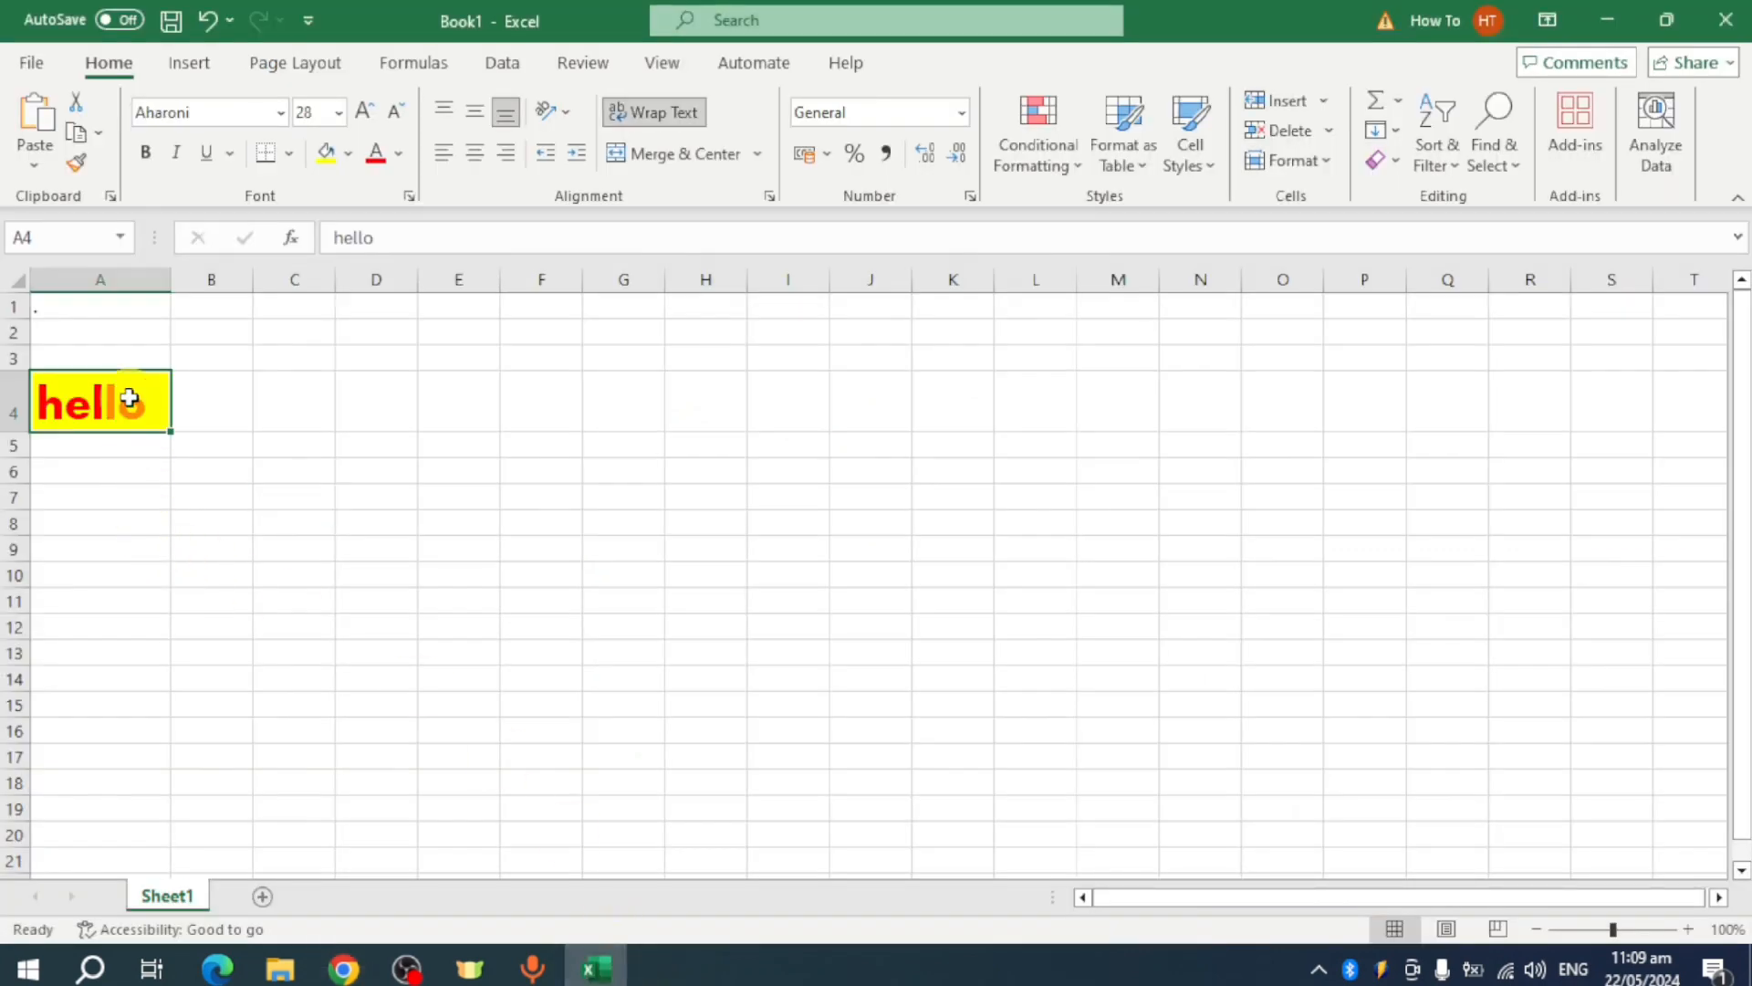
pyautogui.hotkey('ctrl', 'v')
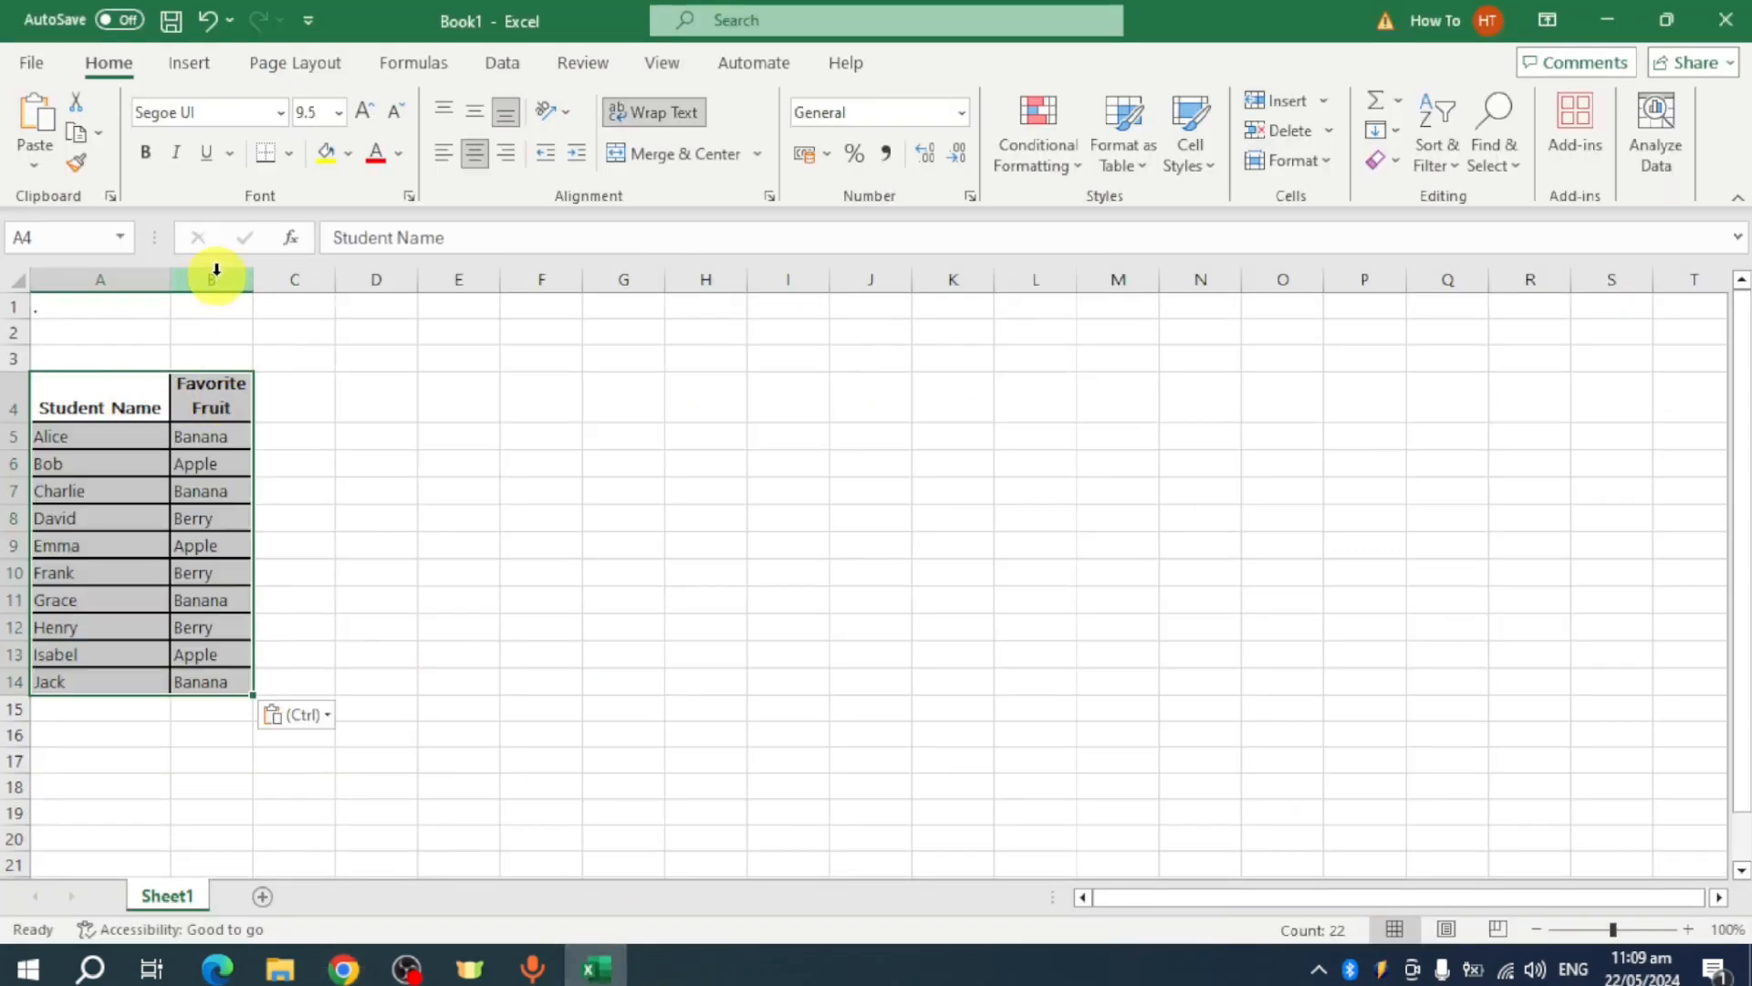
pyautogui.moveTo(174, 268); pyautogui.dragTo(404, 319)
pyautogui.click(508, 434)
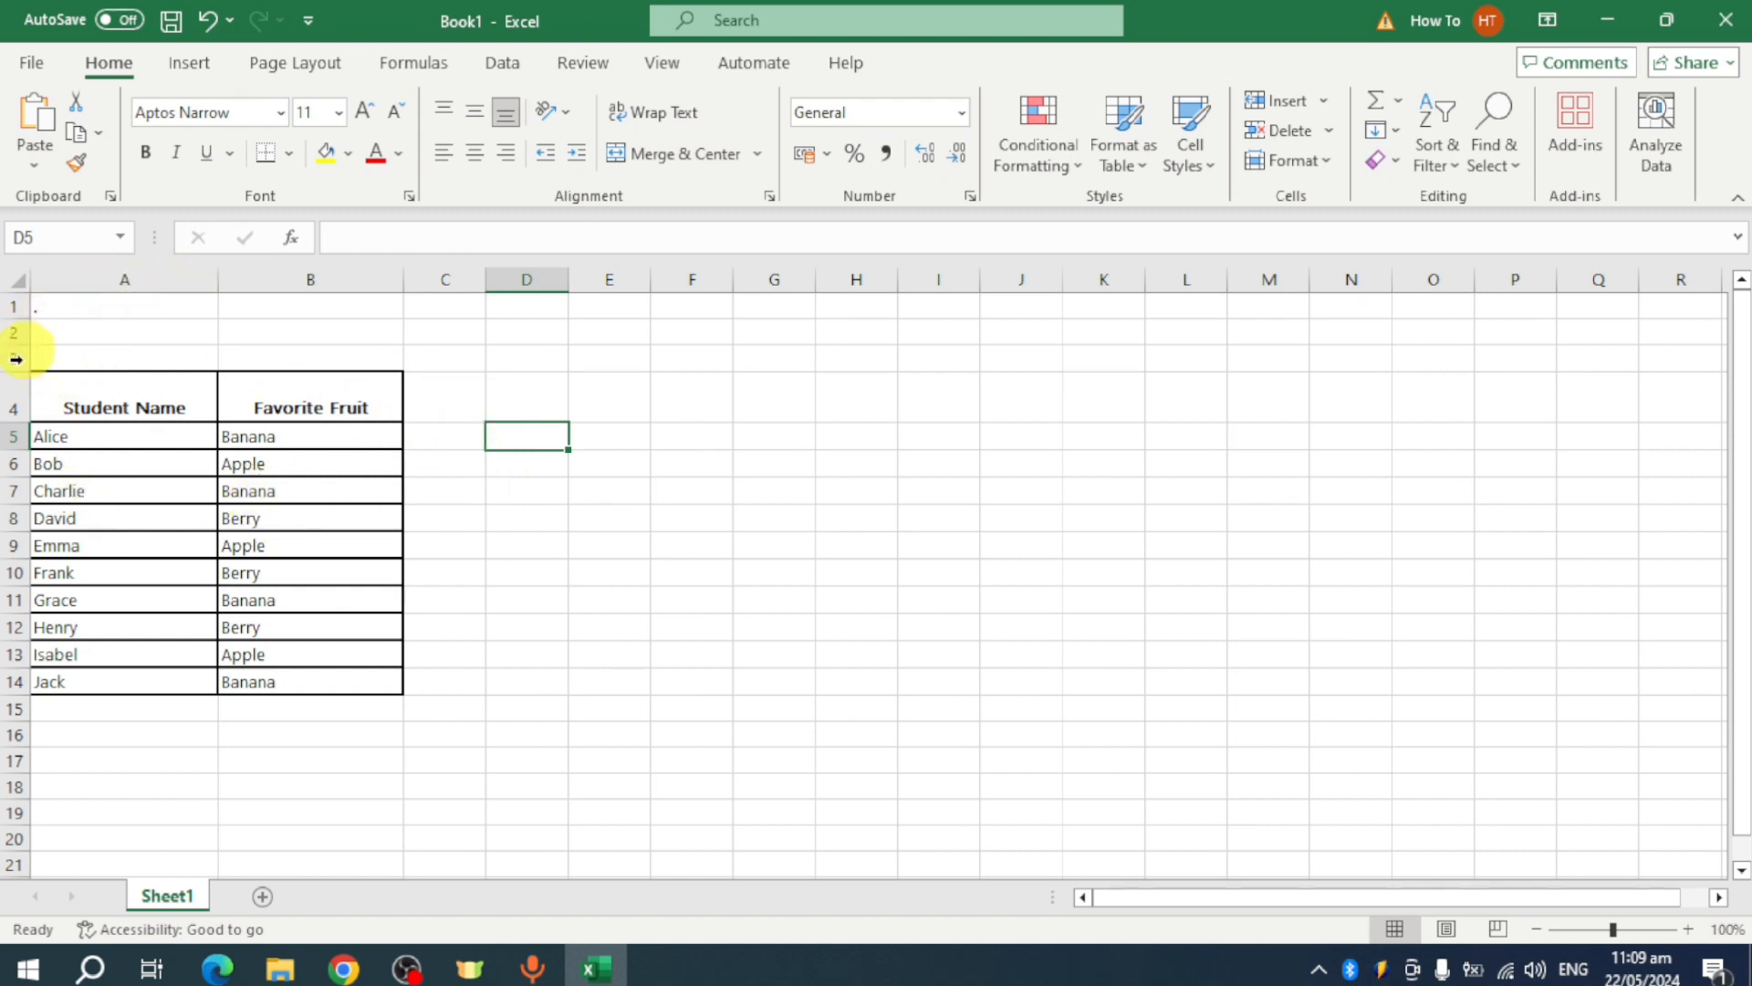
# - Insert a blank column before column A so the table occupies columns B and C
pyautogui.rightClick(112, 275)
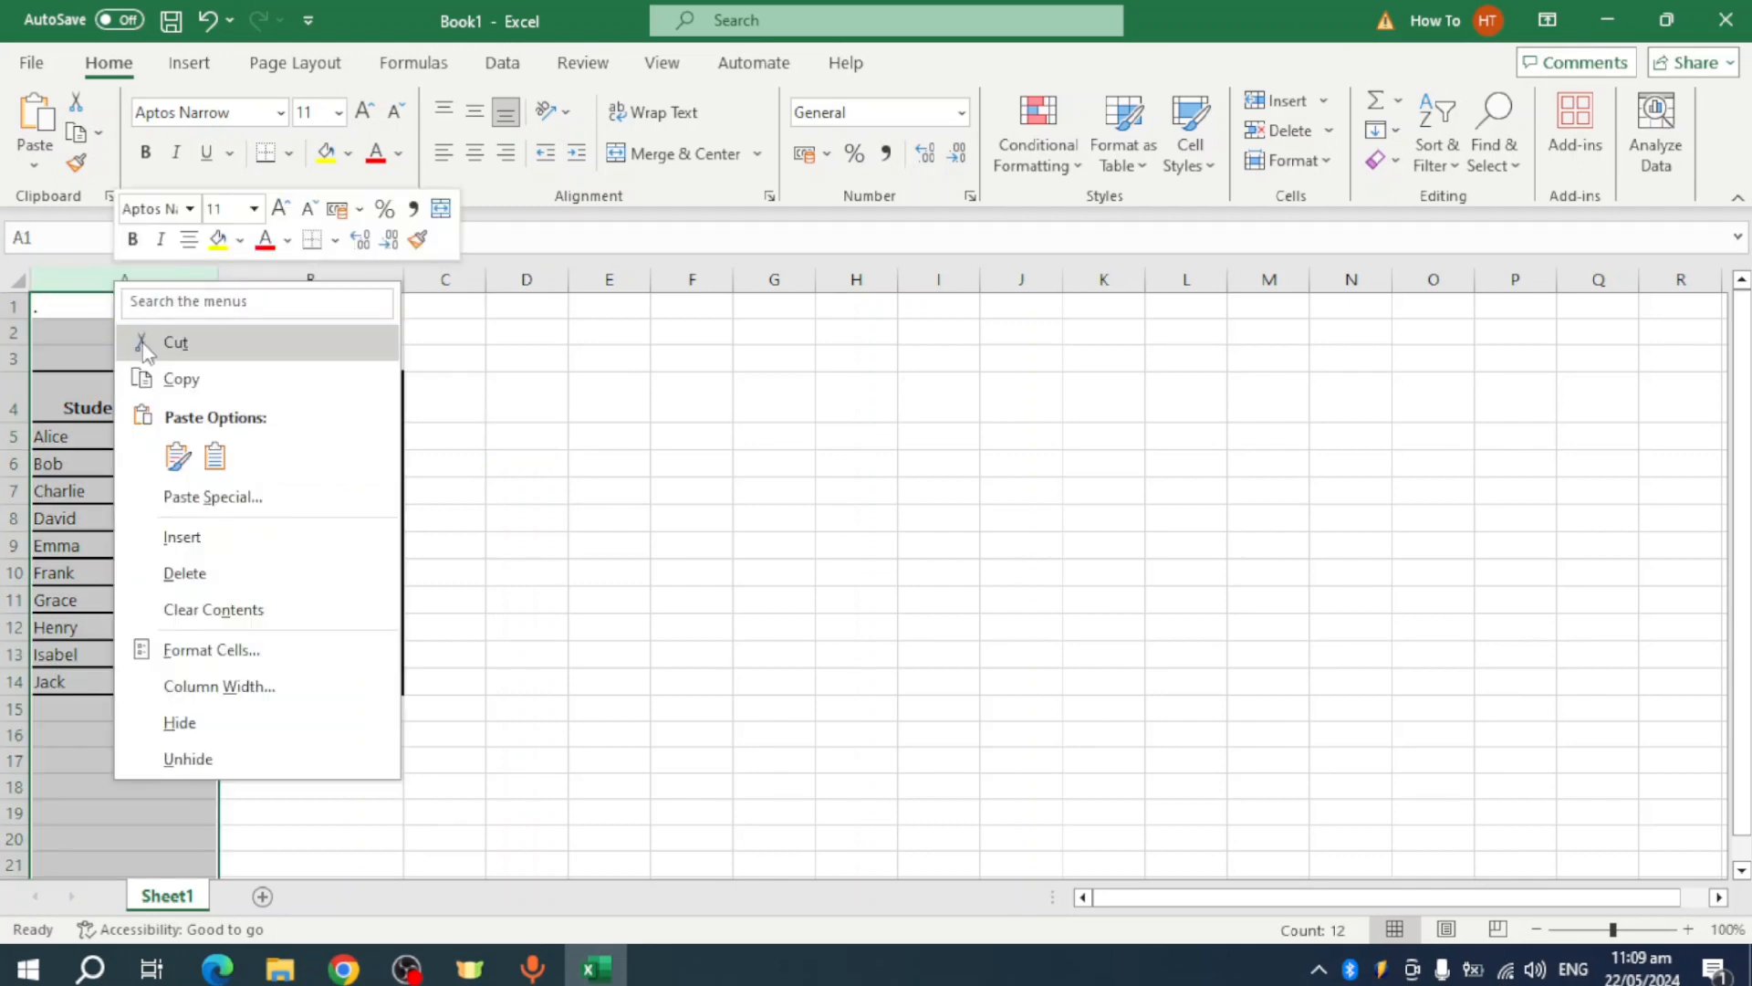
pyautogui.click(193, 537)
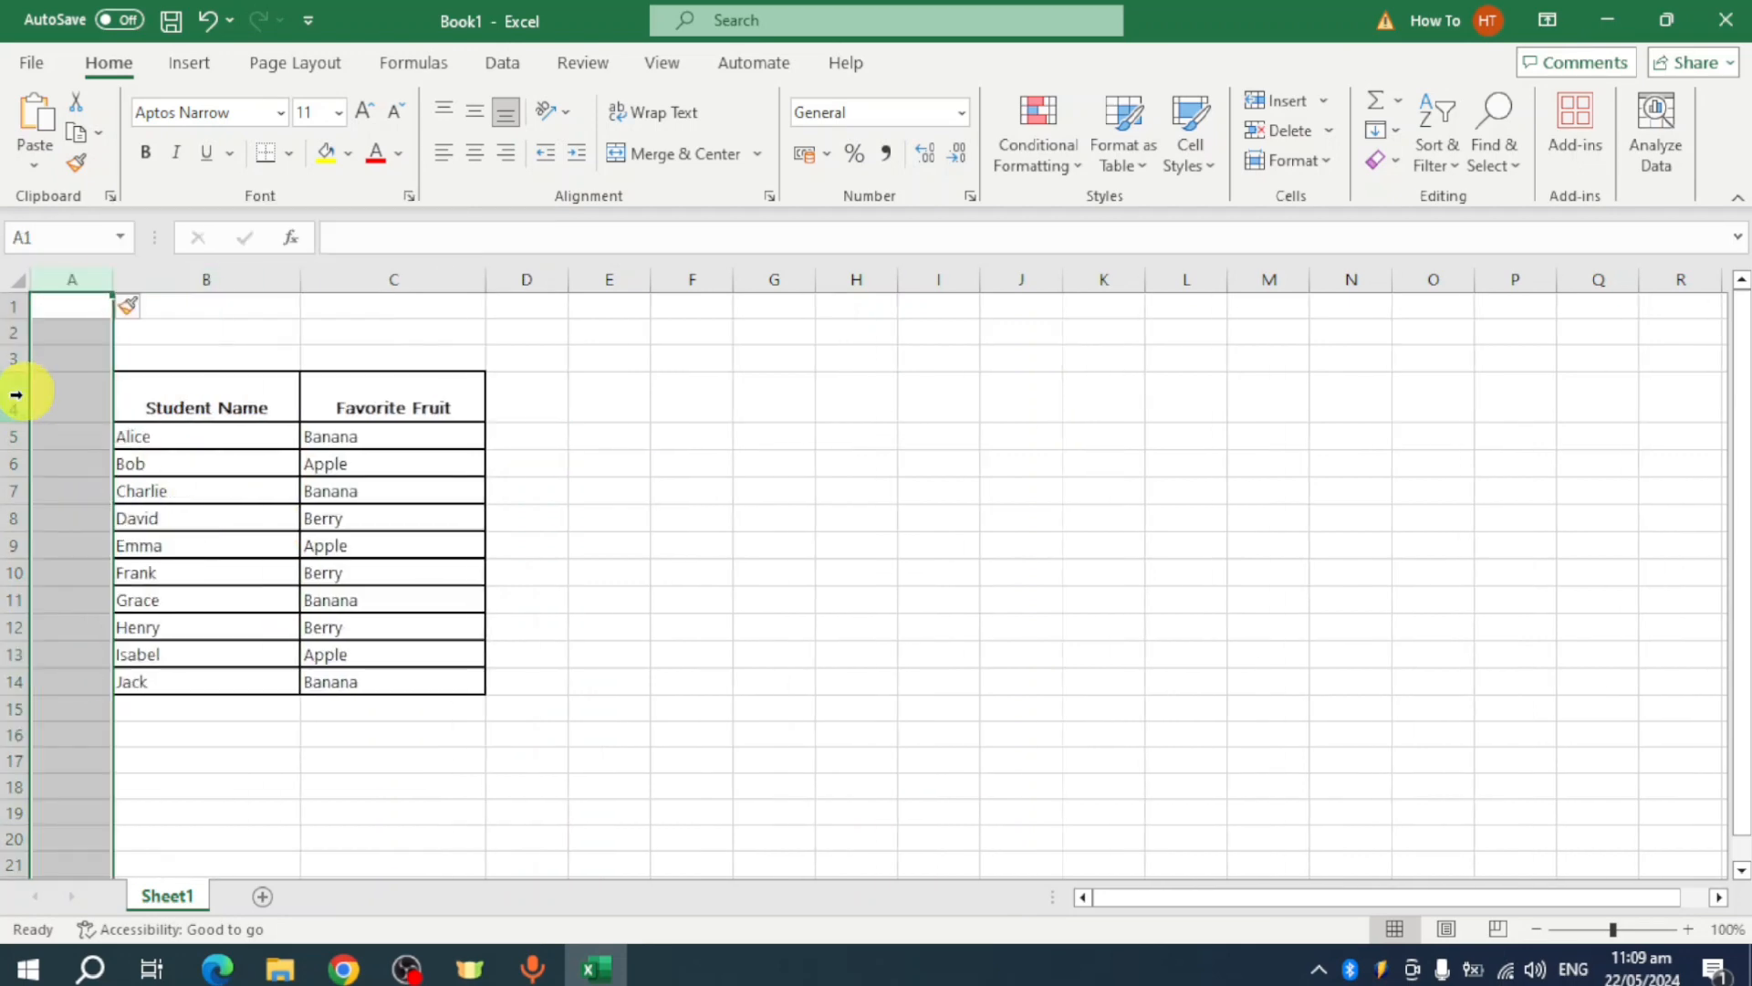
pyautogui.click(219, 751)
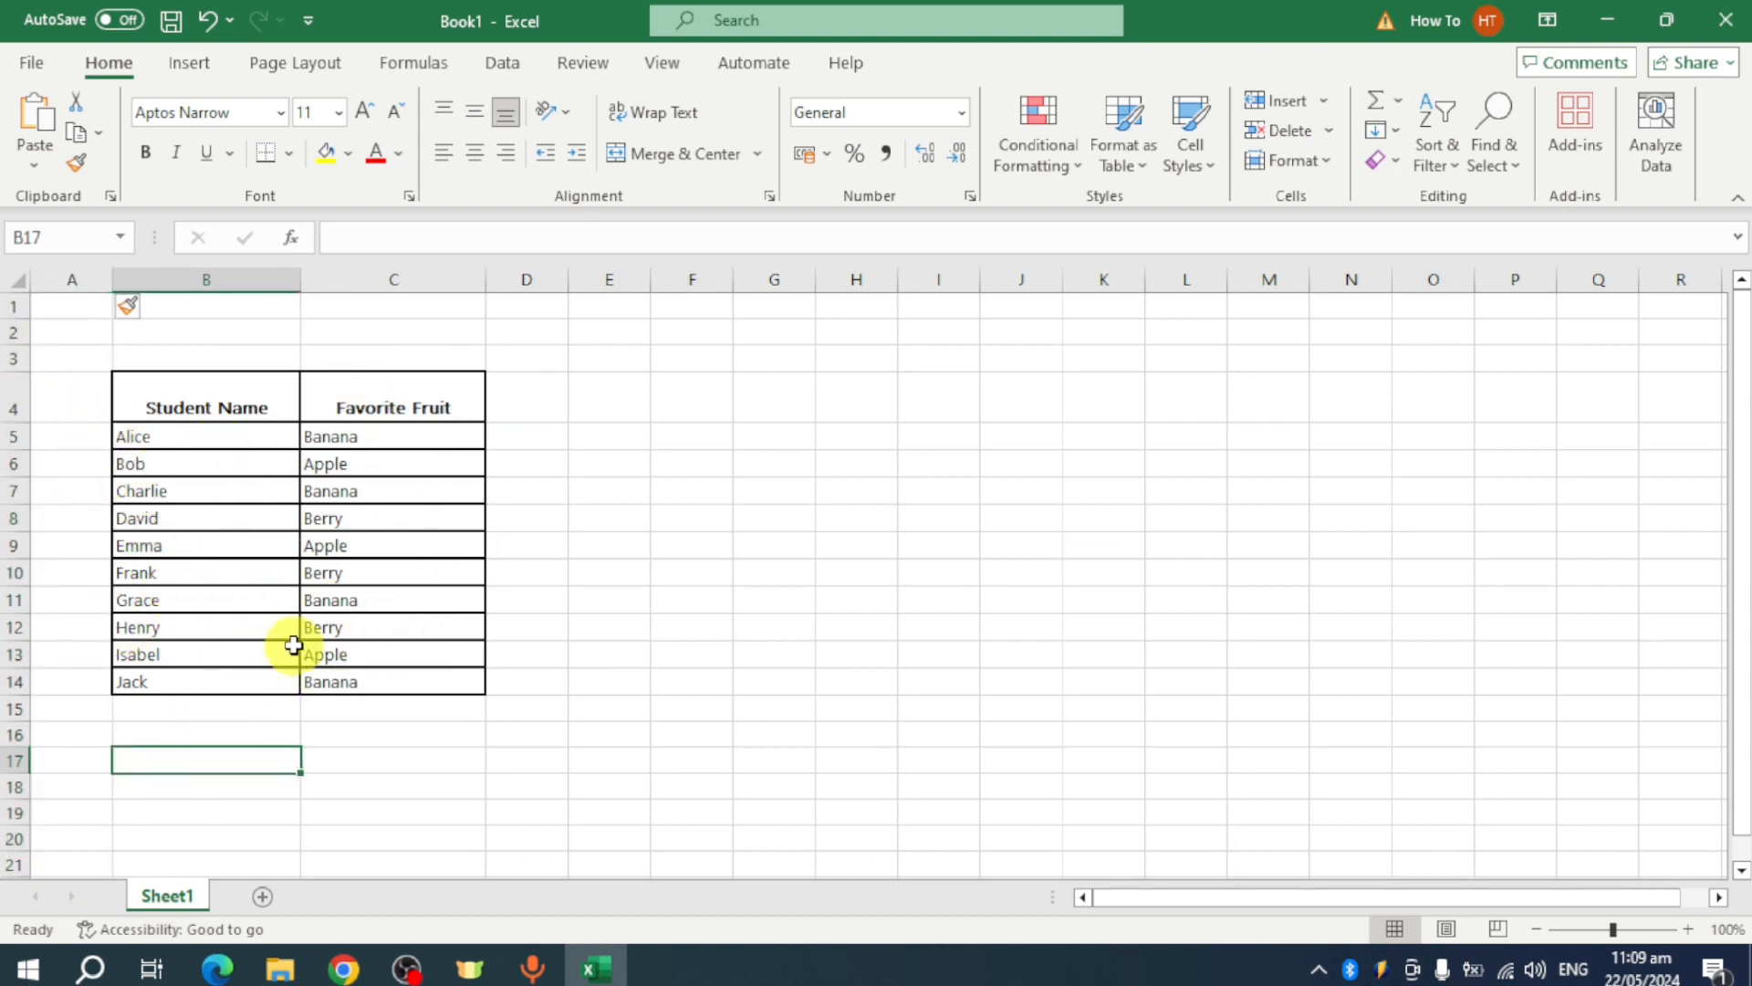
# - Clear the favorite fruit entry in cell C13
pyautogui.click(367, 653)
pyautogui.press('Delete')
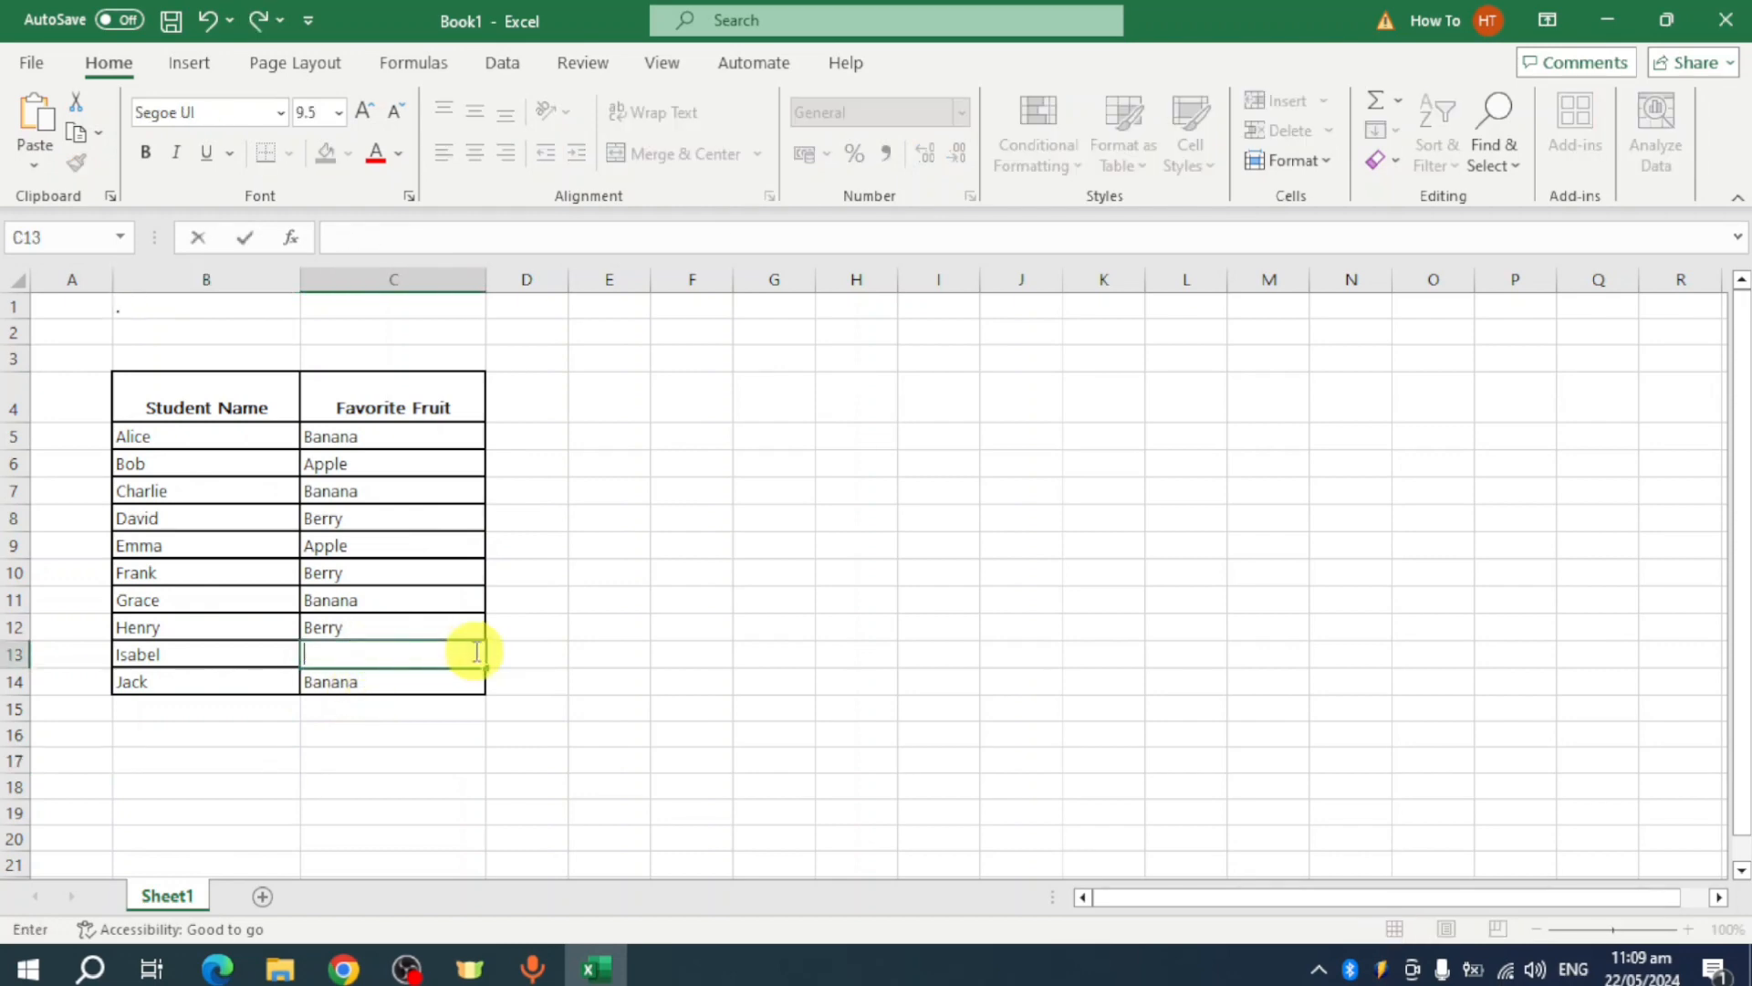
pyautogui.click(624, 621)
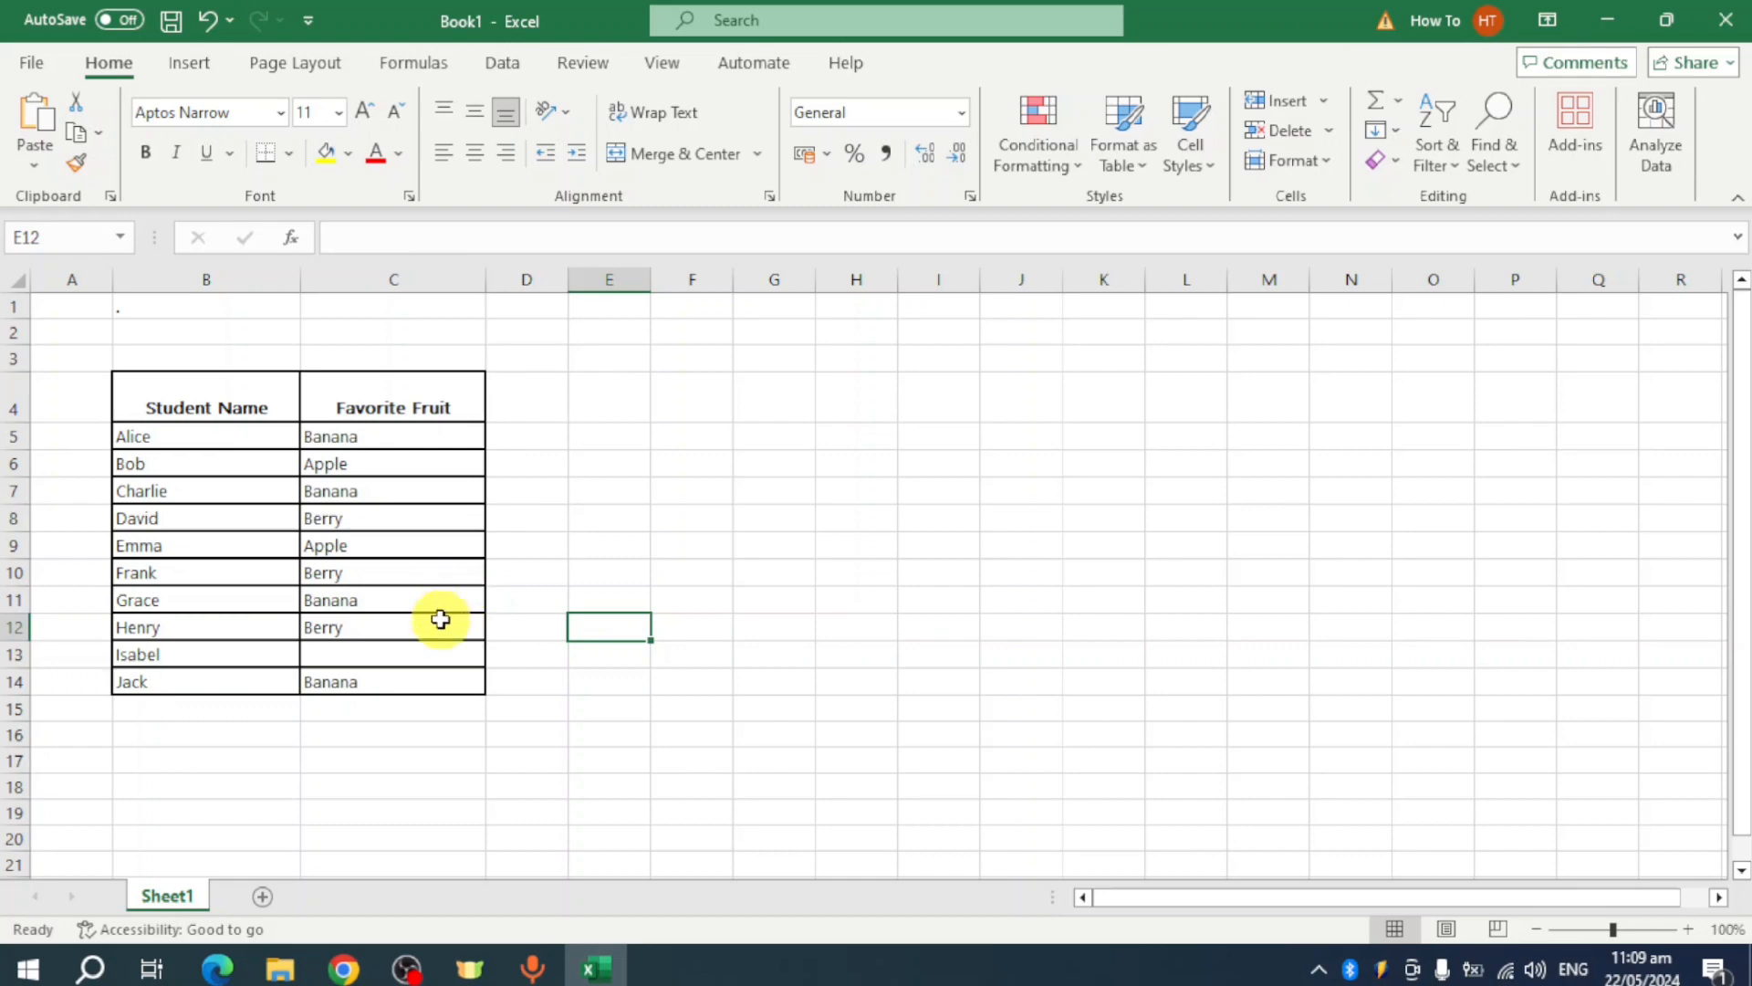
pyautogui.click(543, 659)
pyautogui.press('alt')
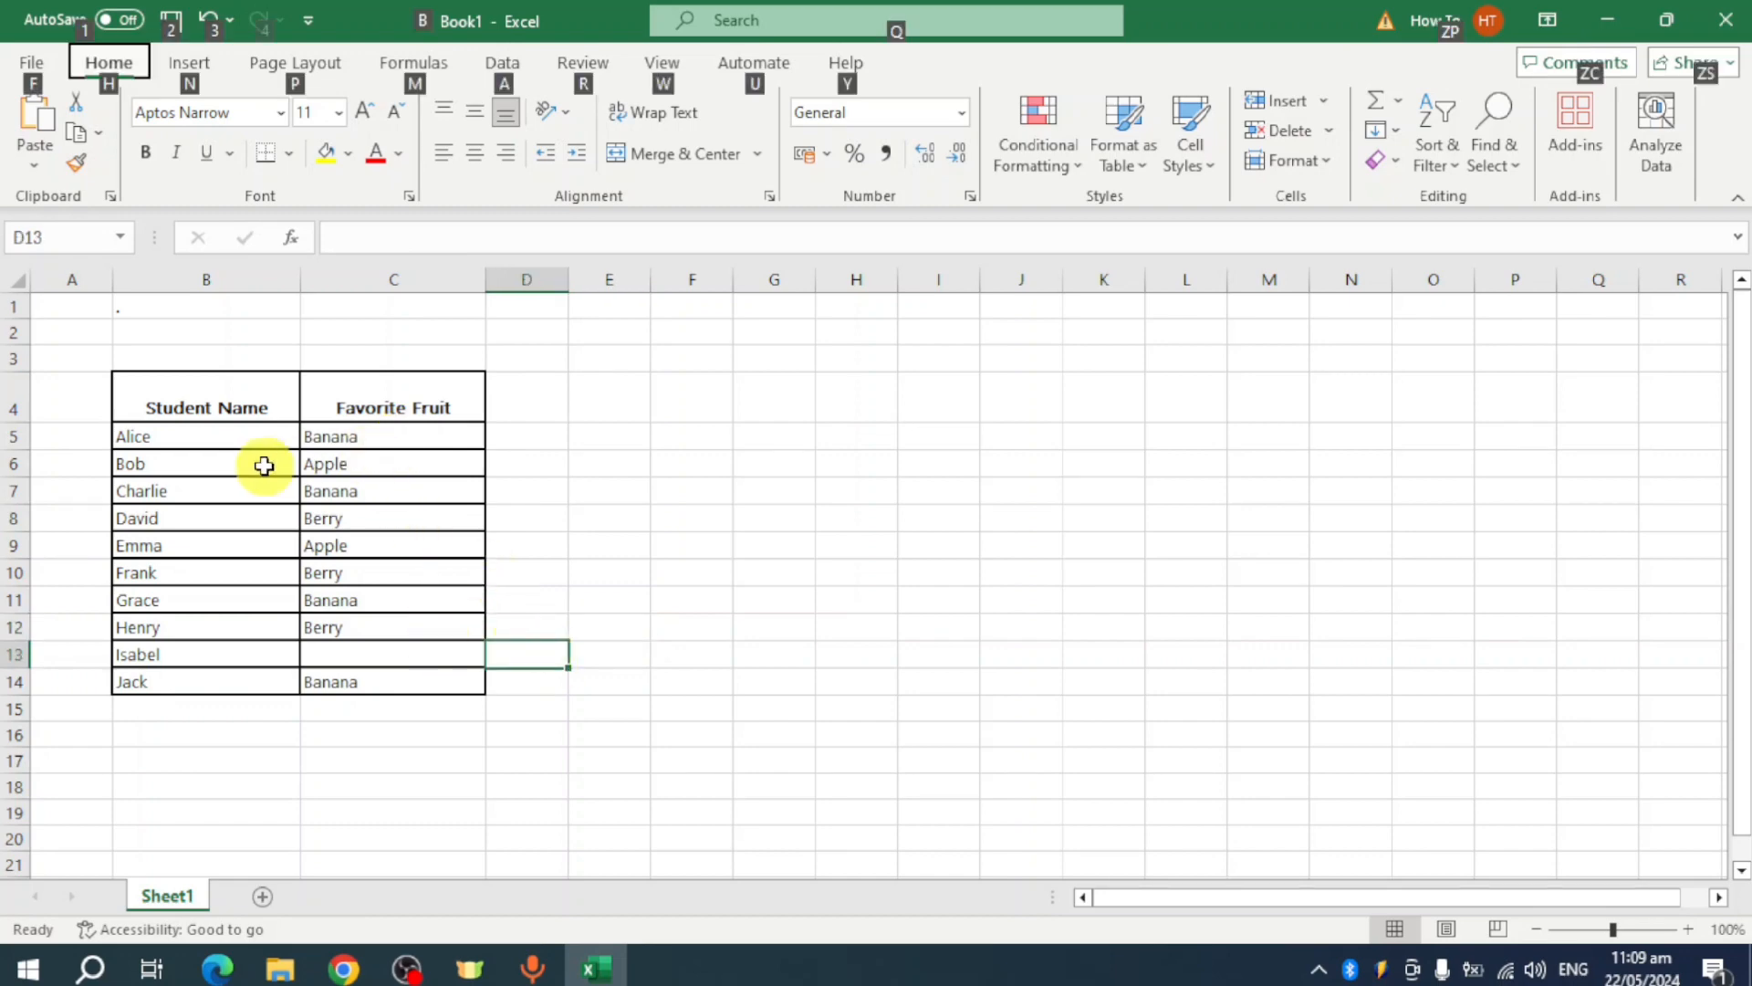
# - Start a new conditional formatting rule for B5:C14 and examine the options each rule type offers
pyautogui.moveTo(250, 445); pyautogui.dragTo(402, 681)
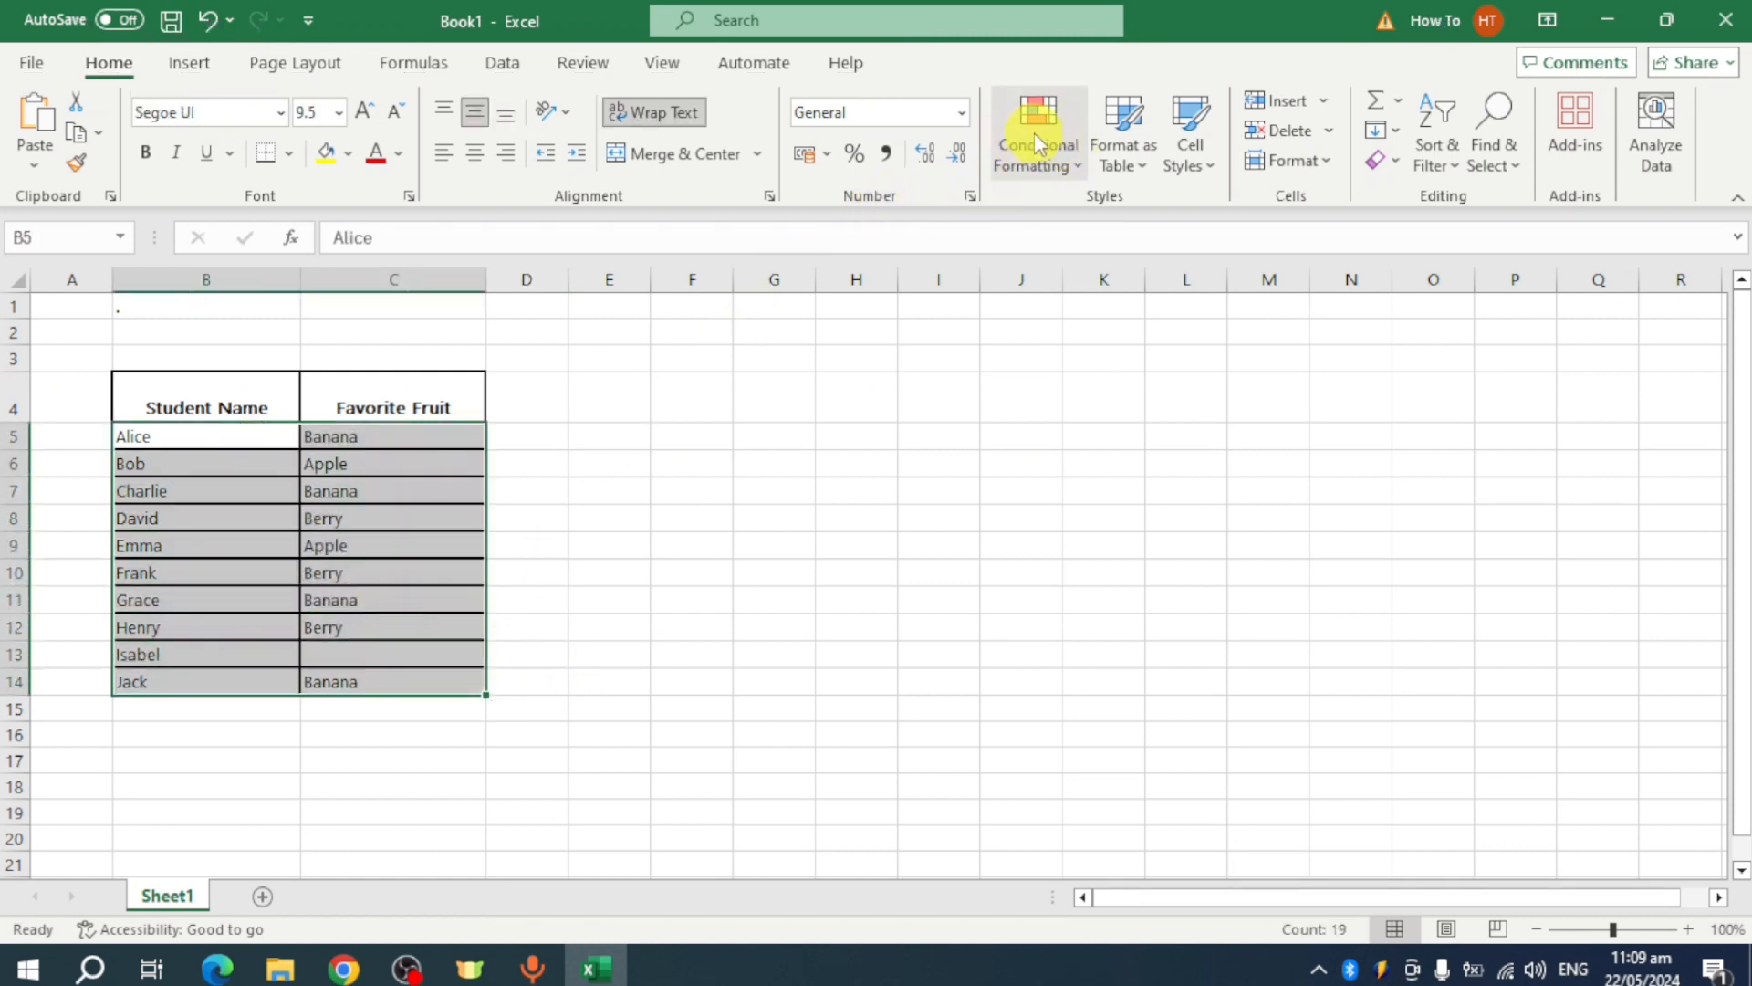
pyautogui.click(1033, 133)
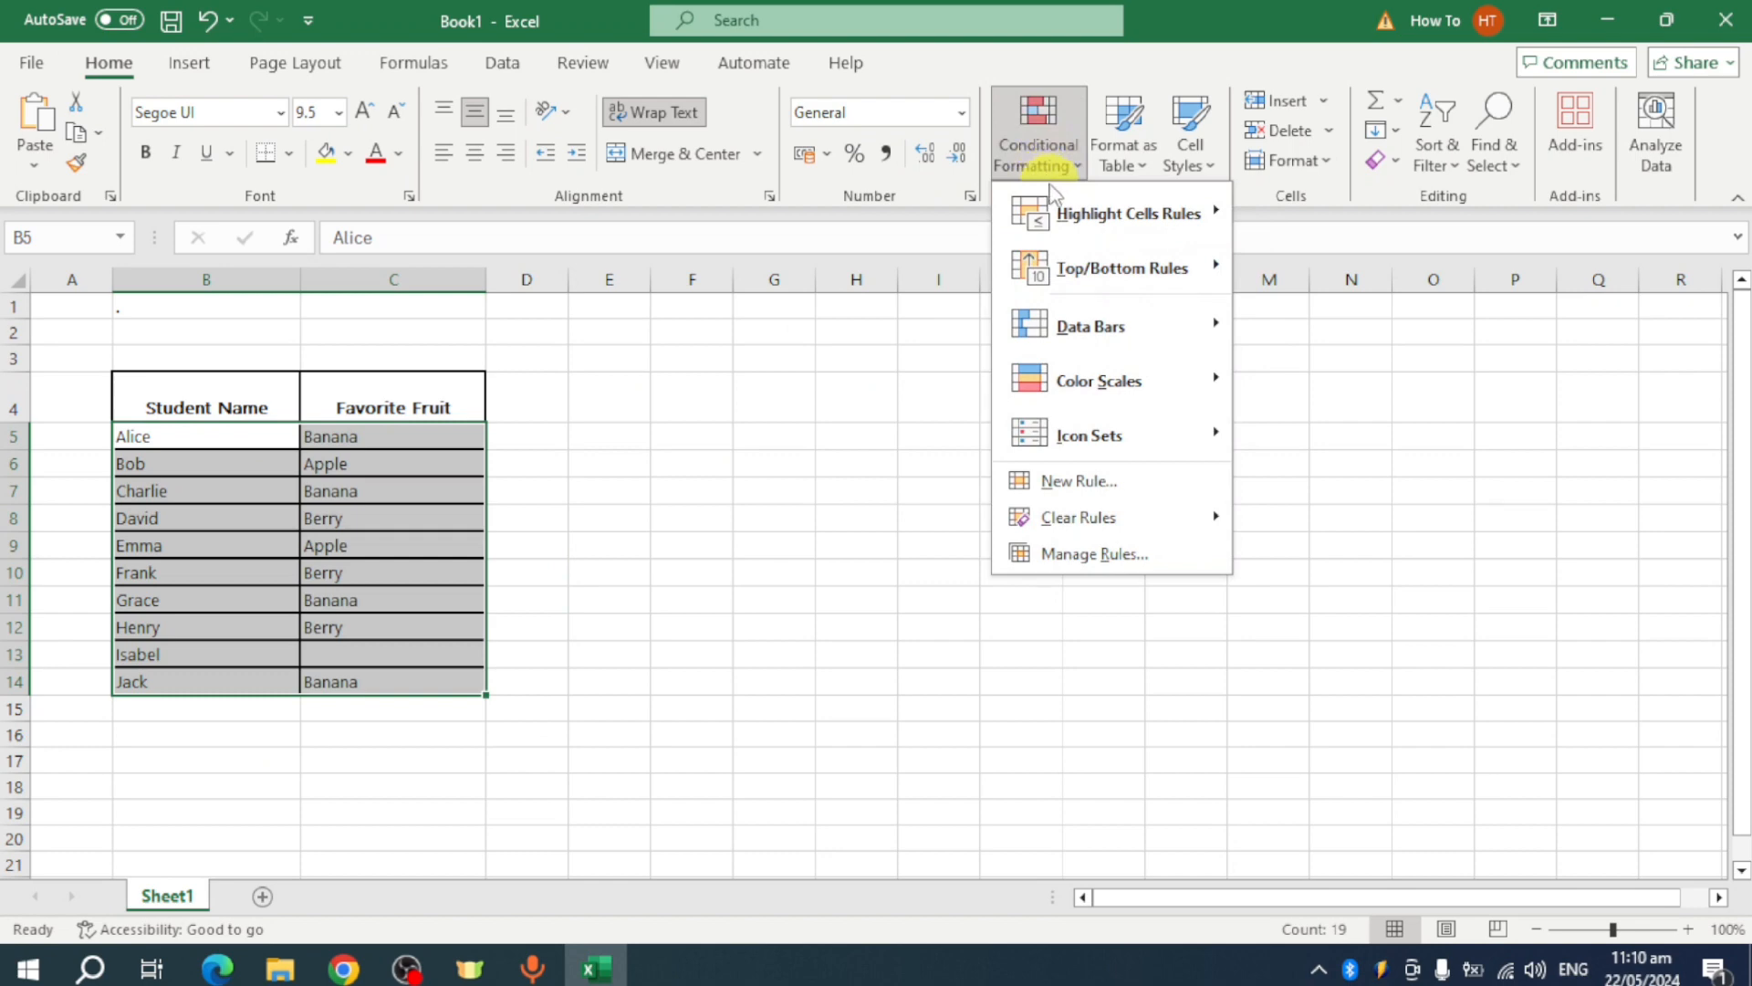
pyautogui.click(1080, 481)
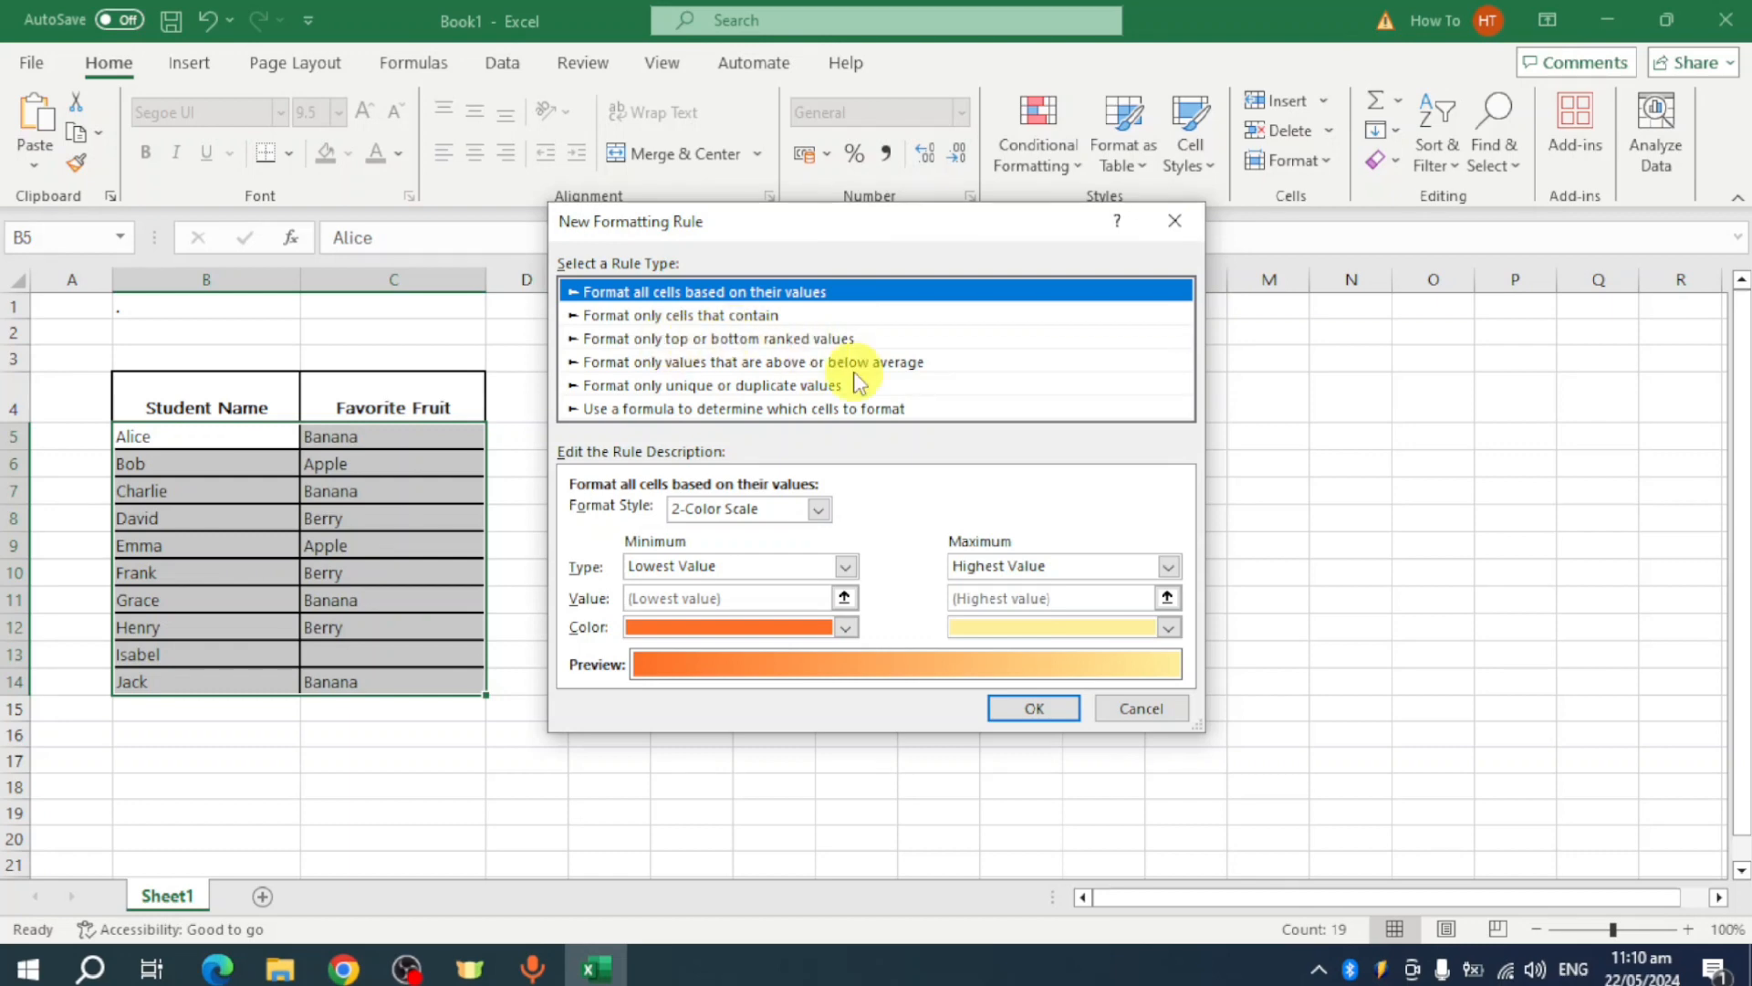
pyautogui.click(648, 318)
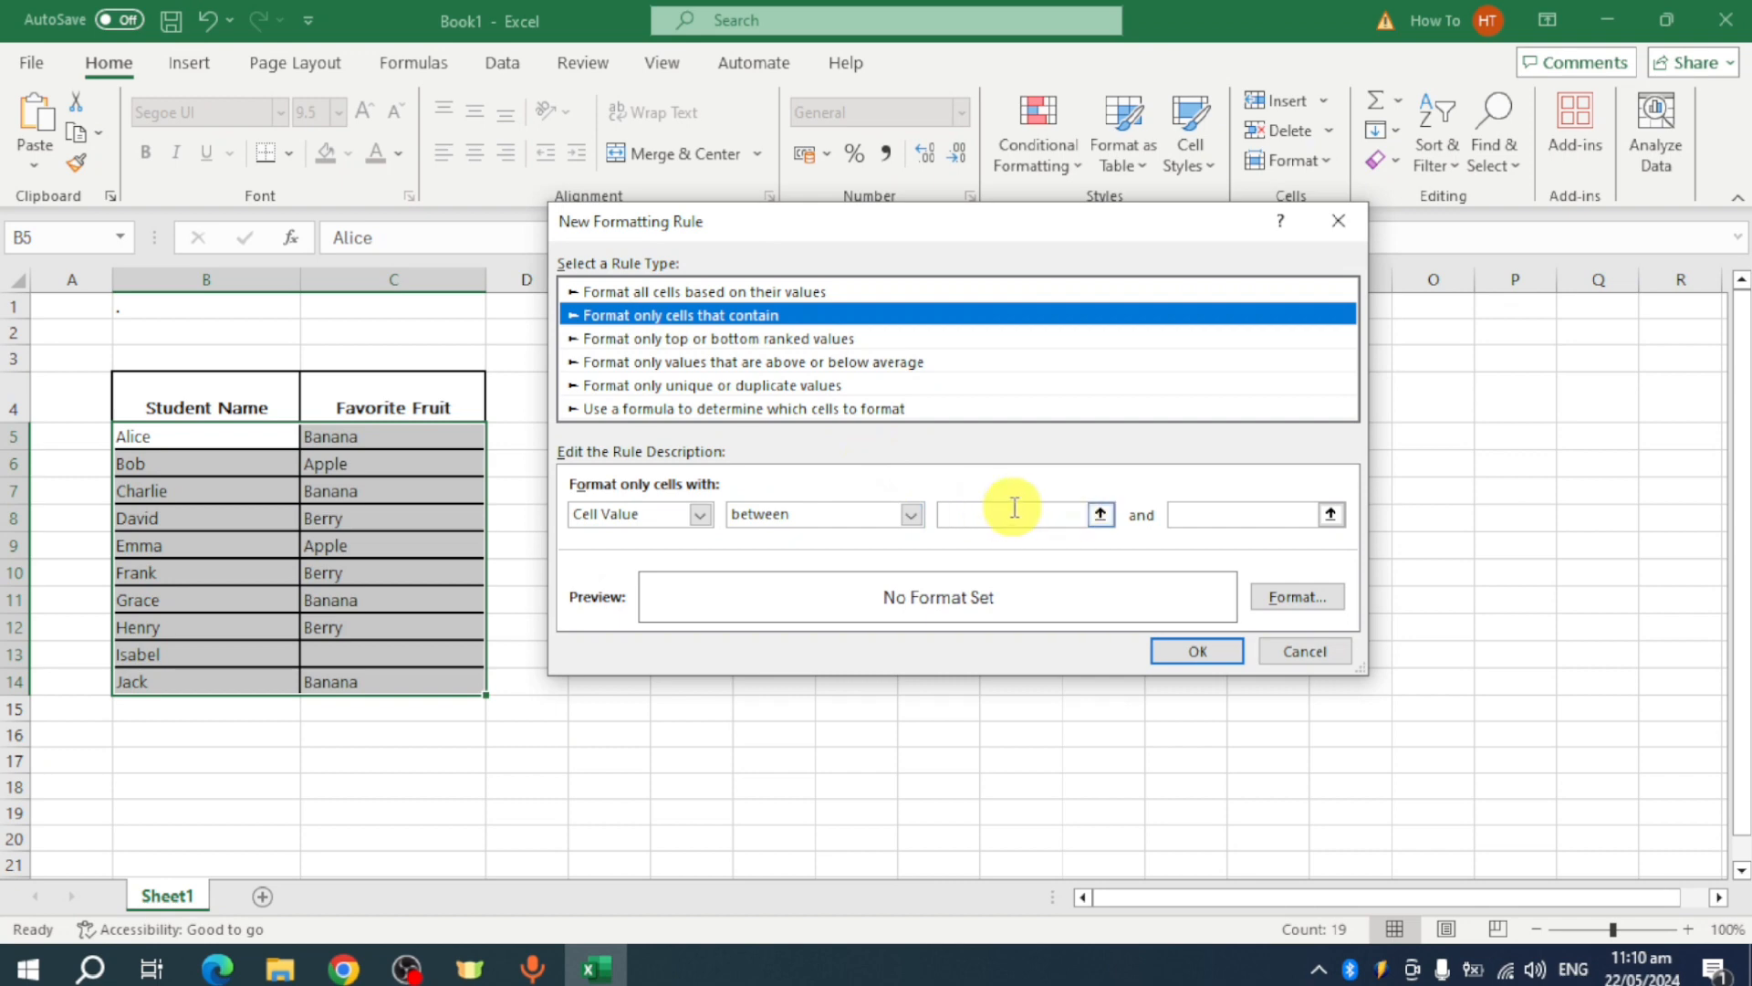
pyautogui.click(838, 388)
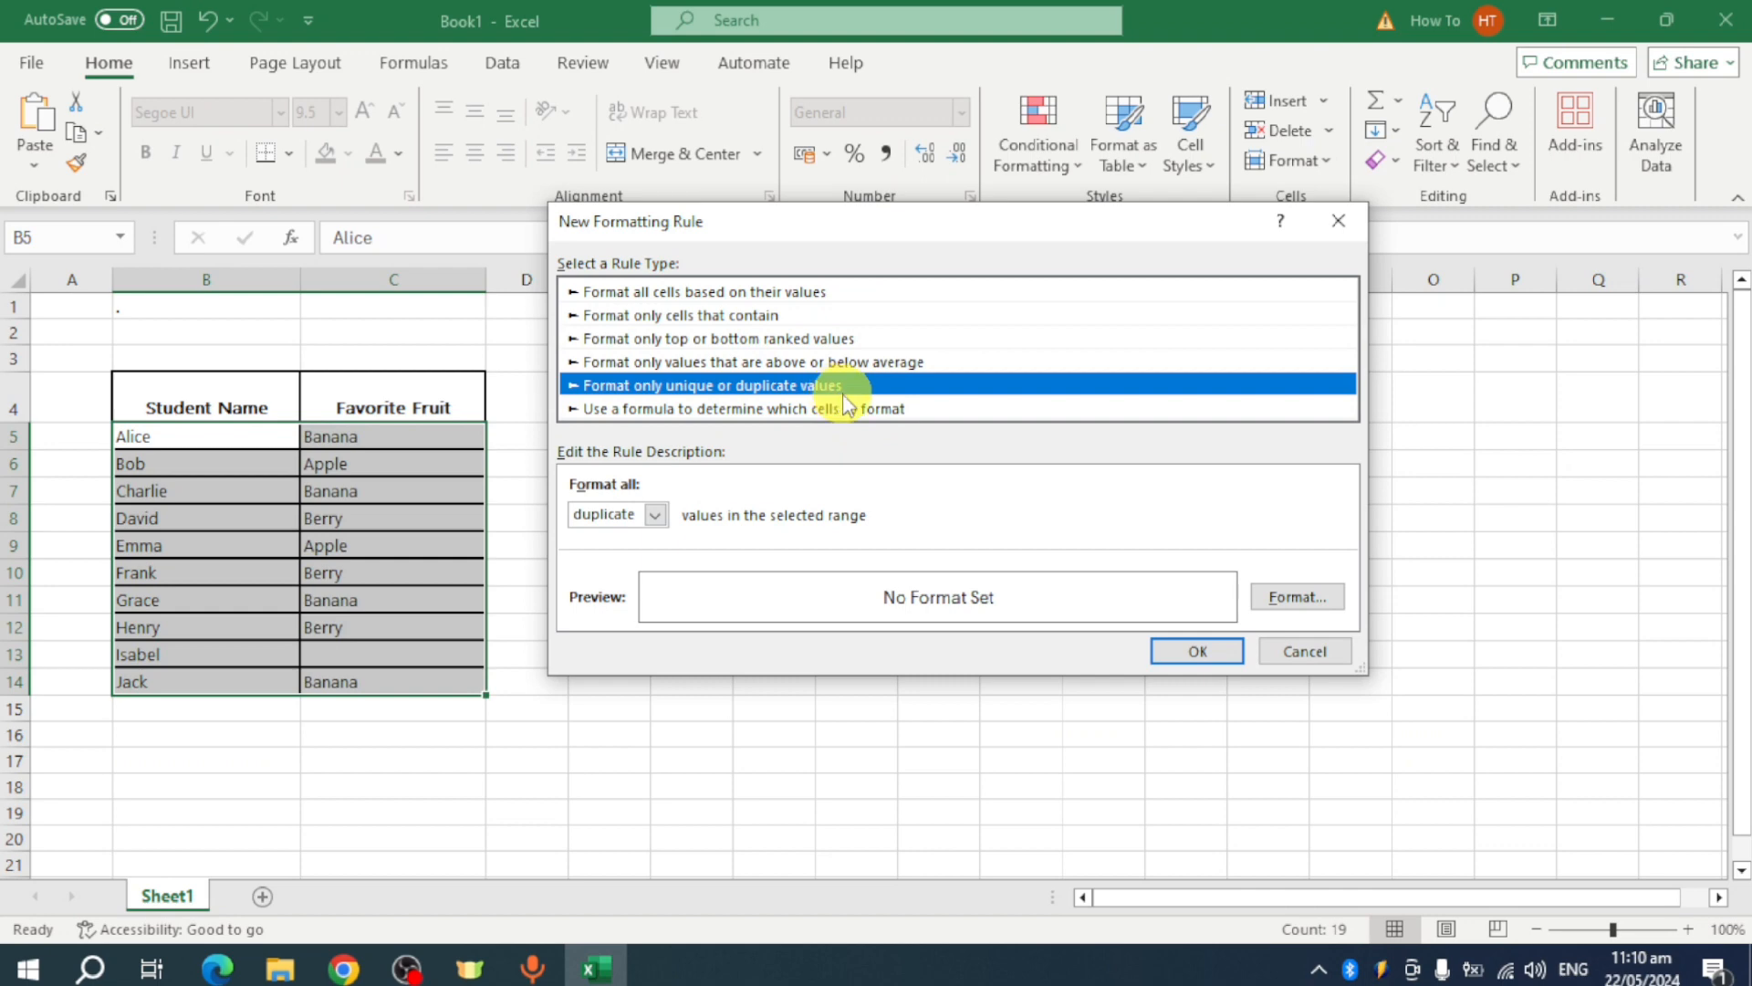
pyautogui.click(916, 362)
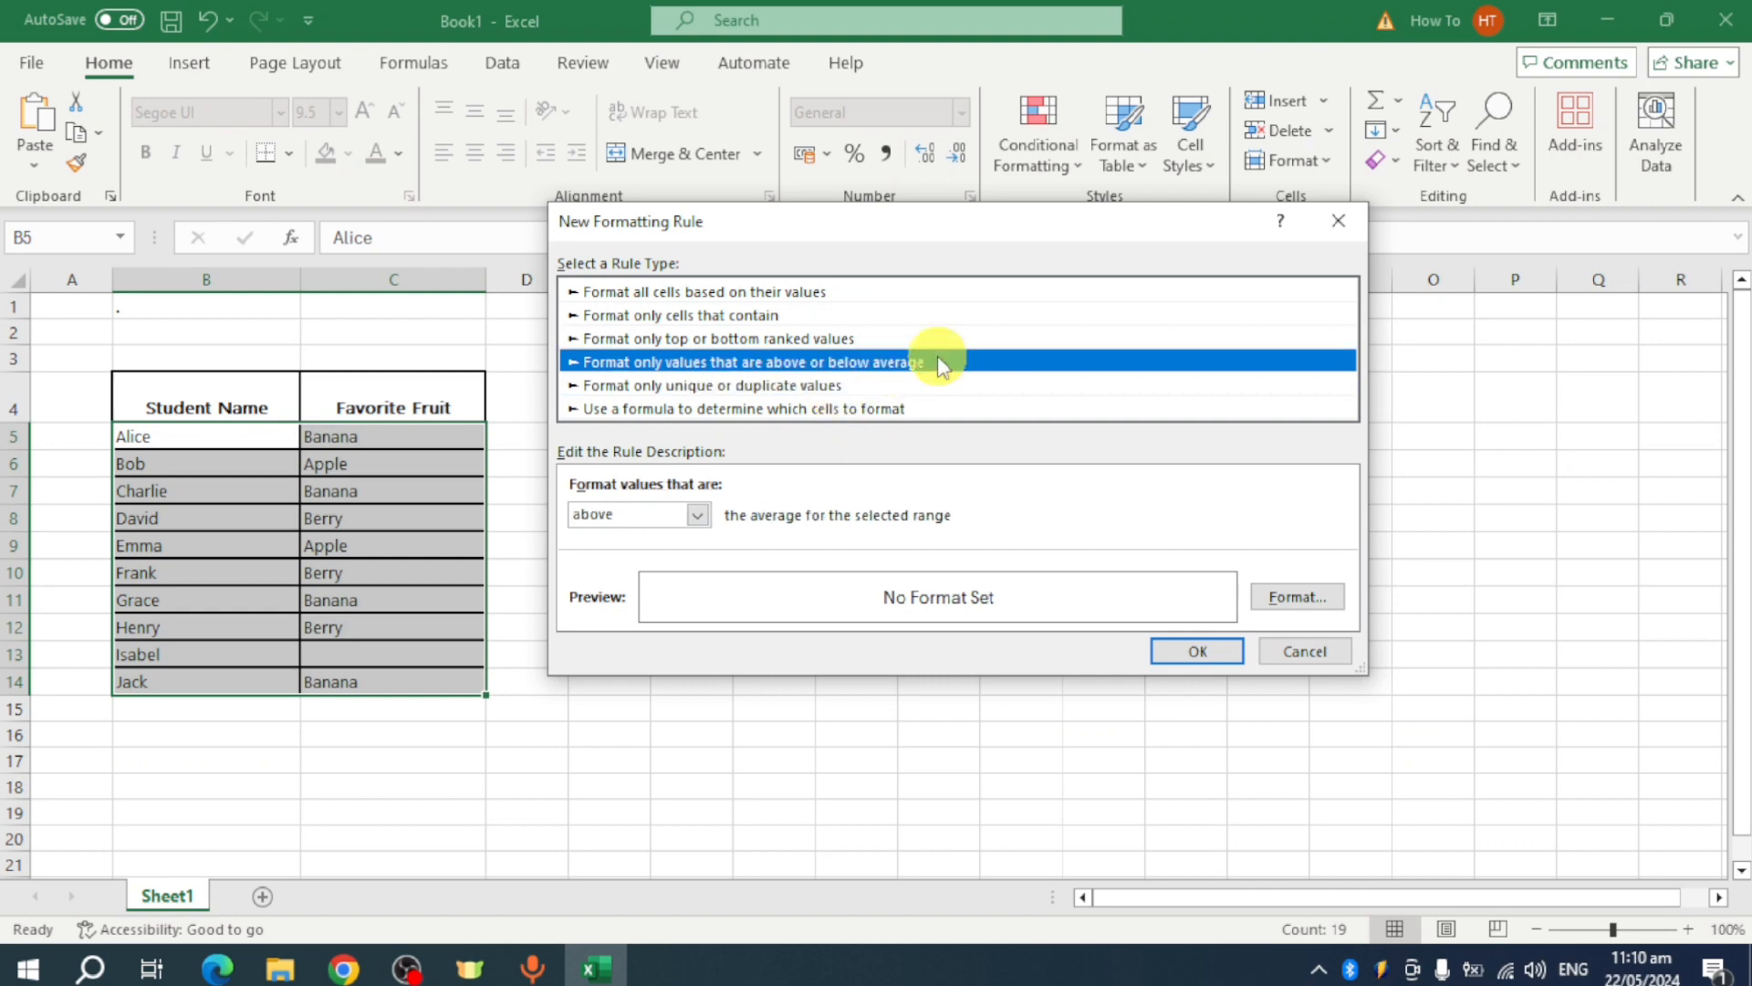
pyautogui.click(920, 339)
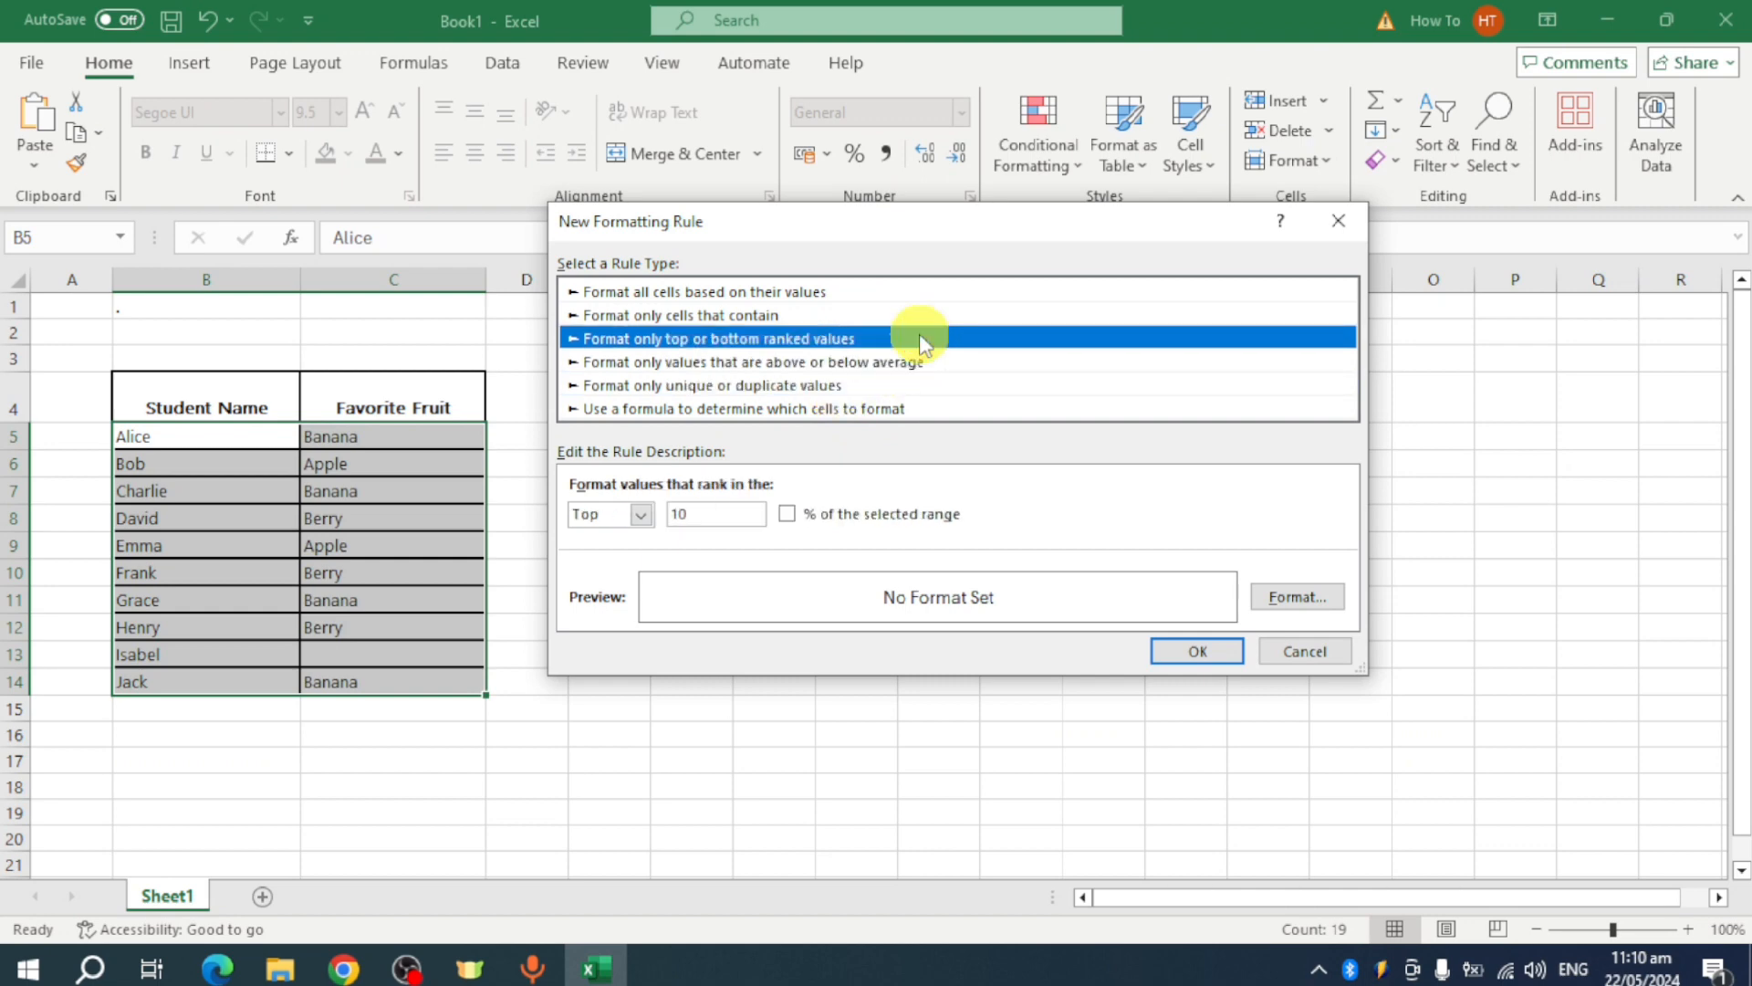
pyautogui.click(910, 409)
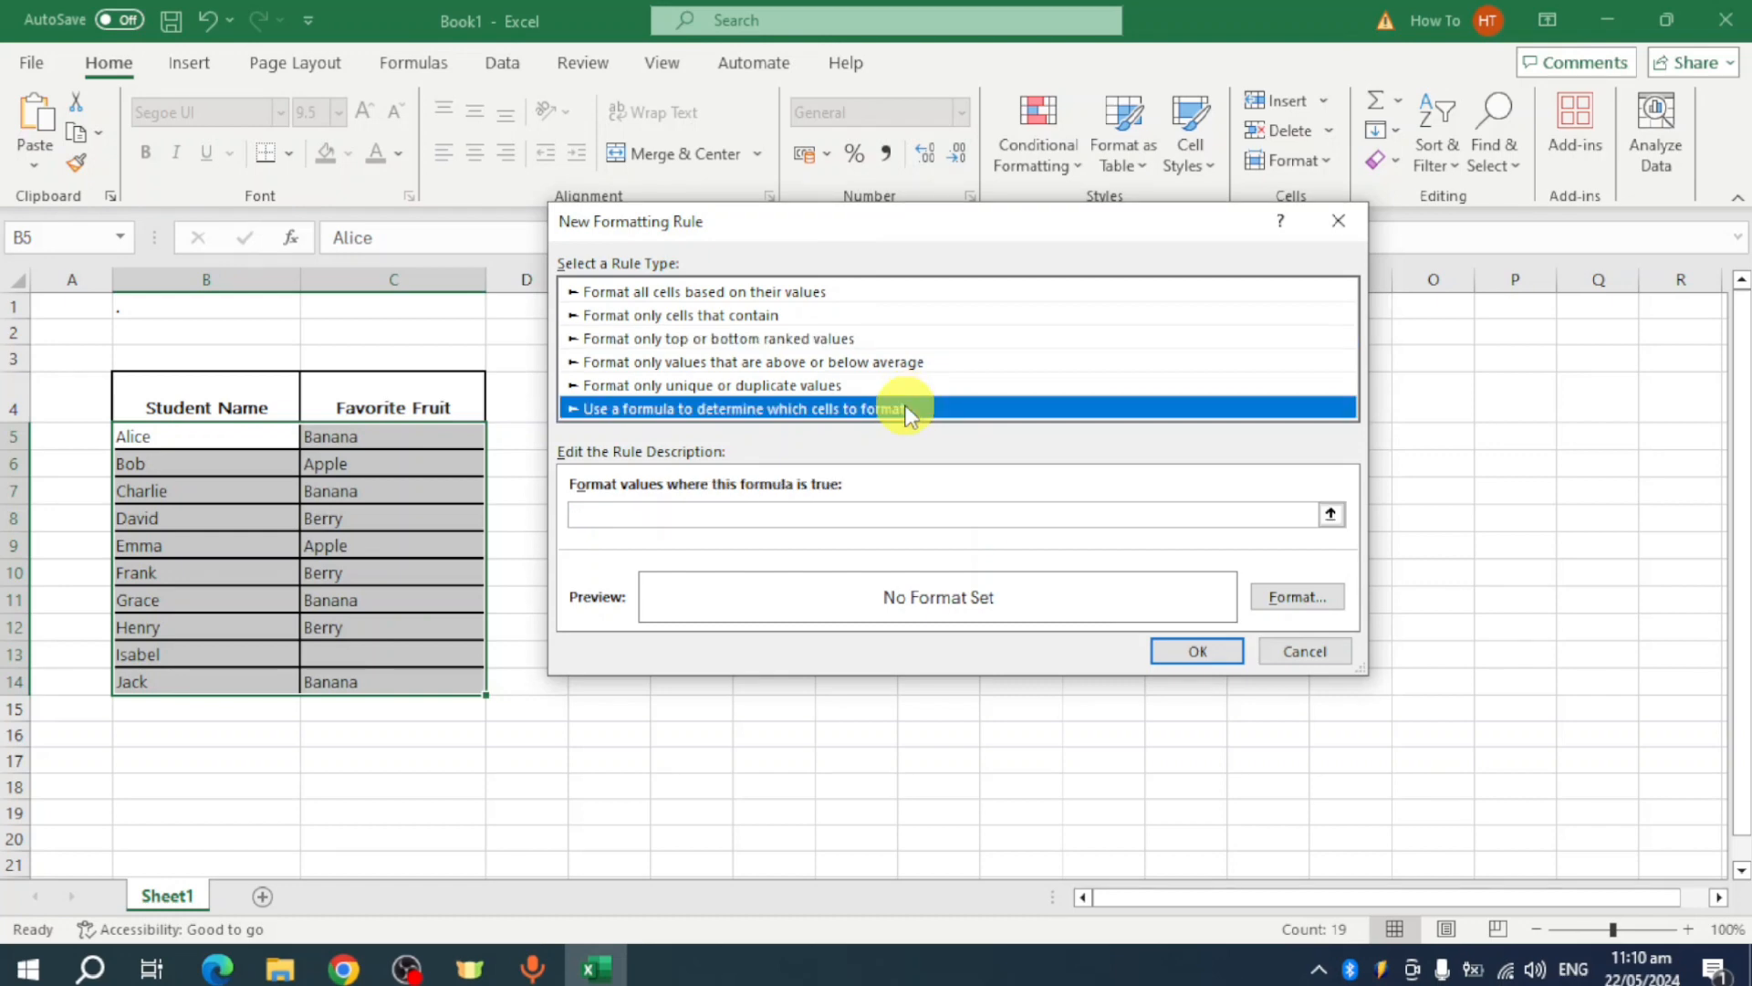
pyautogui.click(825, 315)
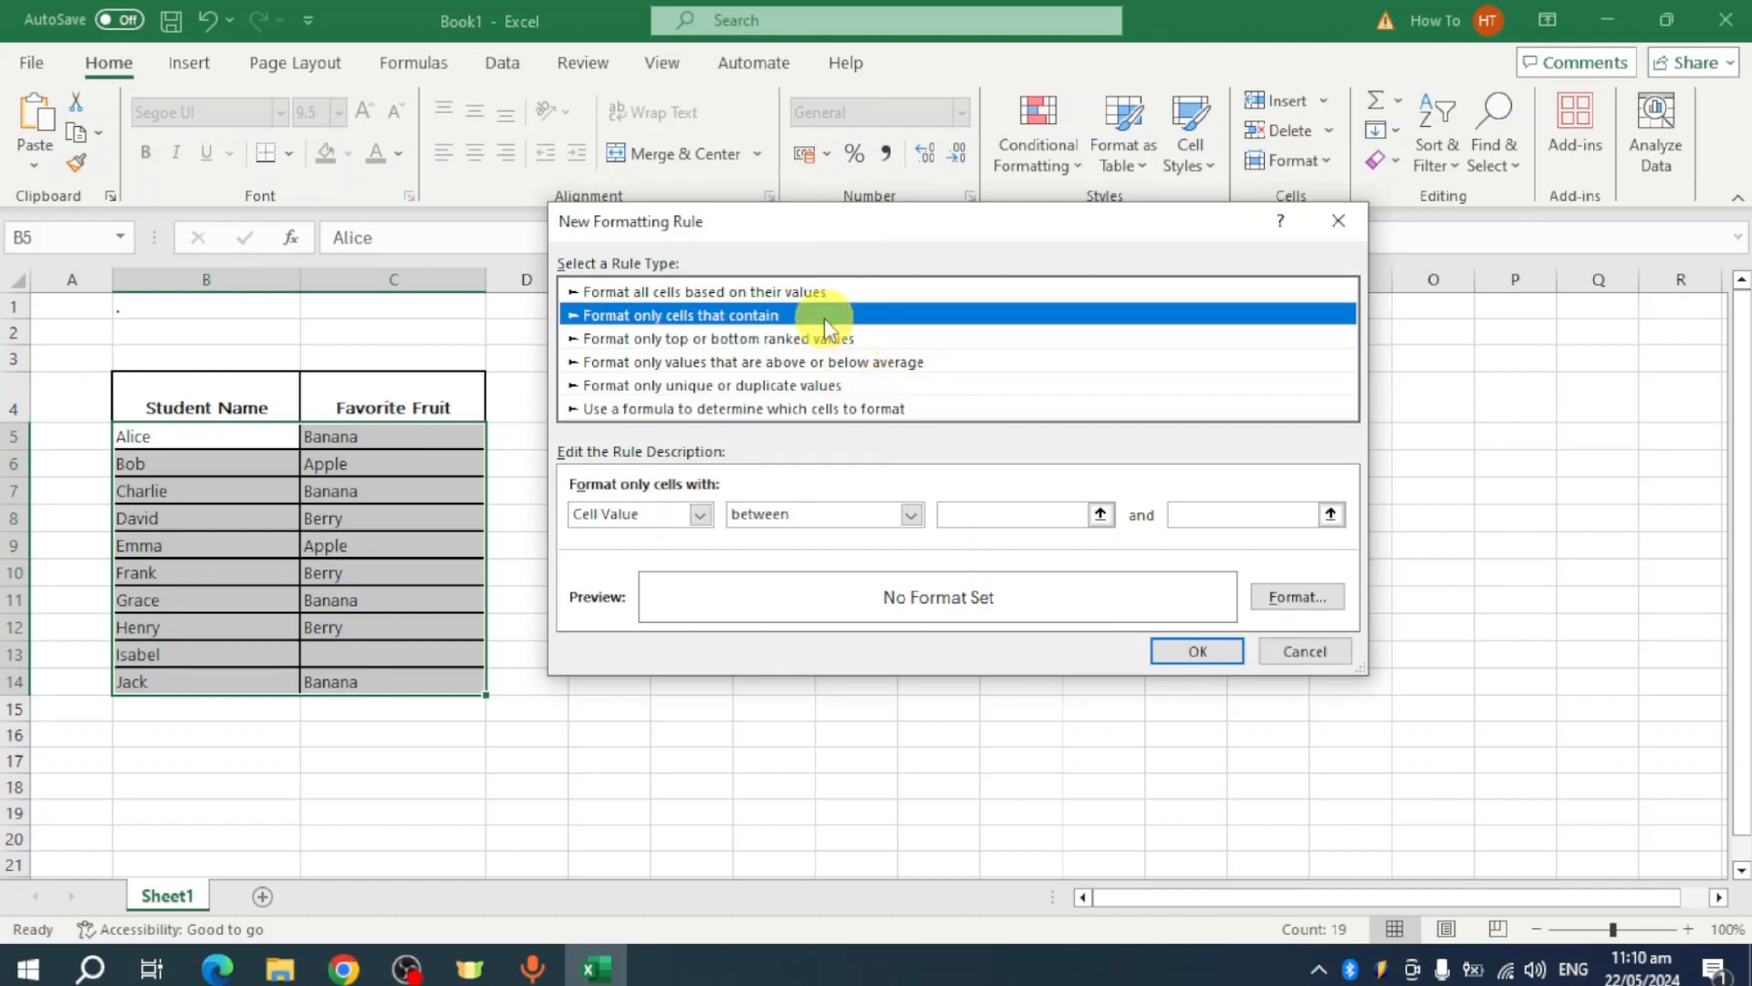
pyautogui.click(831, 292)
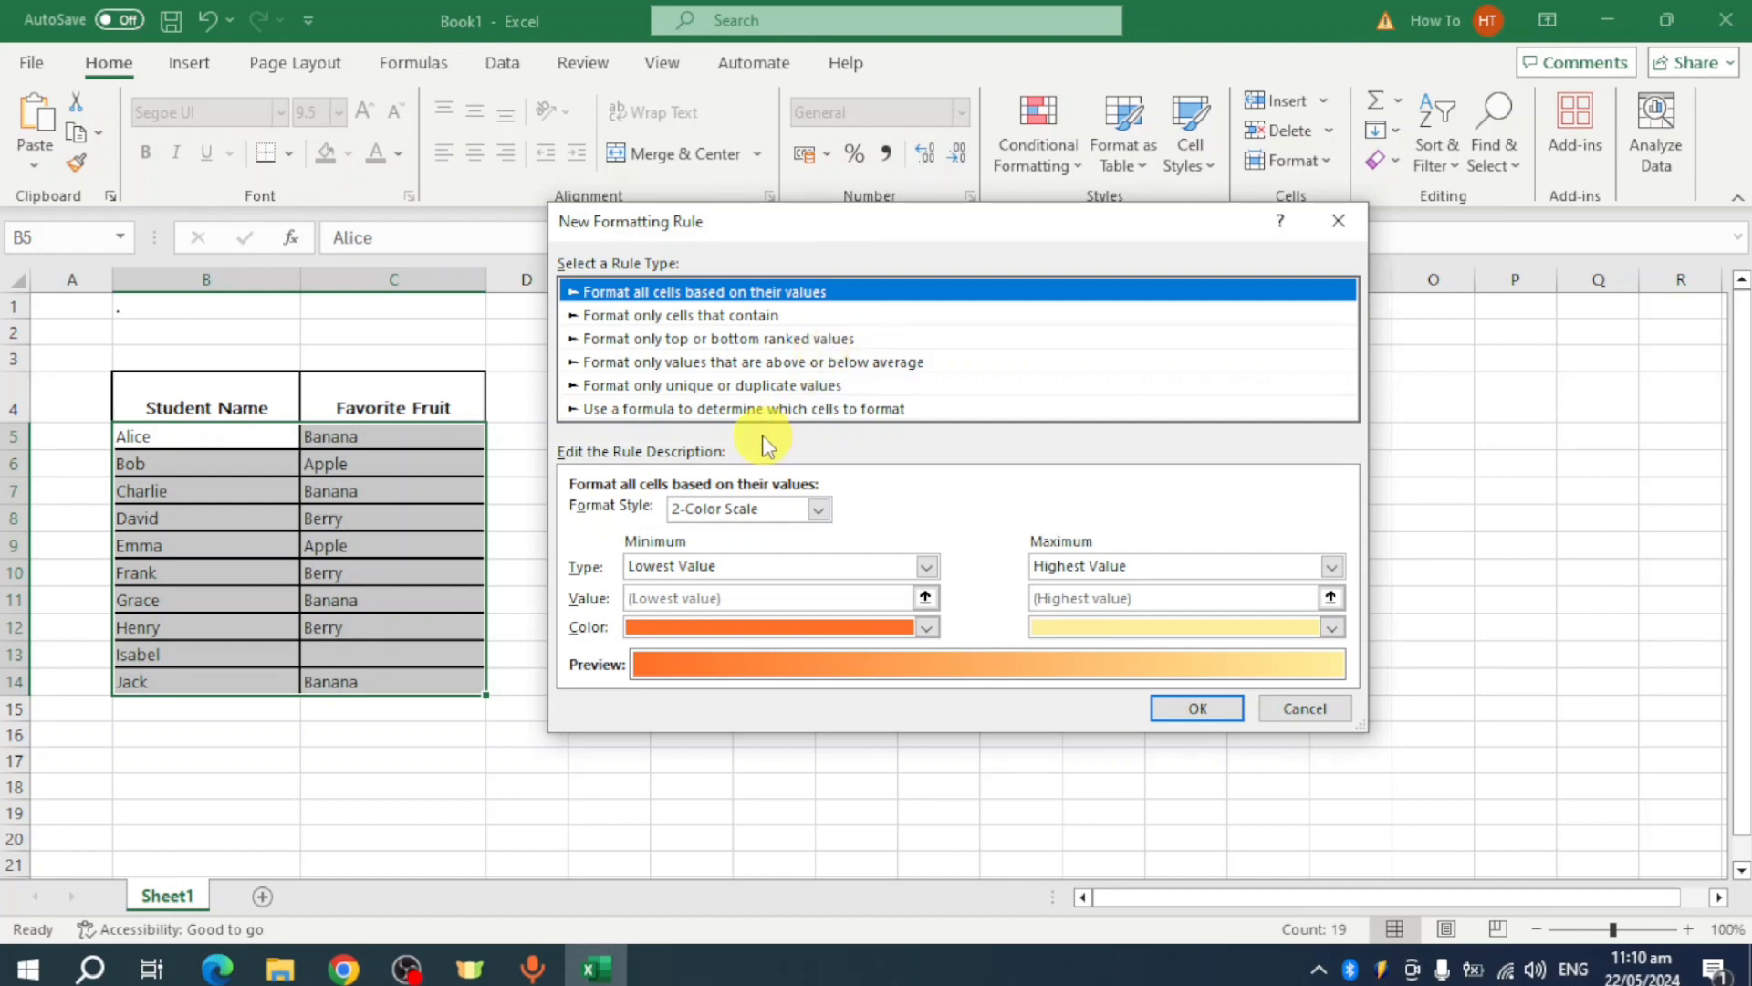
pyautogui.click(830, 385)
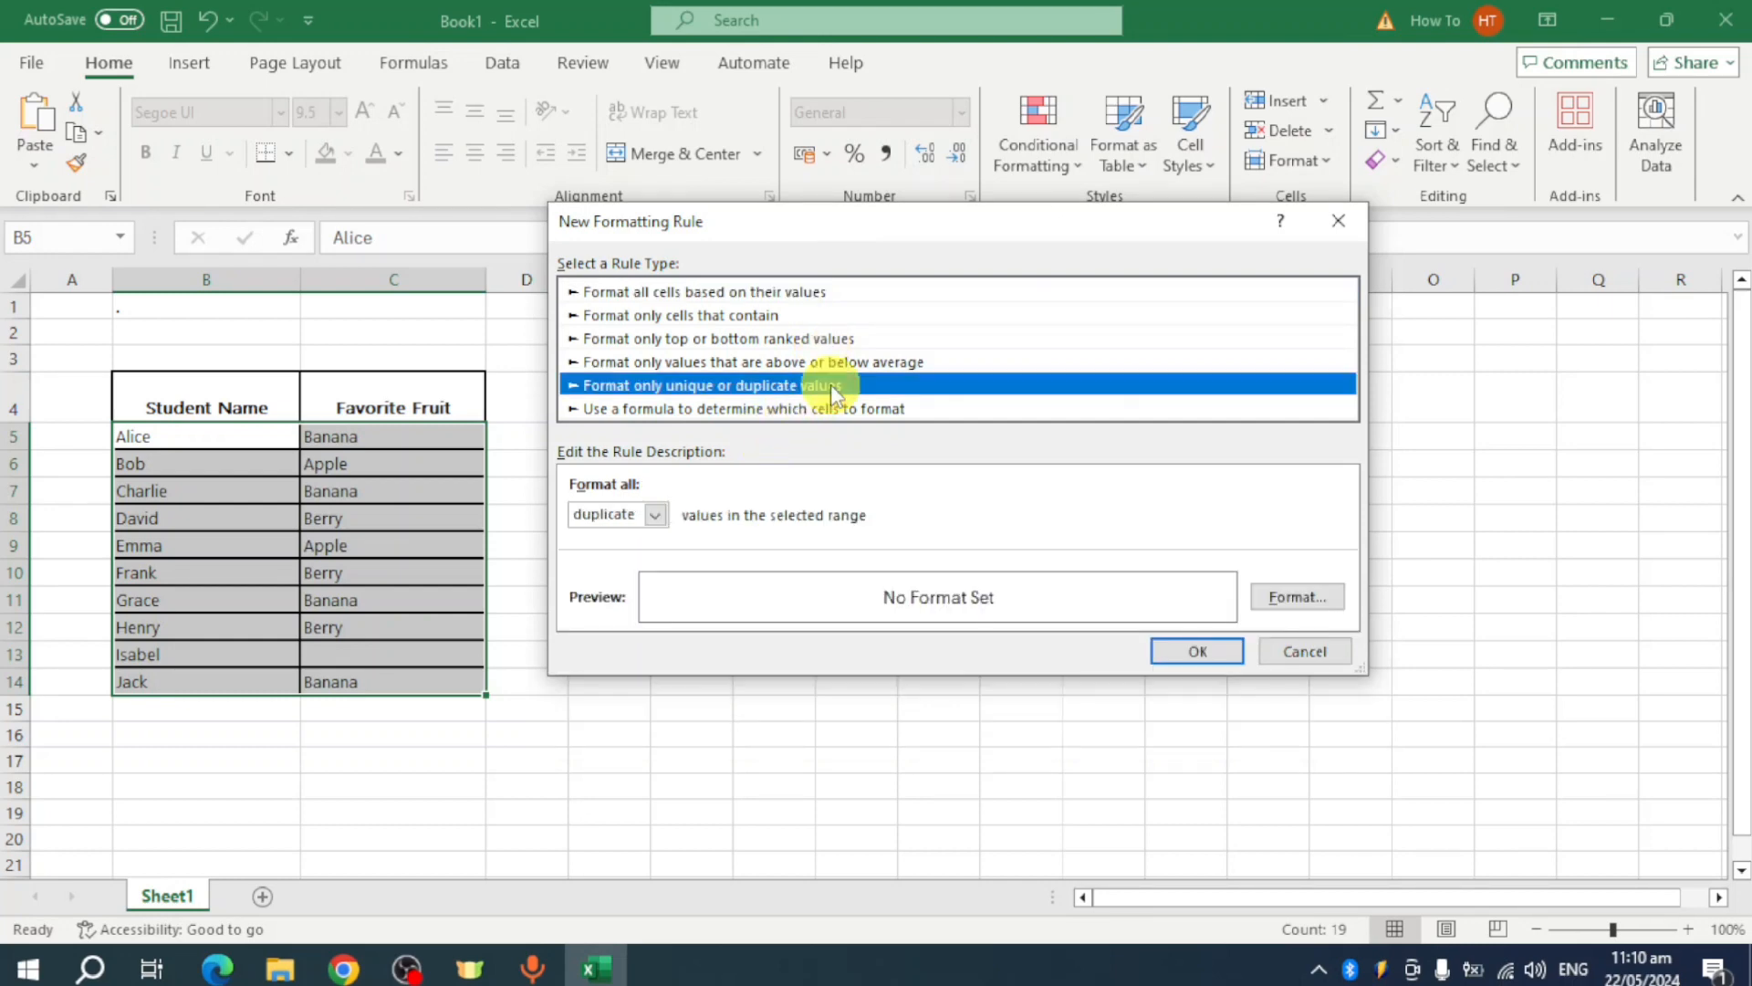
pyautogui.click(837, 362)
pyautogui.click(878, 343)
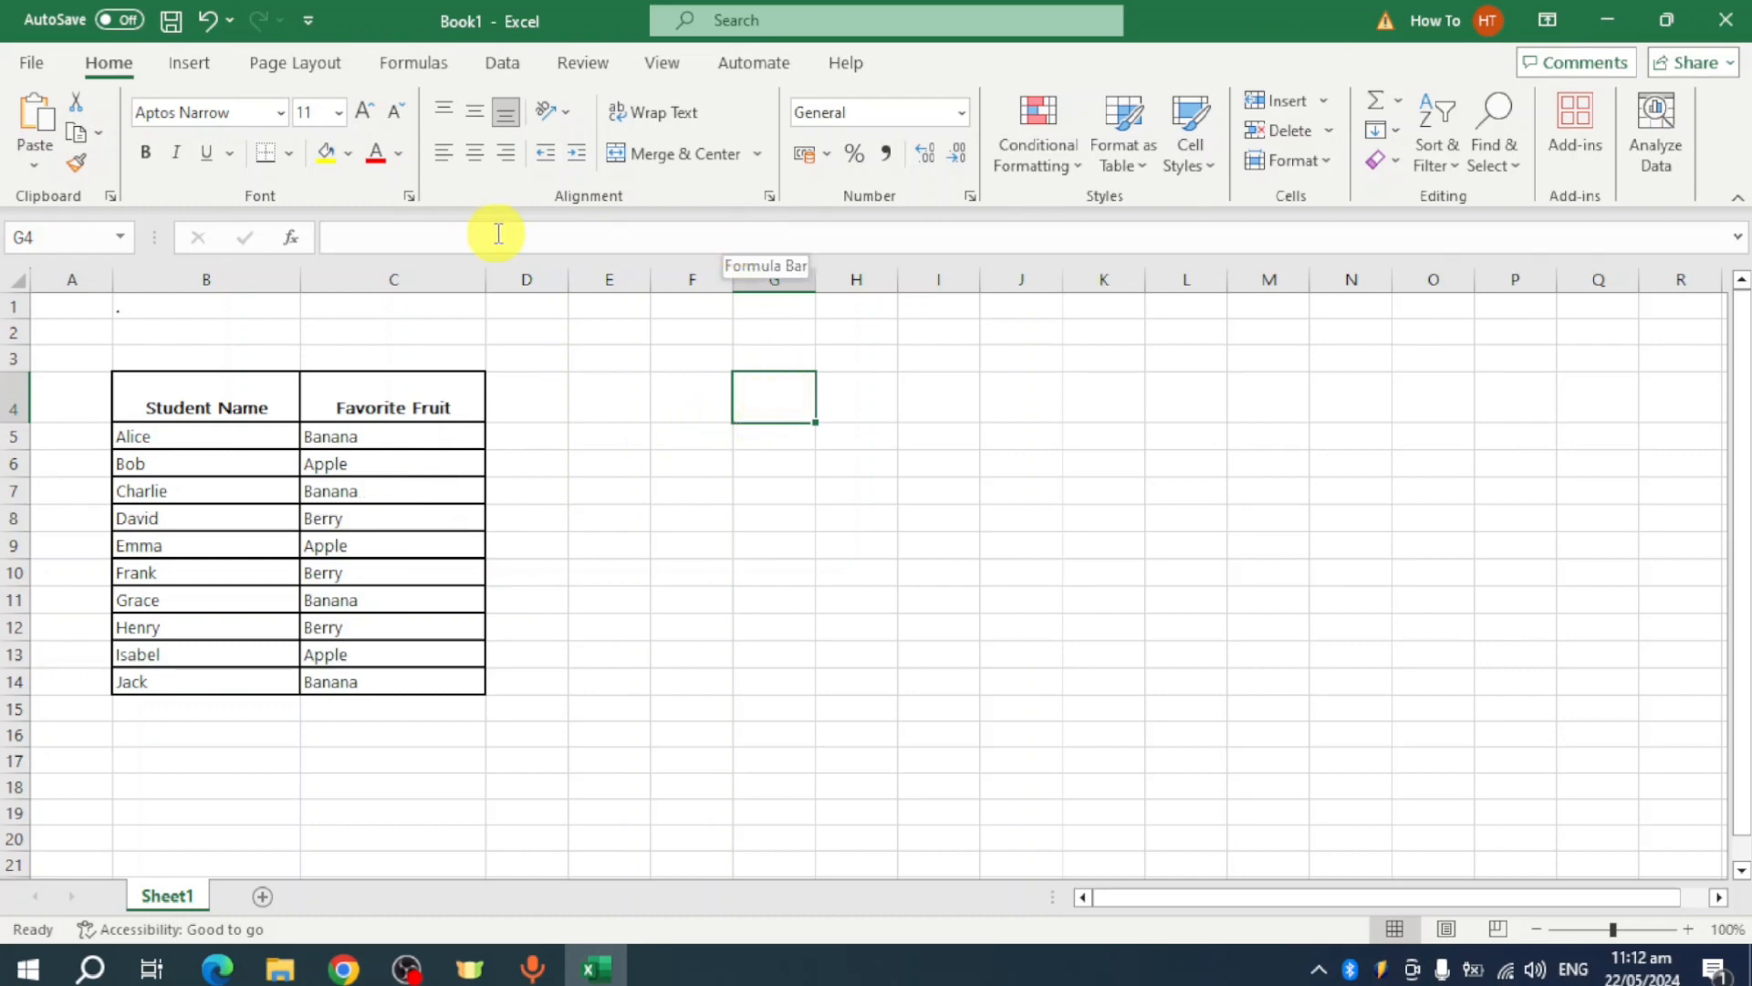
# - Enter =FILTER(A2:A11, B2:B11="Banana") in G4, repointing its ranges to B5:B14 and C5:C14, and dismiss the spill notice
pyautogui.click(568, 228)
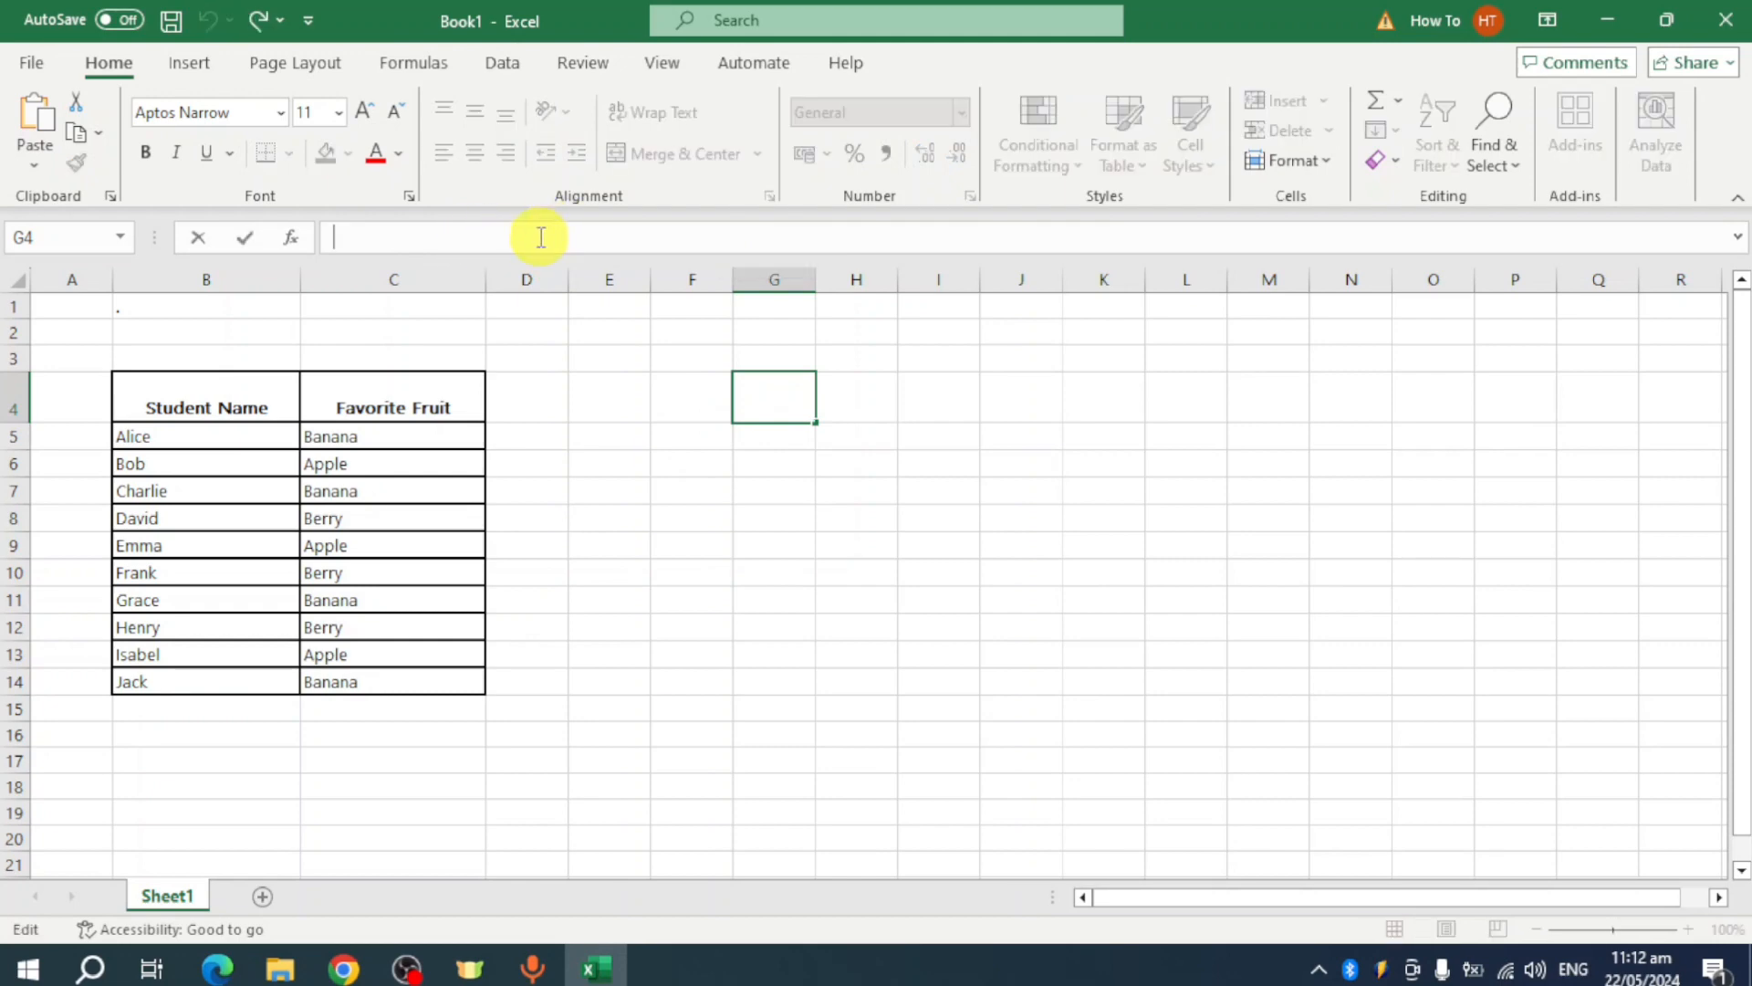
pyautogui.write('=FILTER(A2:A11, B2:B11="Banana")')
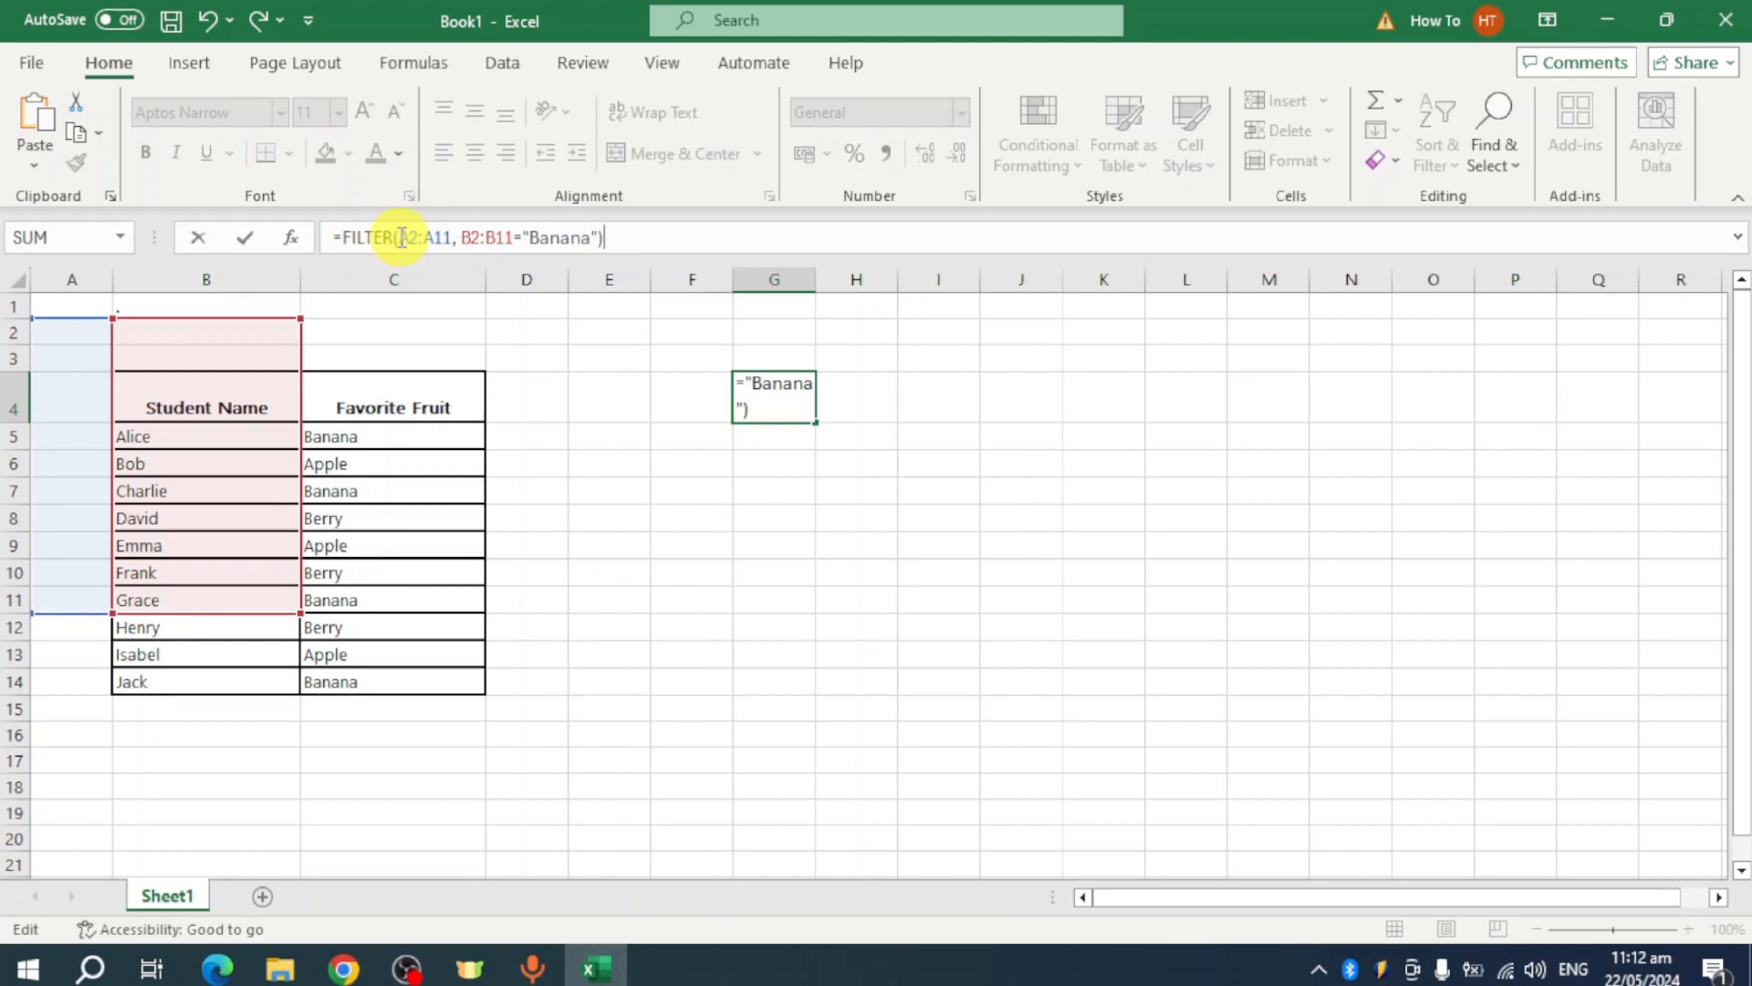
pyautogui.moveTo(400, 239); pyautogui.dragTo(454, 239)
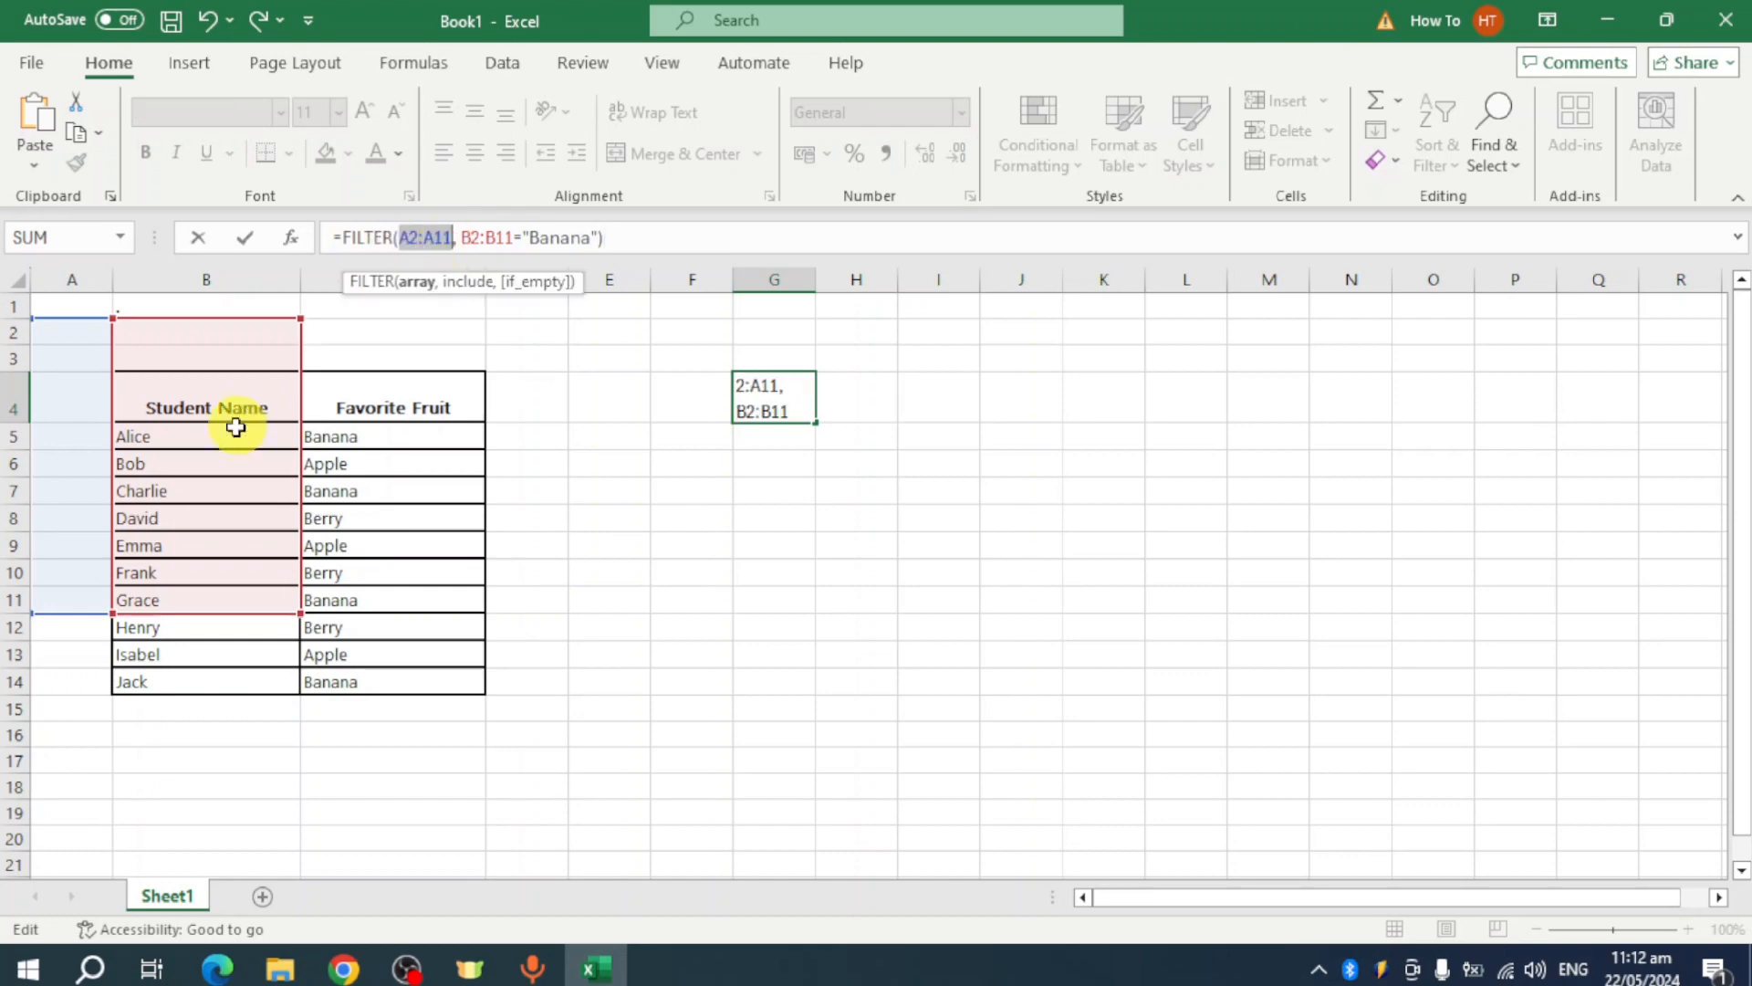
pyautogui.moveTo(236, 431); pyautogui.dragTo(197, 672)
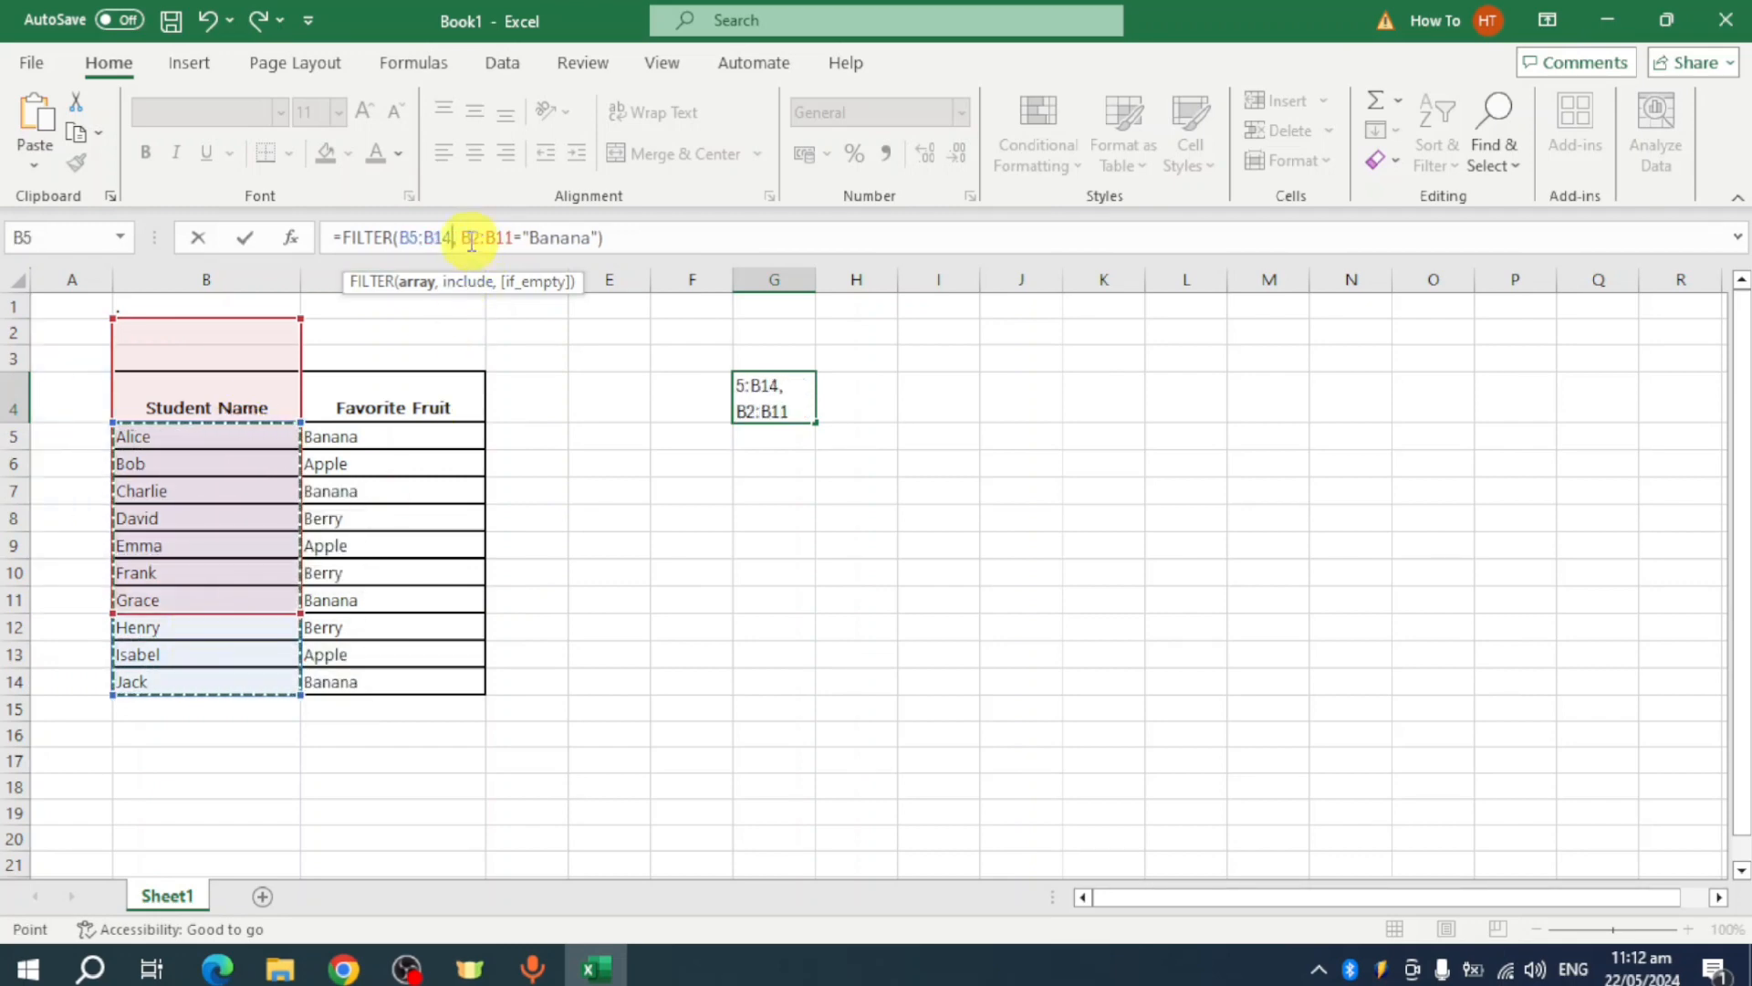
pyautogui.moveTo(464, 239); pyautogui.dragTo(510, 240)
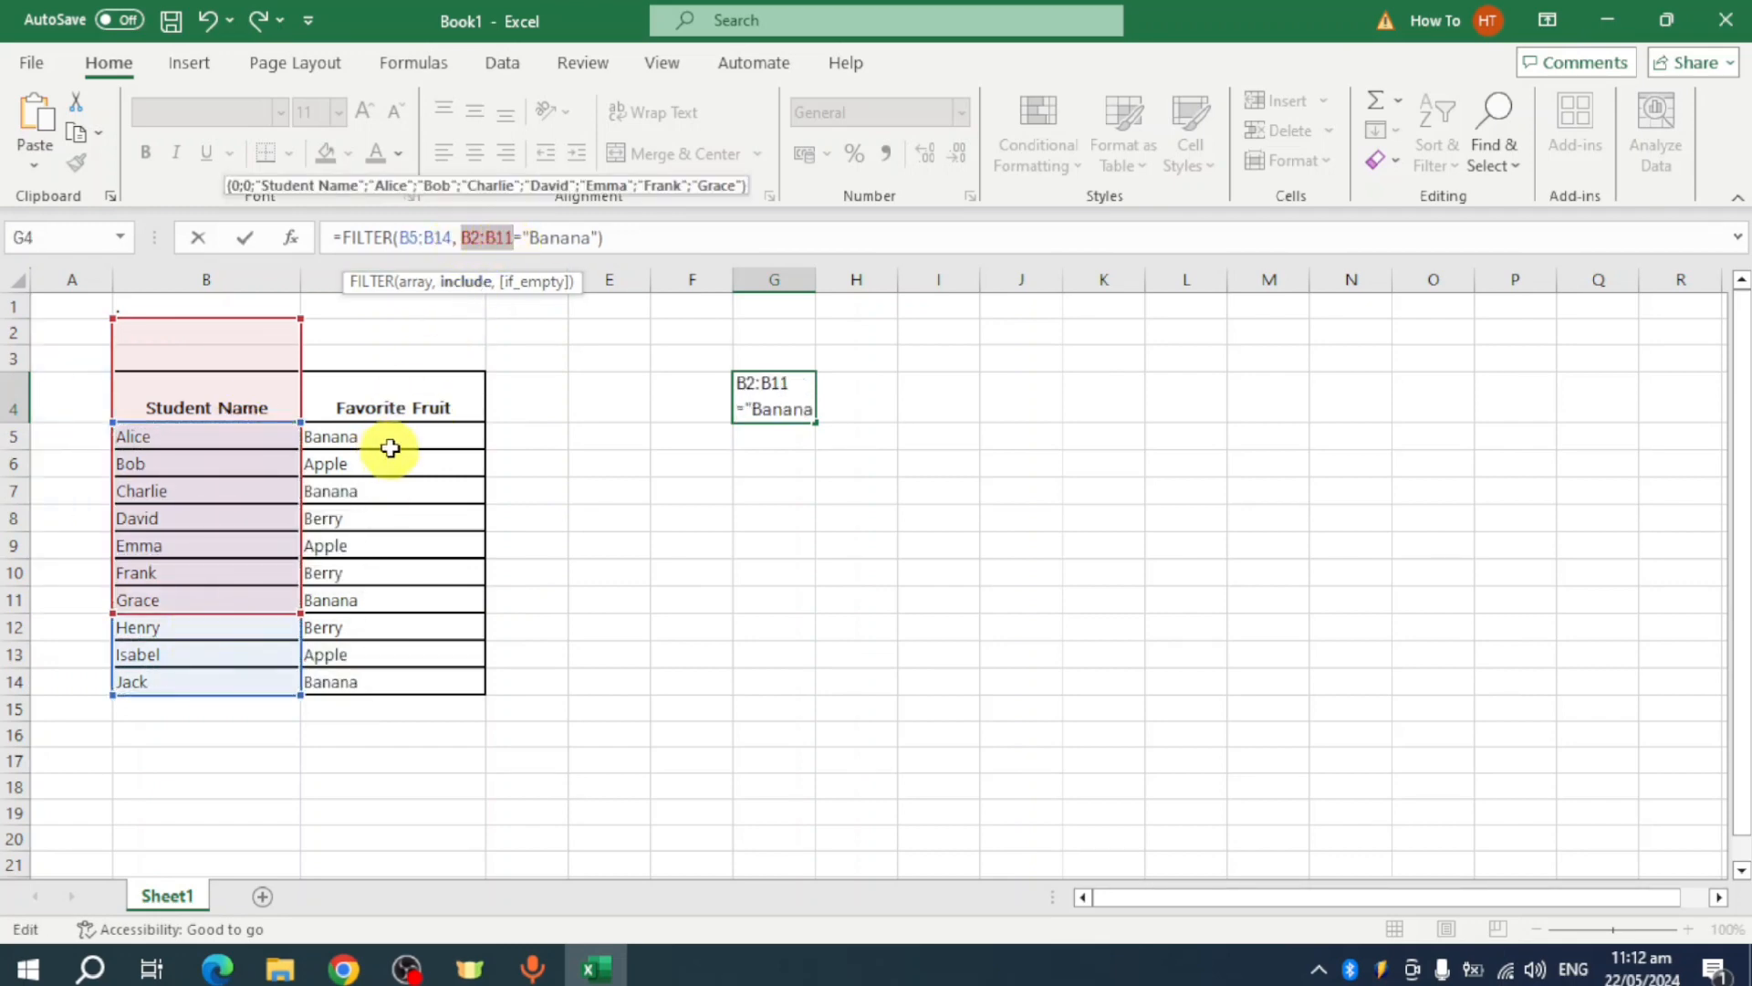
pyautogui.moveTo(391, 442); pyautogui.dragTo(361, 682)
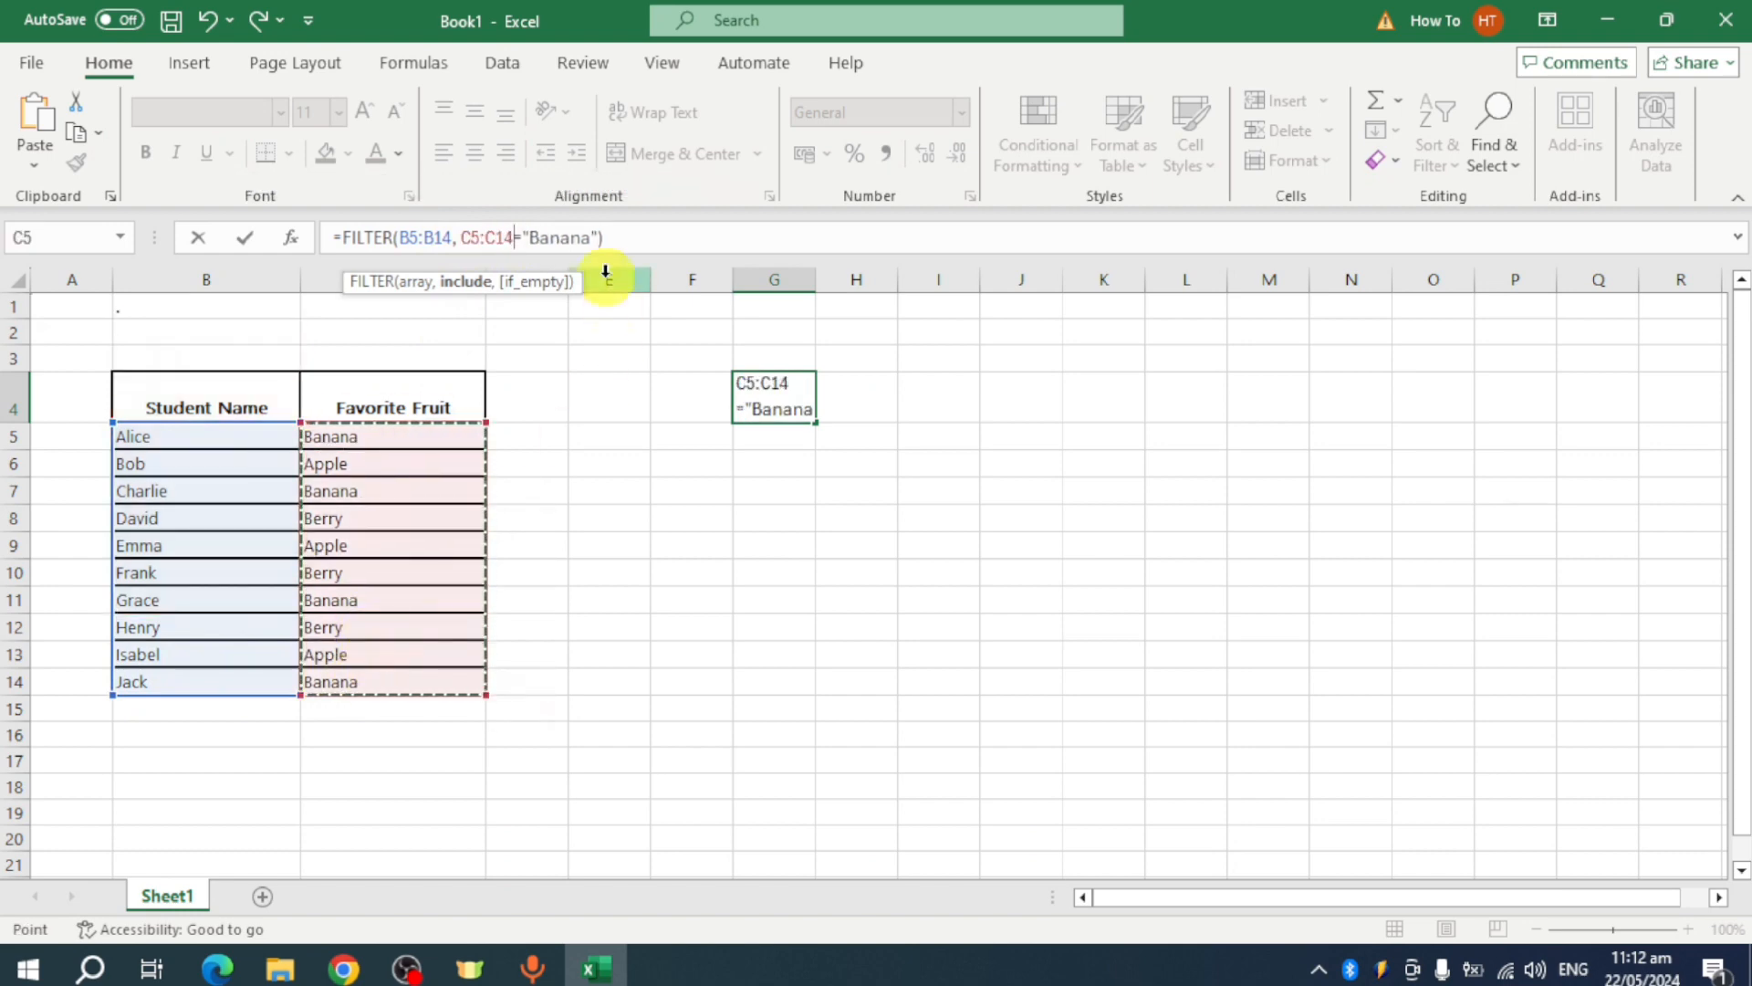
pyautogui.click(643, 237)
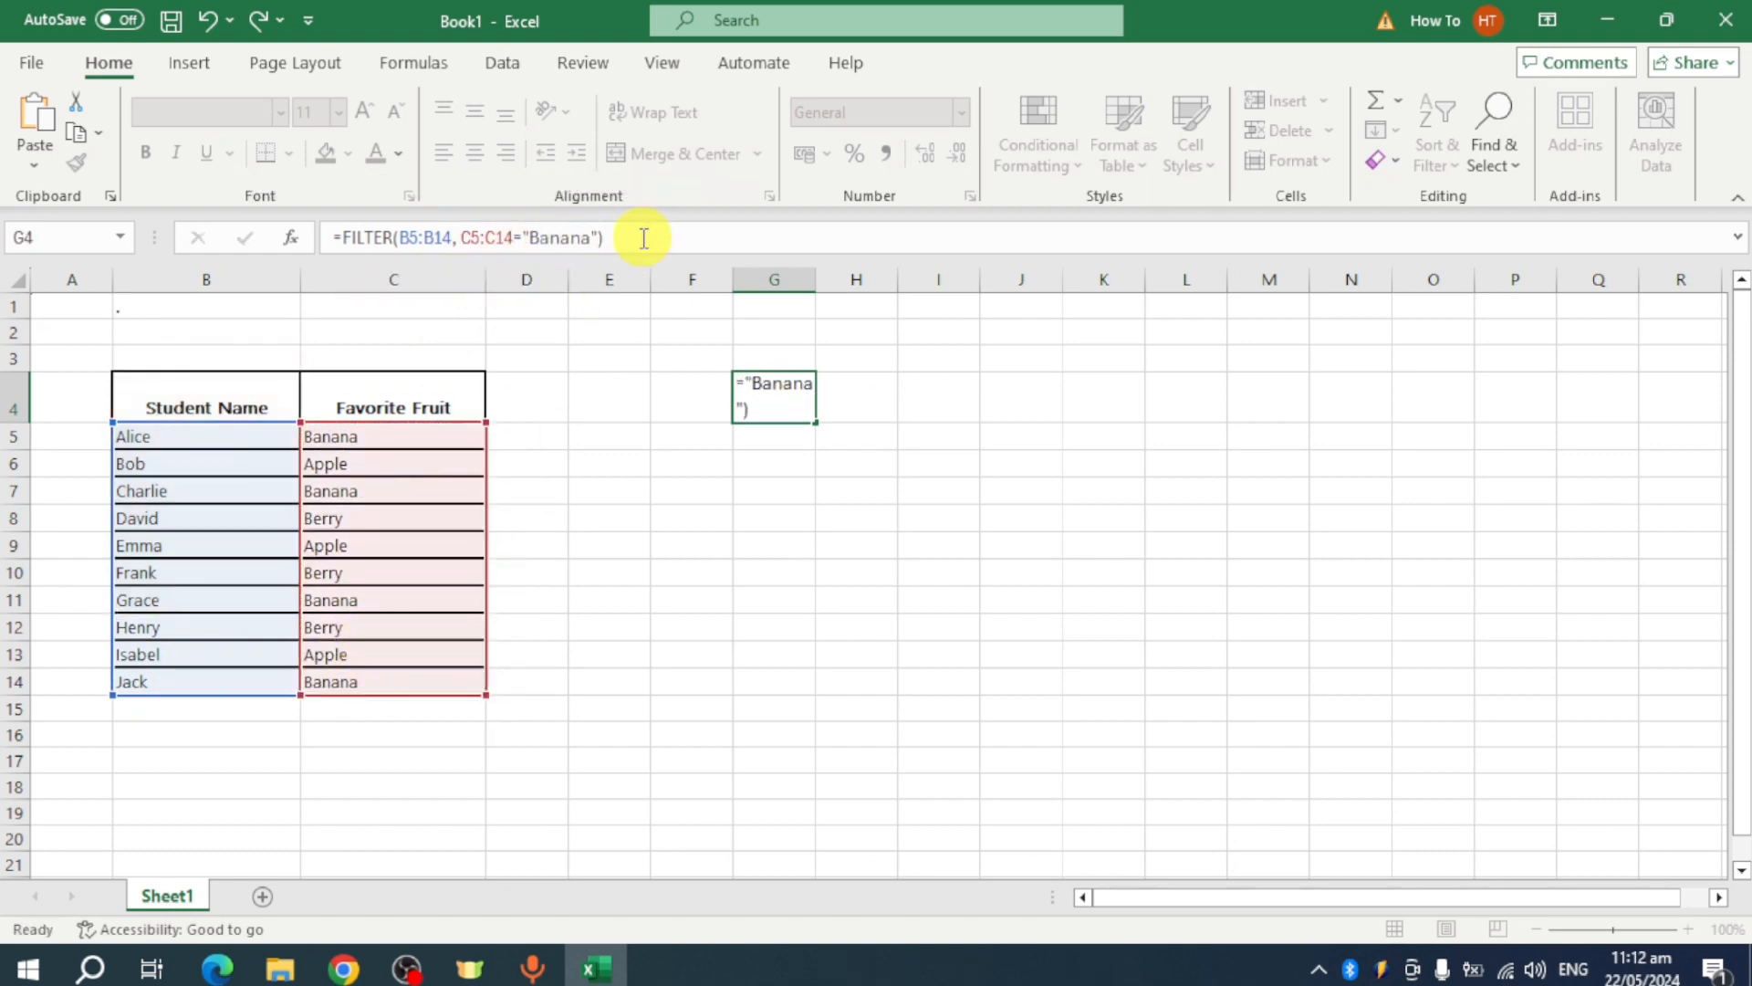
pyautogui.press('Return')
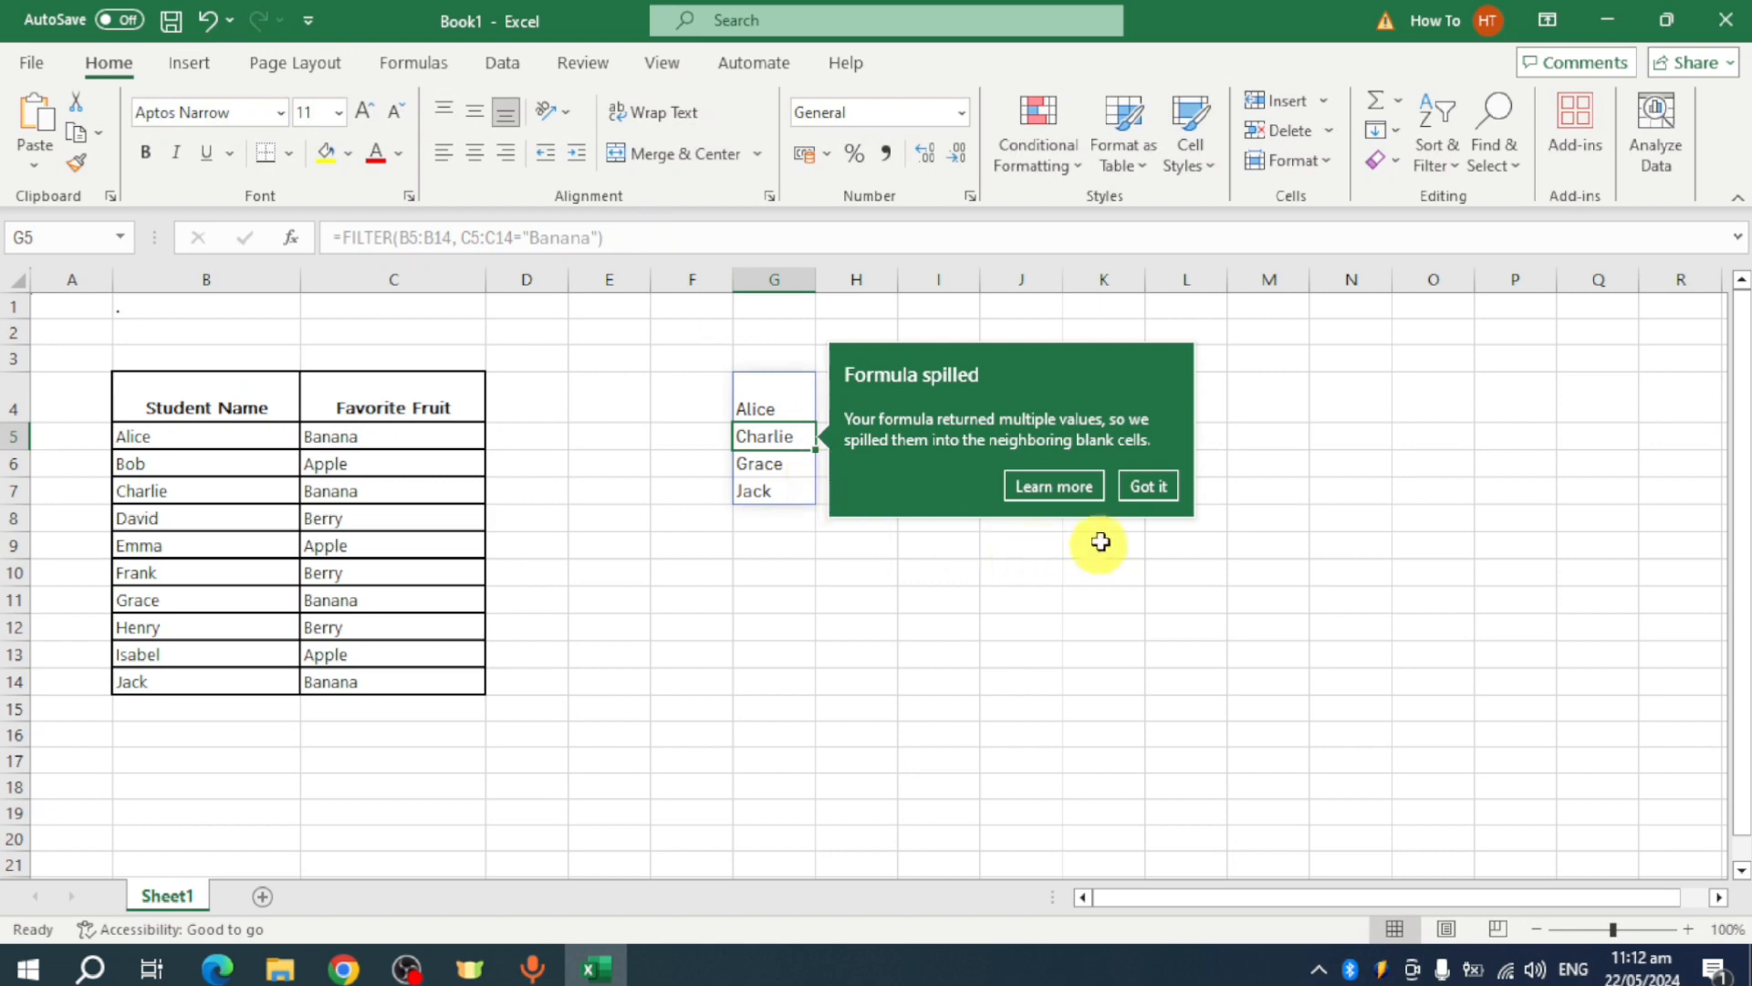
pyautogui.click(1140, 487)
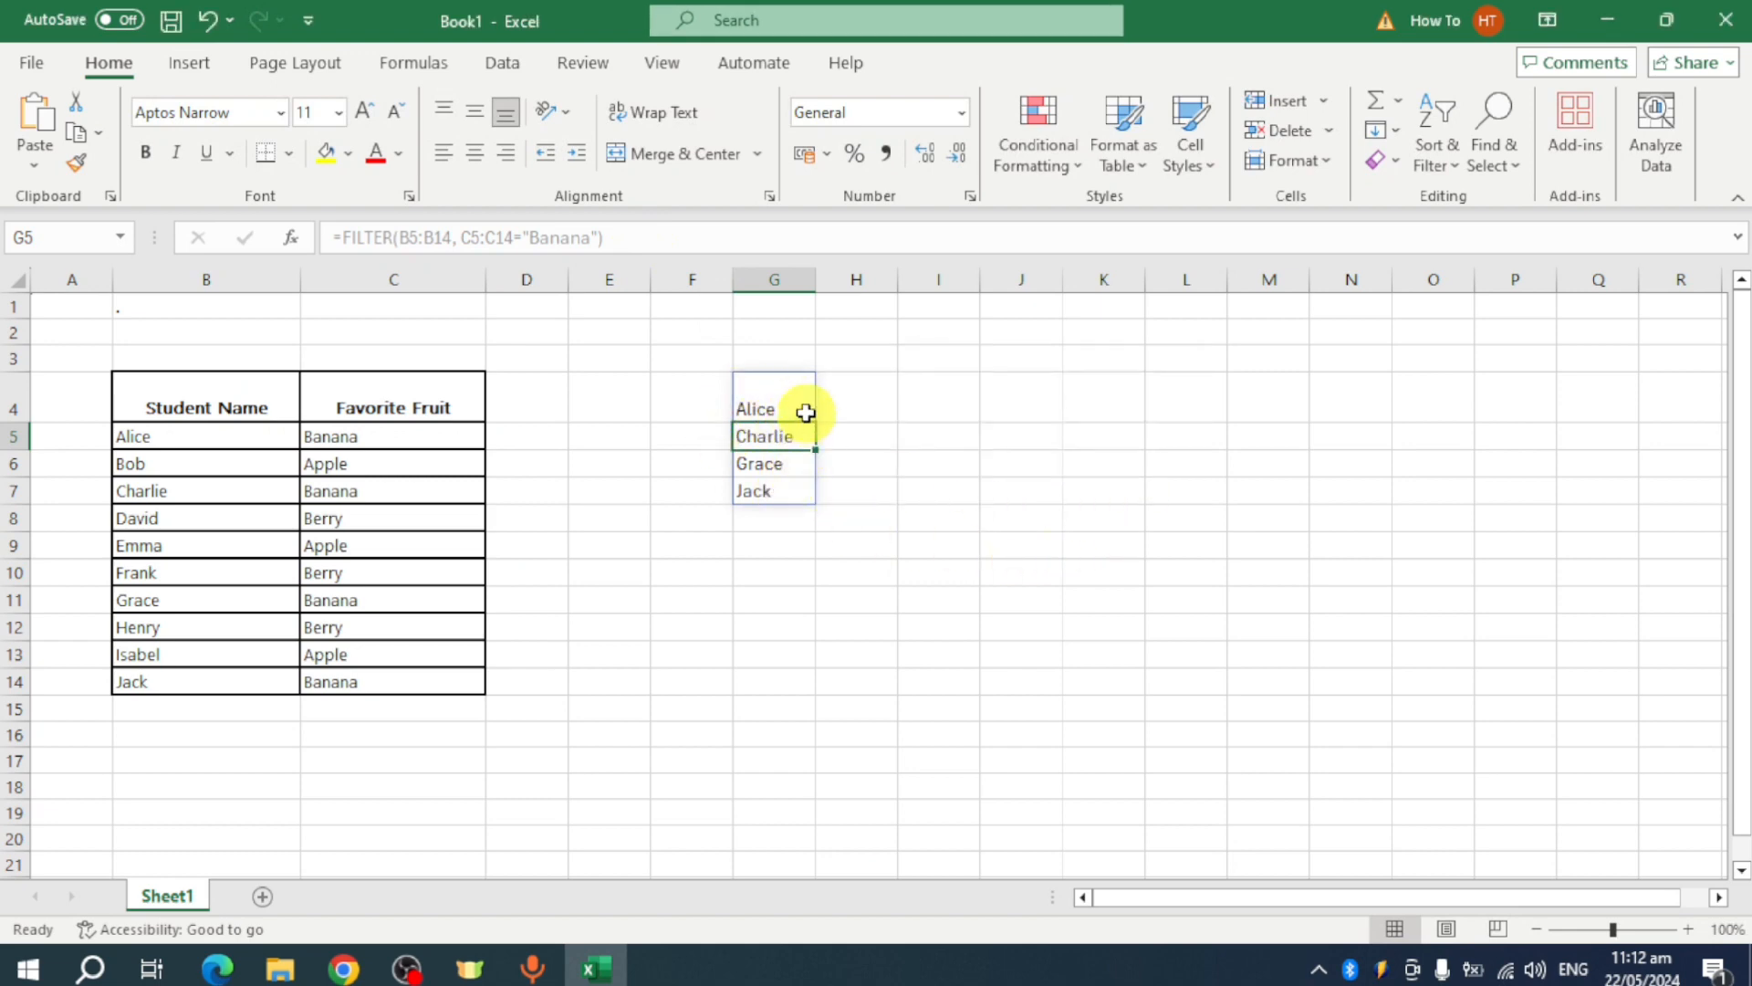
# - Change the fruit criterion in G4's FILTER formula to "Apple"
pyautogui.click(760, 399)
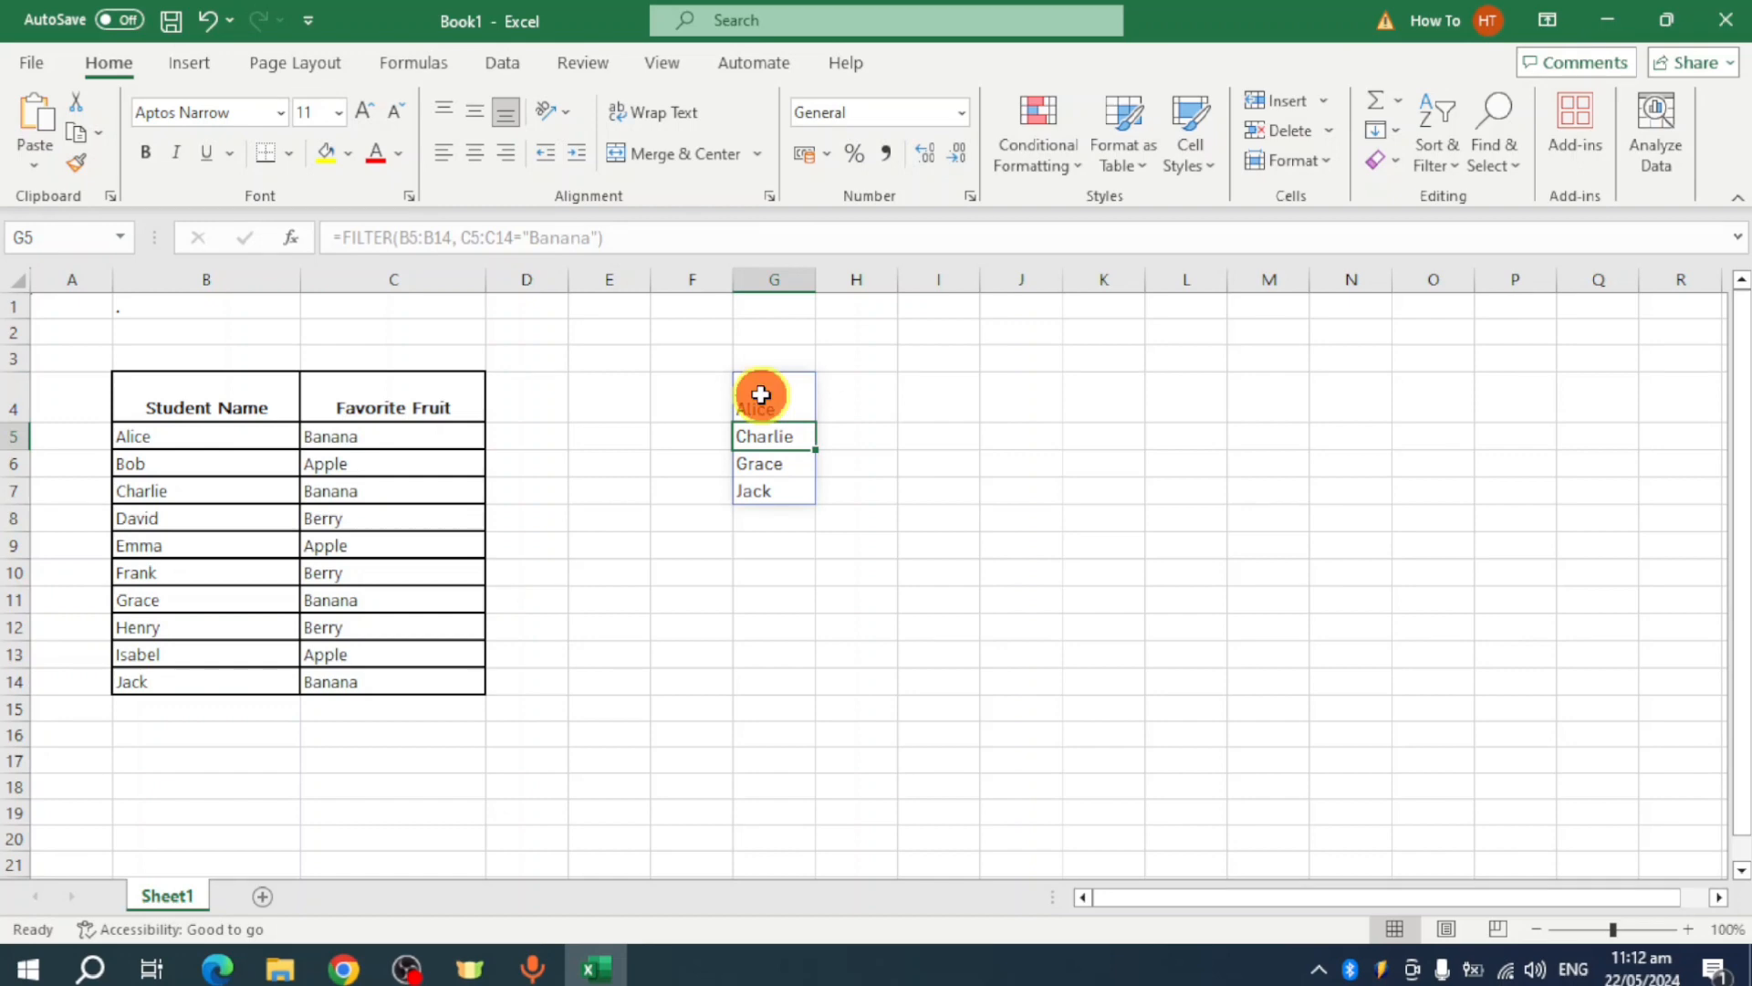
pyautogui.click(557, 239)
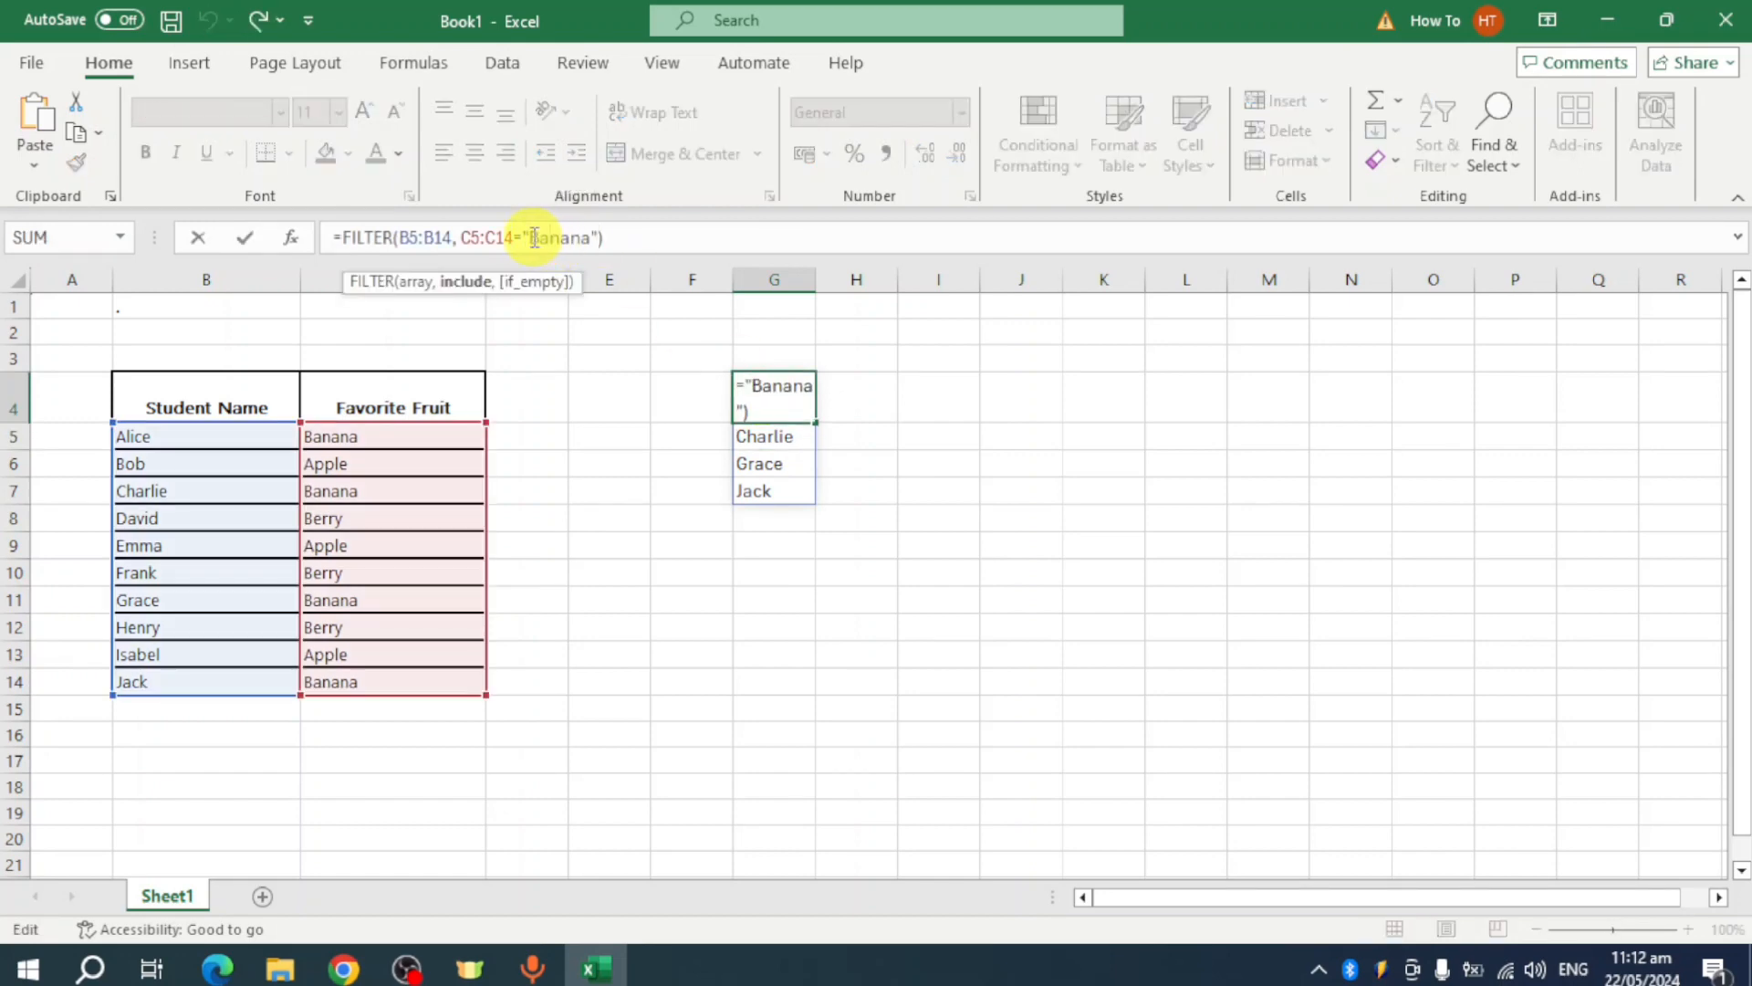
pyautogui.moveTo(528, 238); pyautogui.dragTo(590, 249)
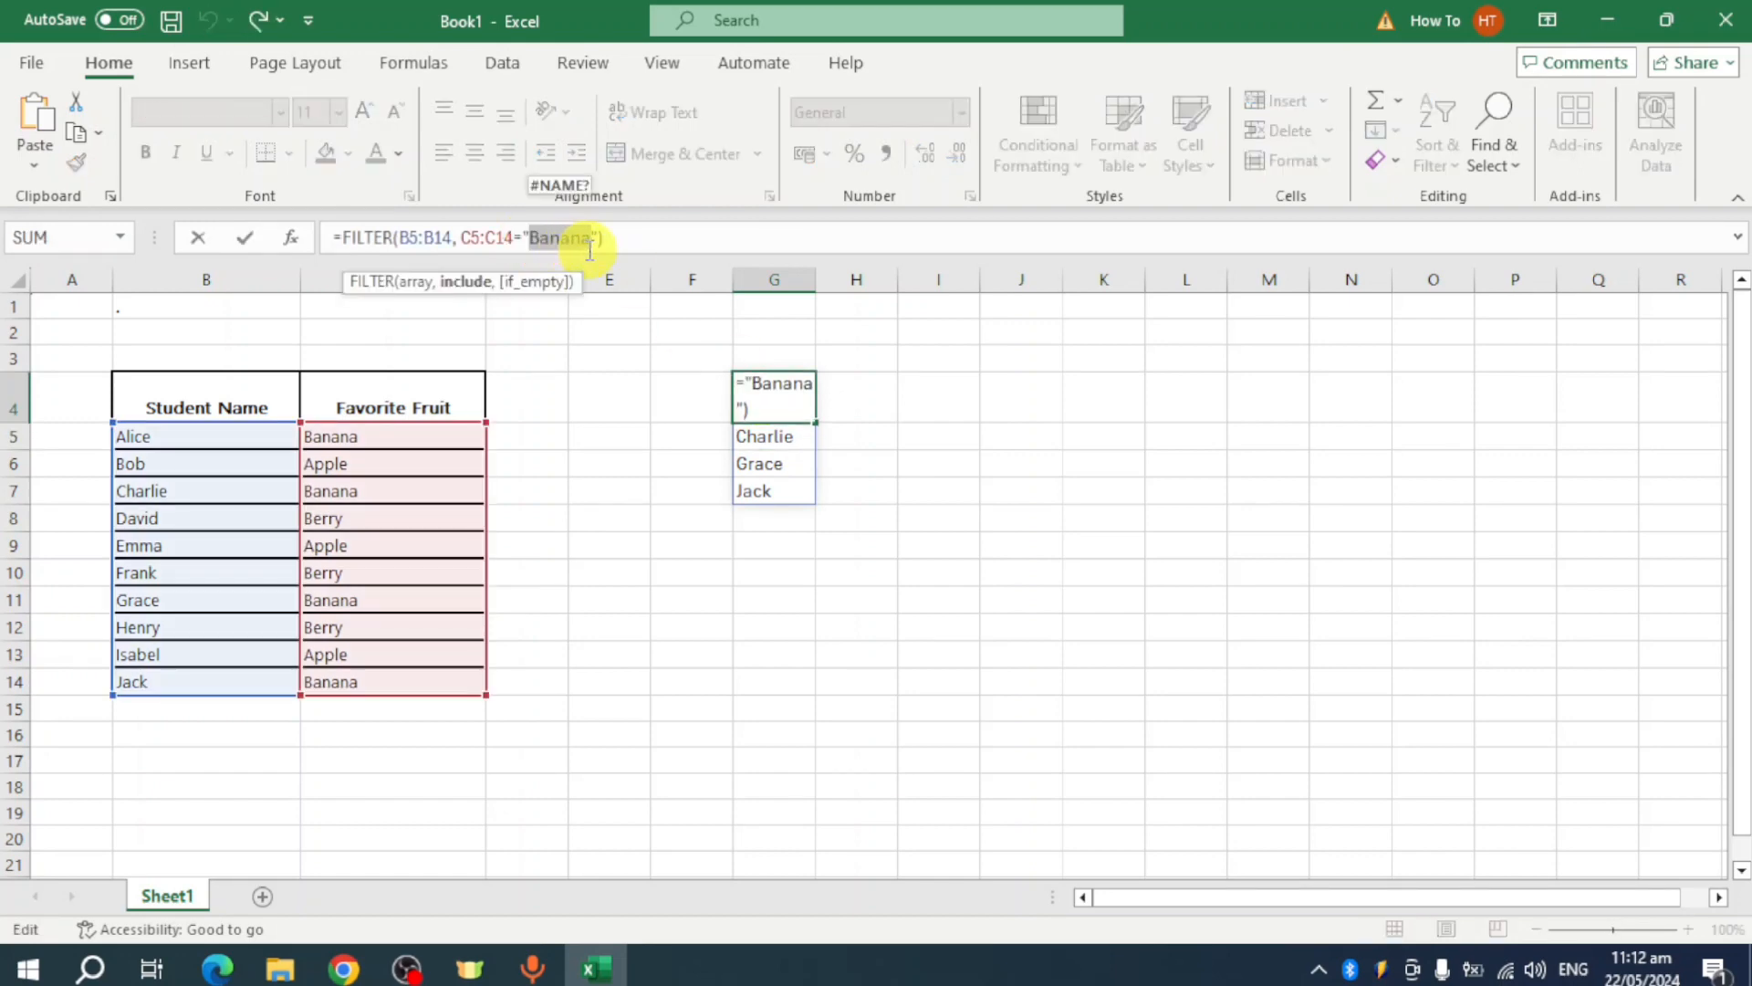
pyautogui.write('Apple')
pyautogui.press('Return')
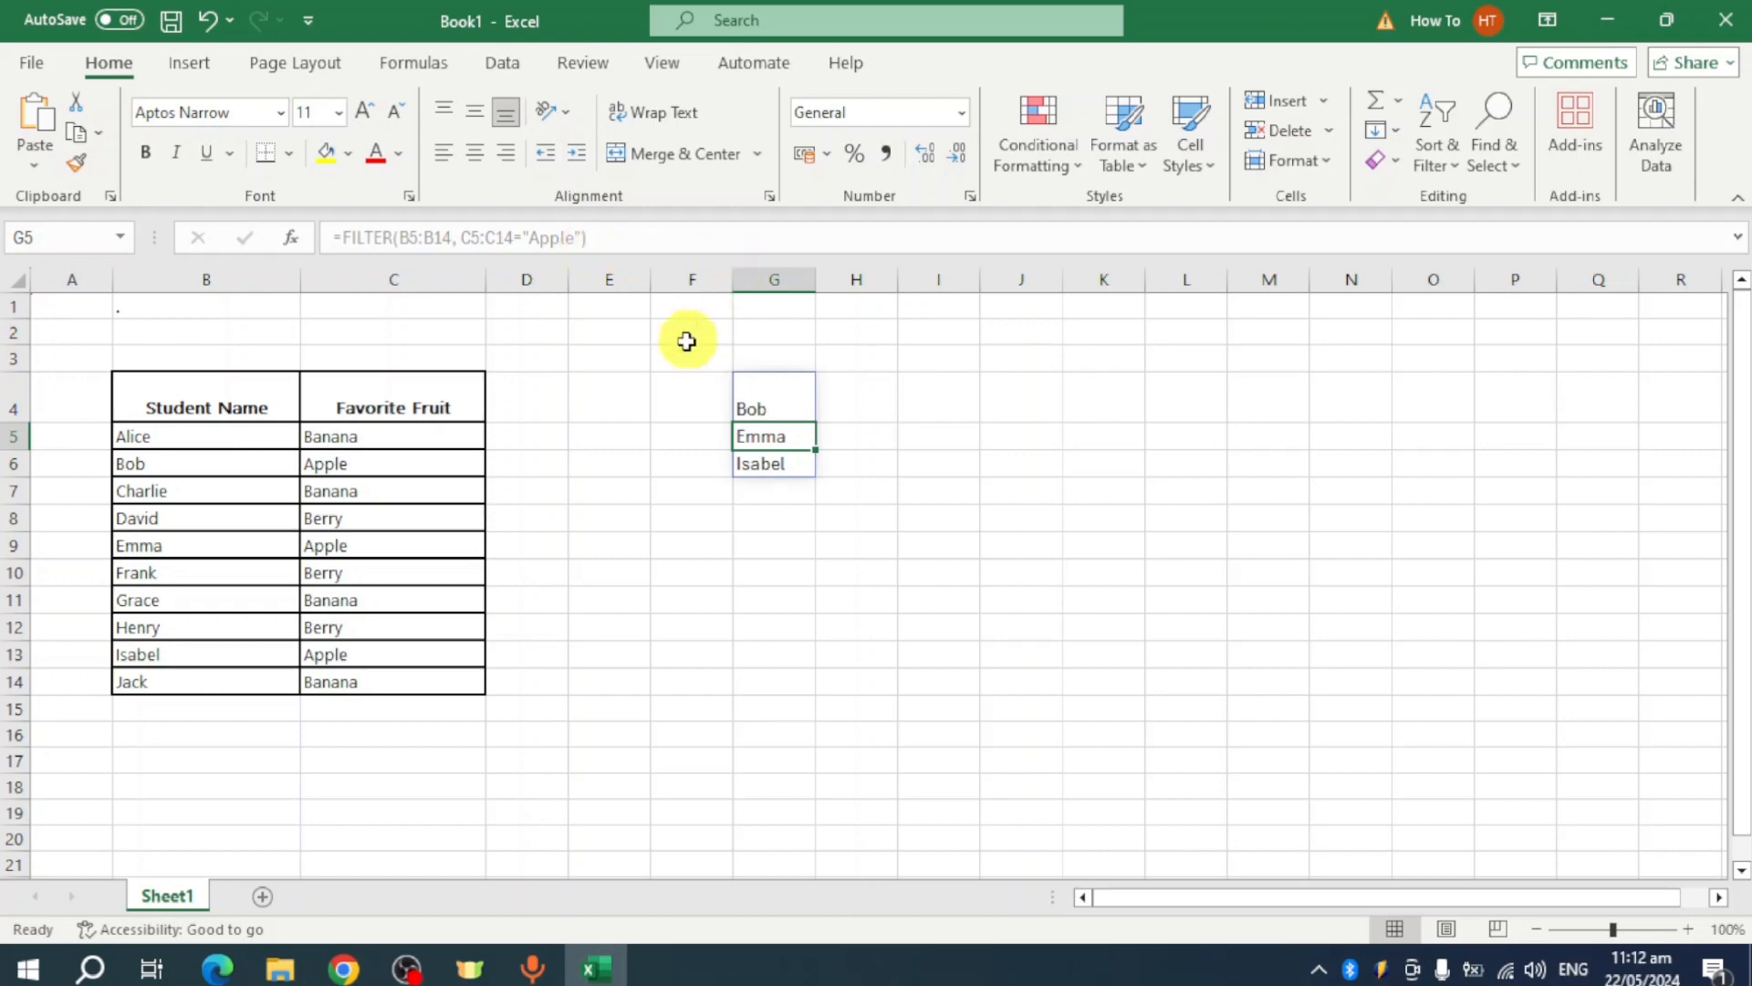
pyautogui.hotkey('ctrl', 'alt', '7')
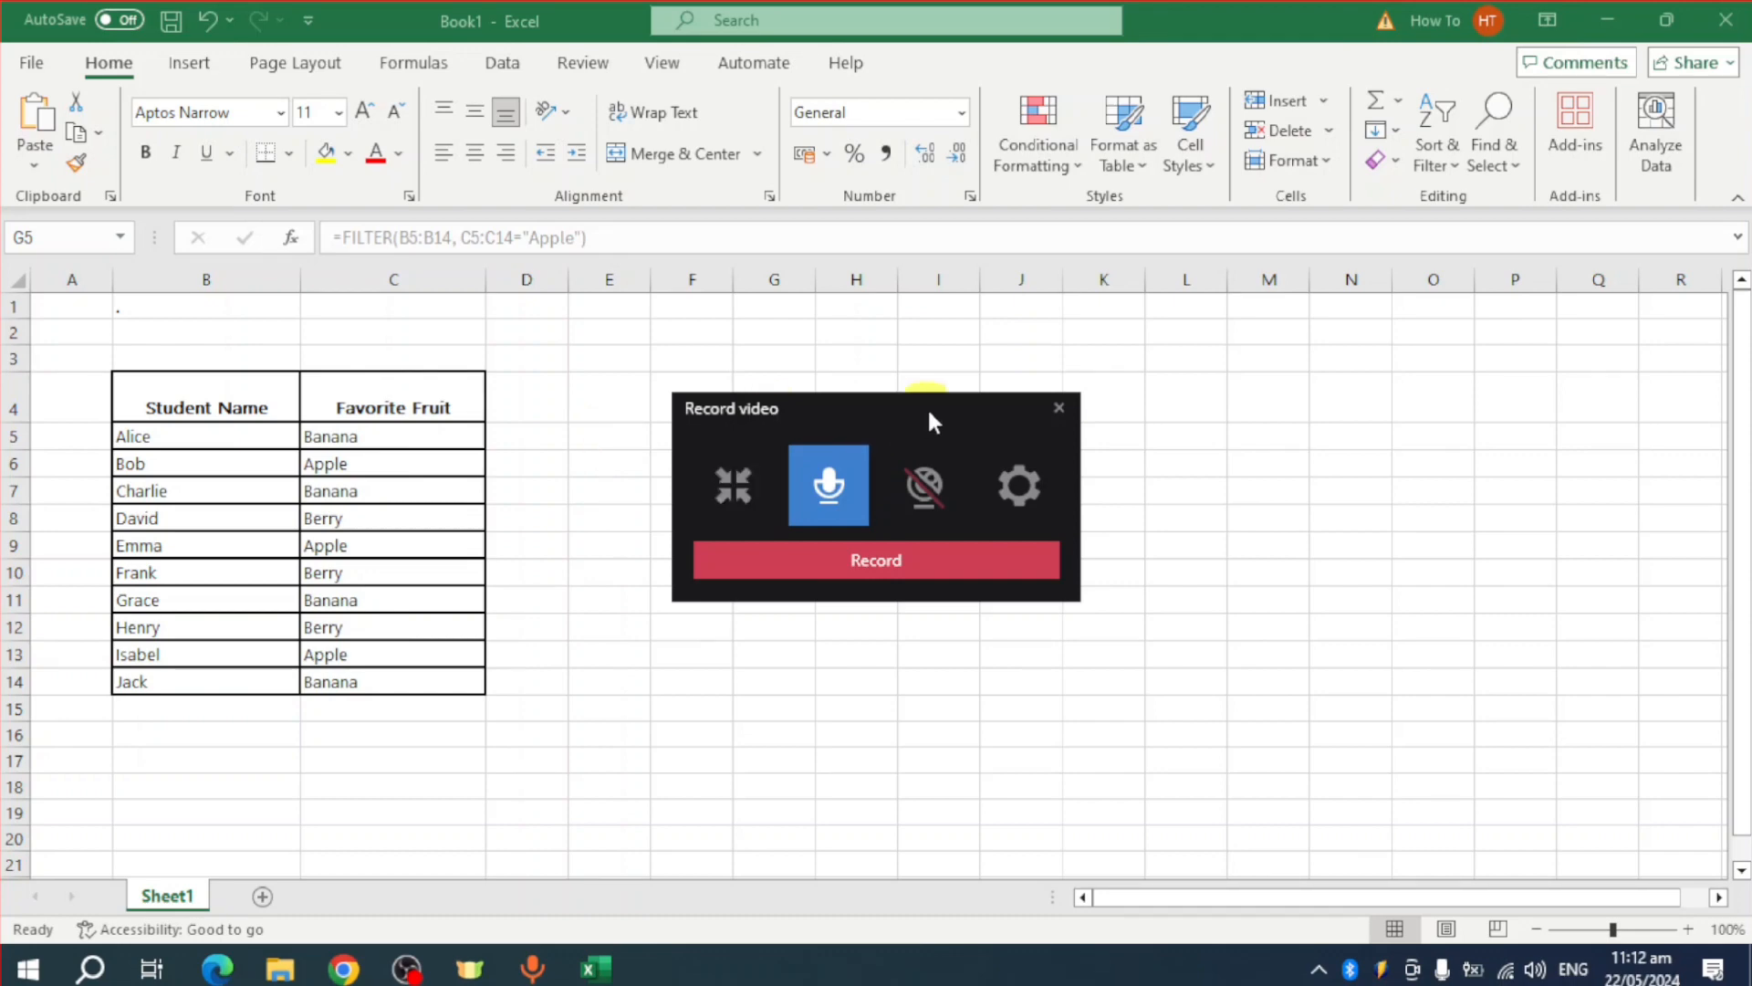
# - Enter =SUM(D5:D14) in D15 to total the Fruit have column
pyautogui.click(1059, 407)
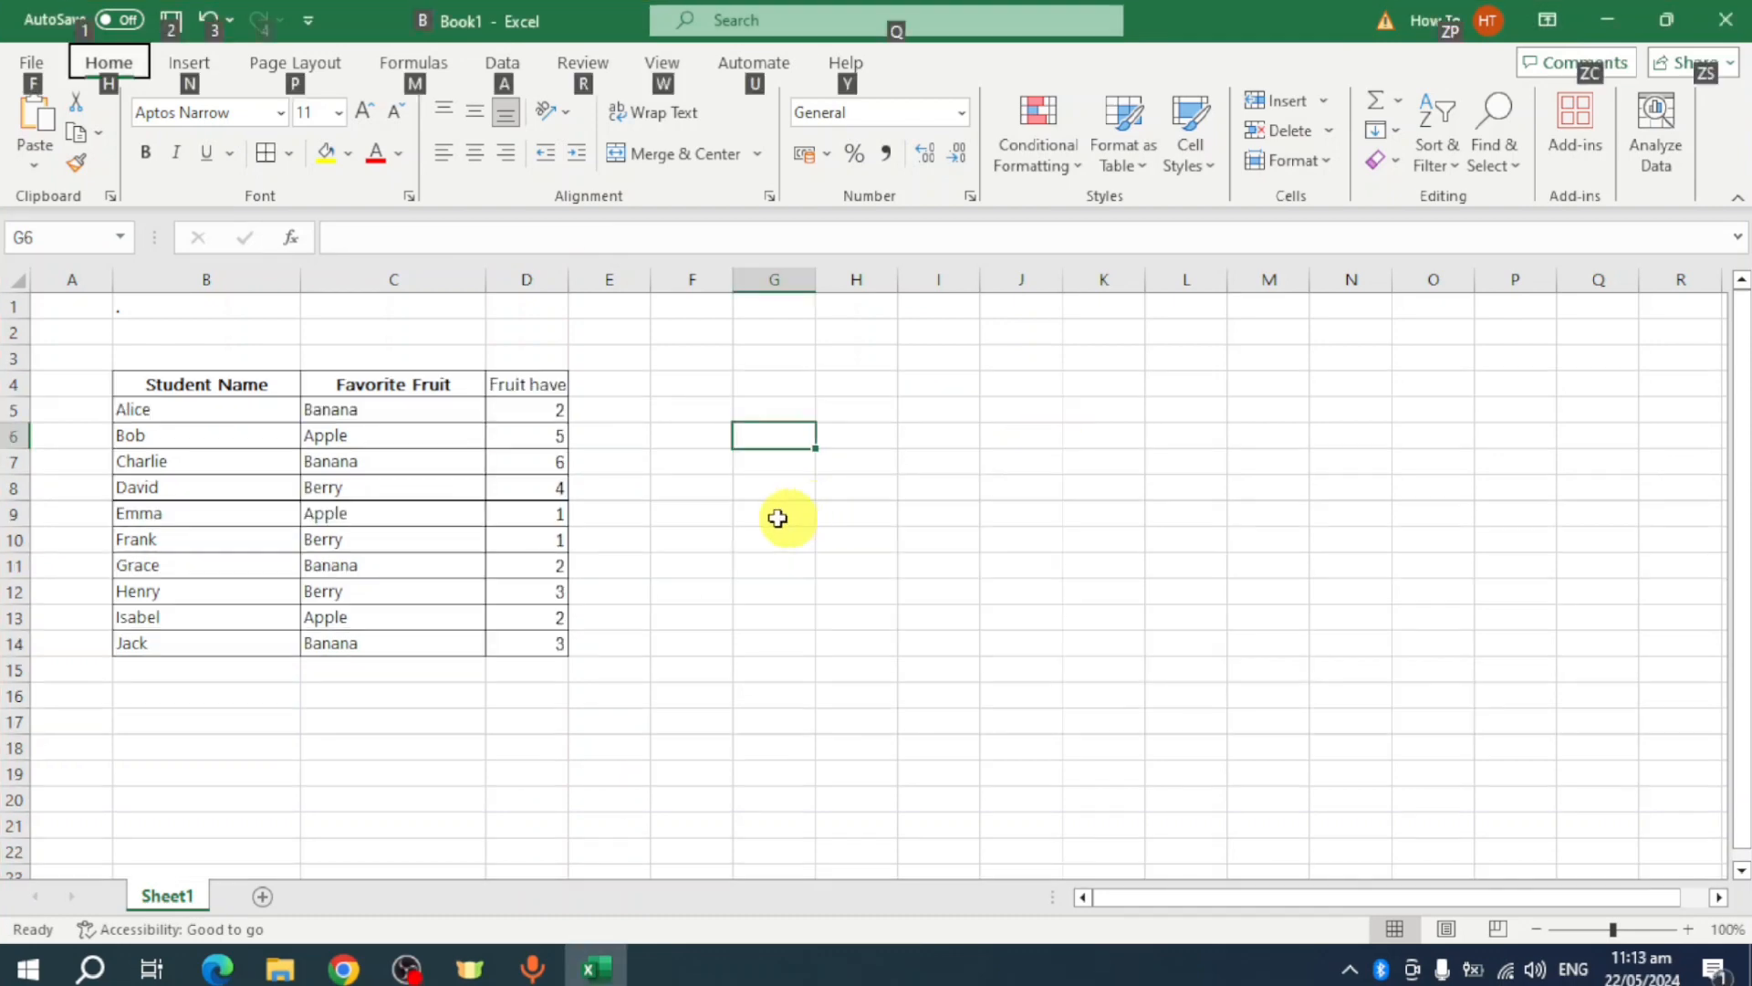
pyautogui.click(624, 461)
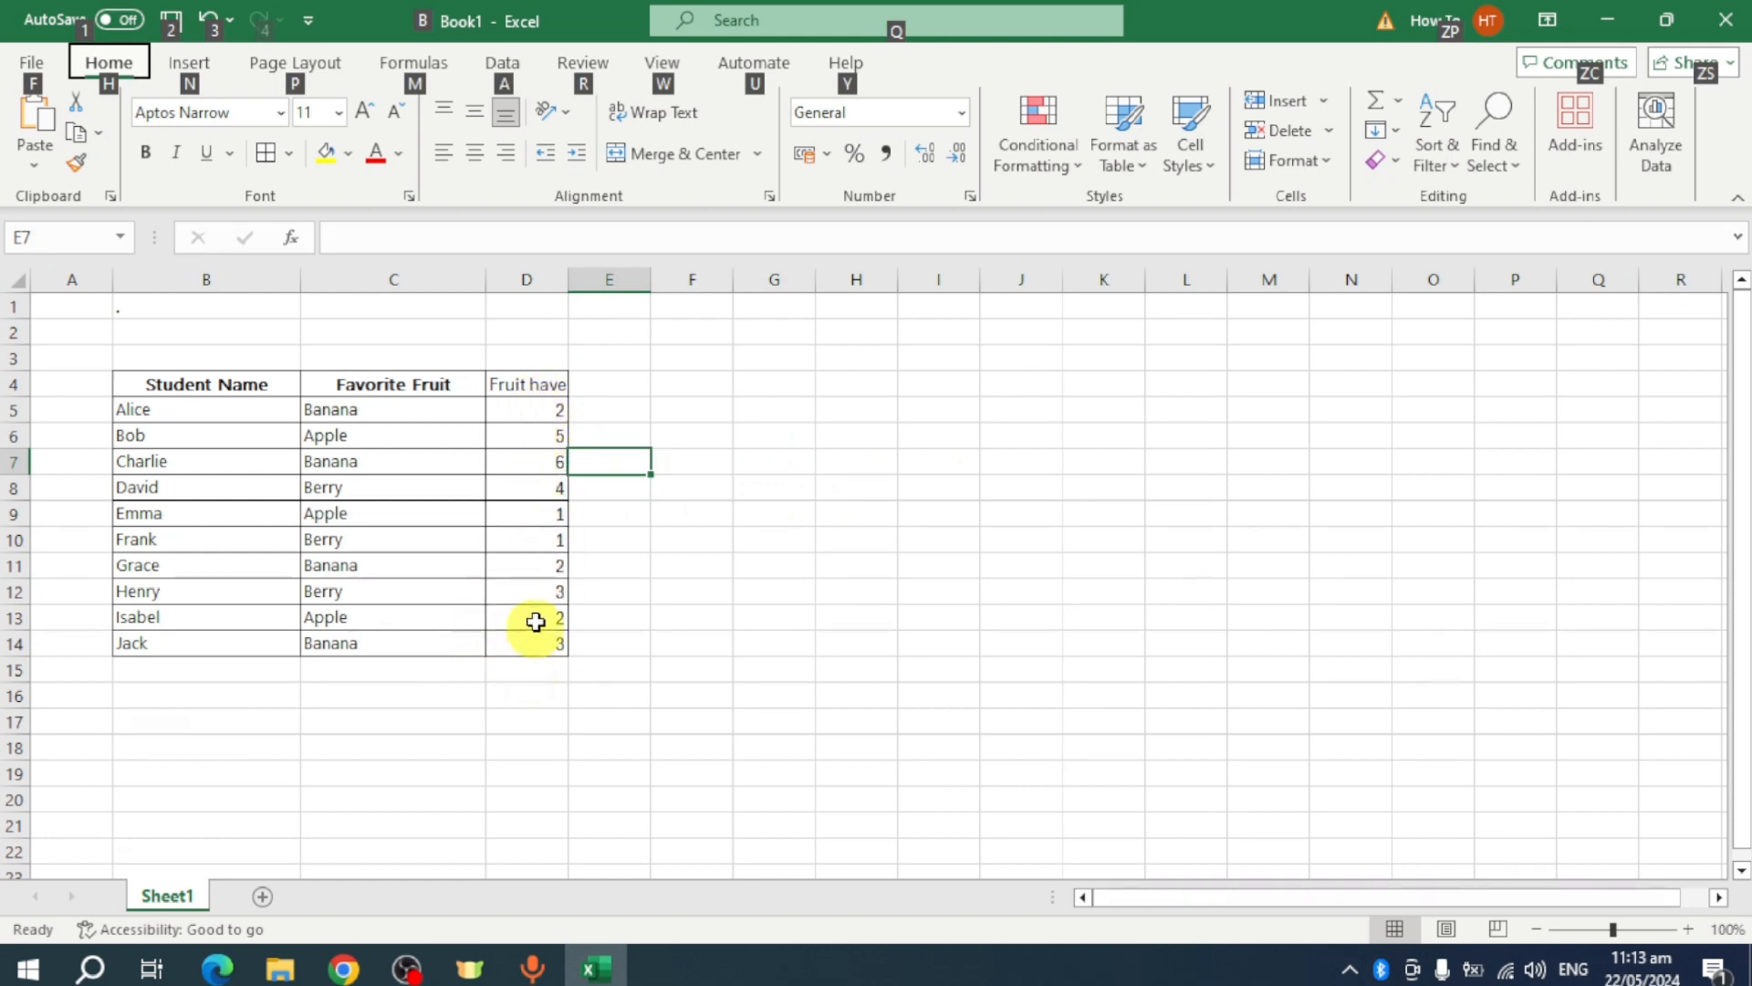
pyautogui.click(545, 669)
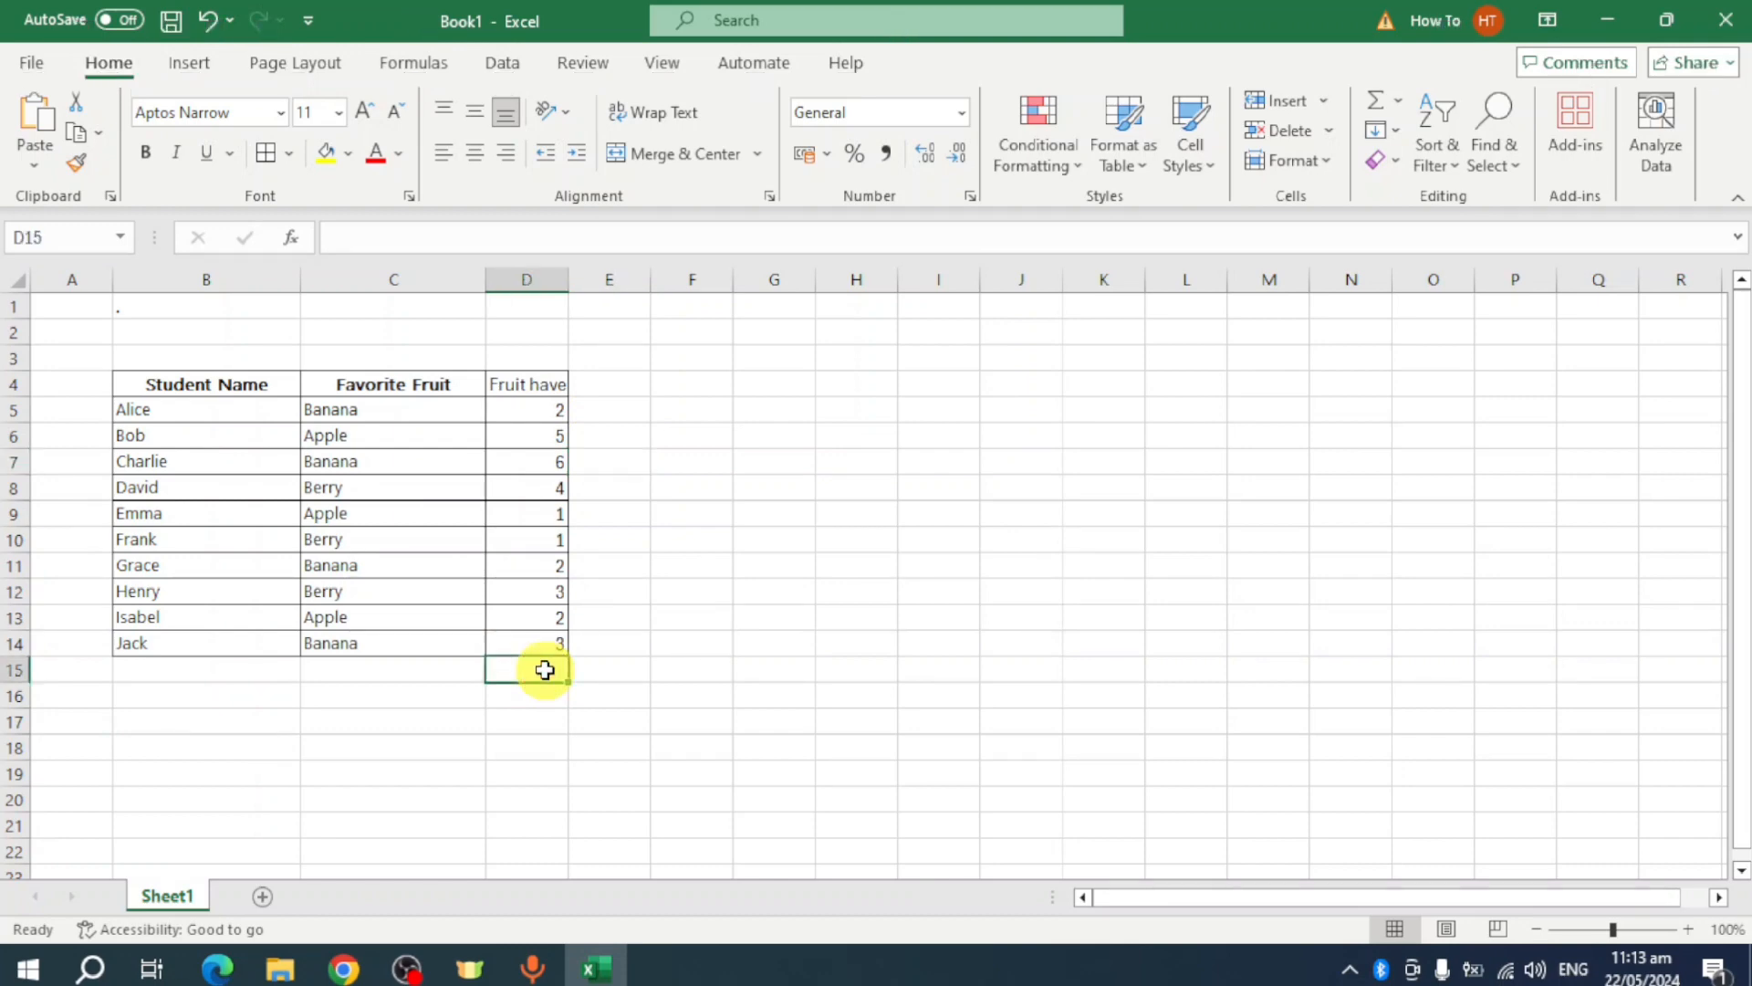
pyautogui.write('==')
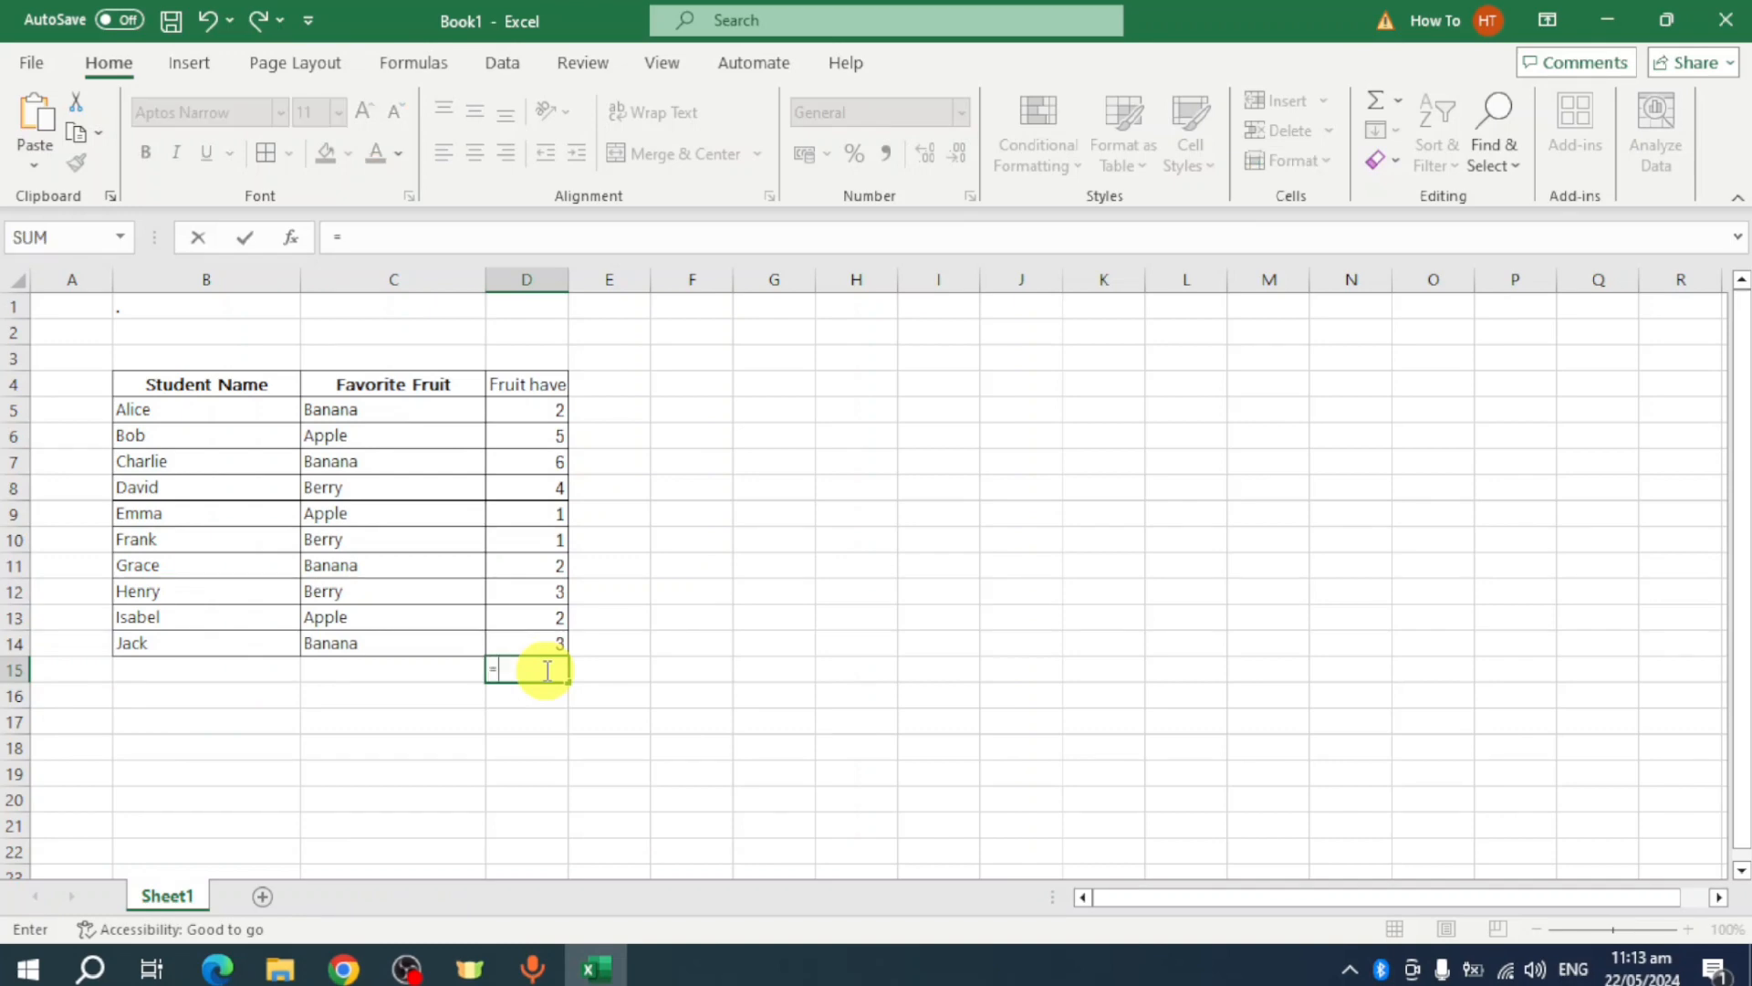
pyautogui.write('sum(')
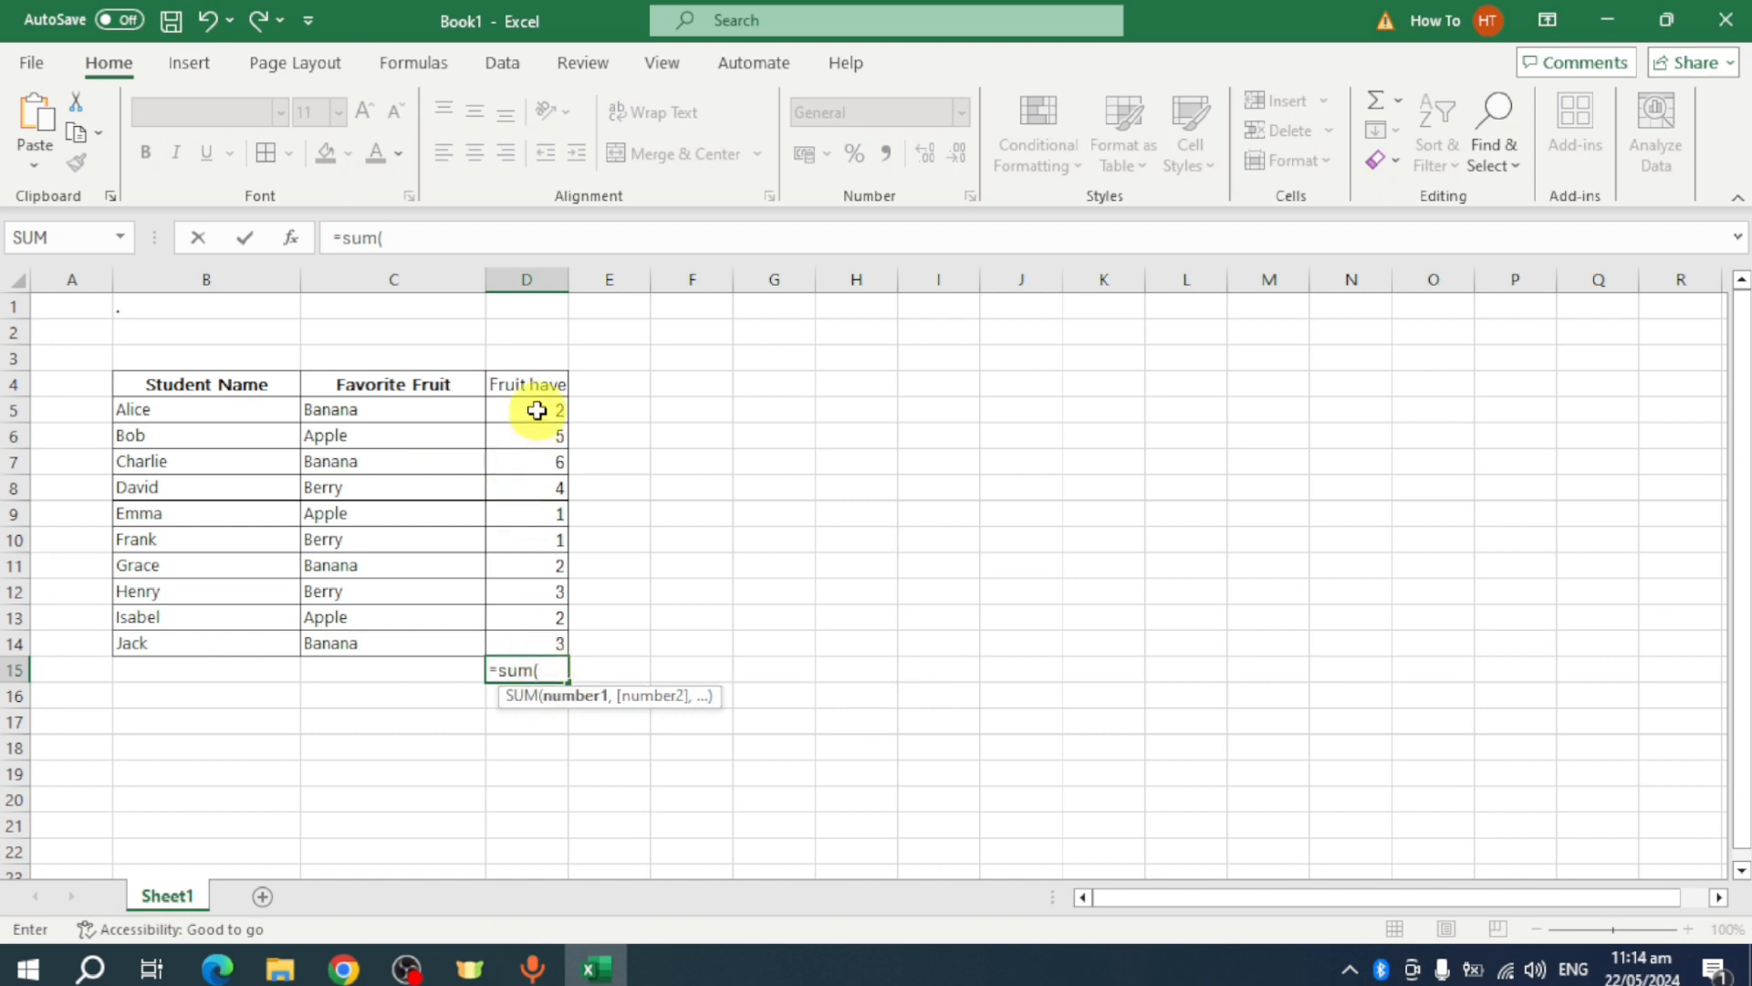
pyautogui.moveTo(536, 408); pyautogui.dragTo(513, 639)
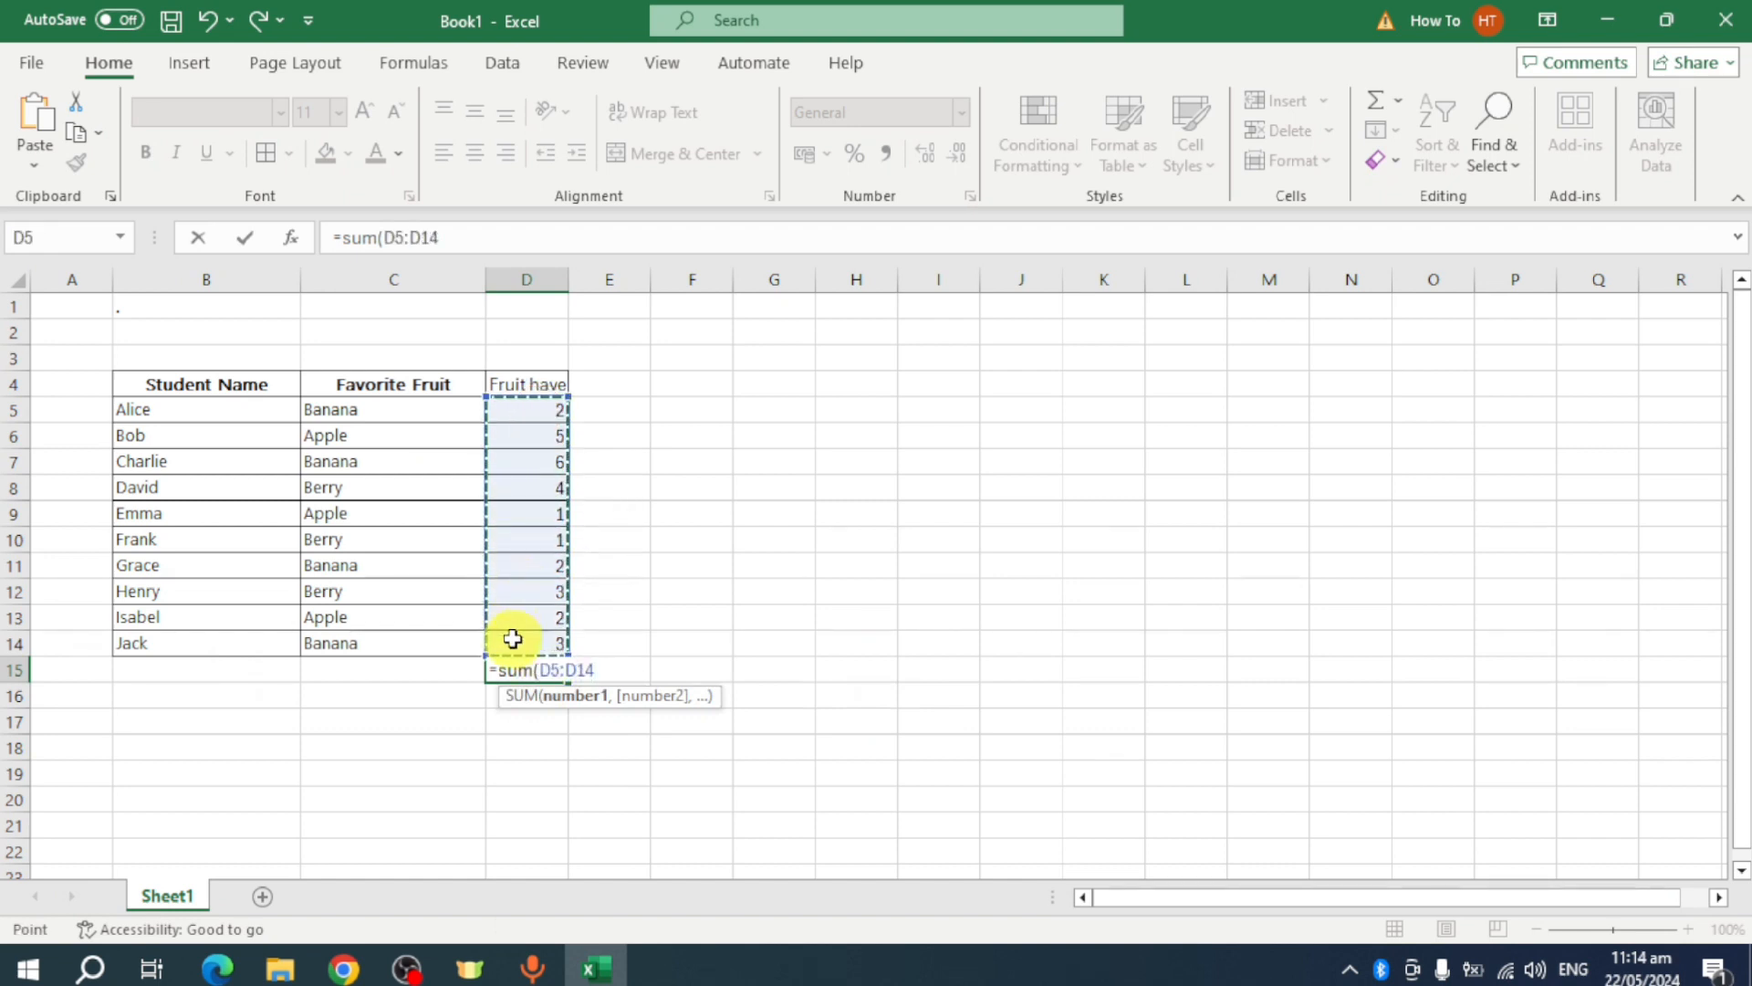
pyautogui.write(')')
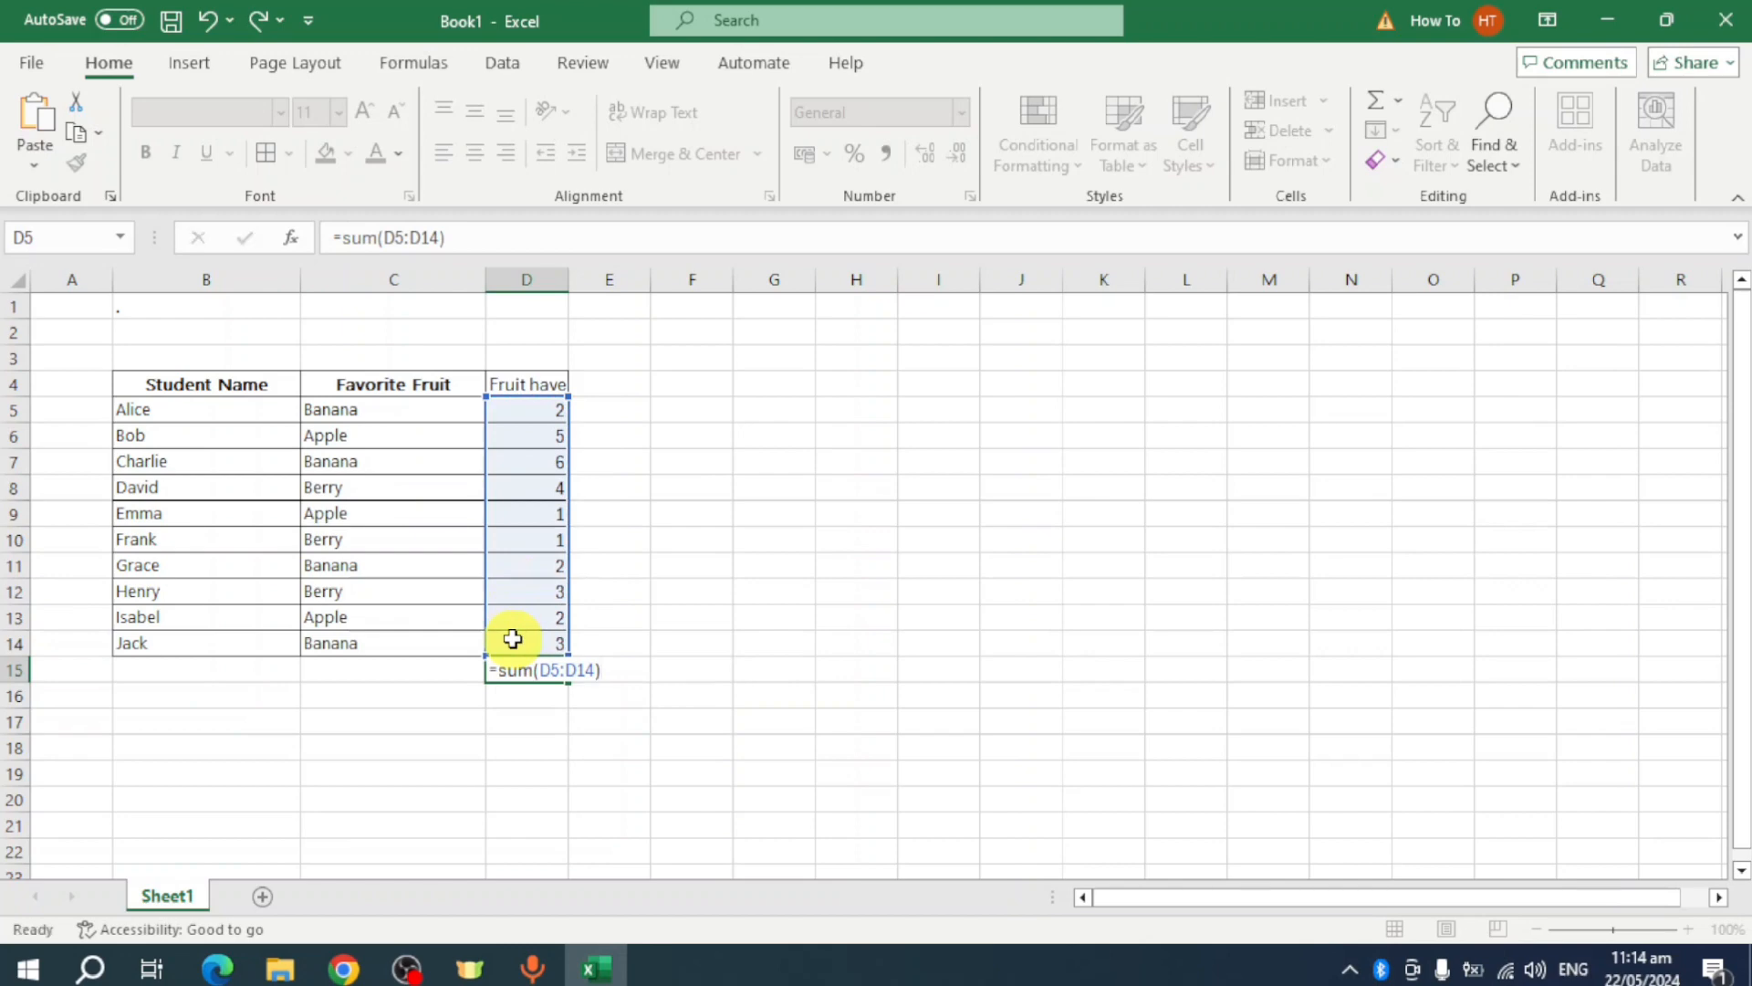
pyautogui.press('Return')
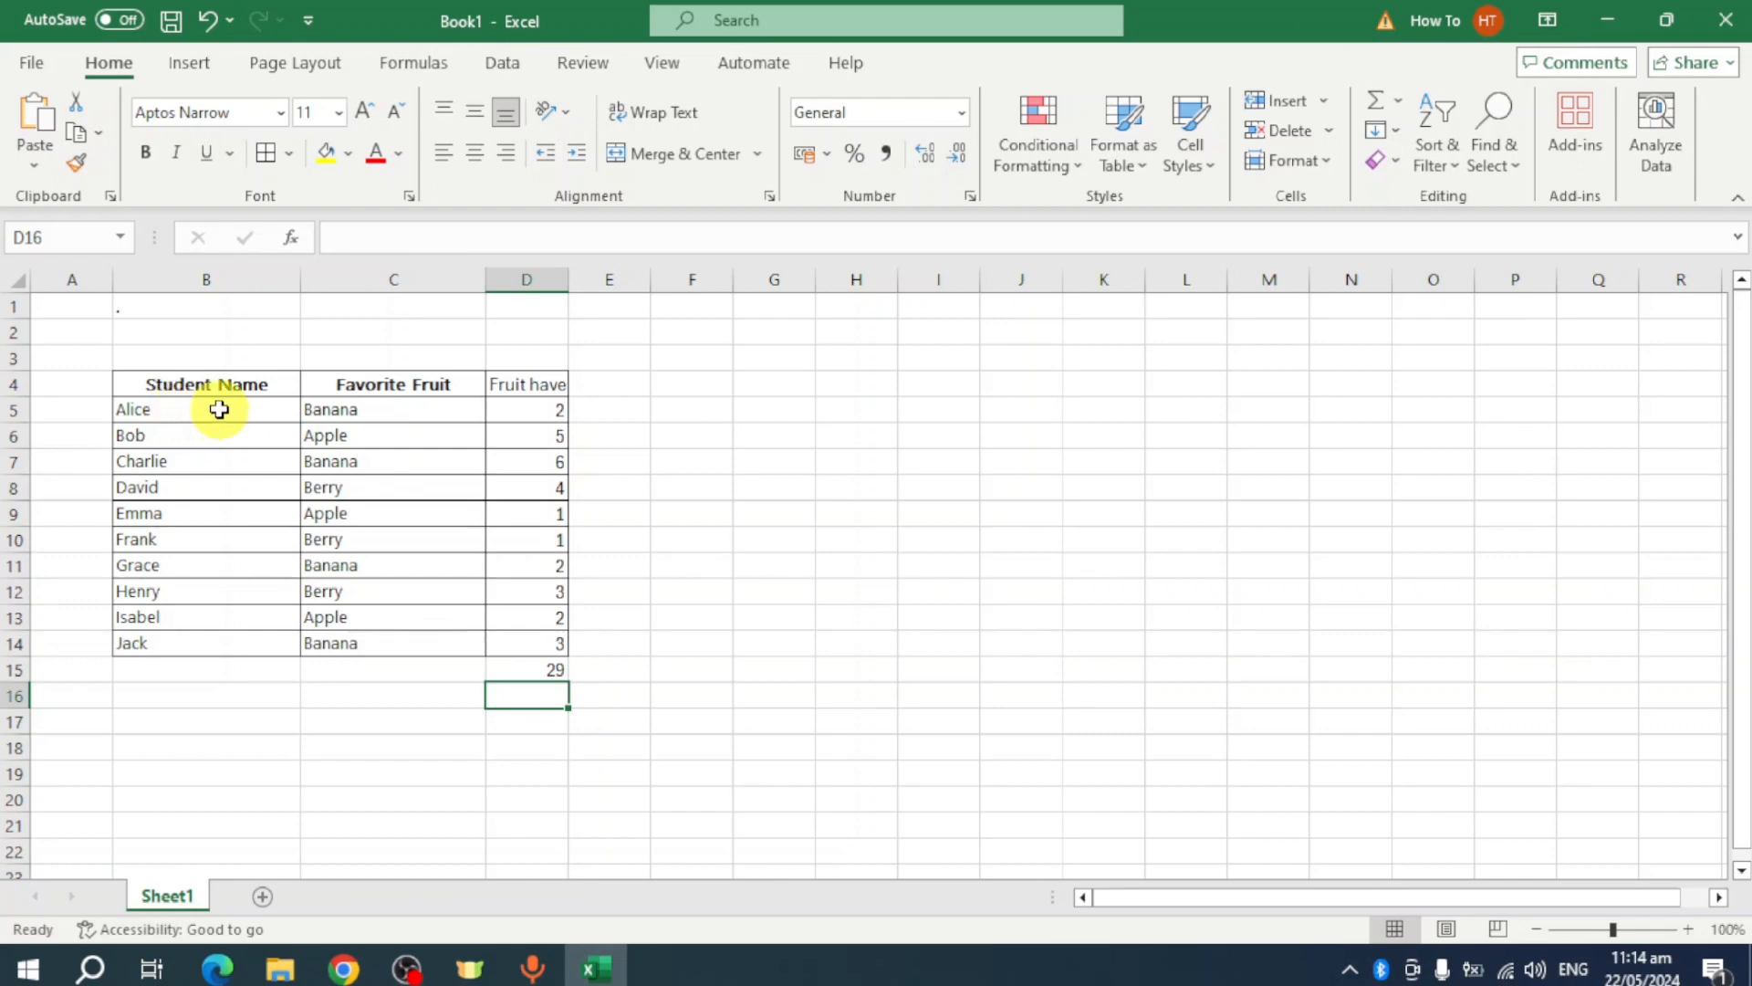
# - Enter =COUNT(B5:B14) in B15 beneath the Student Name column
pyautogui.click(203, 666)
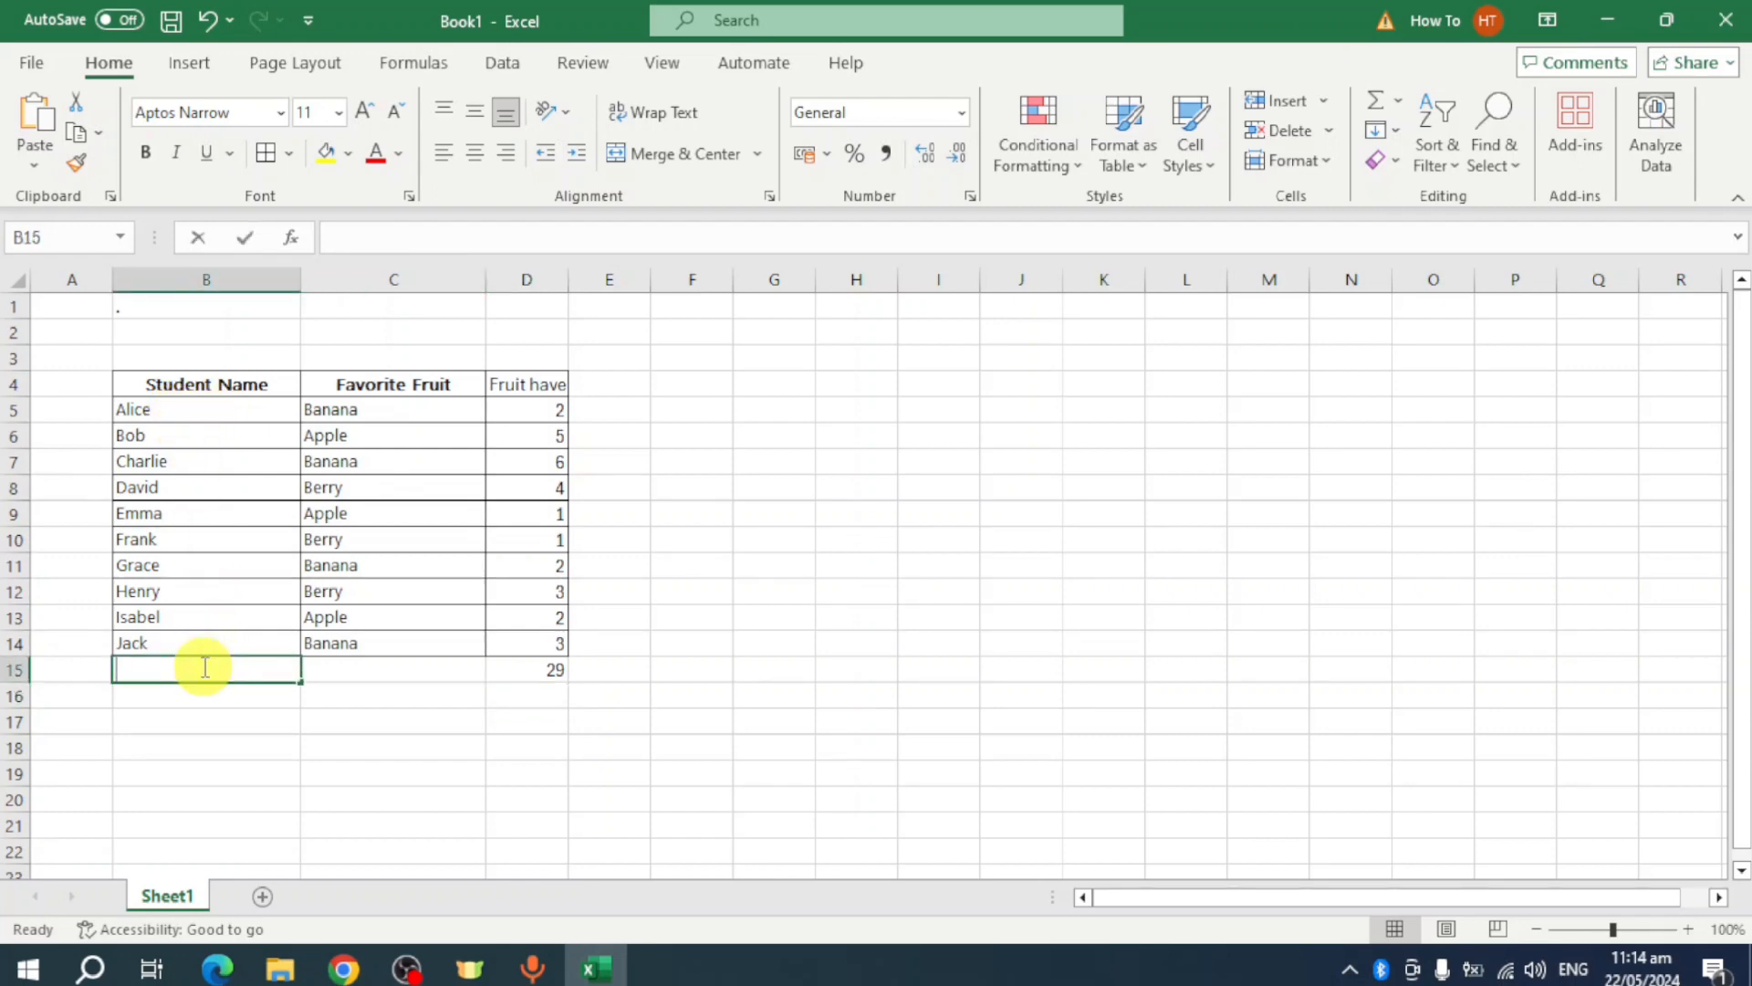
pyautogui.write('=')
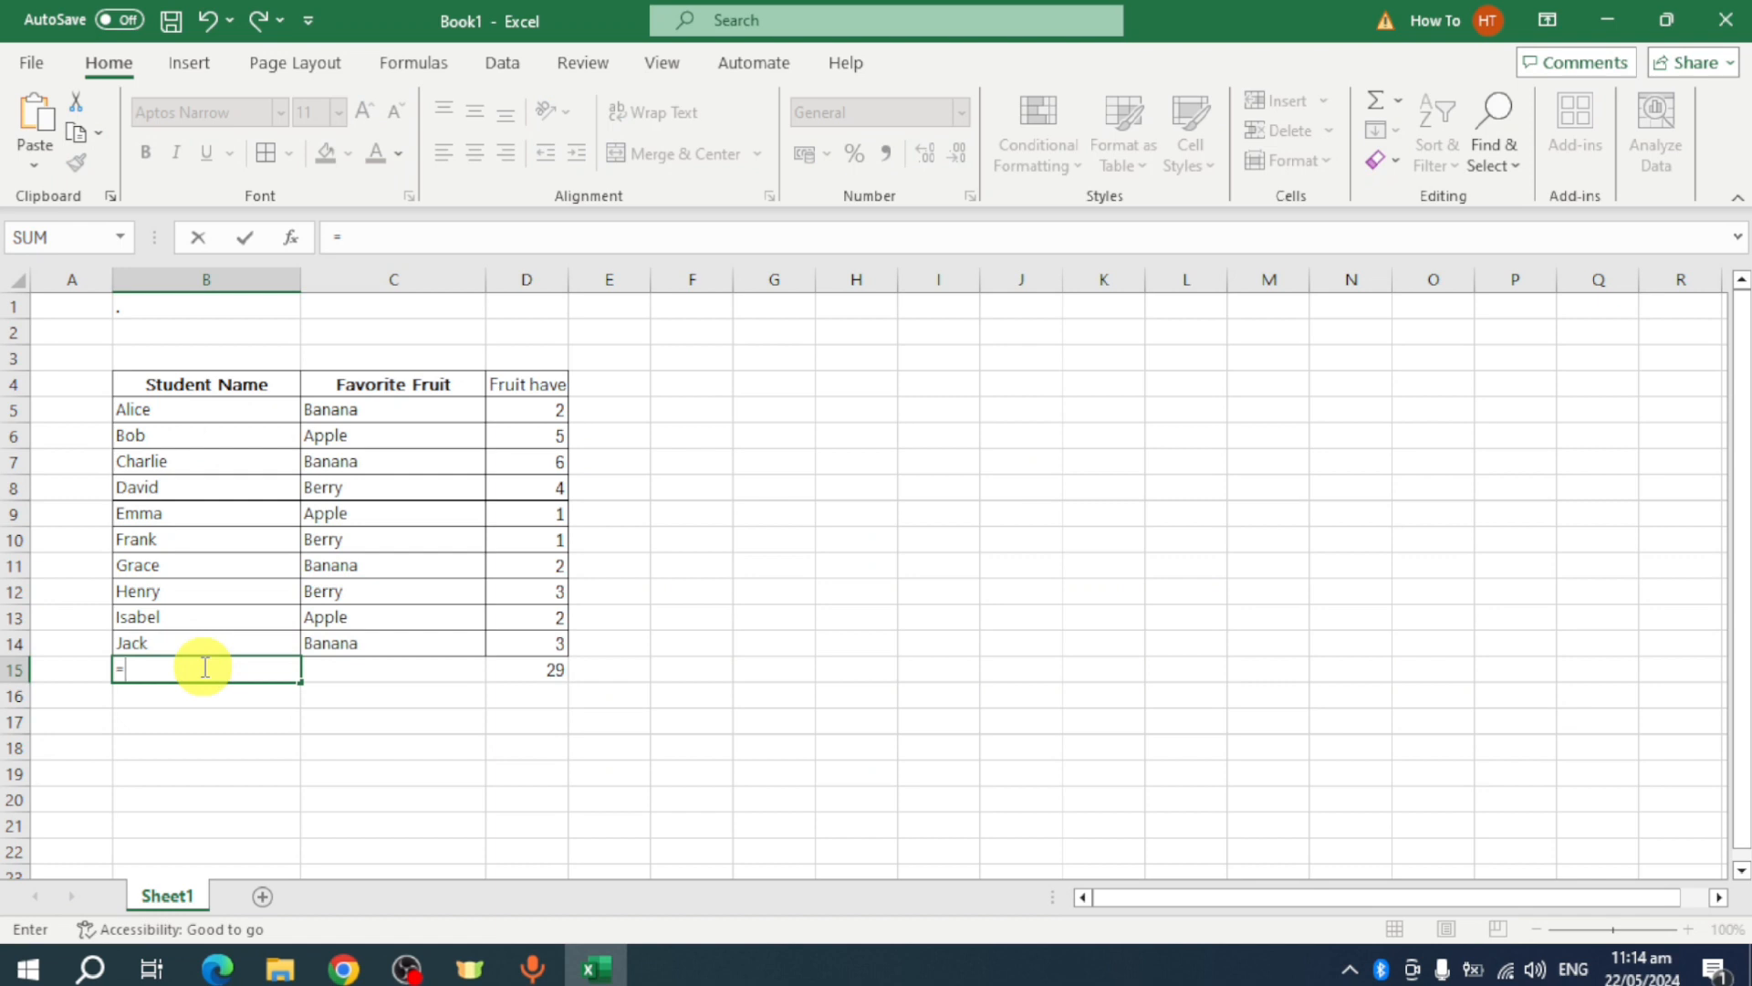
pyautogui.write('count')
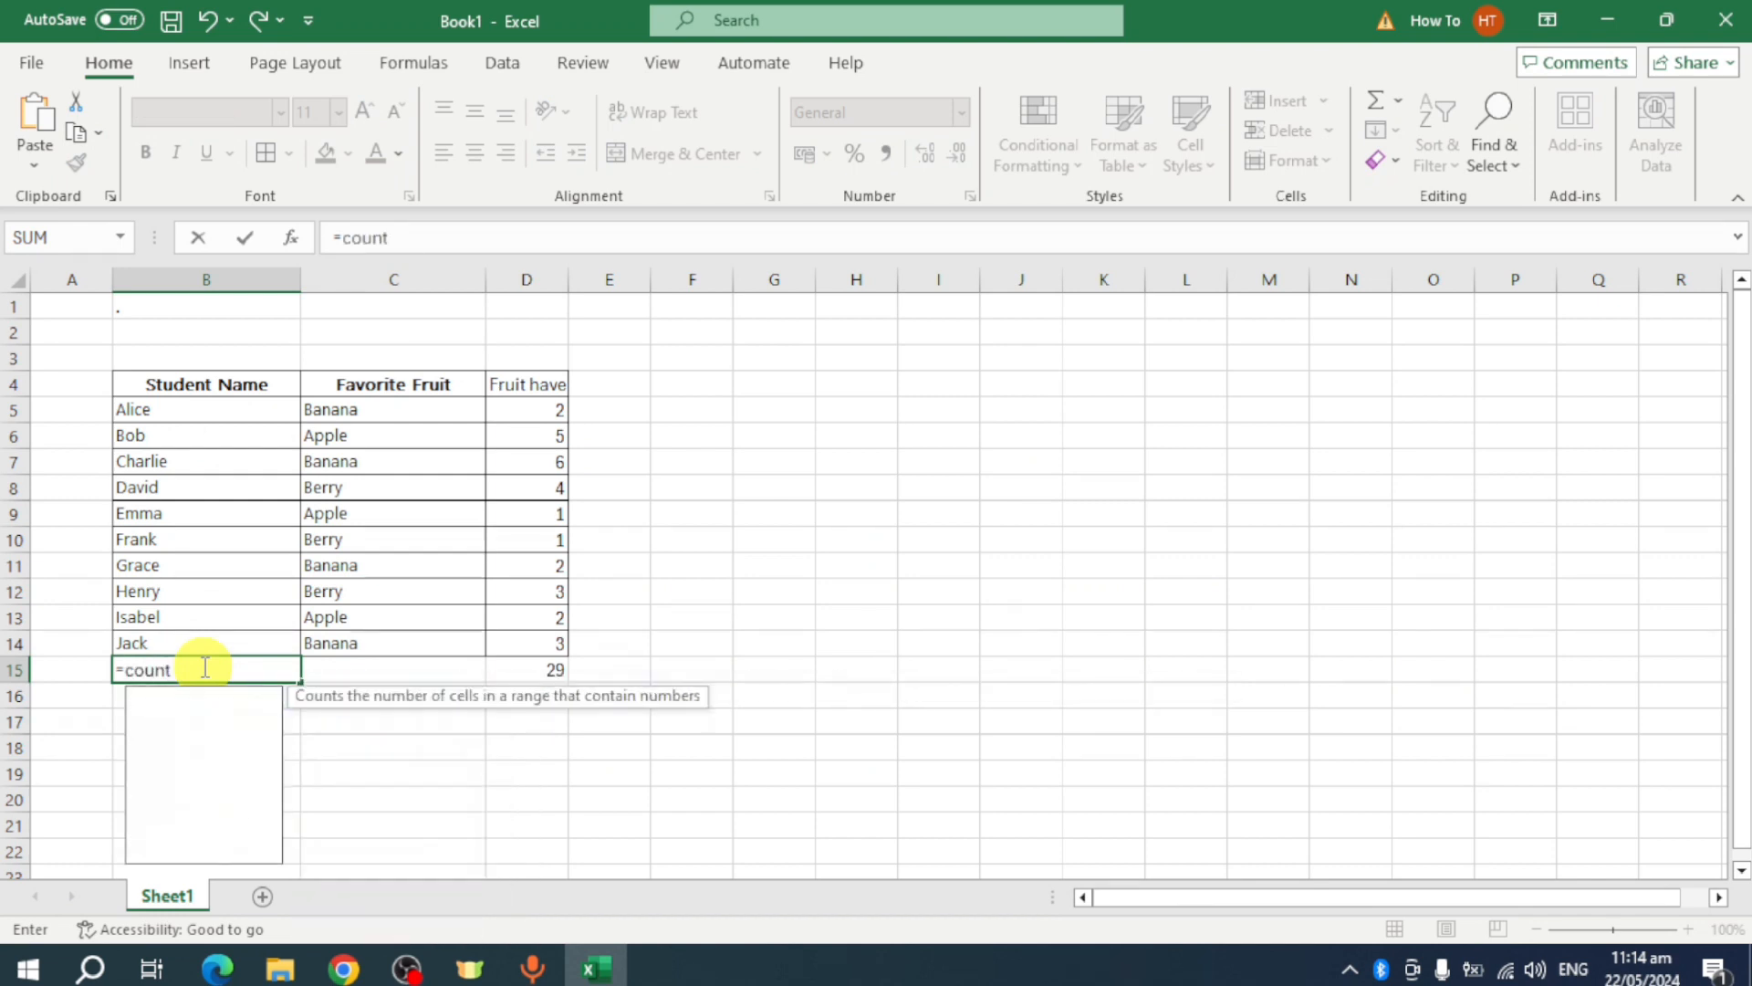
pyautogui.write('(')
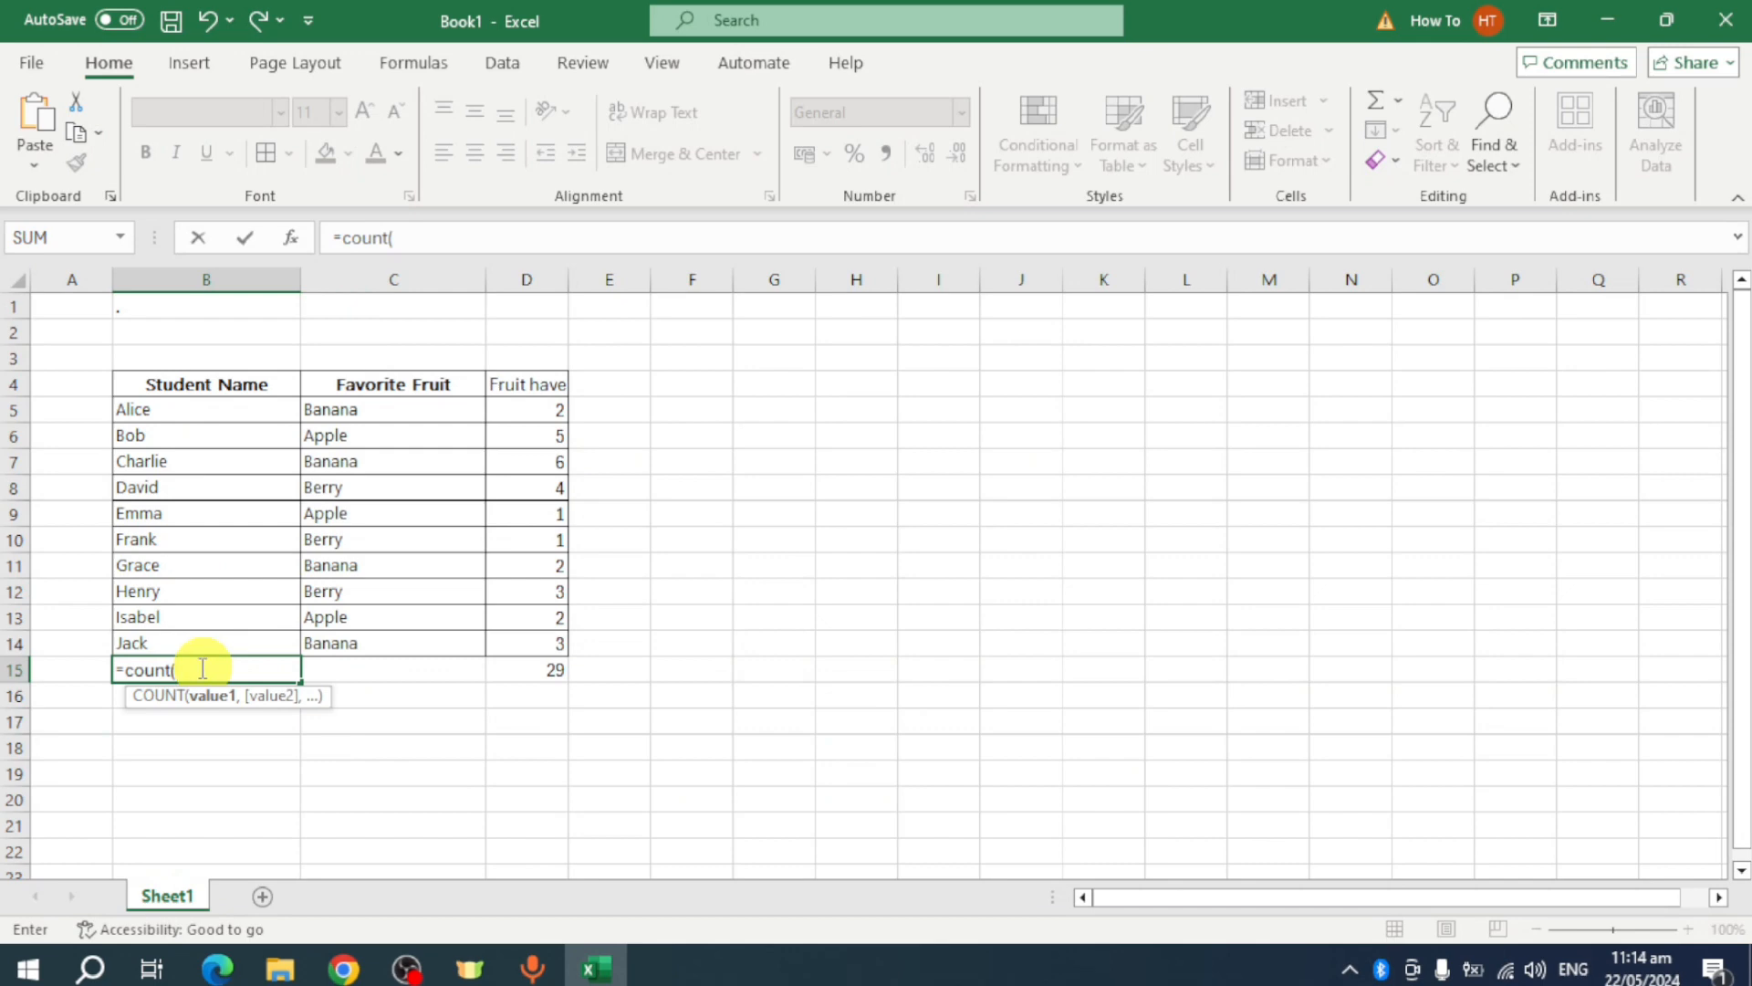
pyautogui.moveTo(204, 407); pyautogui.dragTo(189, 649)
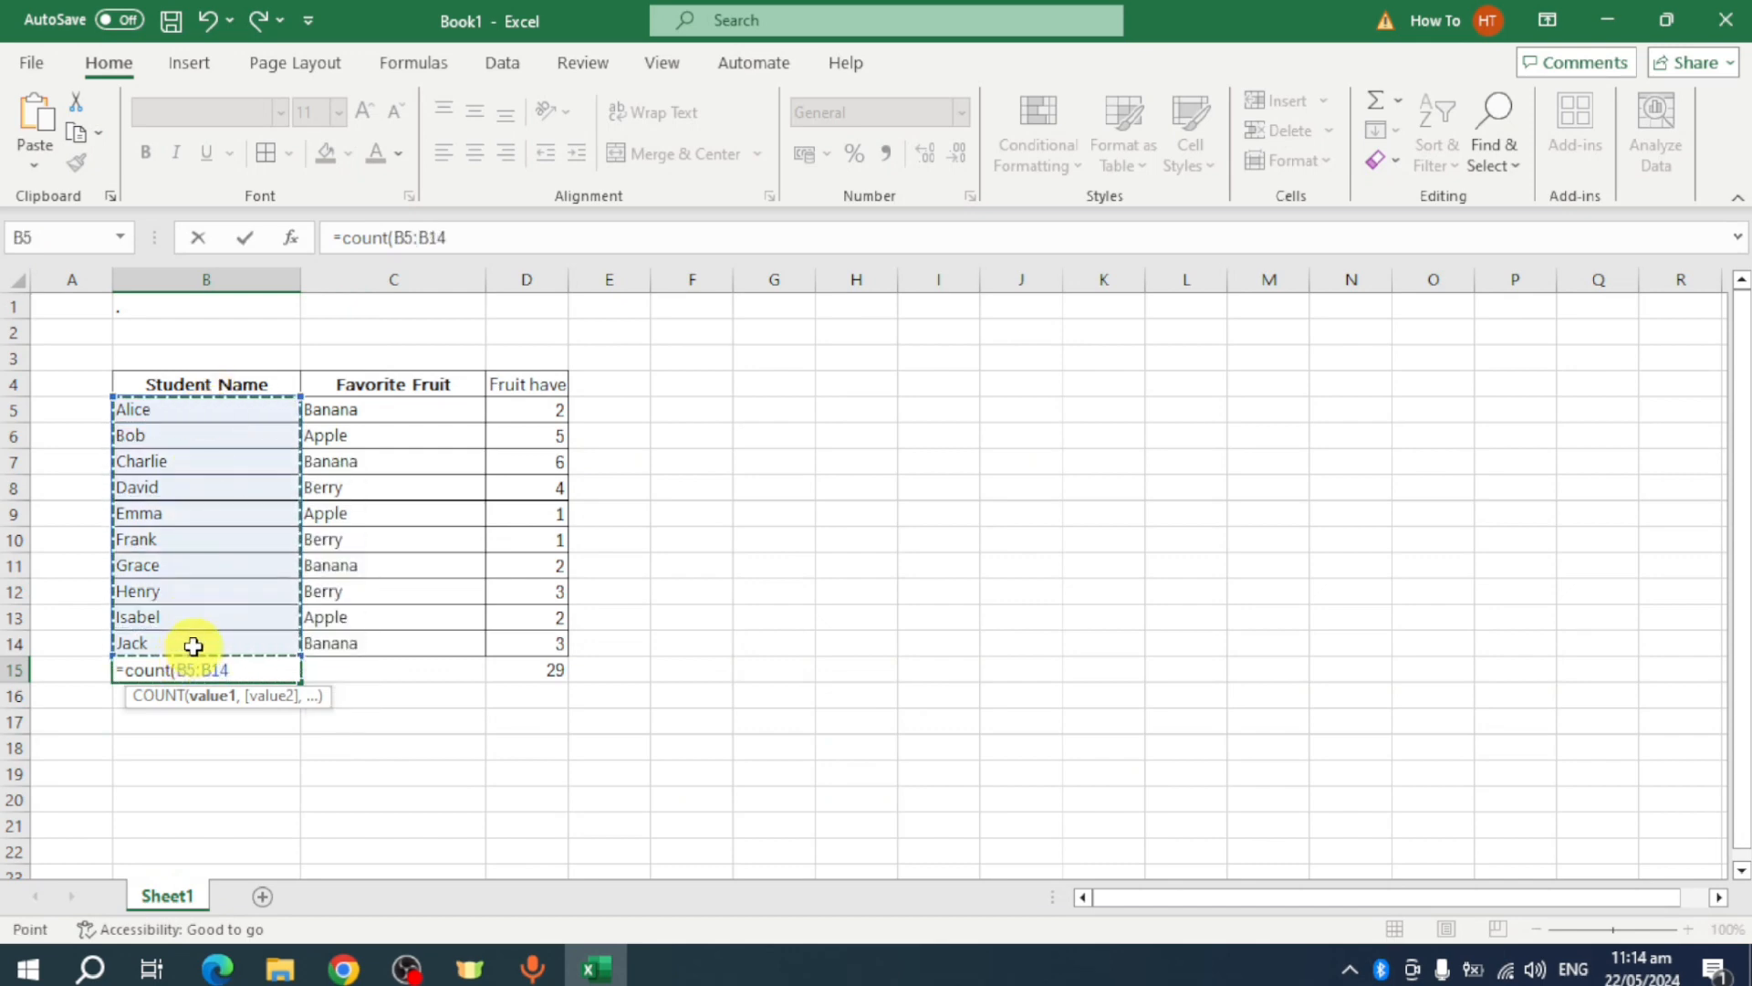
pyautogui.write(')')
pyautogui.press('Return')
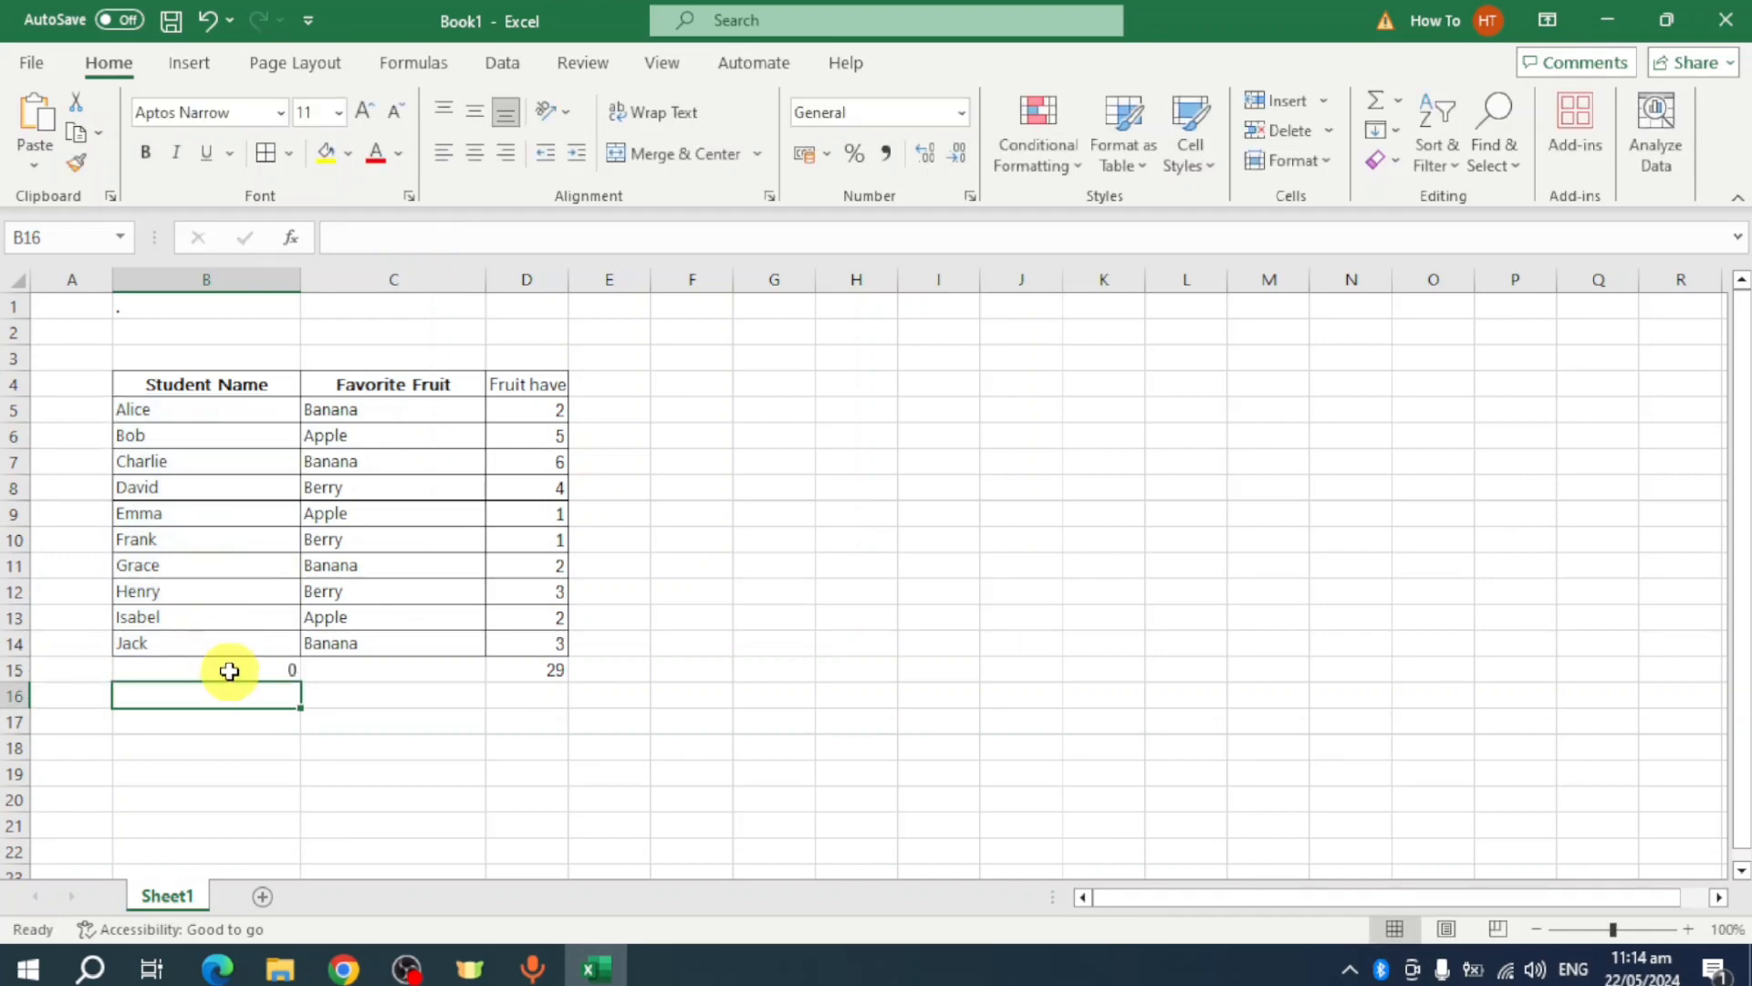
pyautogui.click(878, 563)
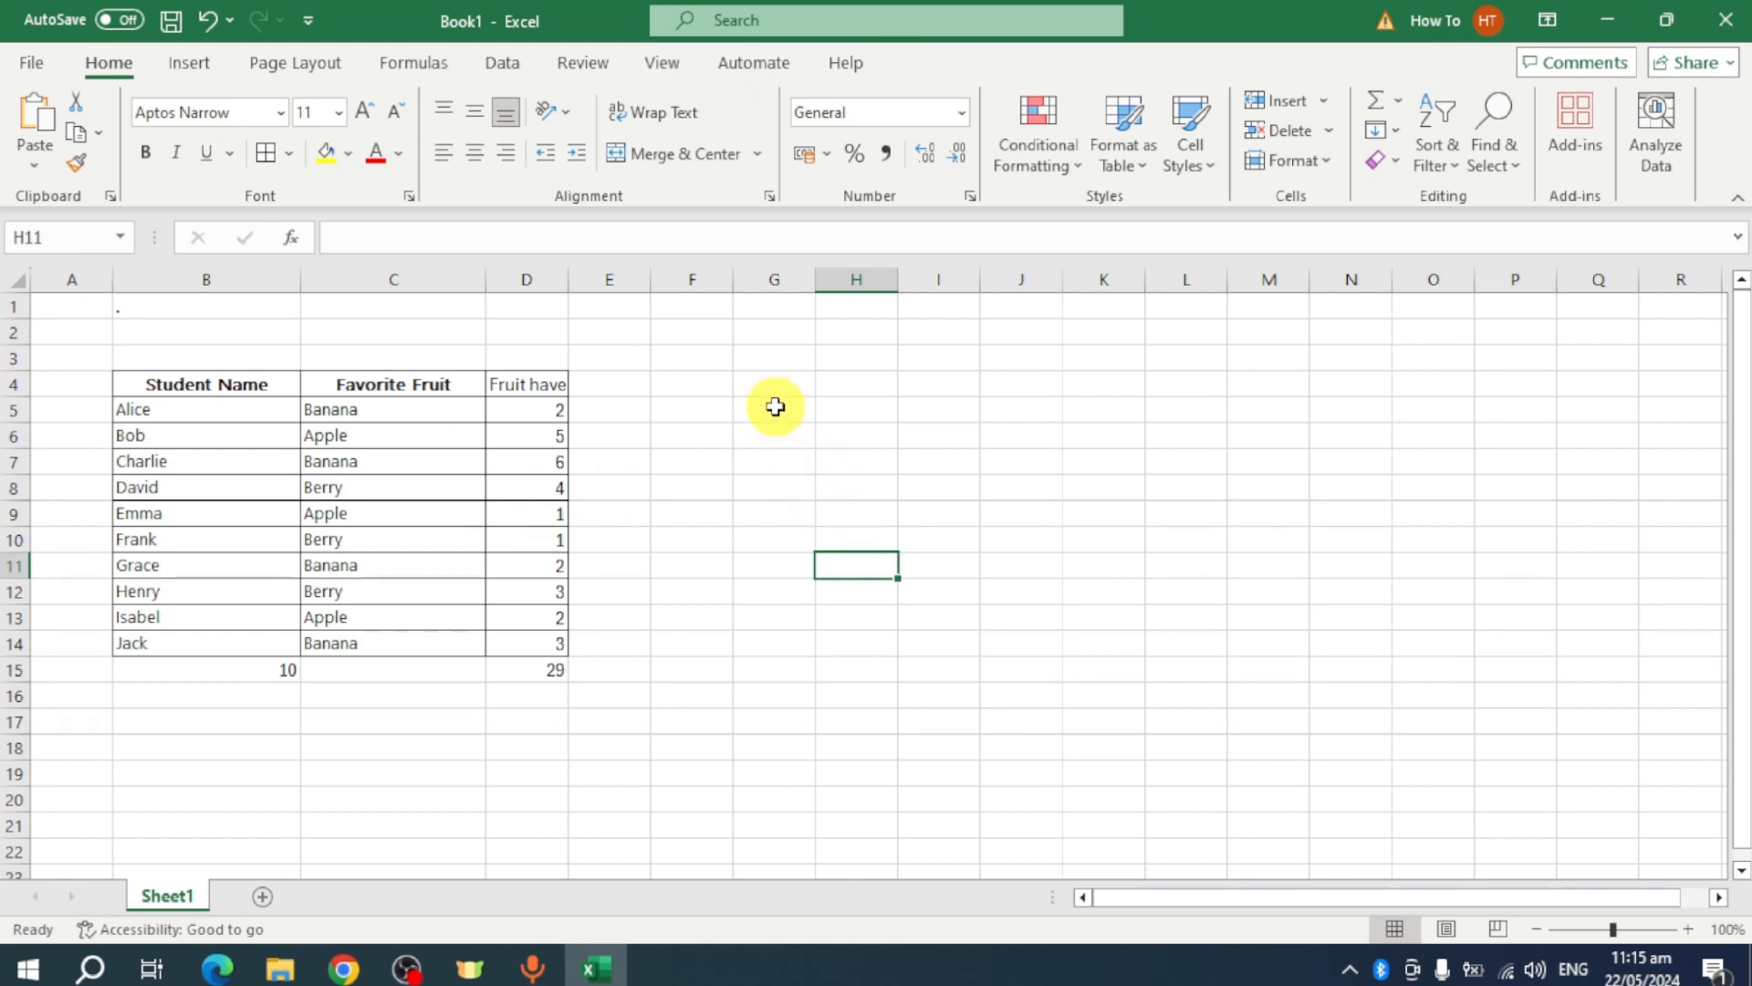
# - Select B4:D14 and examine the column, line, statistical and pie chart types available for it
pyautogui.moveTo(149, 383); pyautogui.dragTo(503, 643)
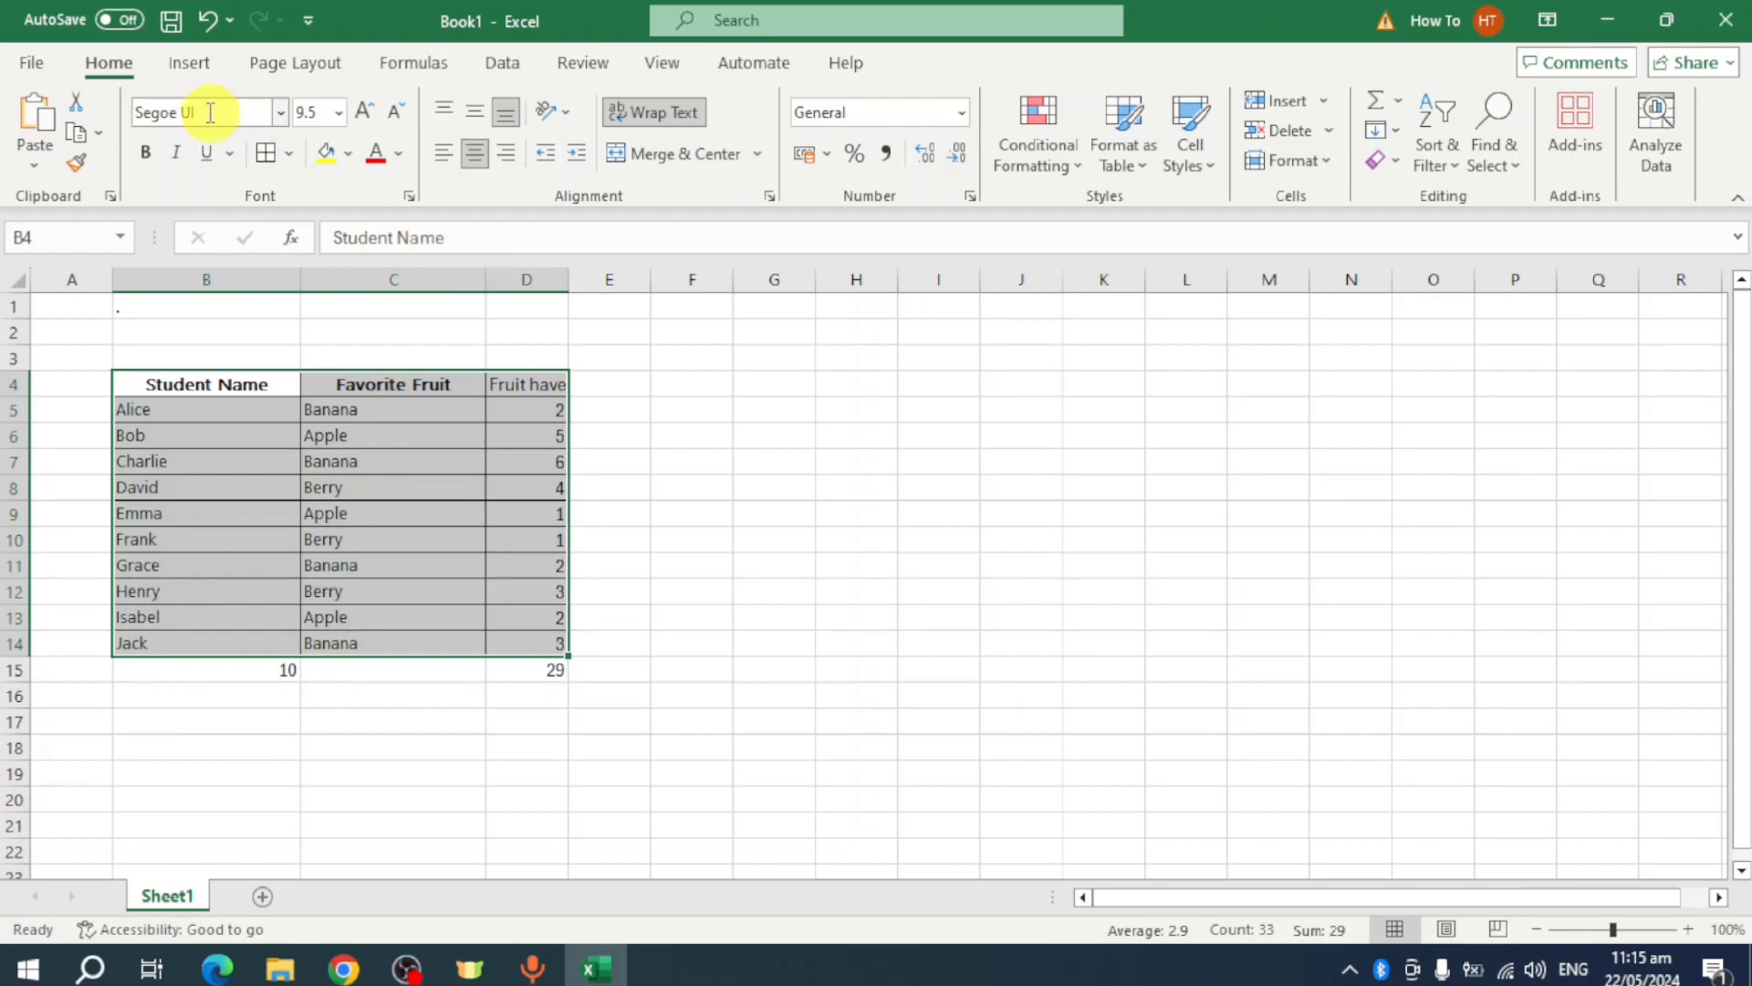
pyautogui.click(193, 66)
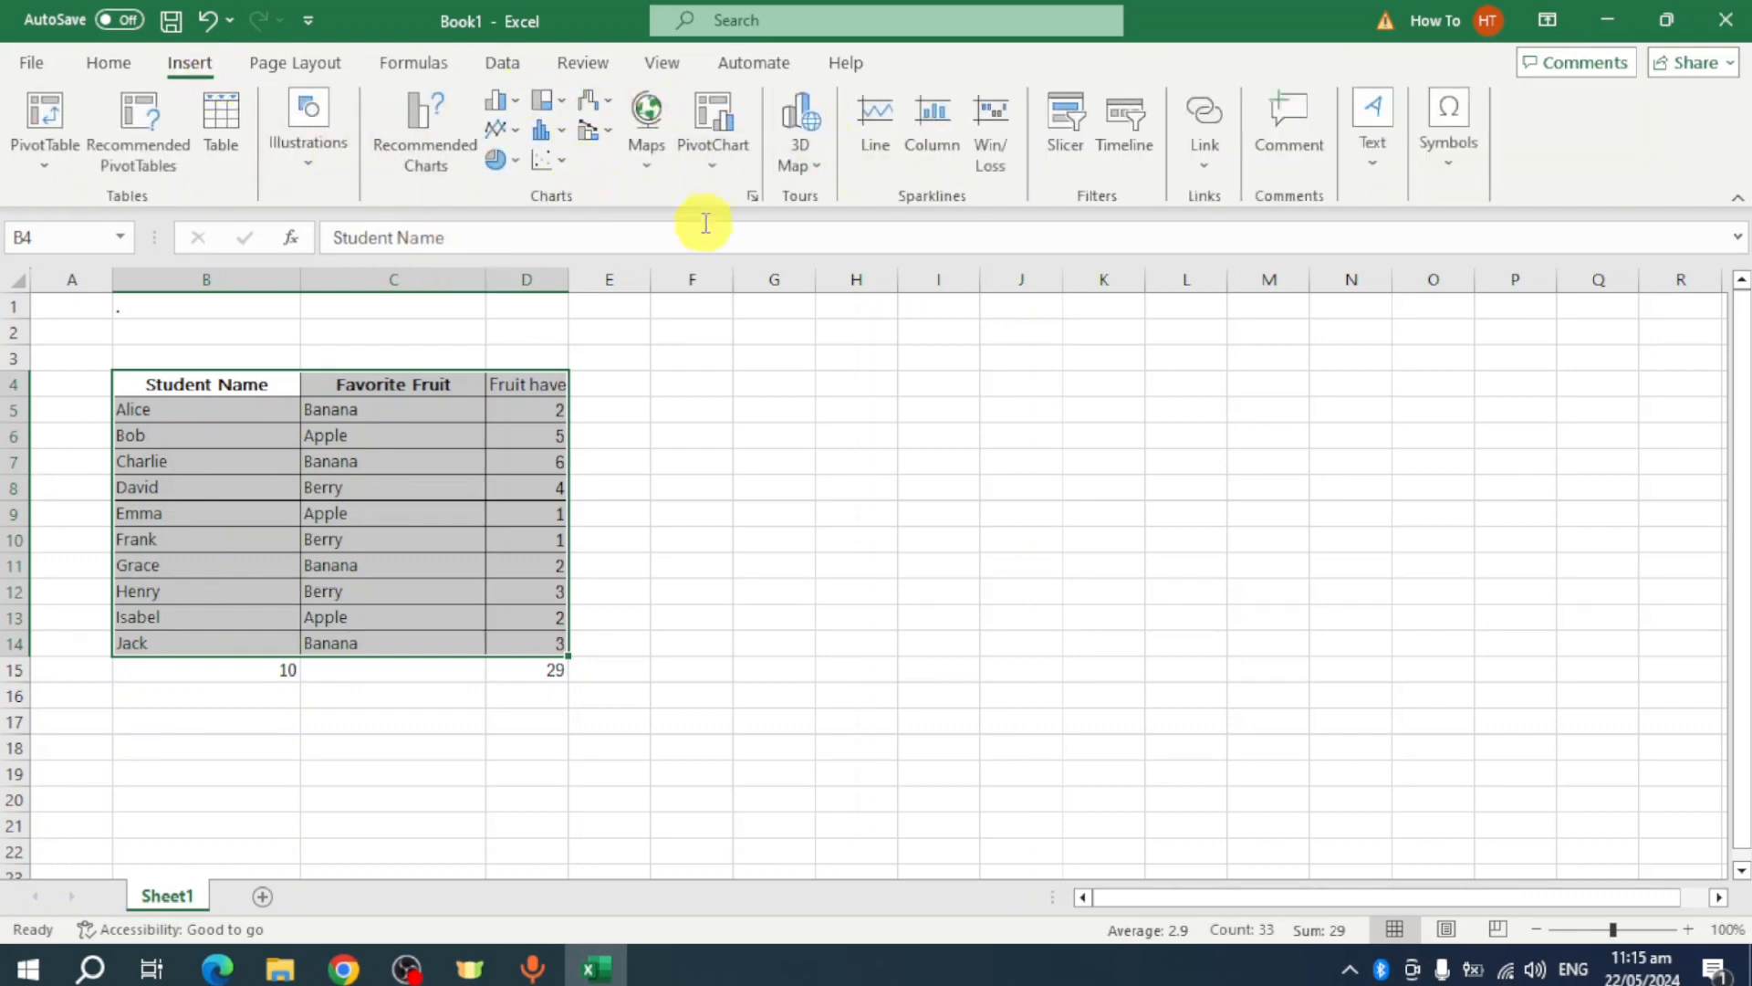
pyautogui.click(513, 107)
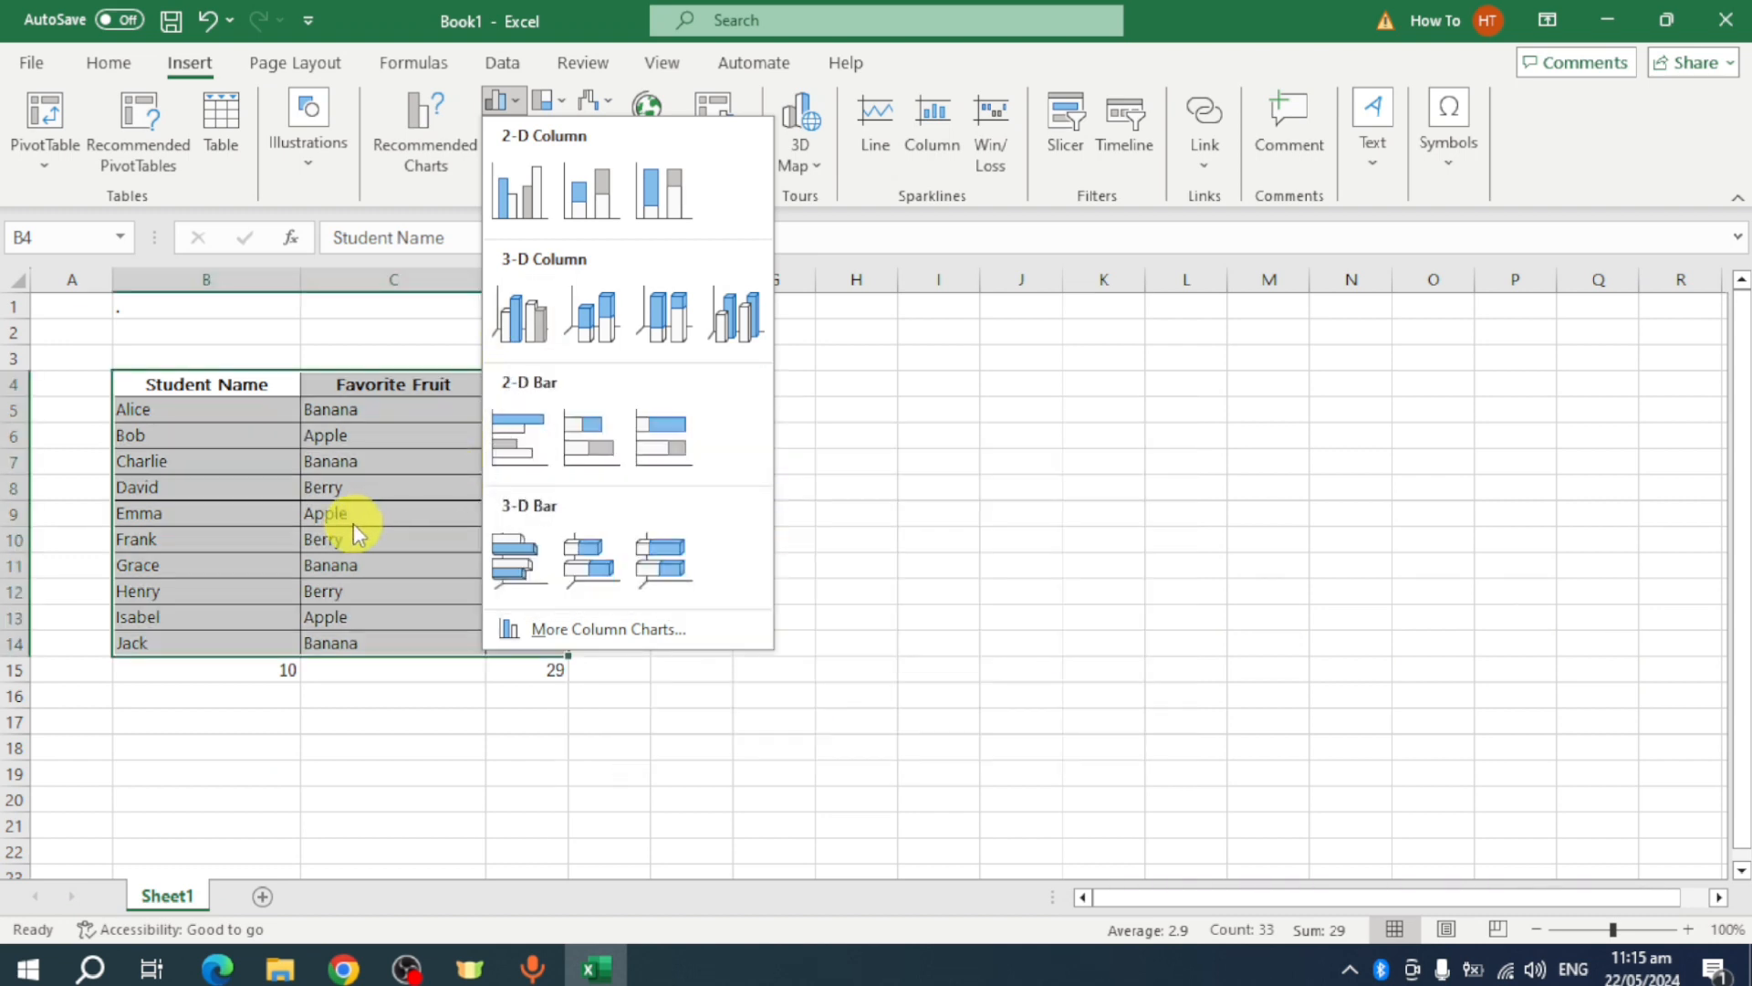
pyautogui.click(548, 101)
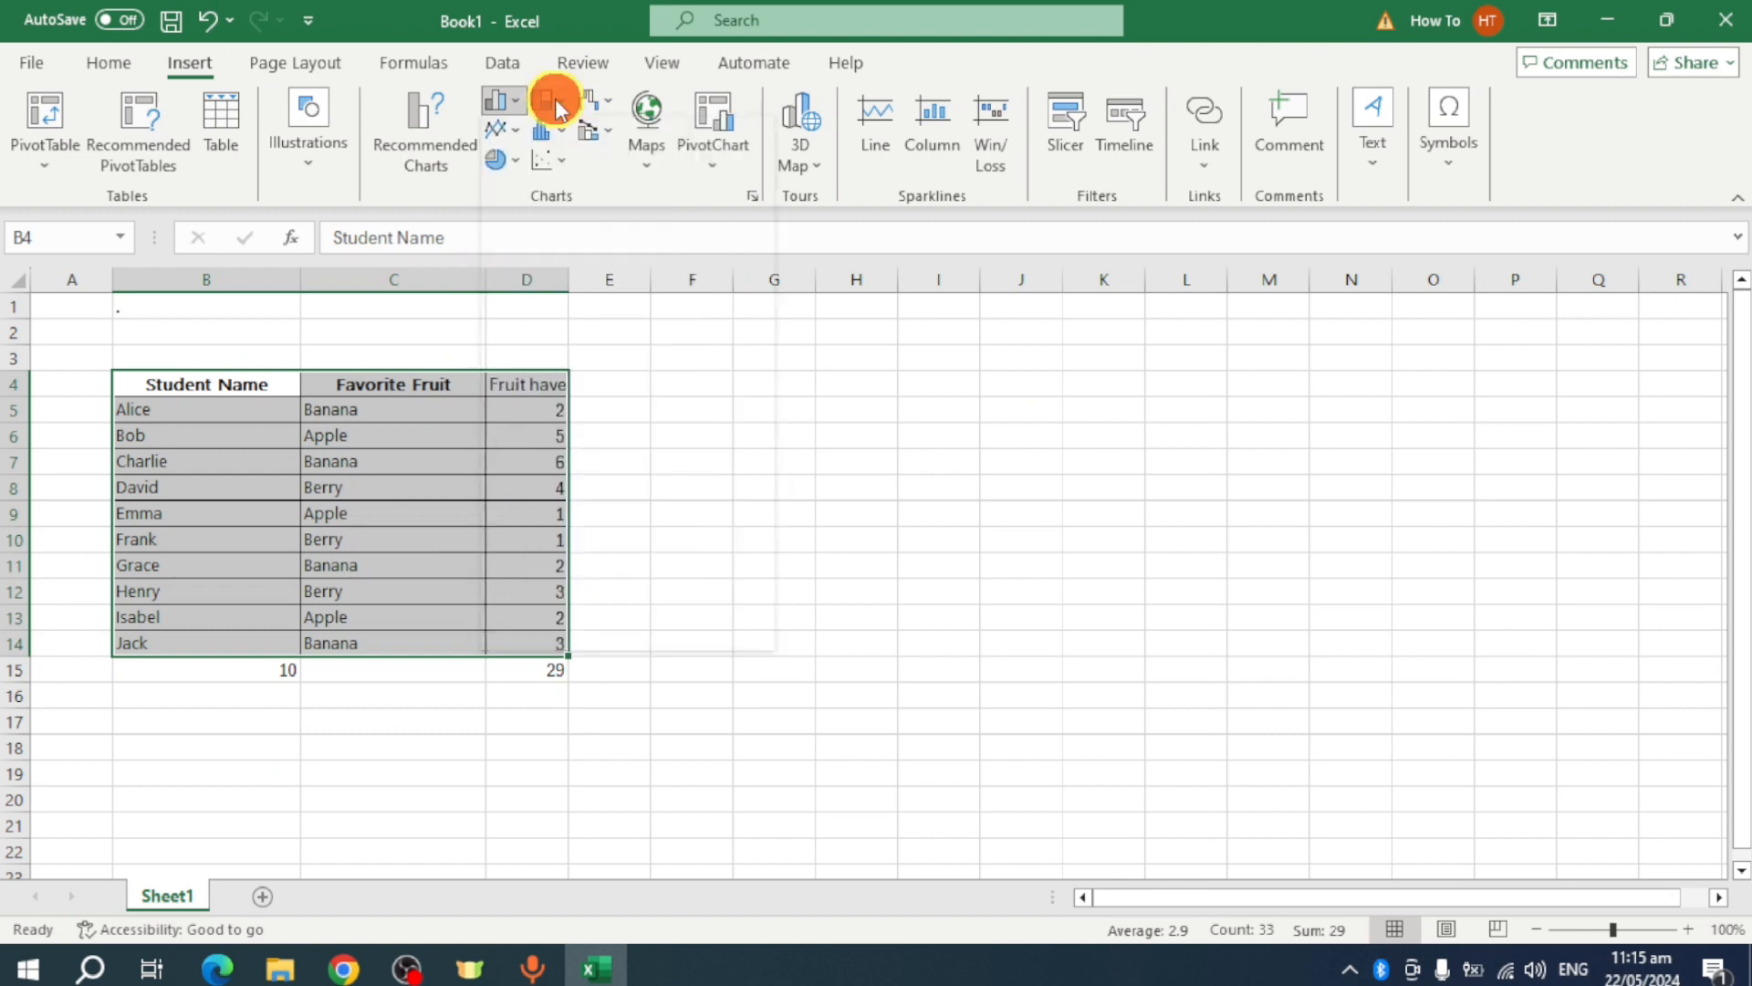
pyautogui.click(500, 129)
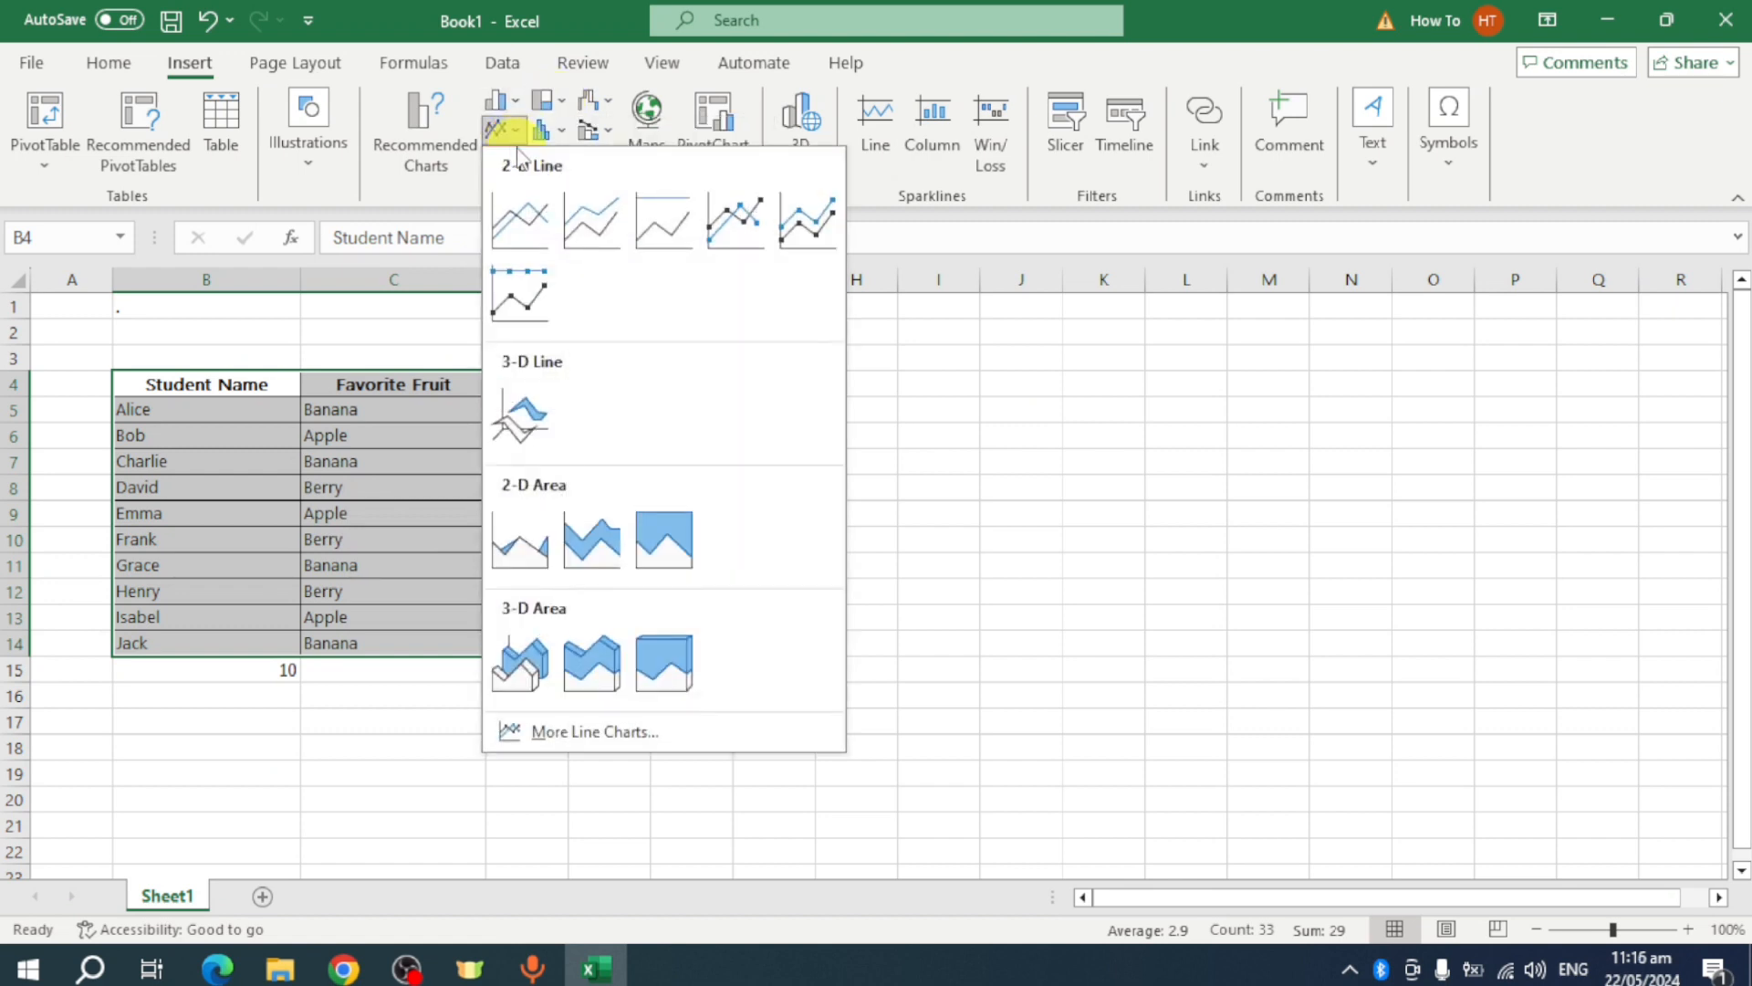
pyautogui.click(555, 126)
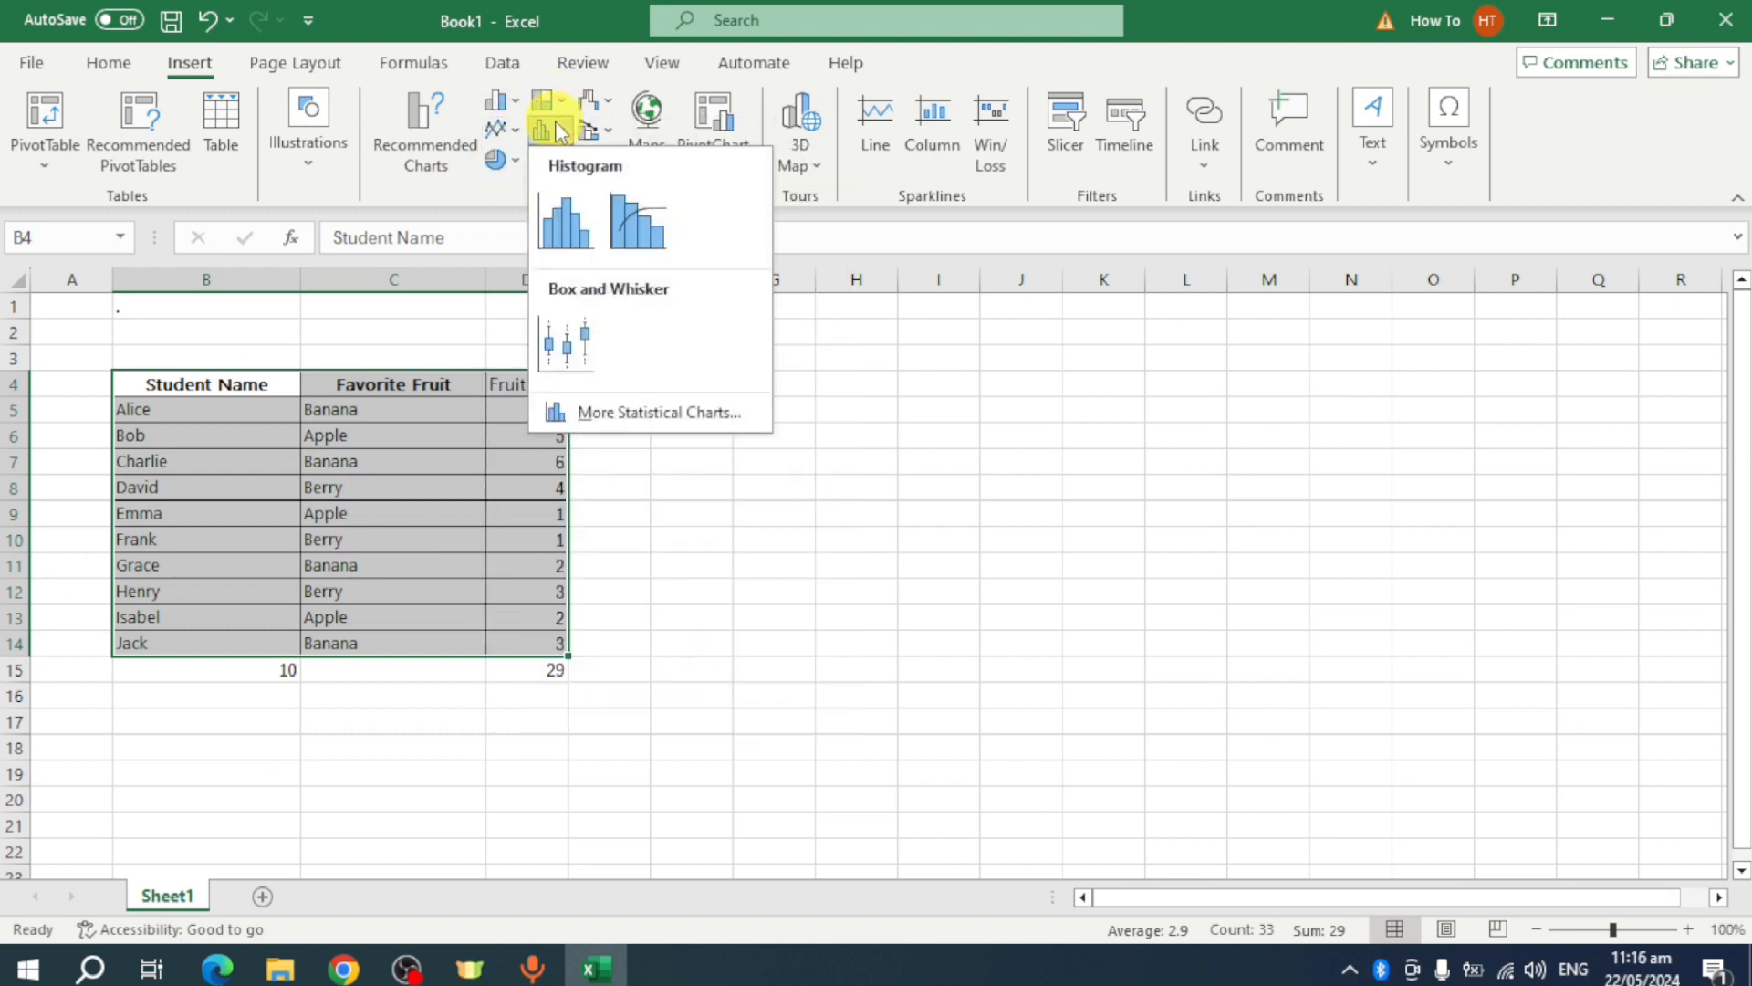
pyautogui.click(497, 160)
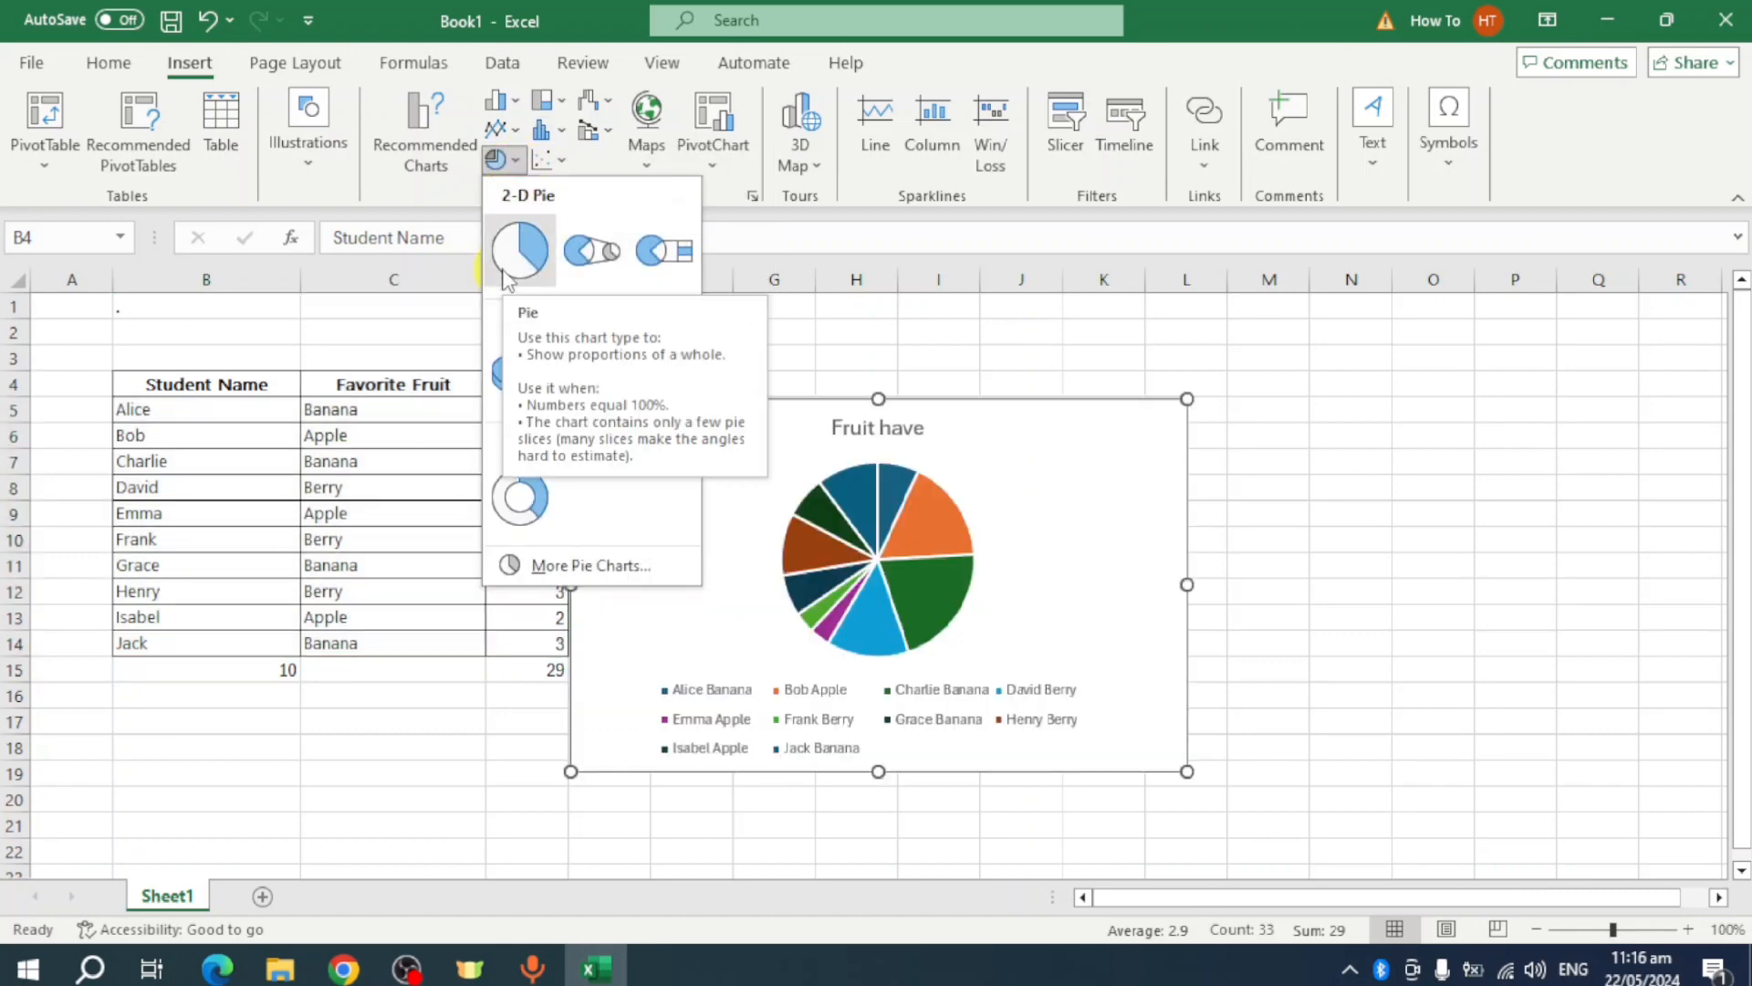
pyautogui.click(383, 422)
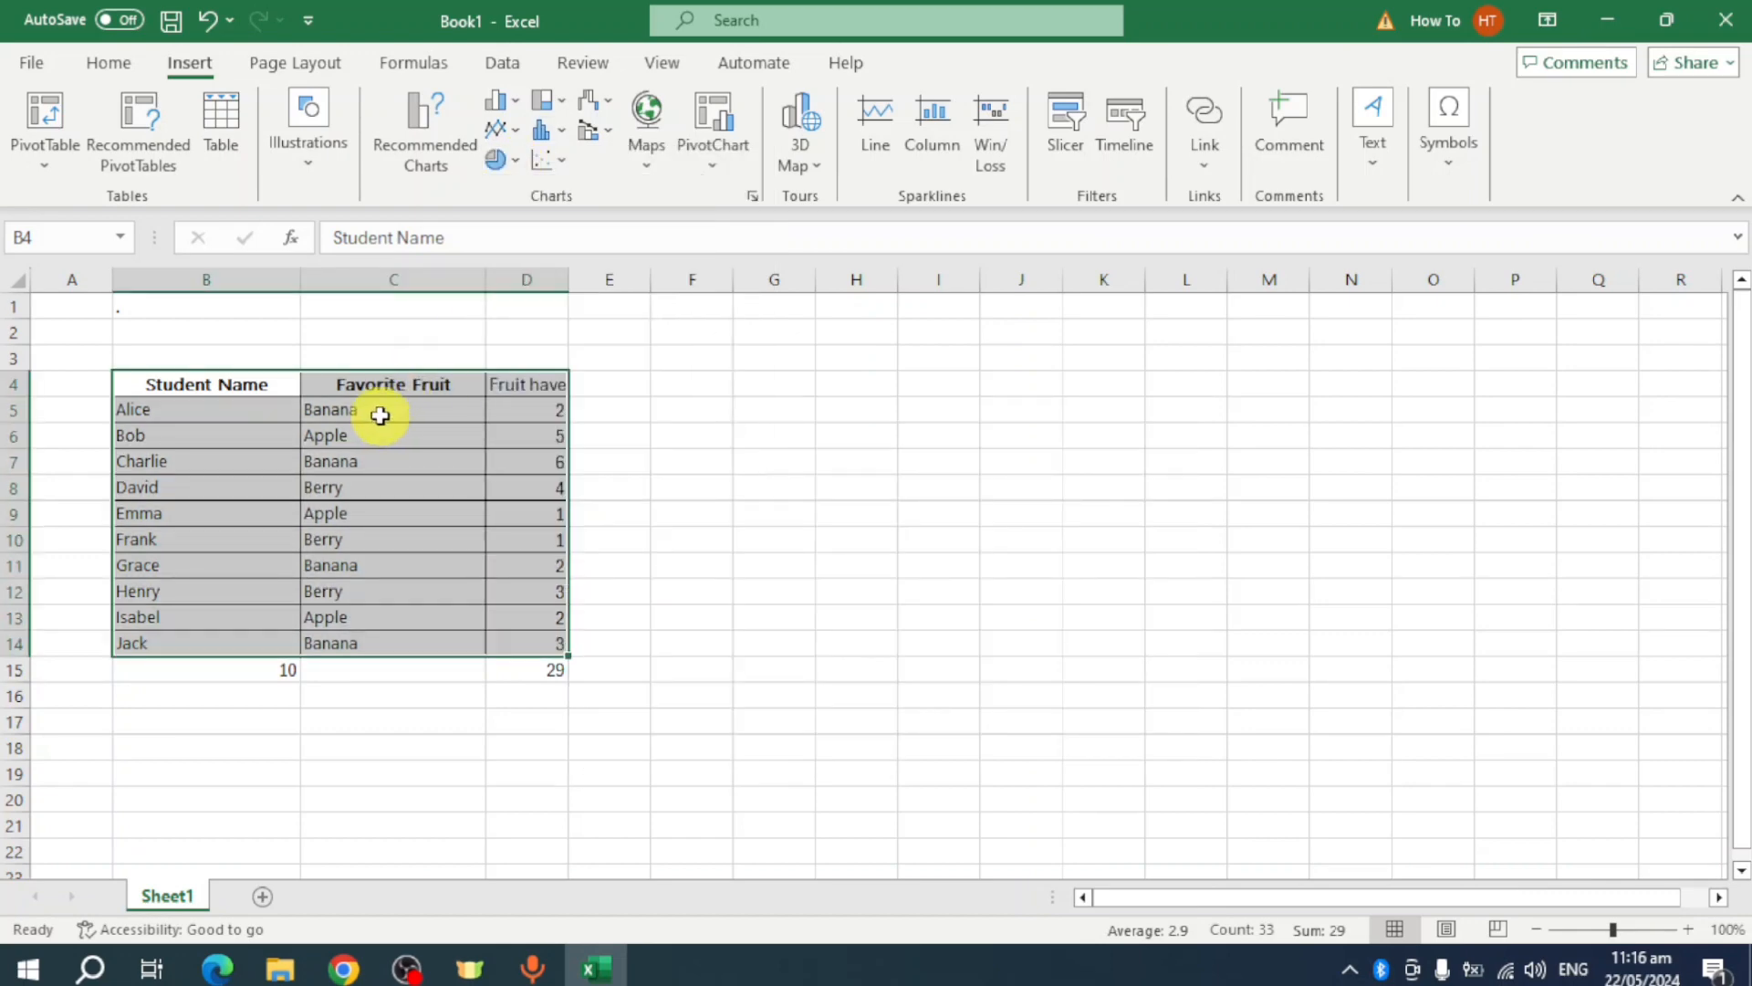
# - Preview a 3-D column chart of just the names and fruits in B5:C14, without inserting it
pyautogui.moveTo(379, 416); pyautogui.dragTo(352, 638)
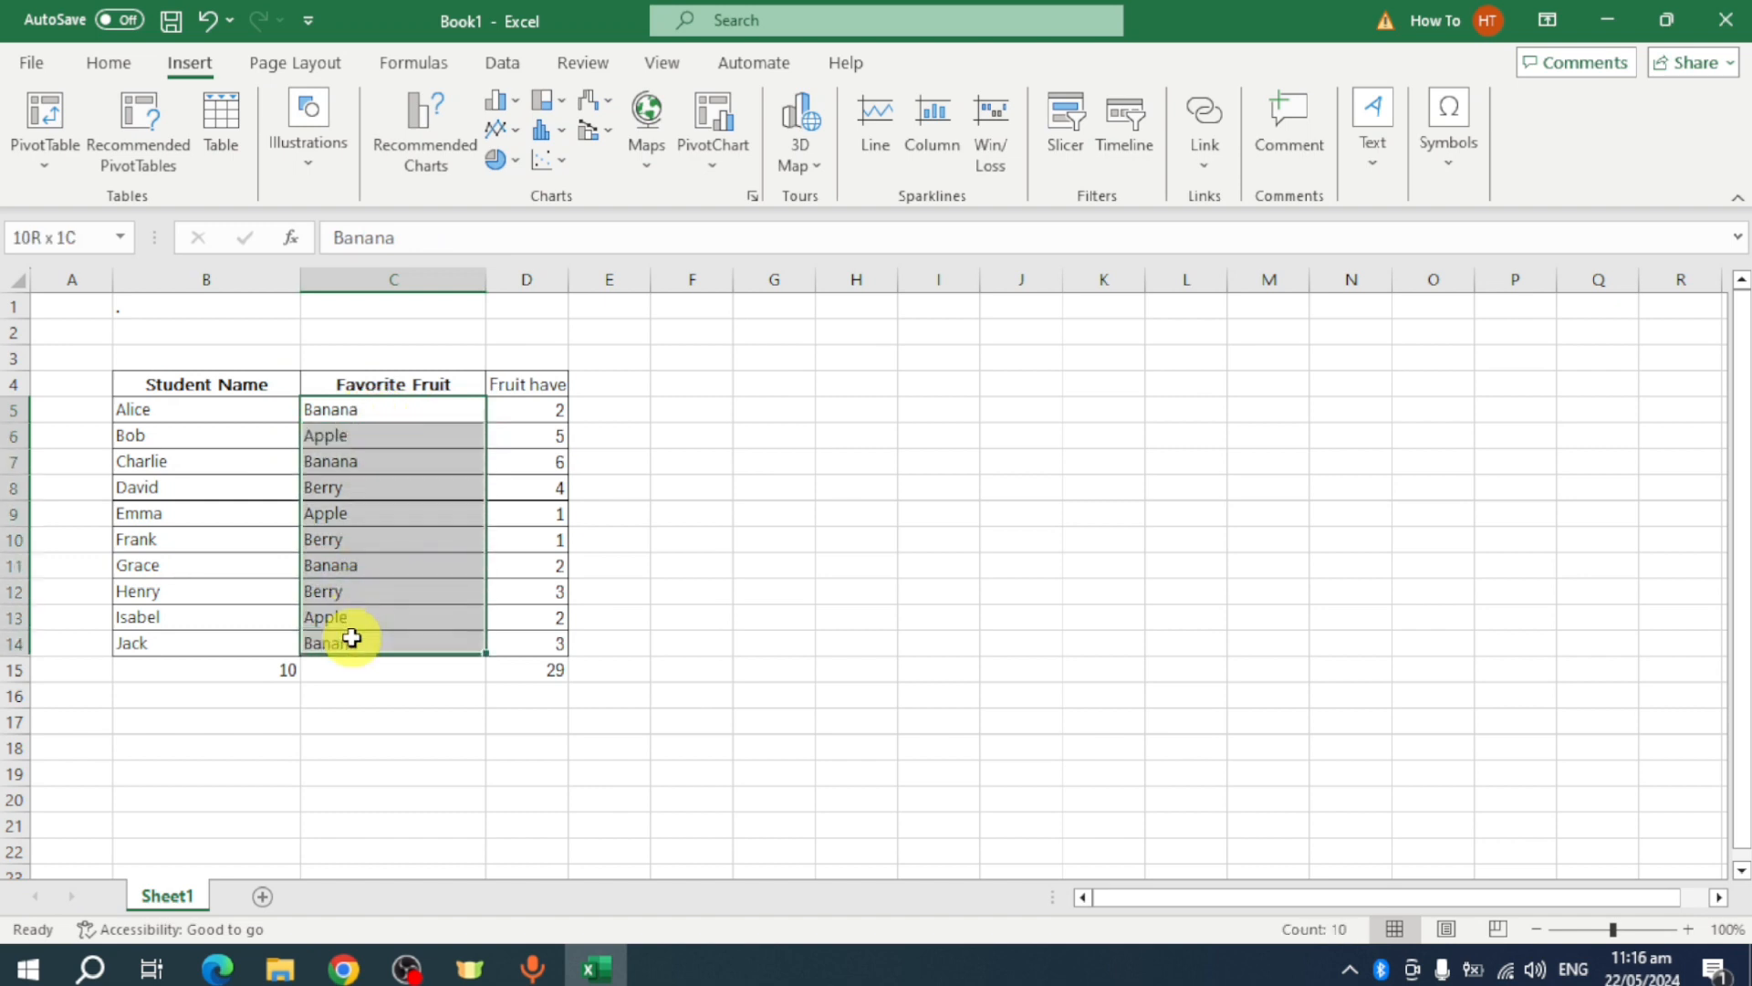
pyautogui.moveTo(199, 407); pyautogui.dragTo(367, 641)
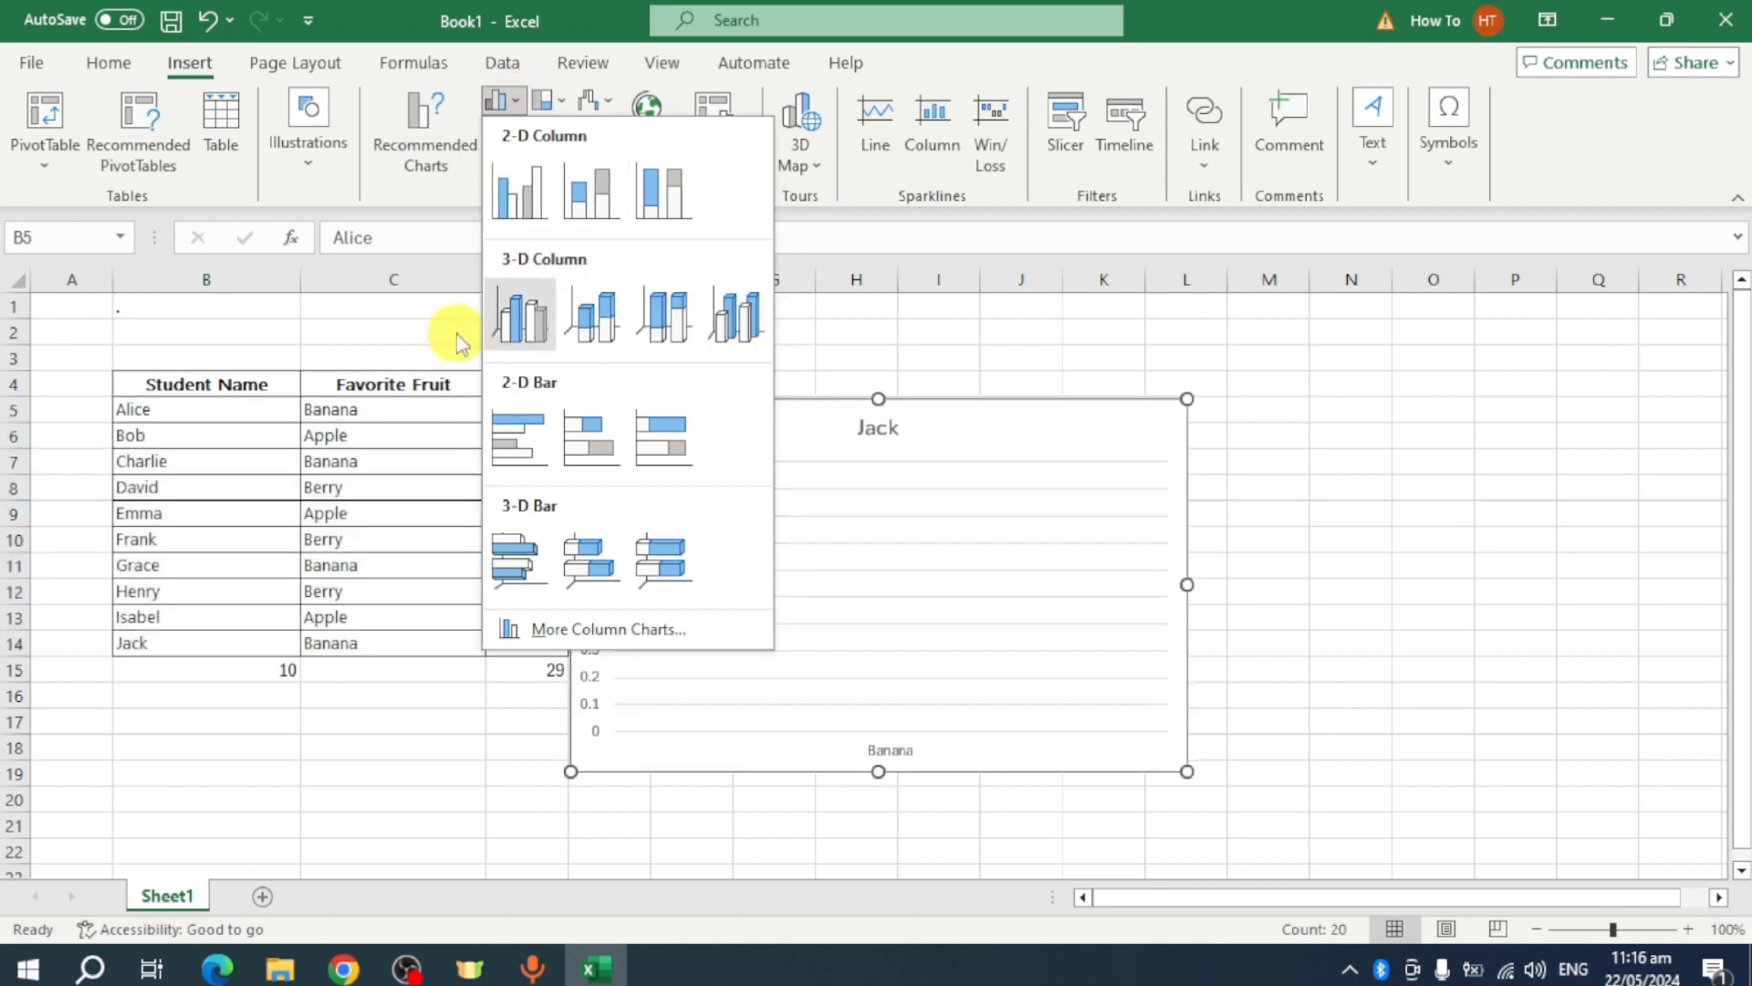
pyautogui.click(377, 833)
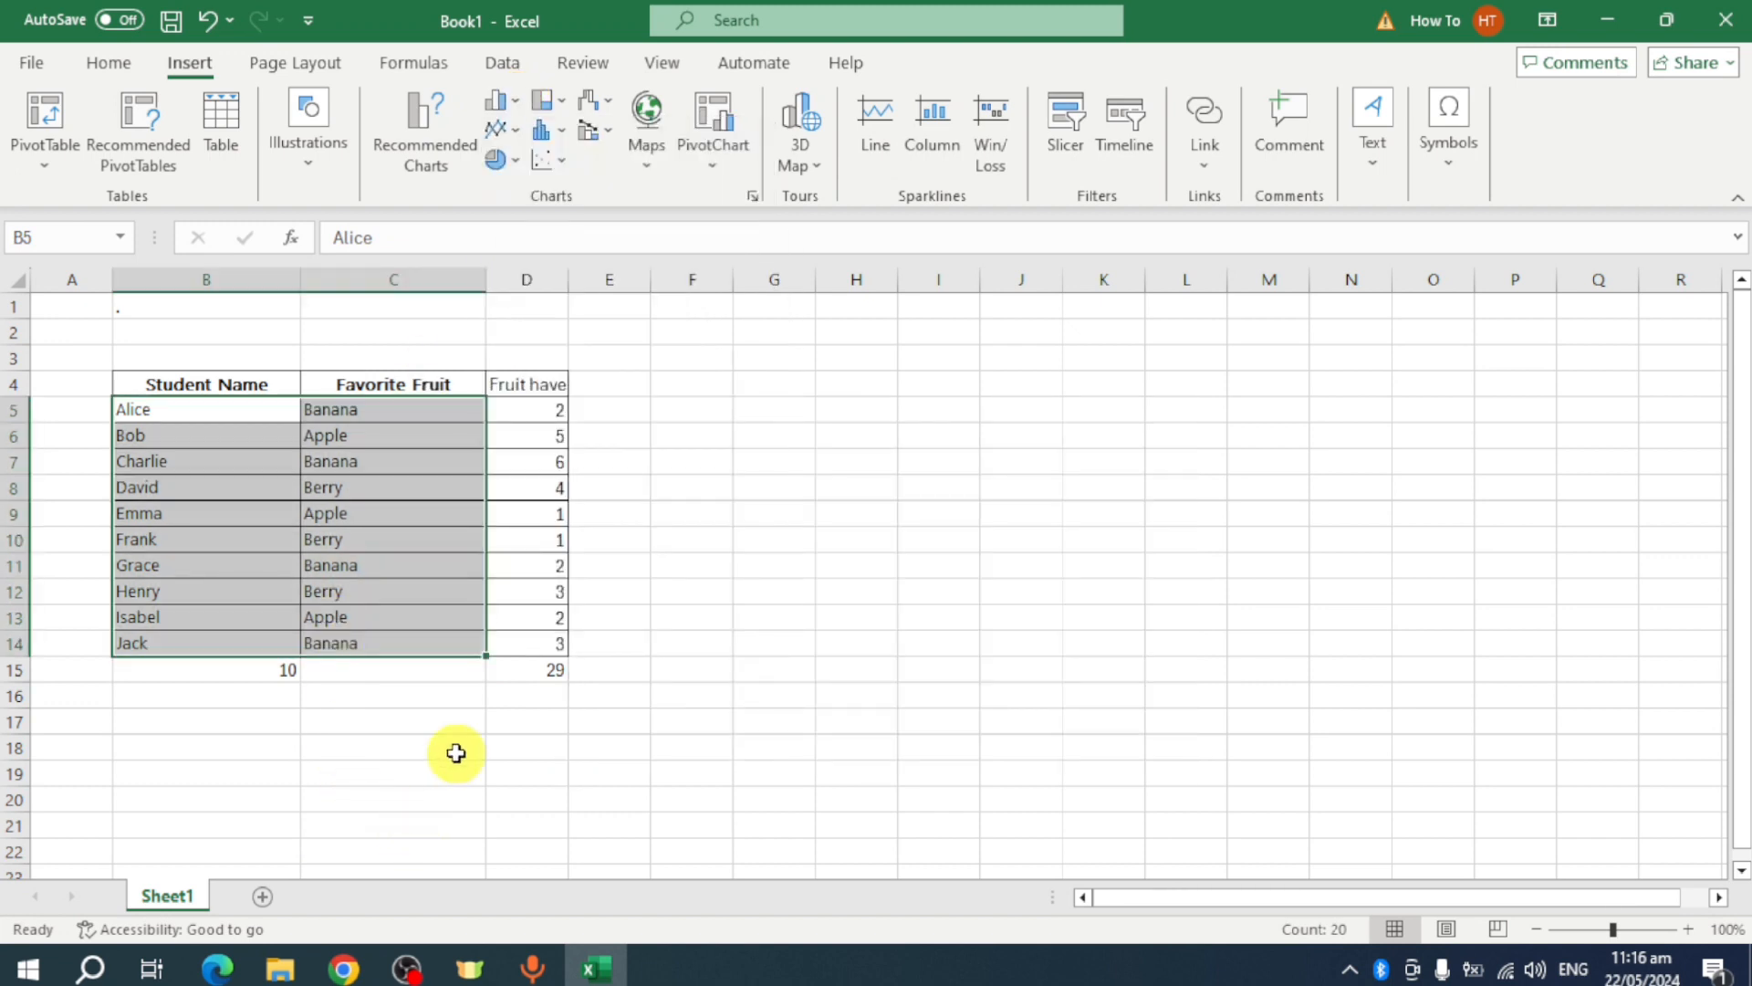
pyautogui.click(654, 514)
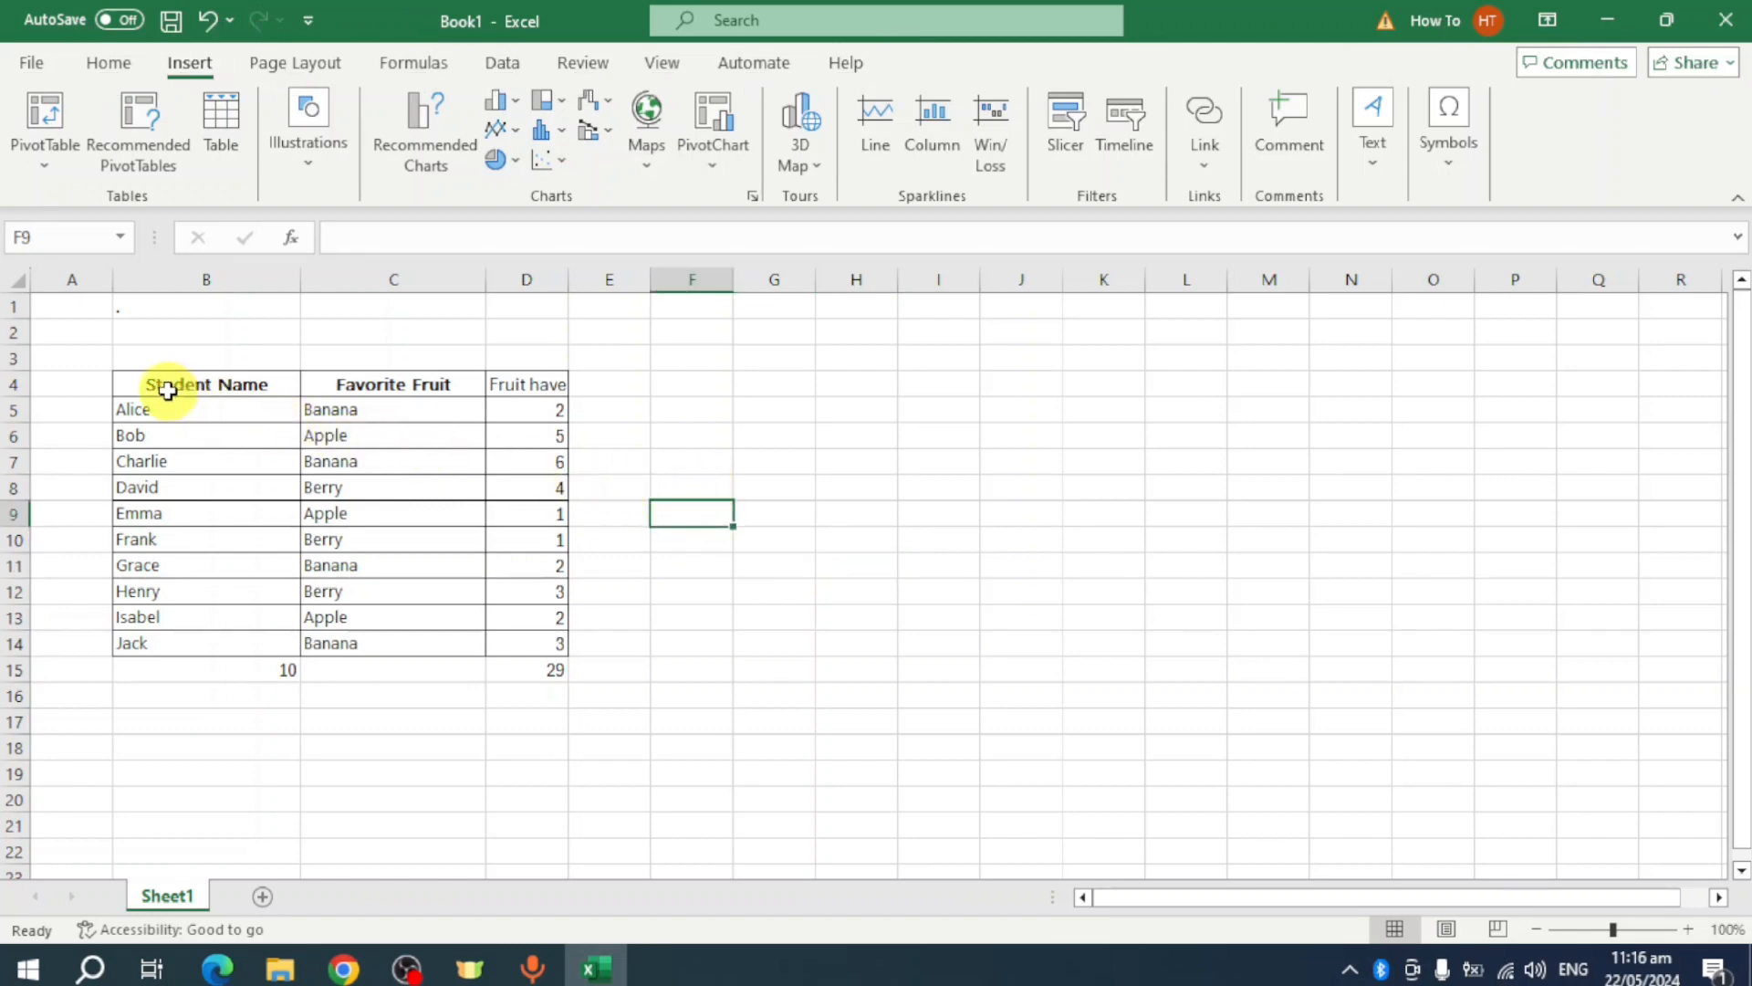
# - Compare the recommended charts for B4:D14, including pie and Pareto, and insert the clustered column chart
pyautogui.moveTo(161, 387); pyautogui.dragTo(501, 637)
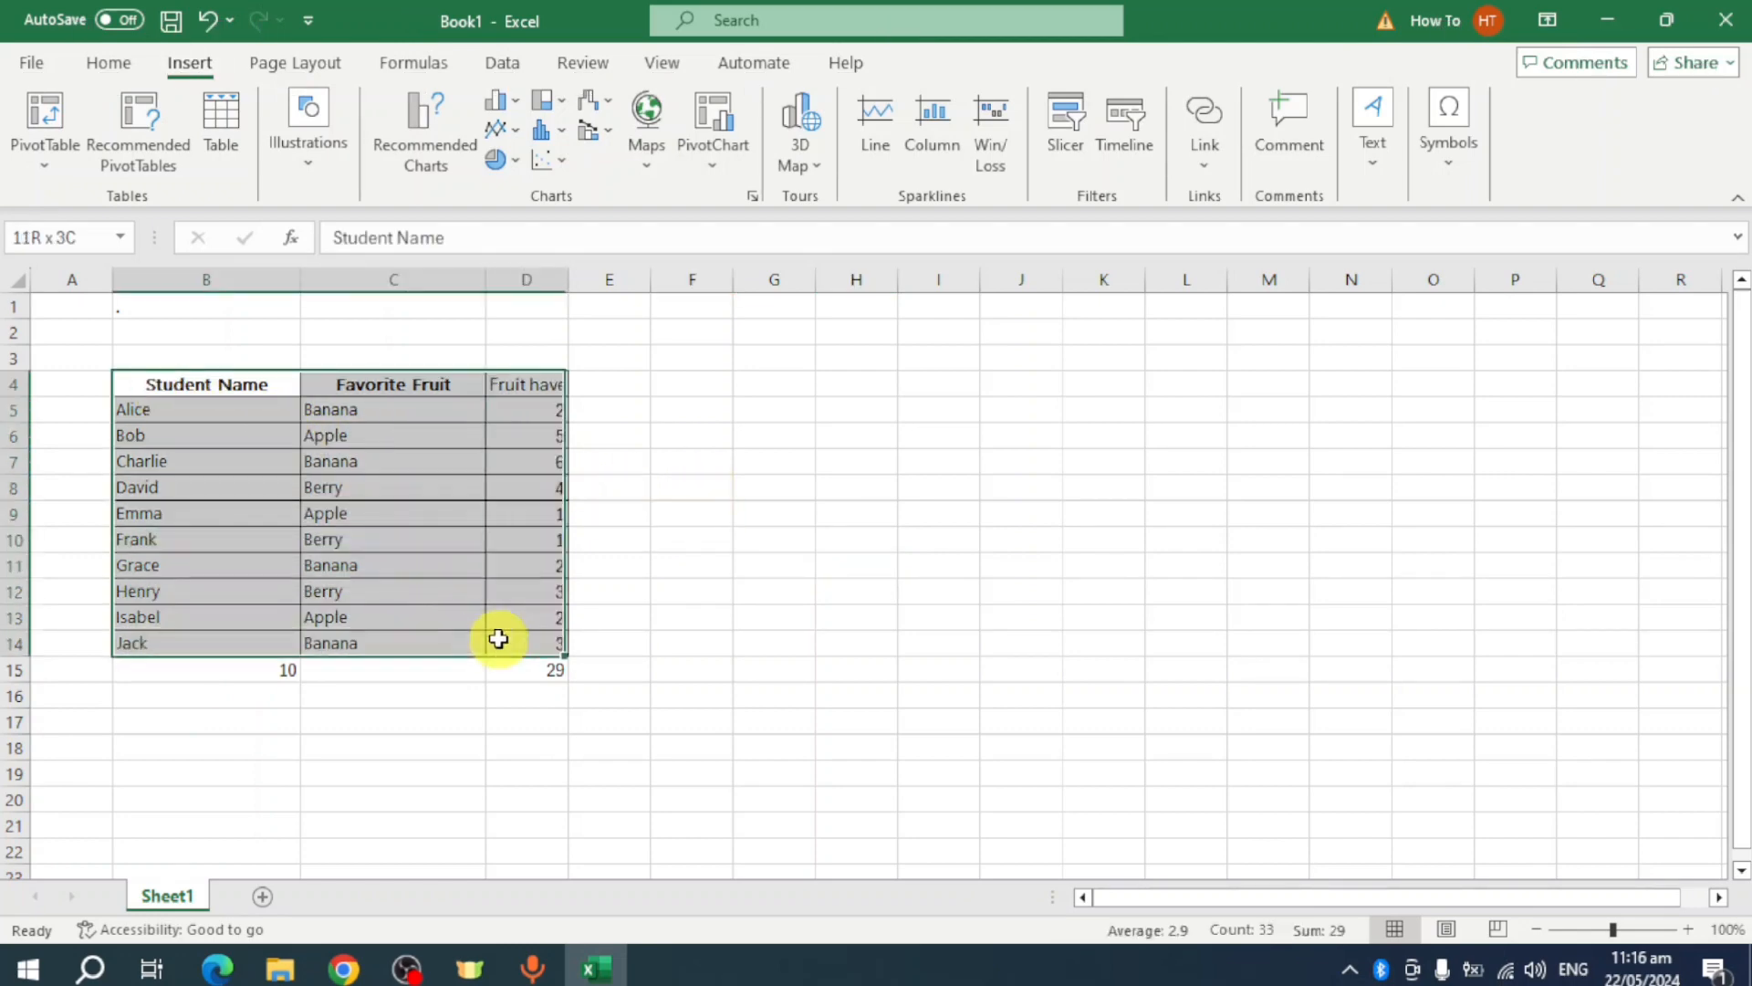
pyautogui.click(439, 133)
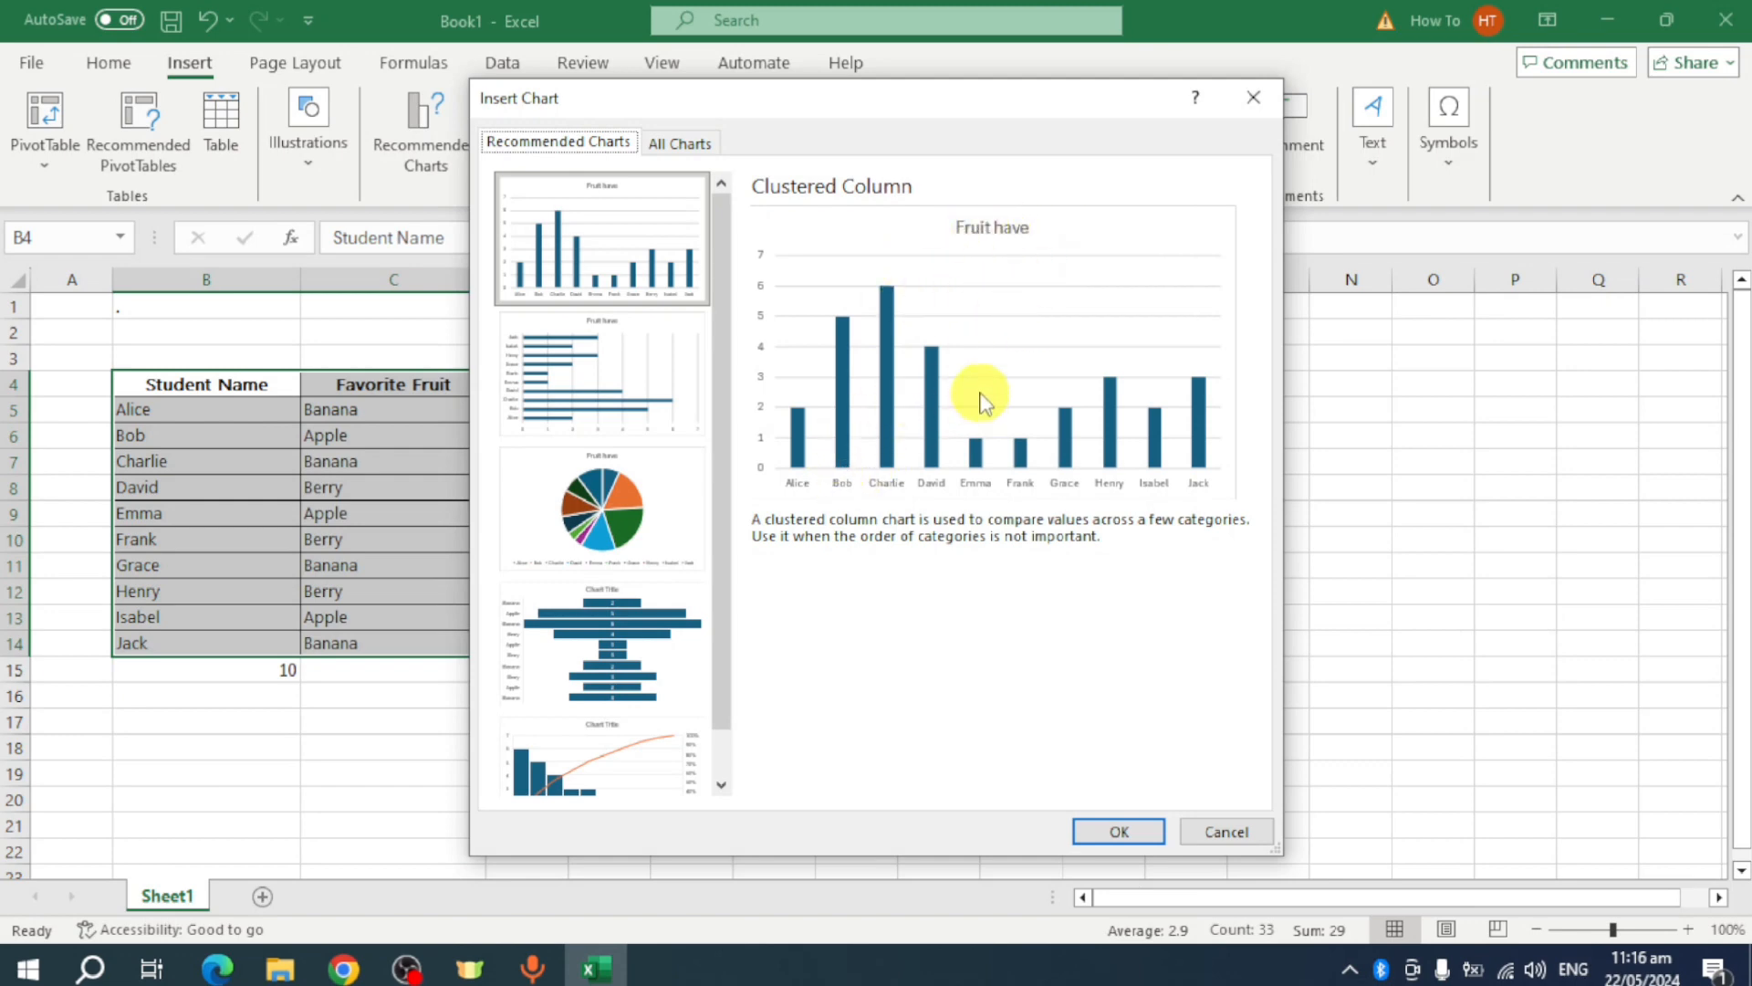
pyautogui.click(582, 383)
pyautogui.click(587, 508)
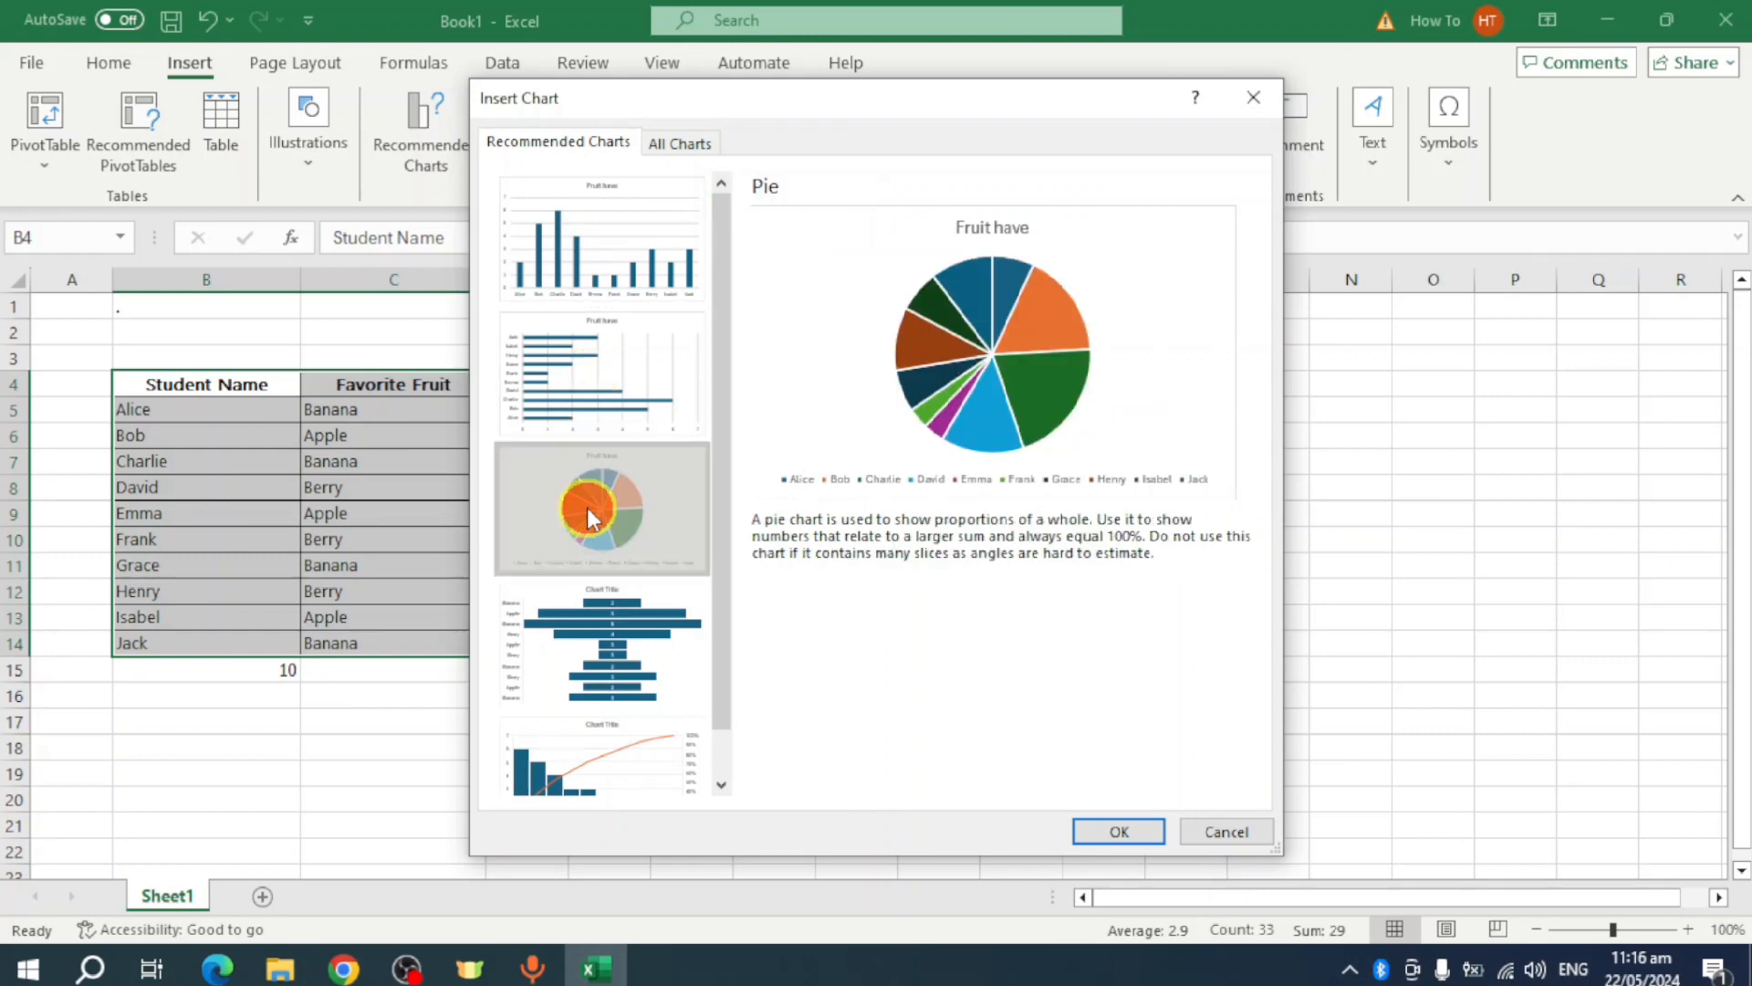
pyautogui.click(584, 629)
pyautogui.click(586, 736)
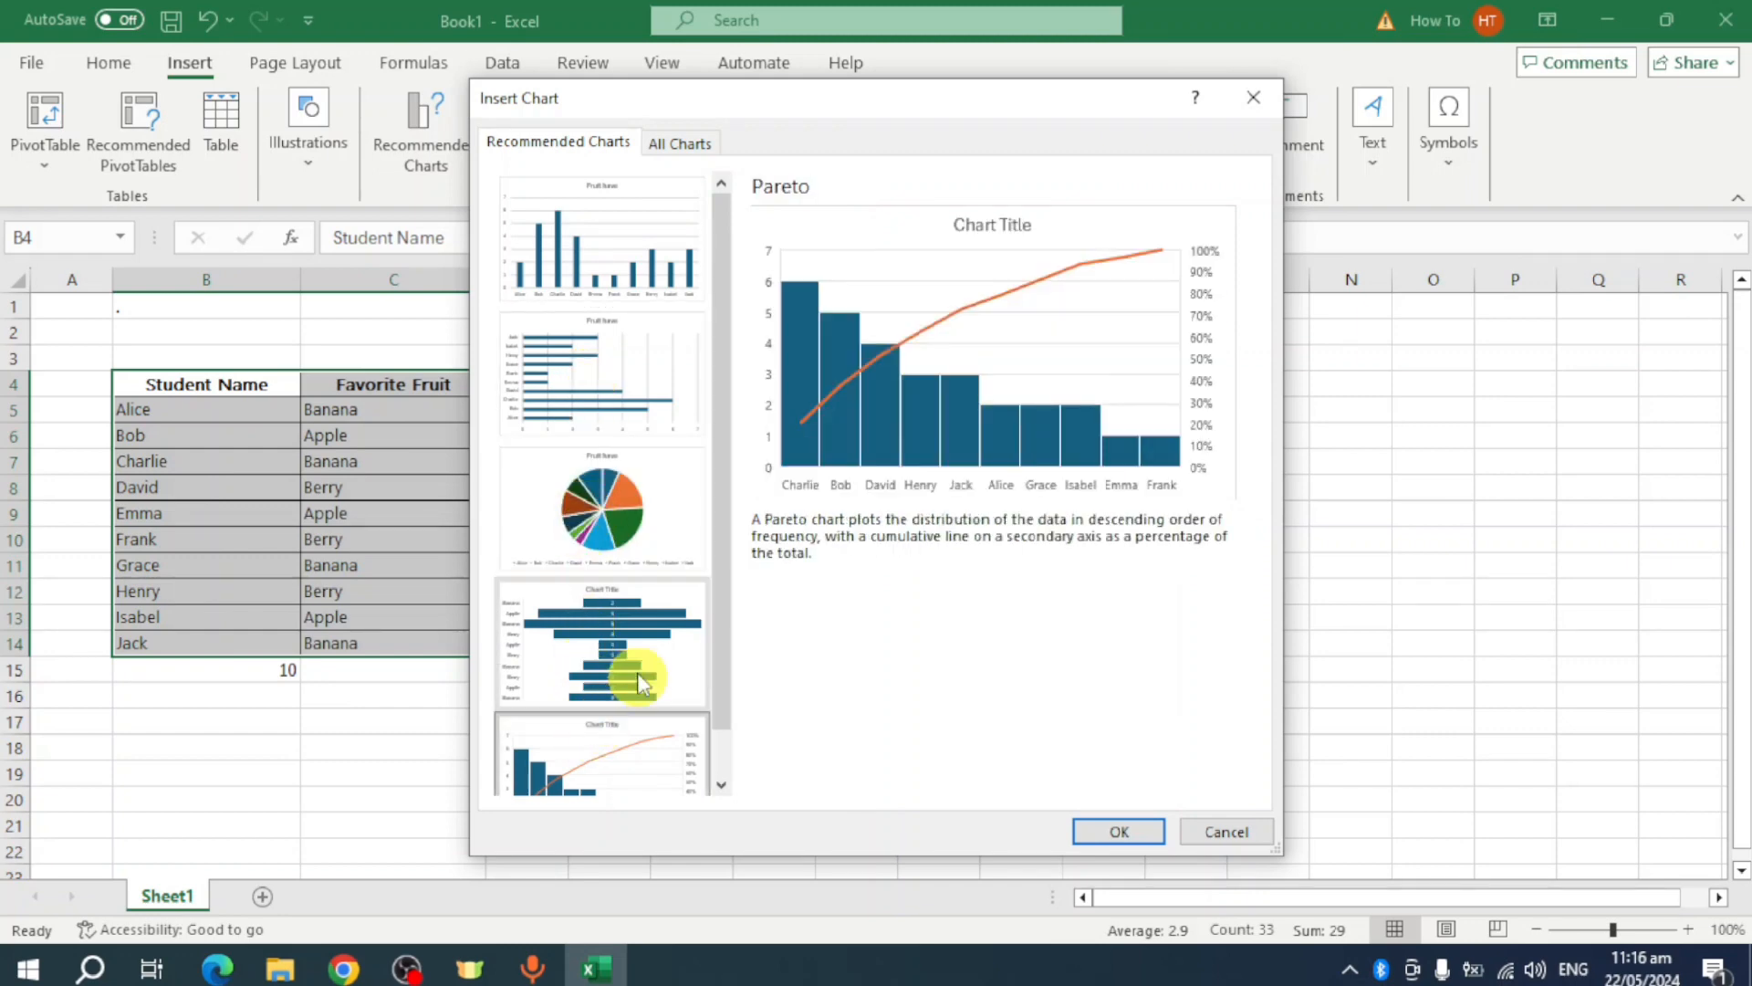
pyautogui.scroll(-1, 639, 684)
pyautogui.scroll(1, 639, 675)
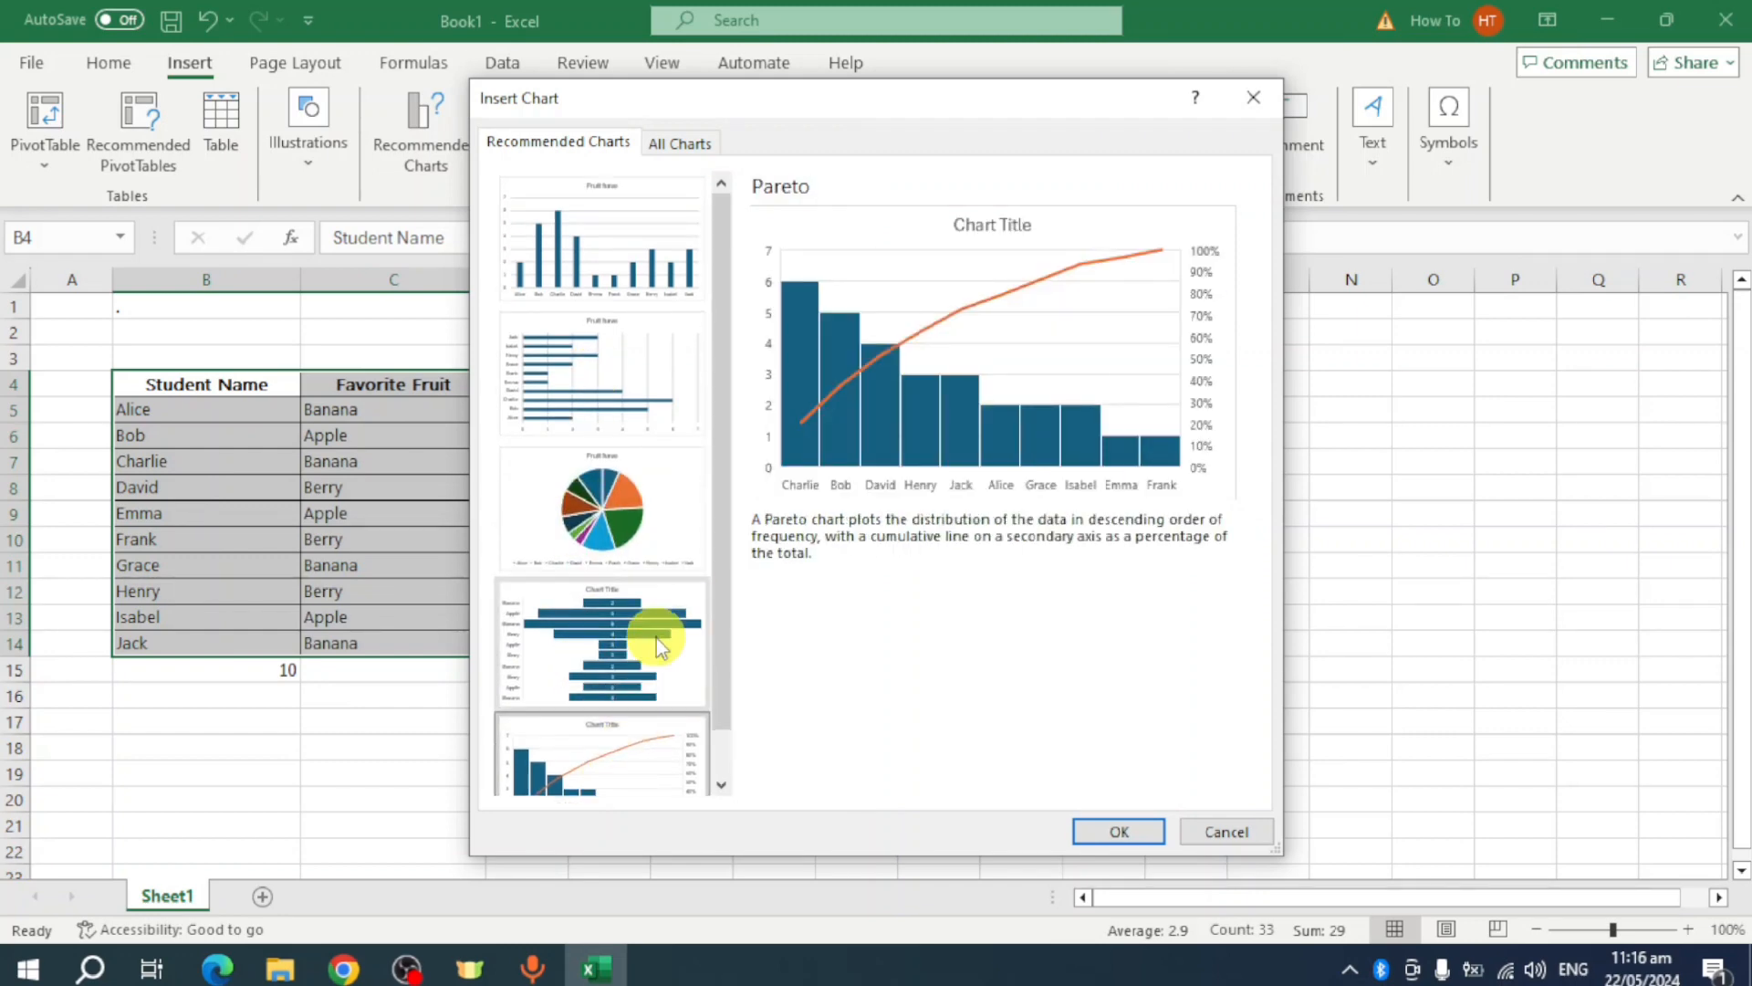
pyautogui.click(664, 266)
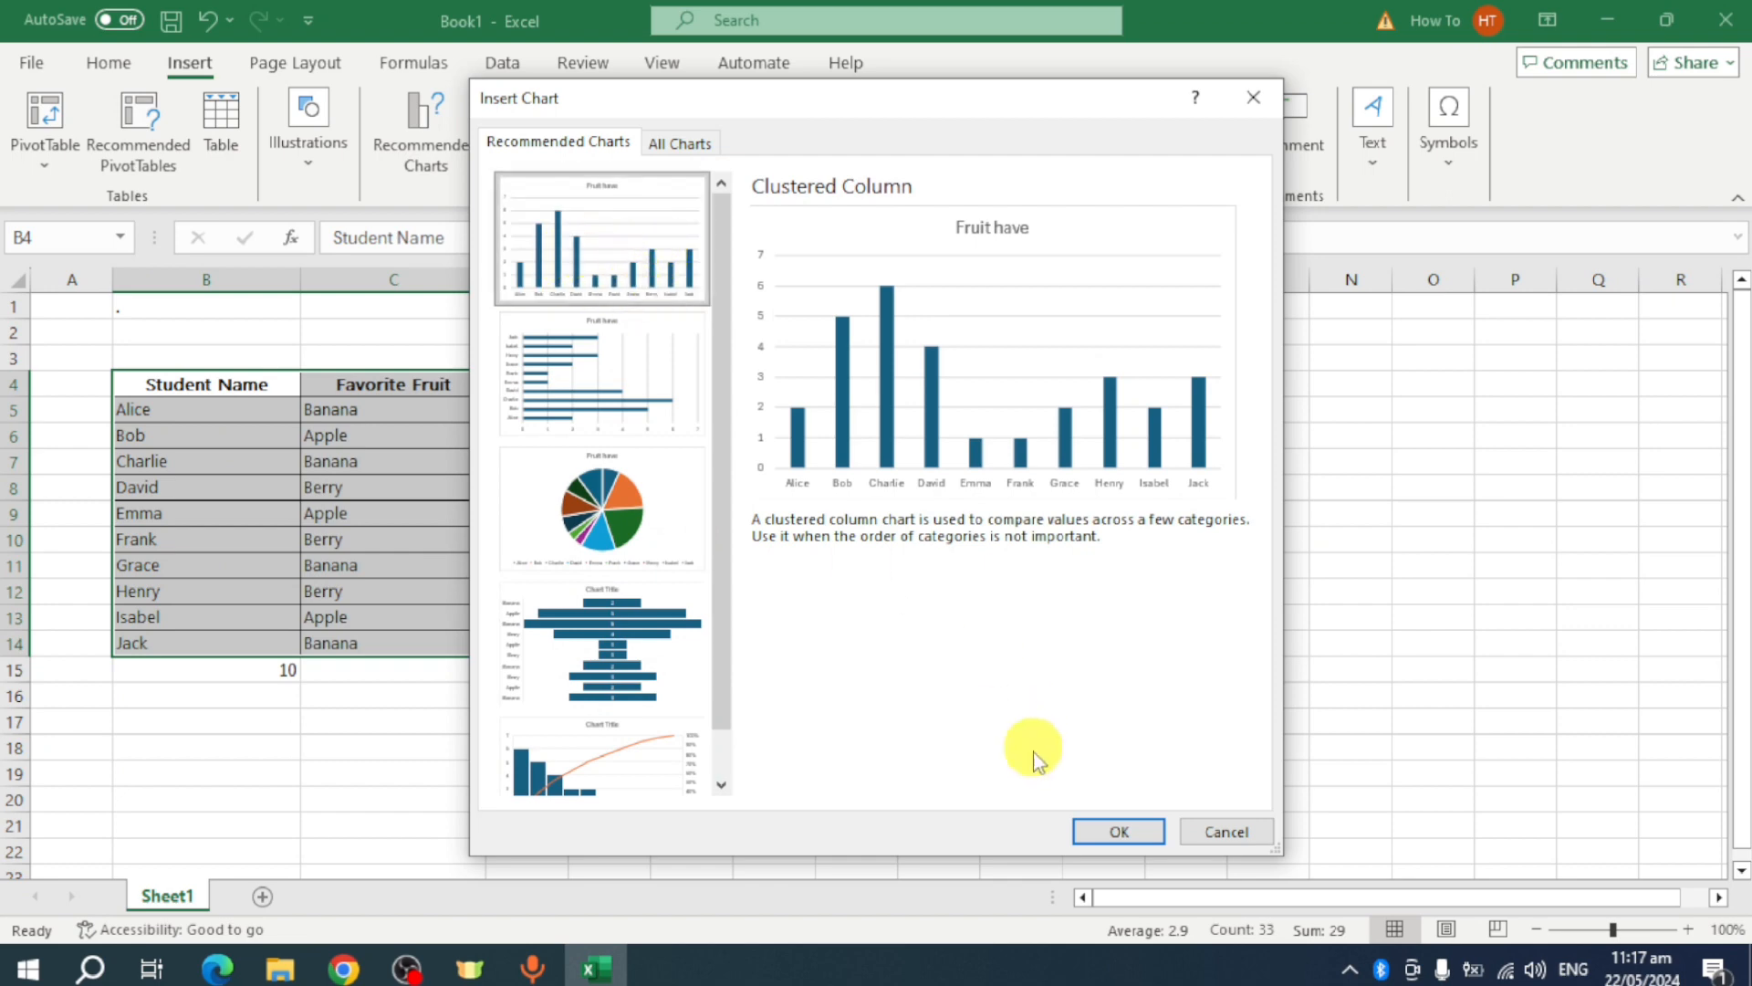
pyautogui.click(1117, 831)
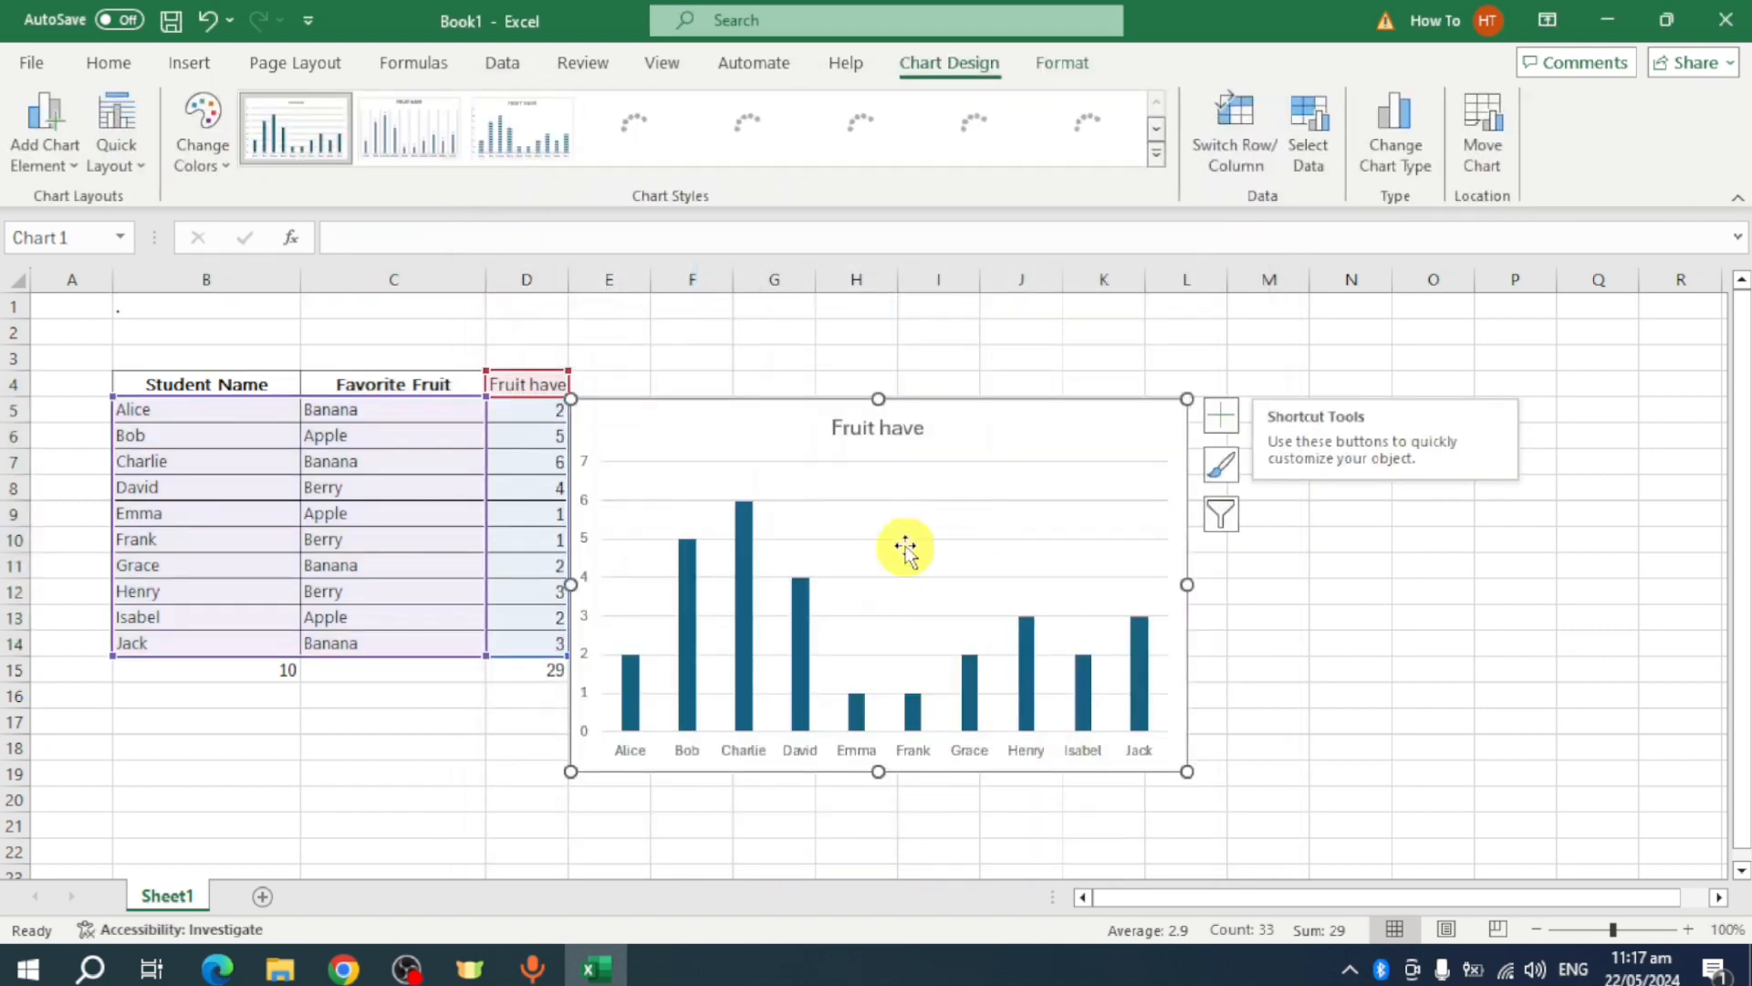
# - Move the Fruit have chart clear of the table, with its upper edge at about row 4 starting in column F
pyautogui.moveTo(895, 485); pyautogui.dragTo(1162, 407)
pyautogui.hotkey('ctrl', 'z')
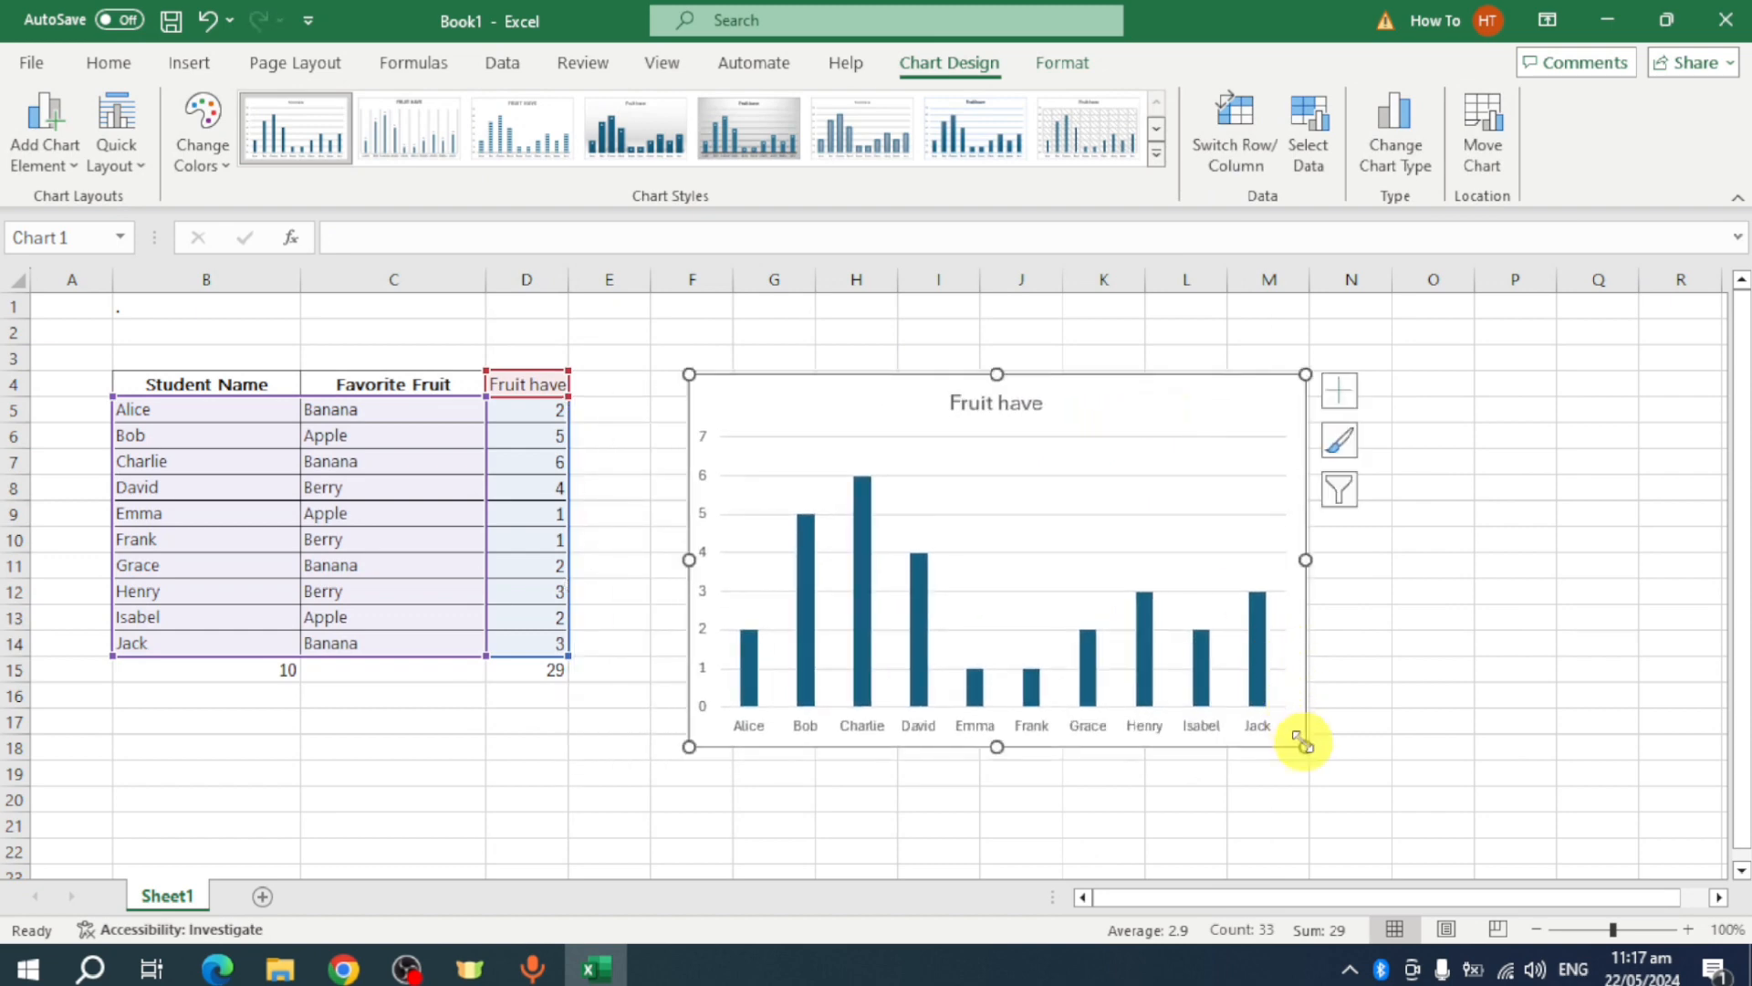
# - Shrink the Fruit have chart to span about F4:L14 and show data labels on it without axis titles
pyautogui.moveTo(1302, 741); pyautogui.dragTo(1205, 661)
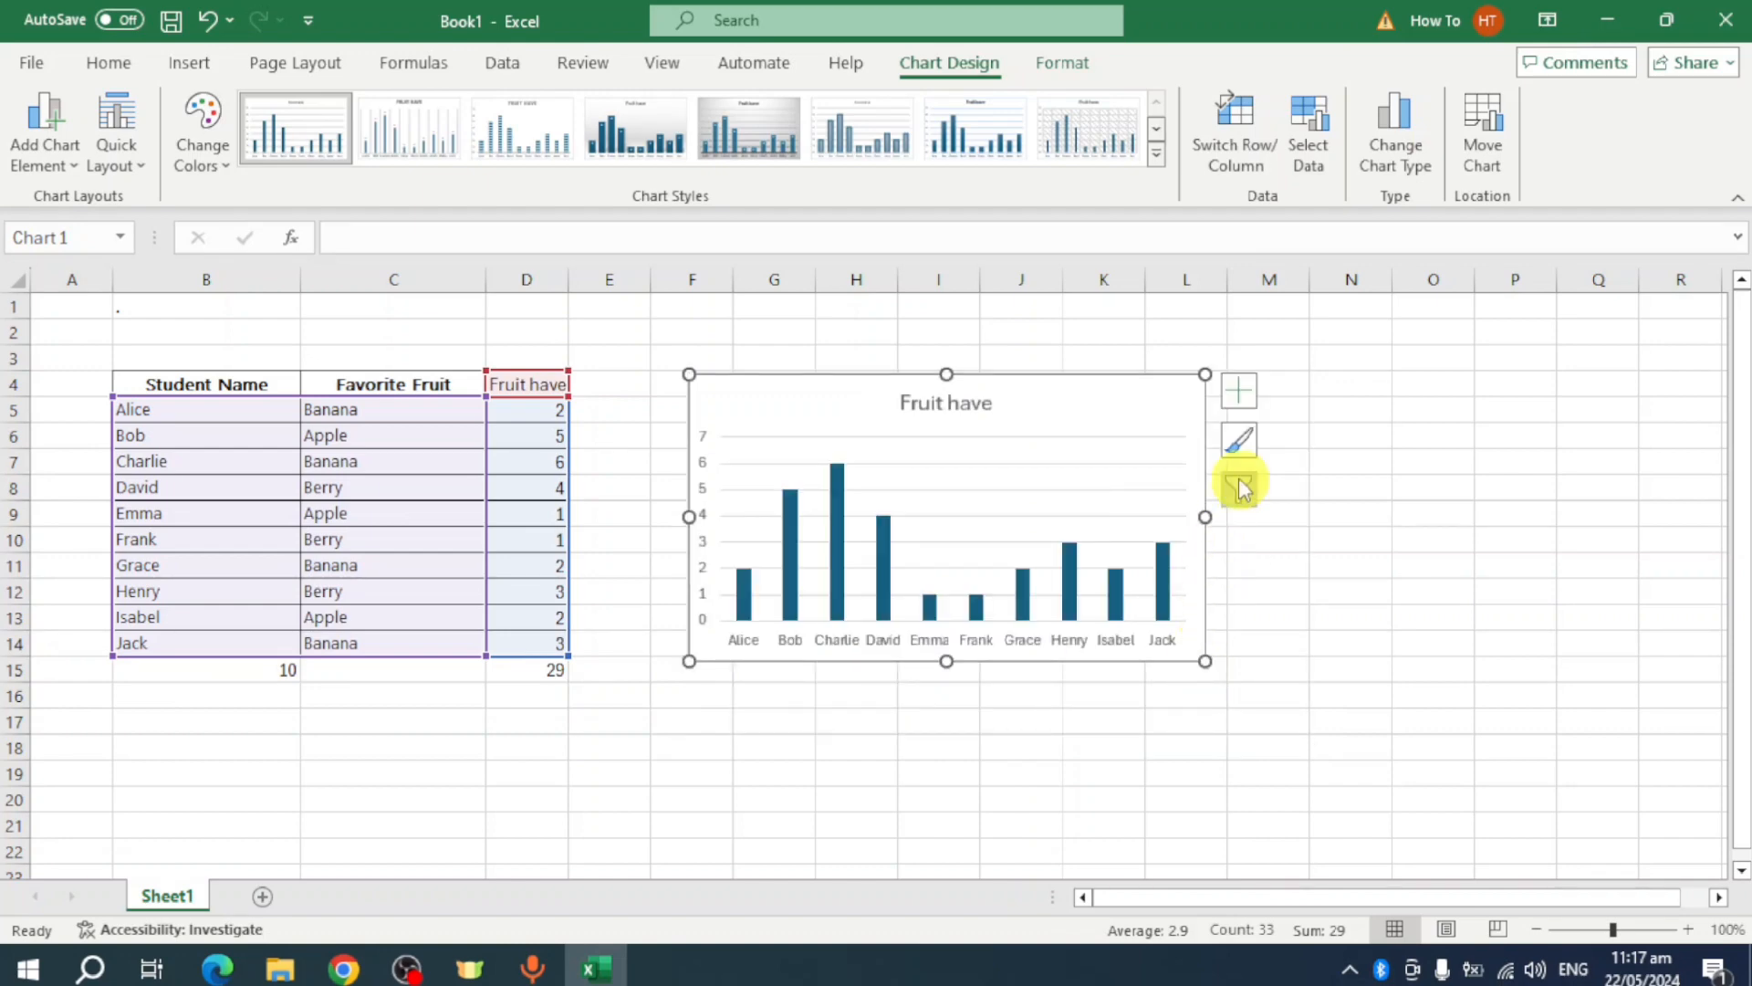
pyautogui.click(1243, 395)
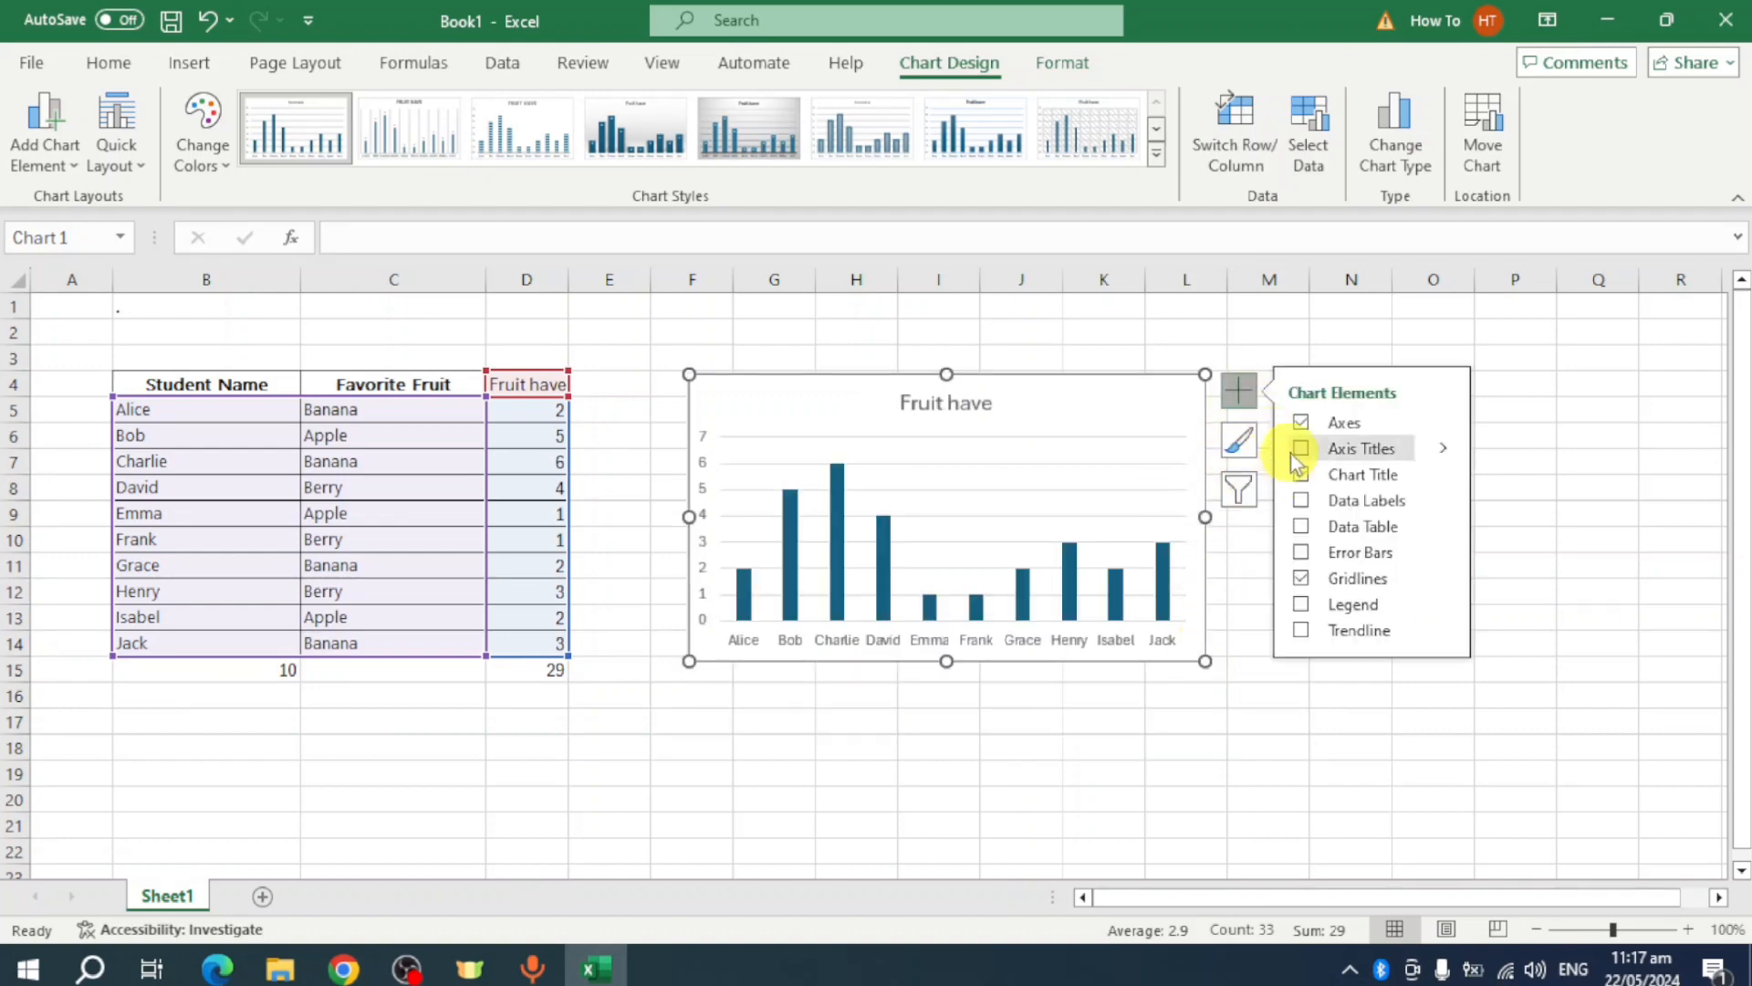
pyautogui.click(1300, 448)
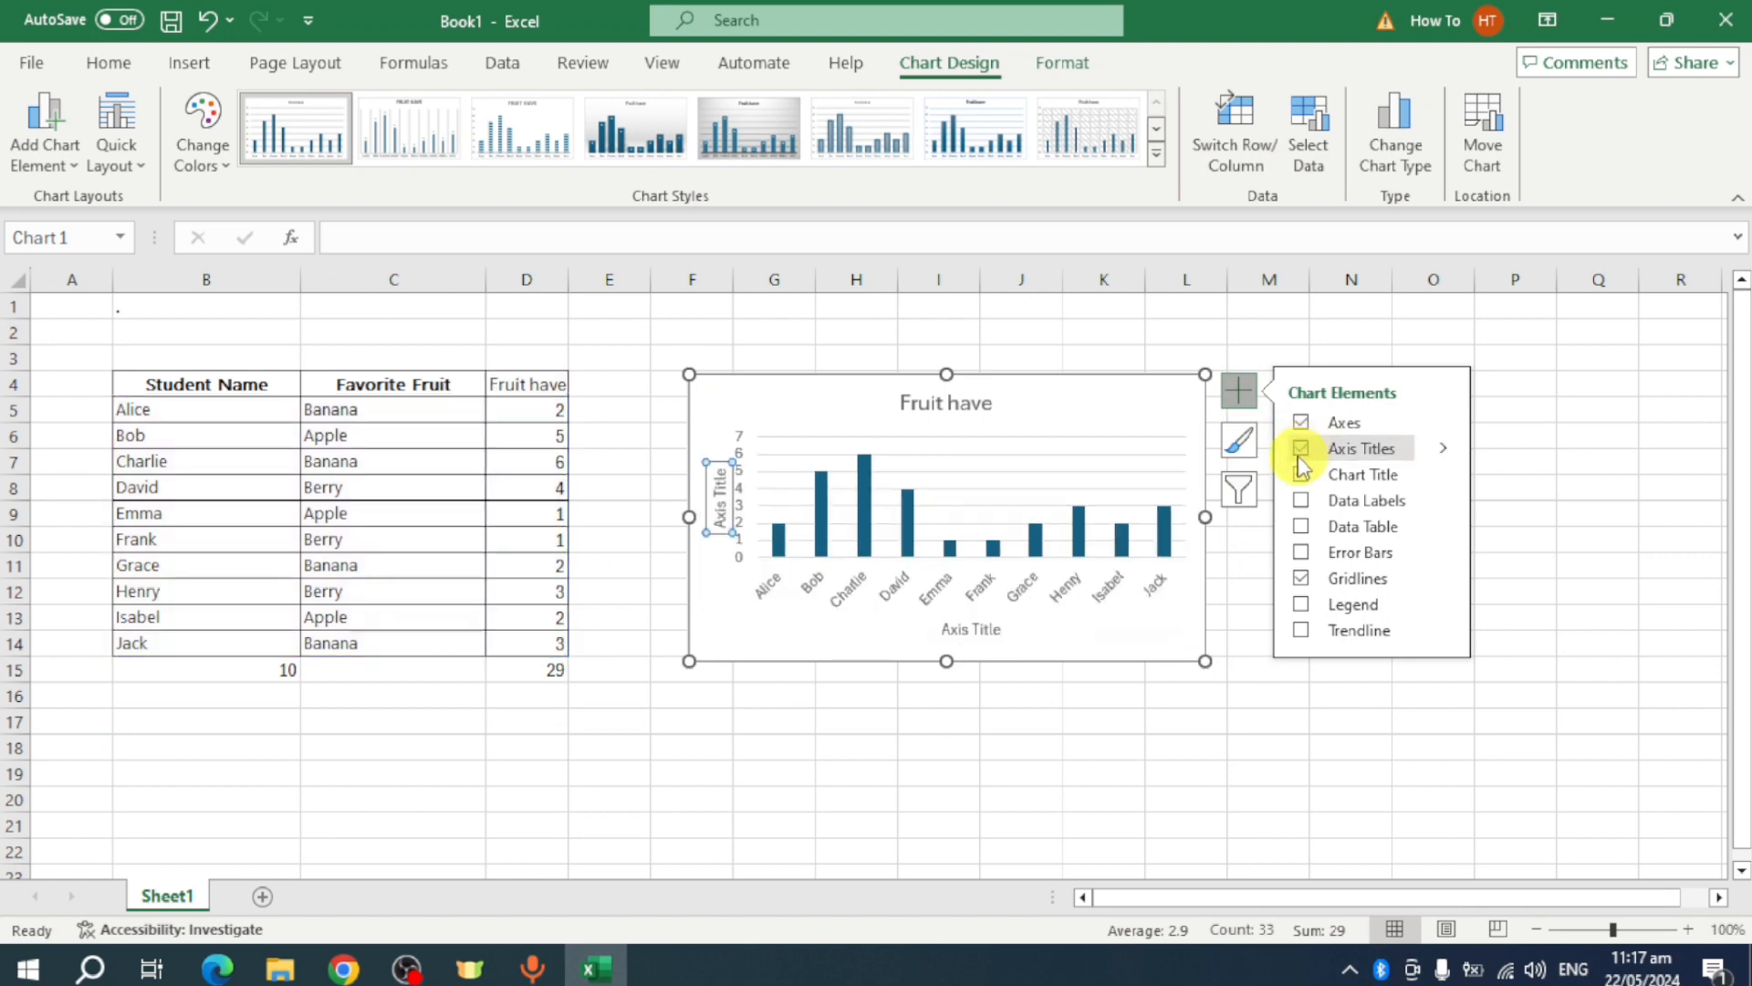
pyautogui.click(1300, 450)
pyautogui.click(1301, 500)
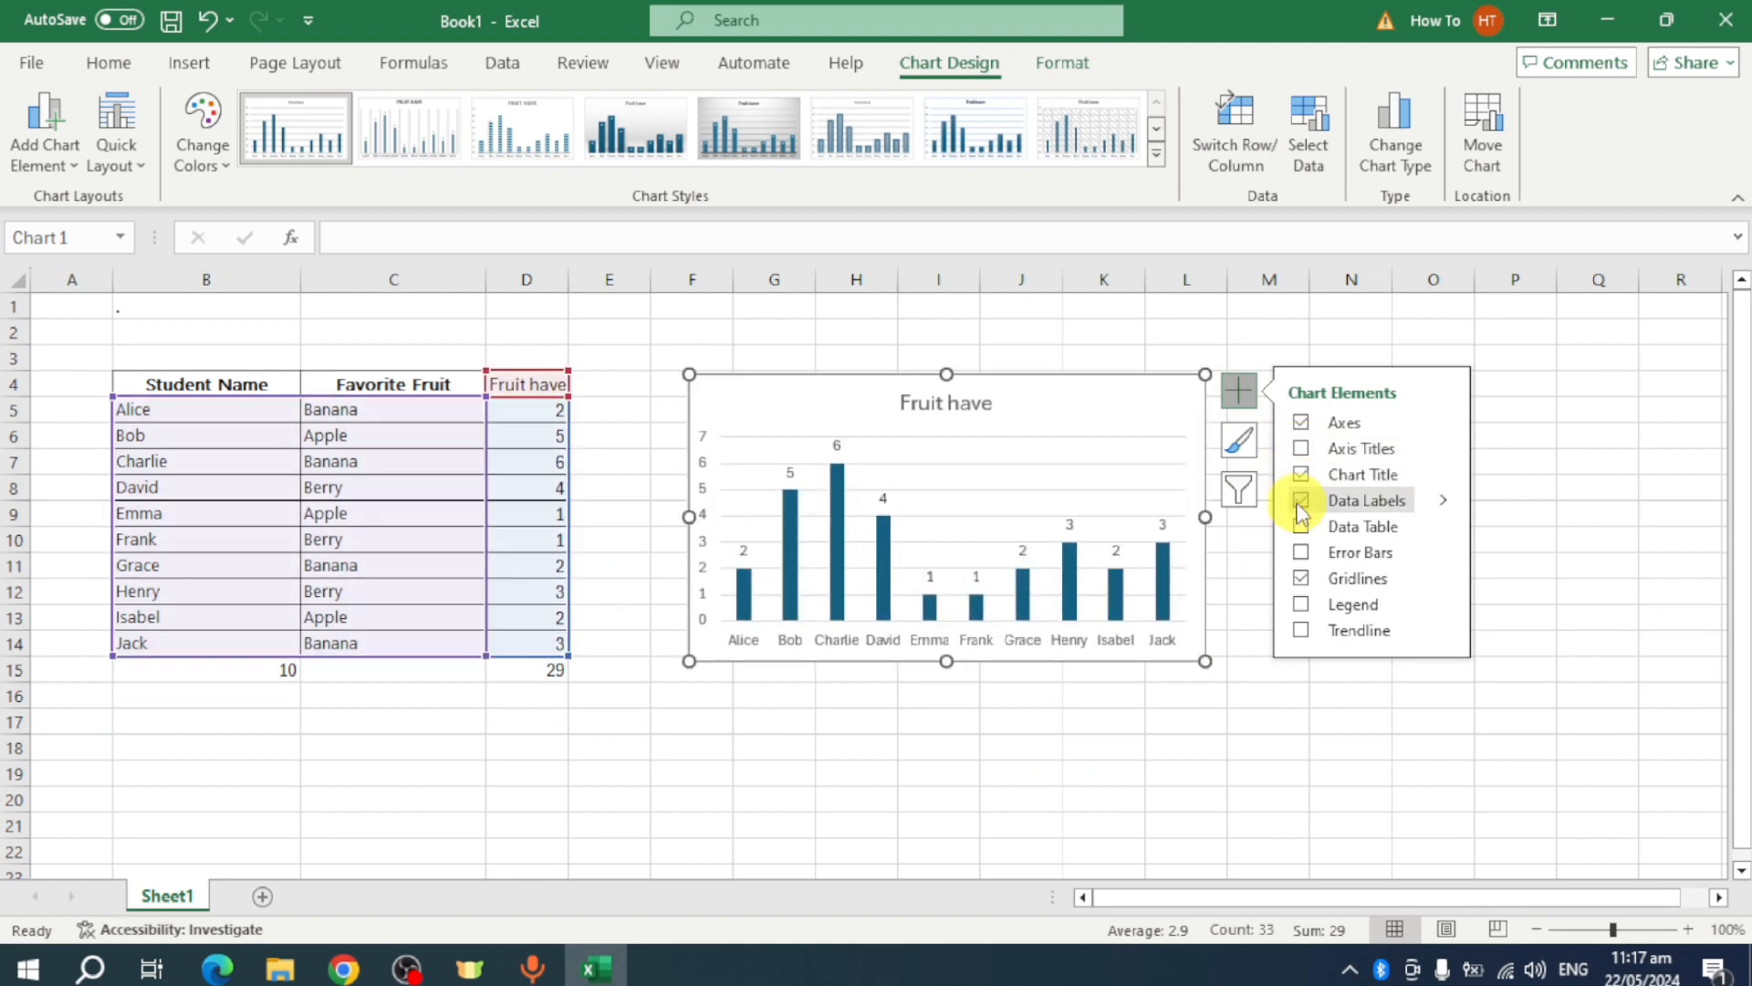
# - Try a data table, error bars, a legend and a trendline on the chart, leaving all four off
pyautogui.click(1302, 526)
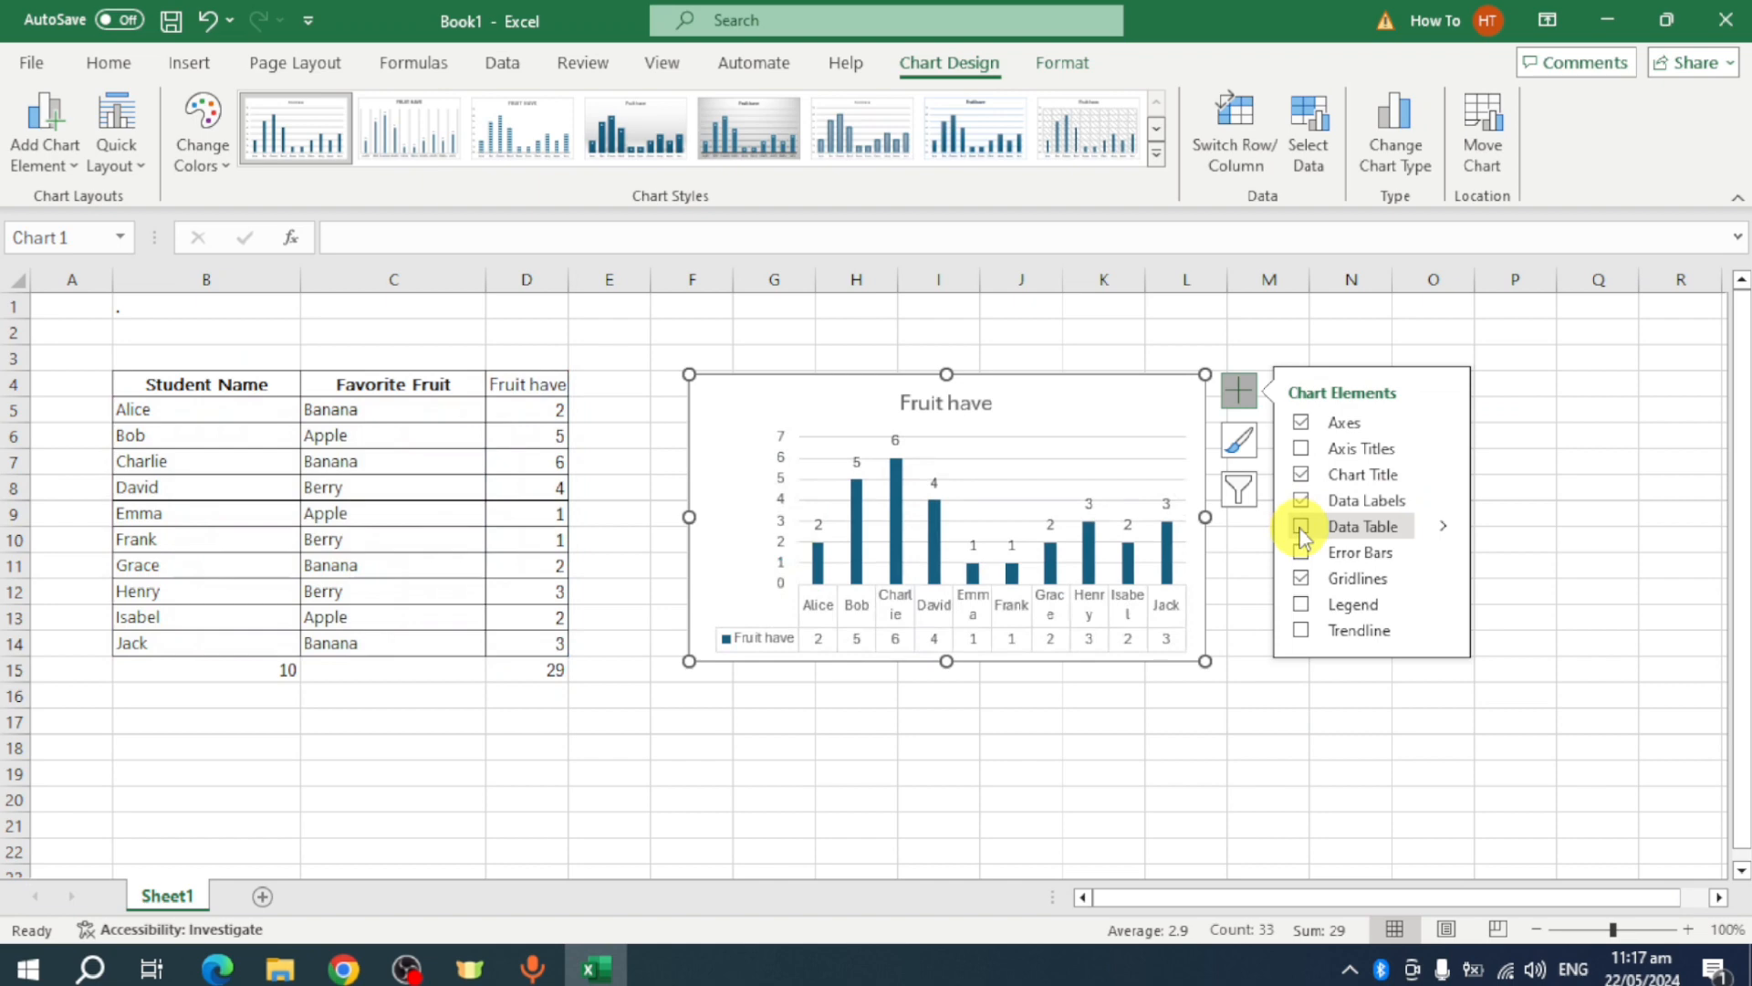
pyautogui.click(1300, 528)
pyautogui.click(1304, 552)
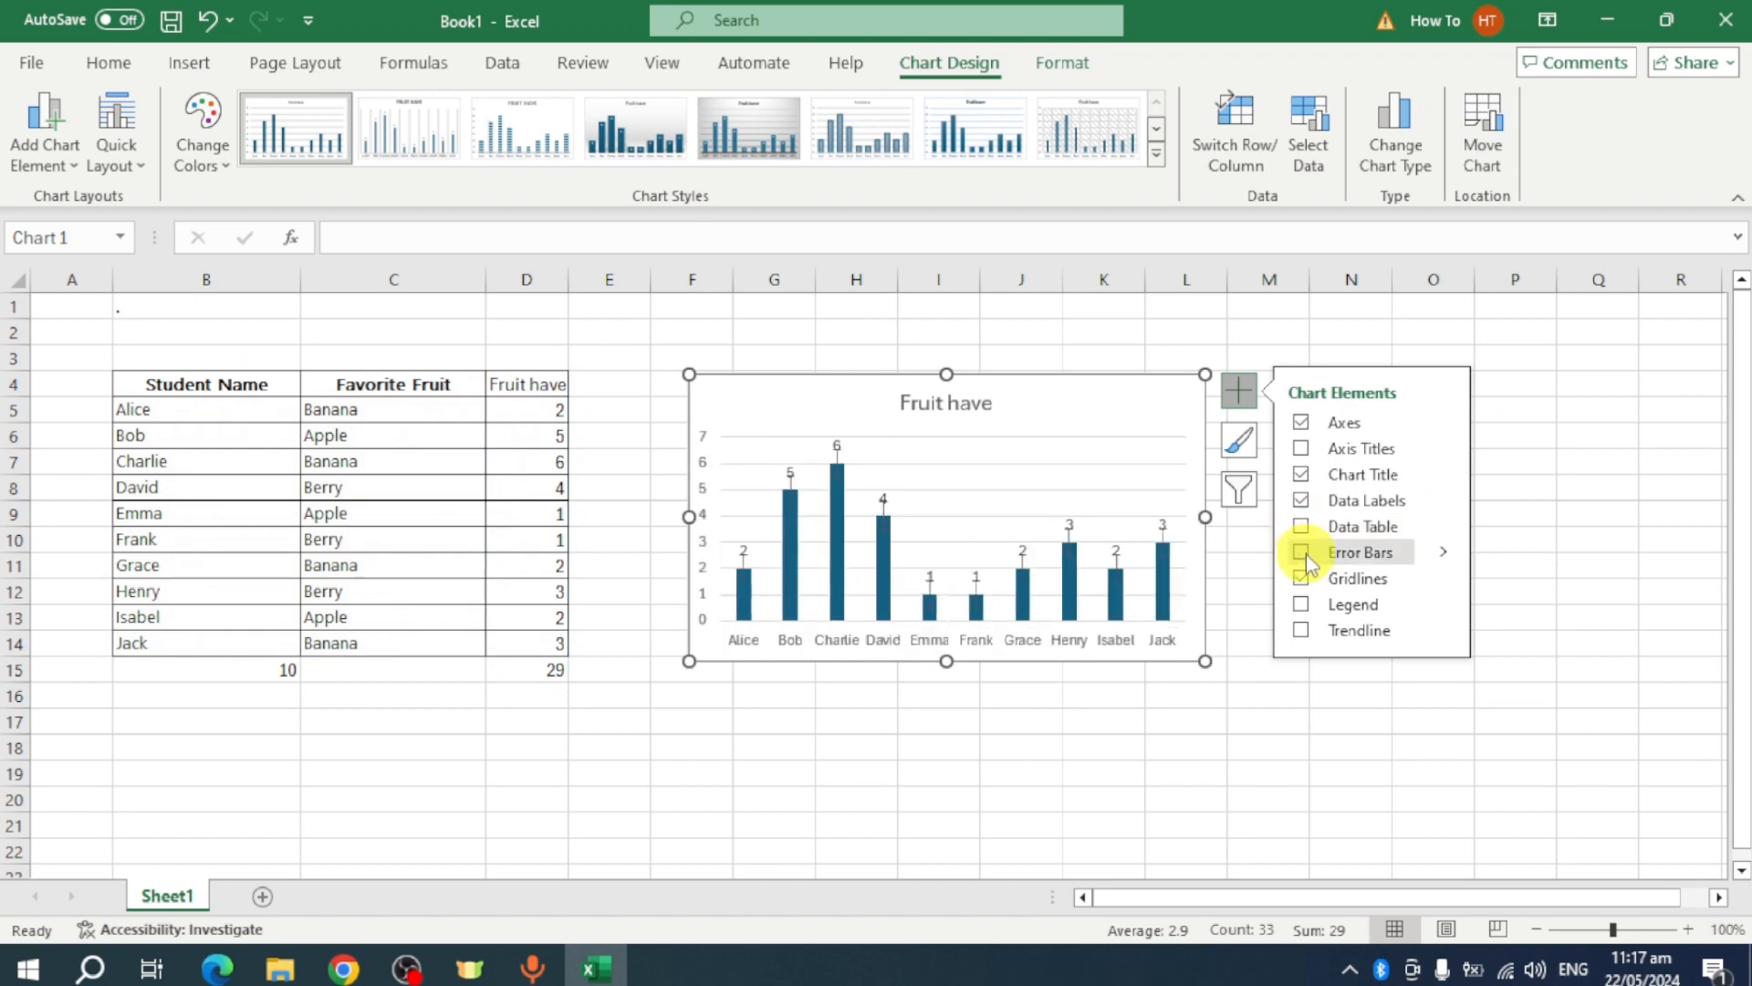
pyautogui.click(1303, 554)
pyautogui.click(1302, 606)
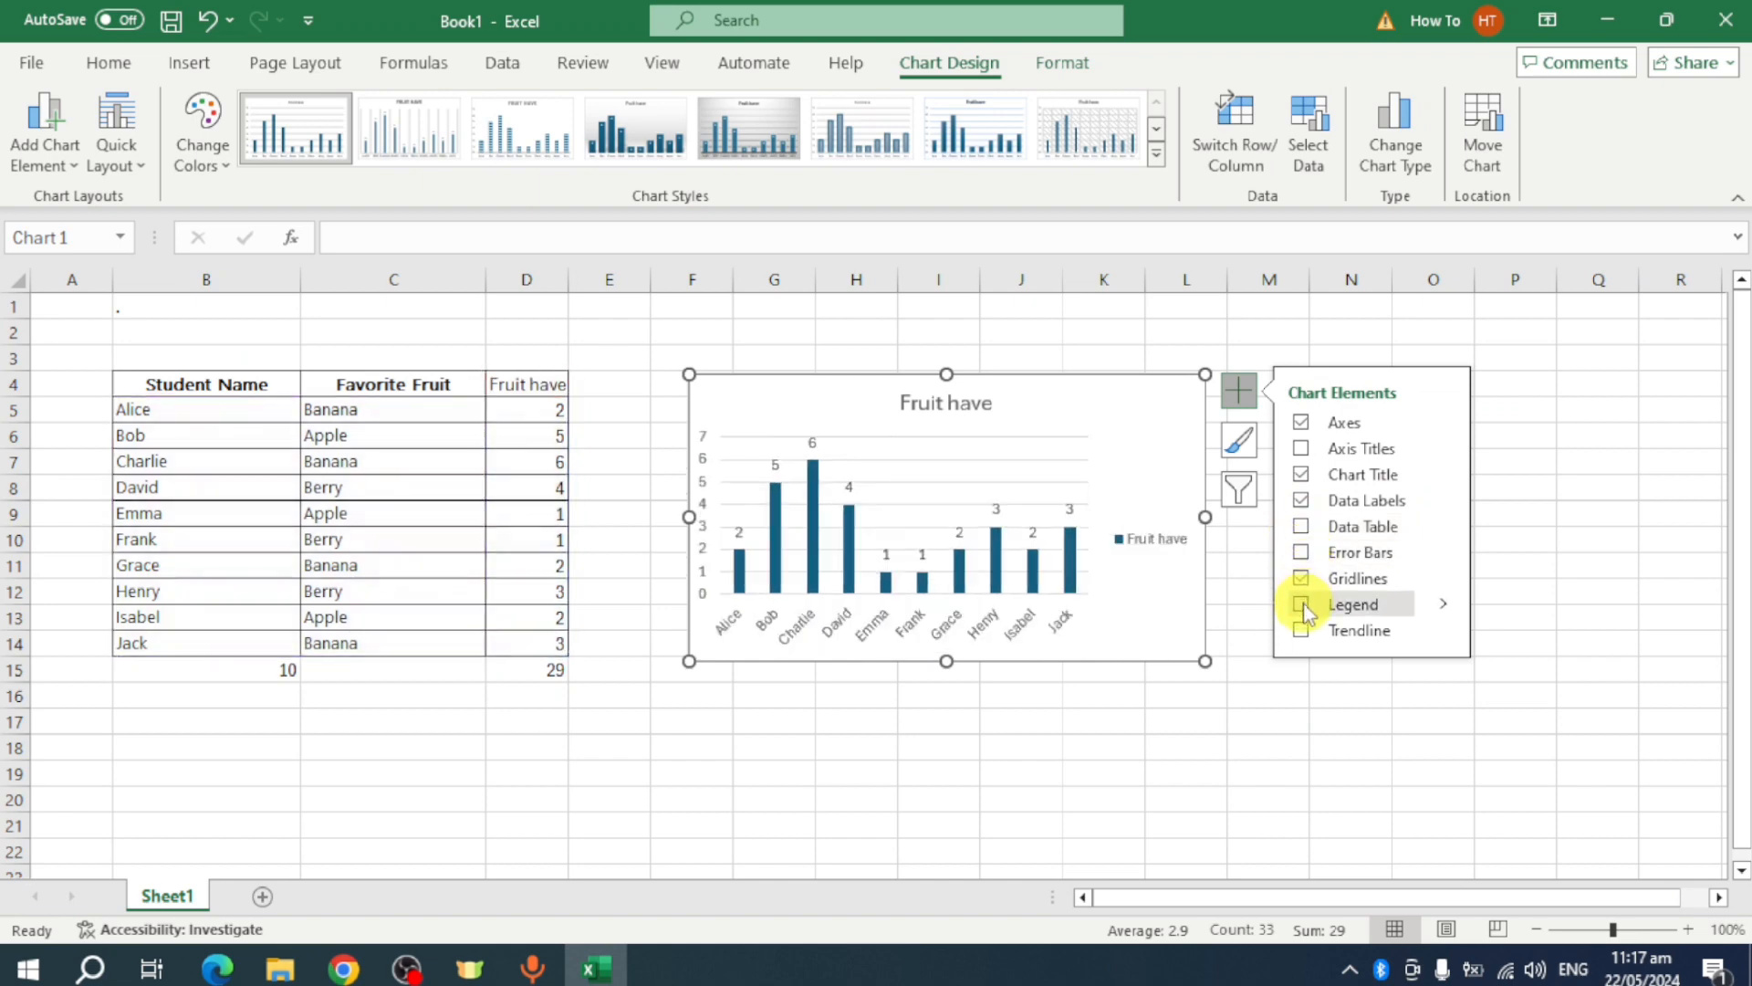
pyautogui.click(1301, 631)
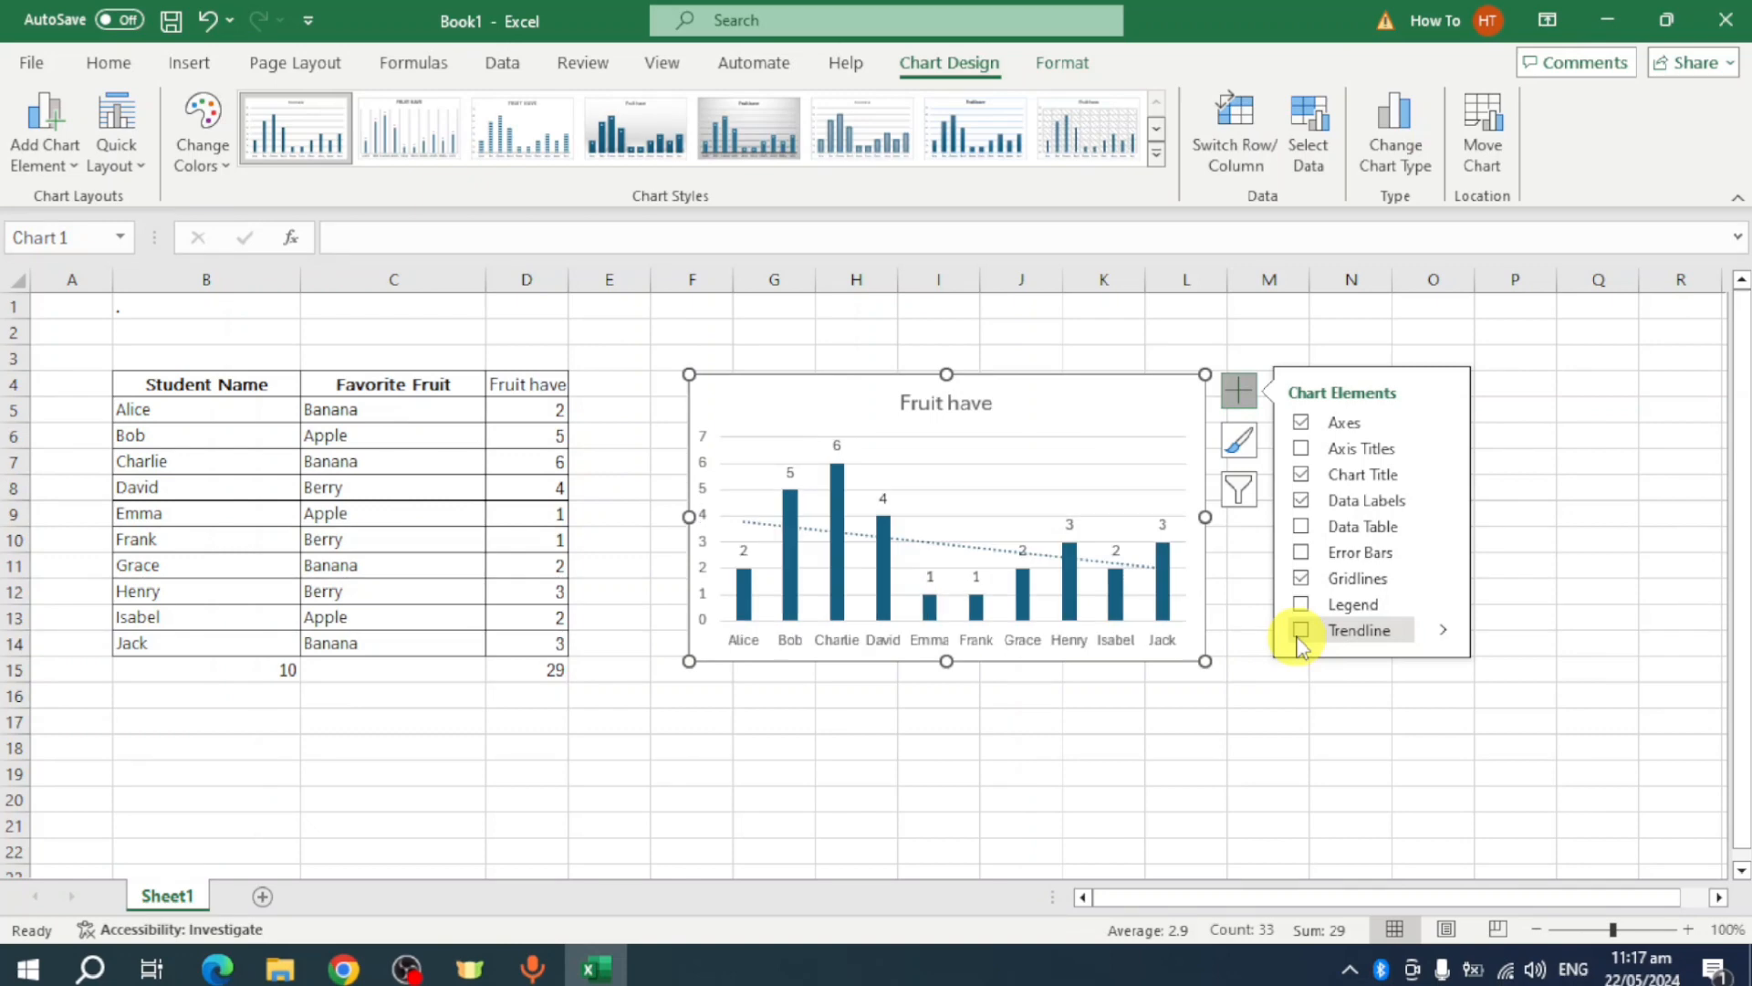
# - Recolour the chart's columns with the light-to-dark purple monochromatic palette
pyautogui.click(1239, 448)
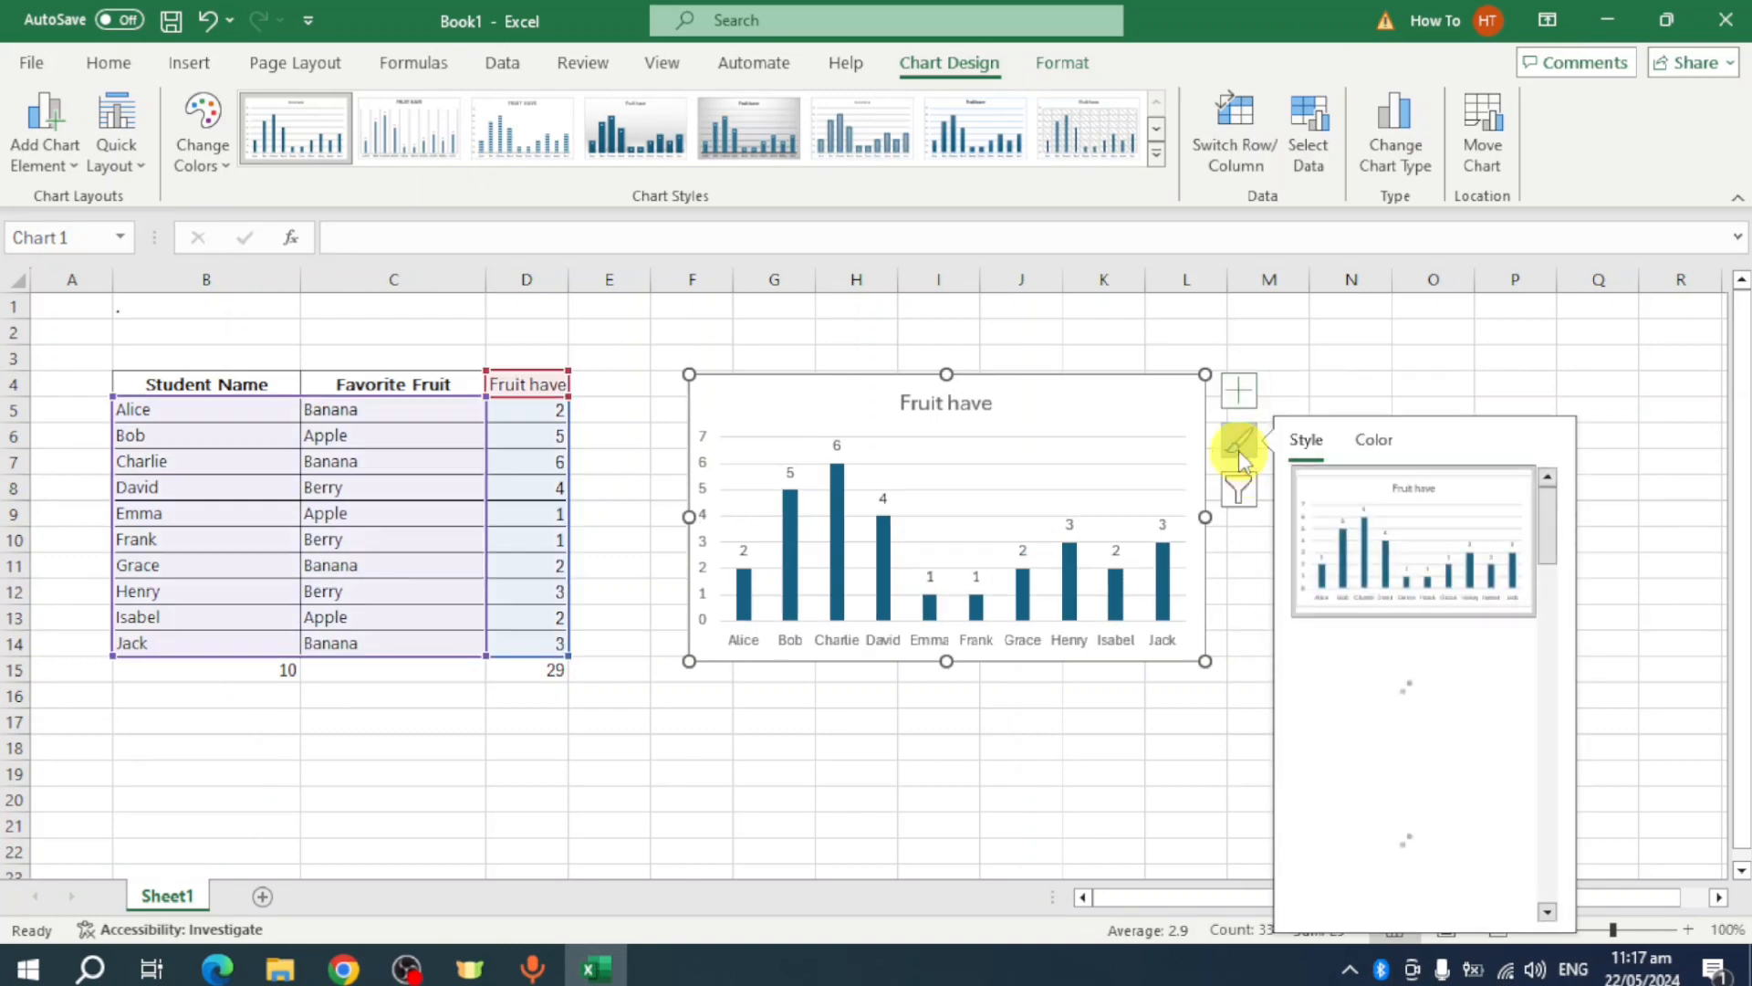
pyautogui.click(1374, 448)
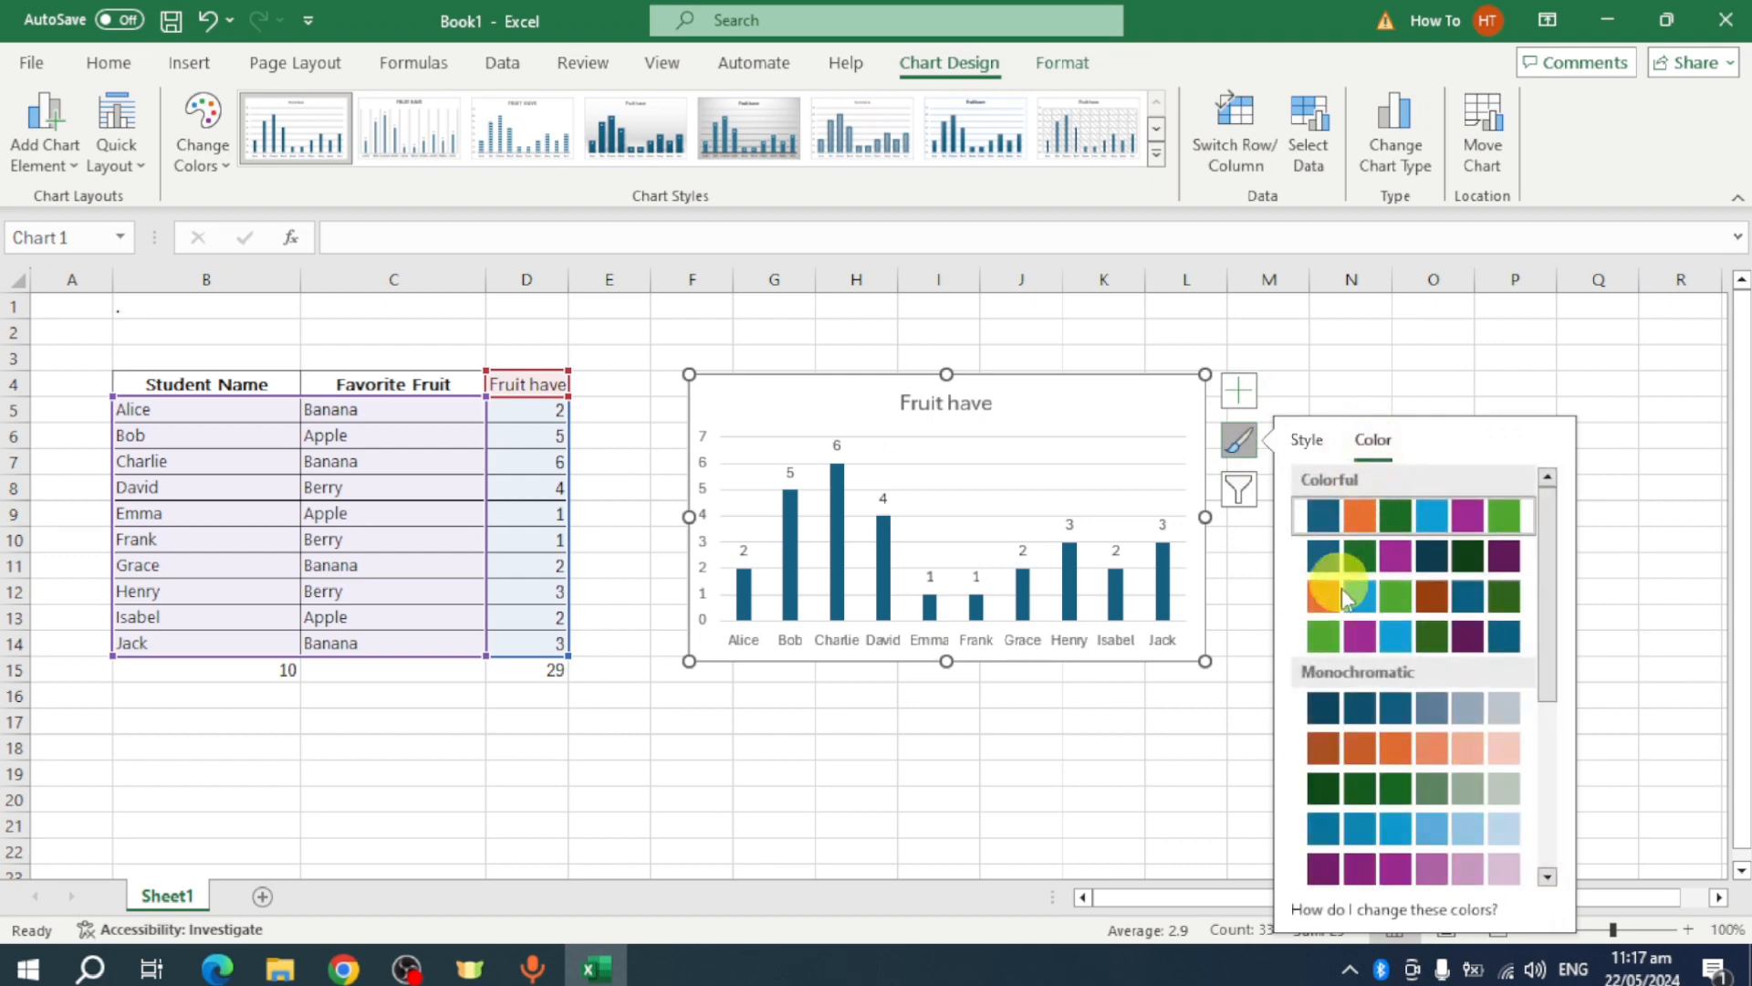
pyautogui.scroll(-3, 1401, 674)
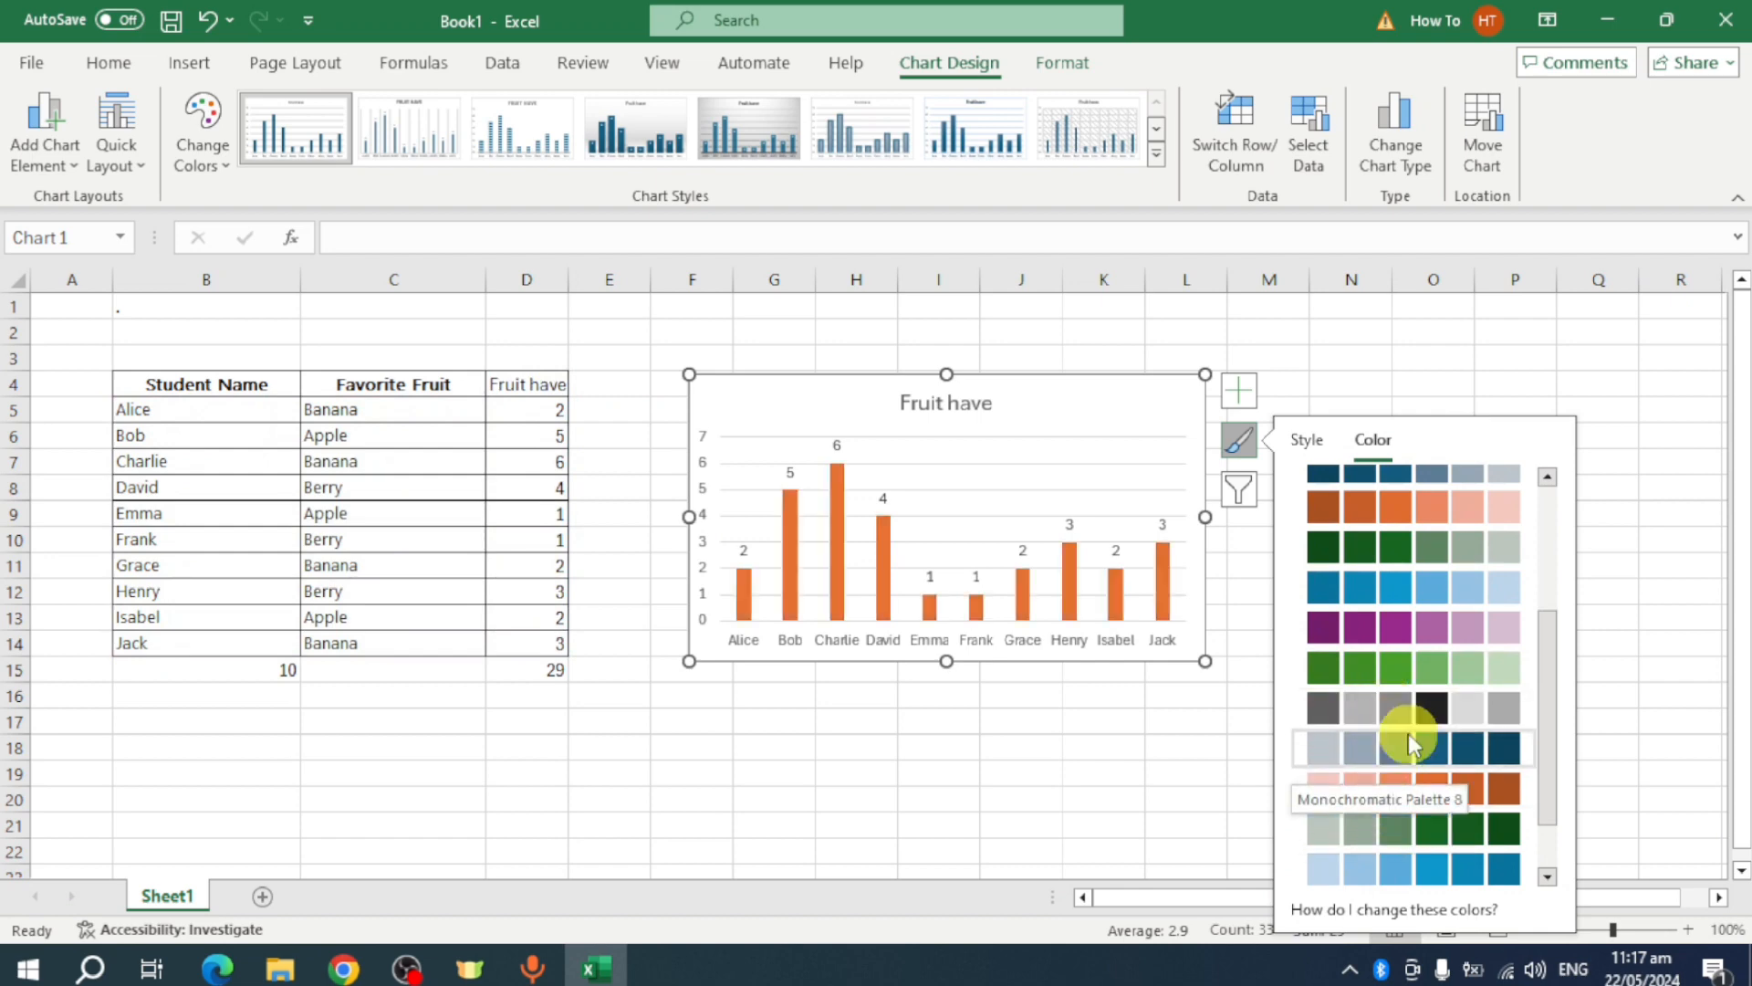
pyautogui.scroll(-2, 1417, 741)
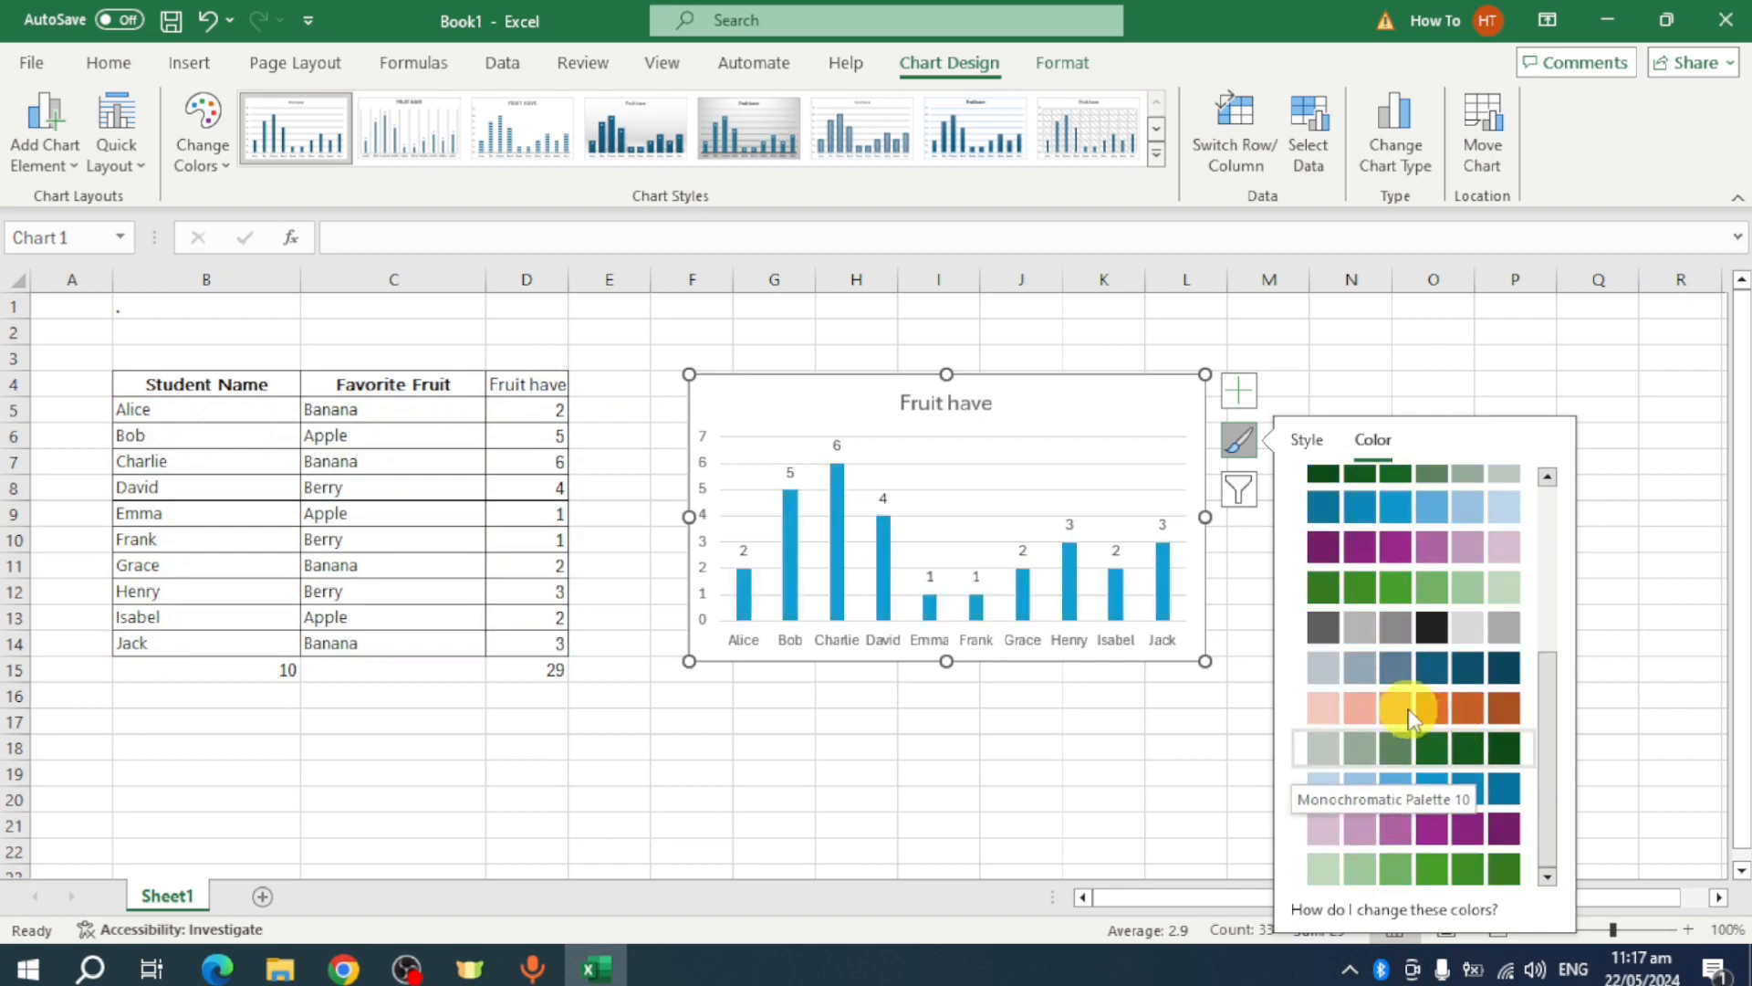
pyautogui.click(1325, 838)
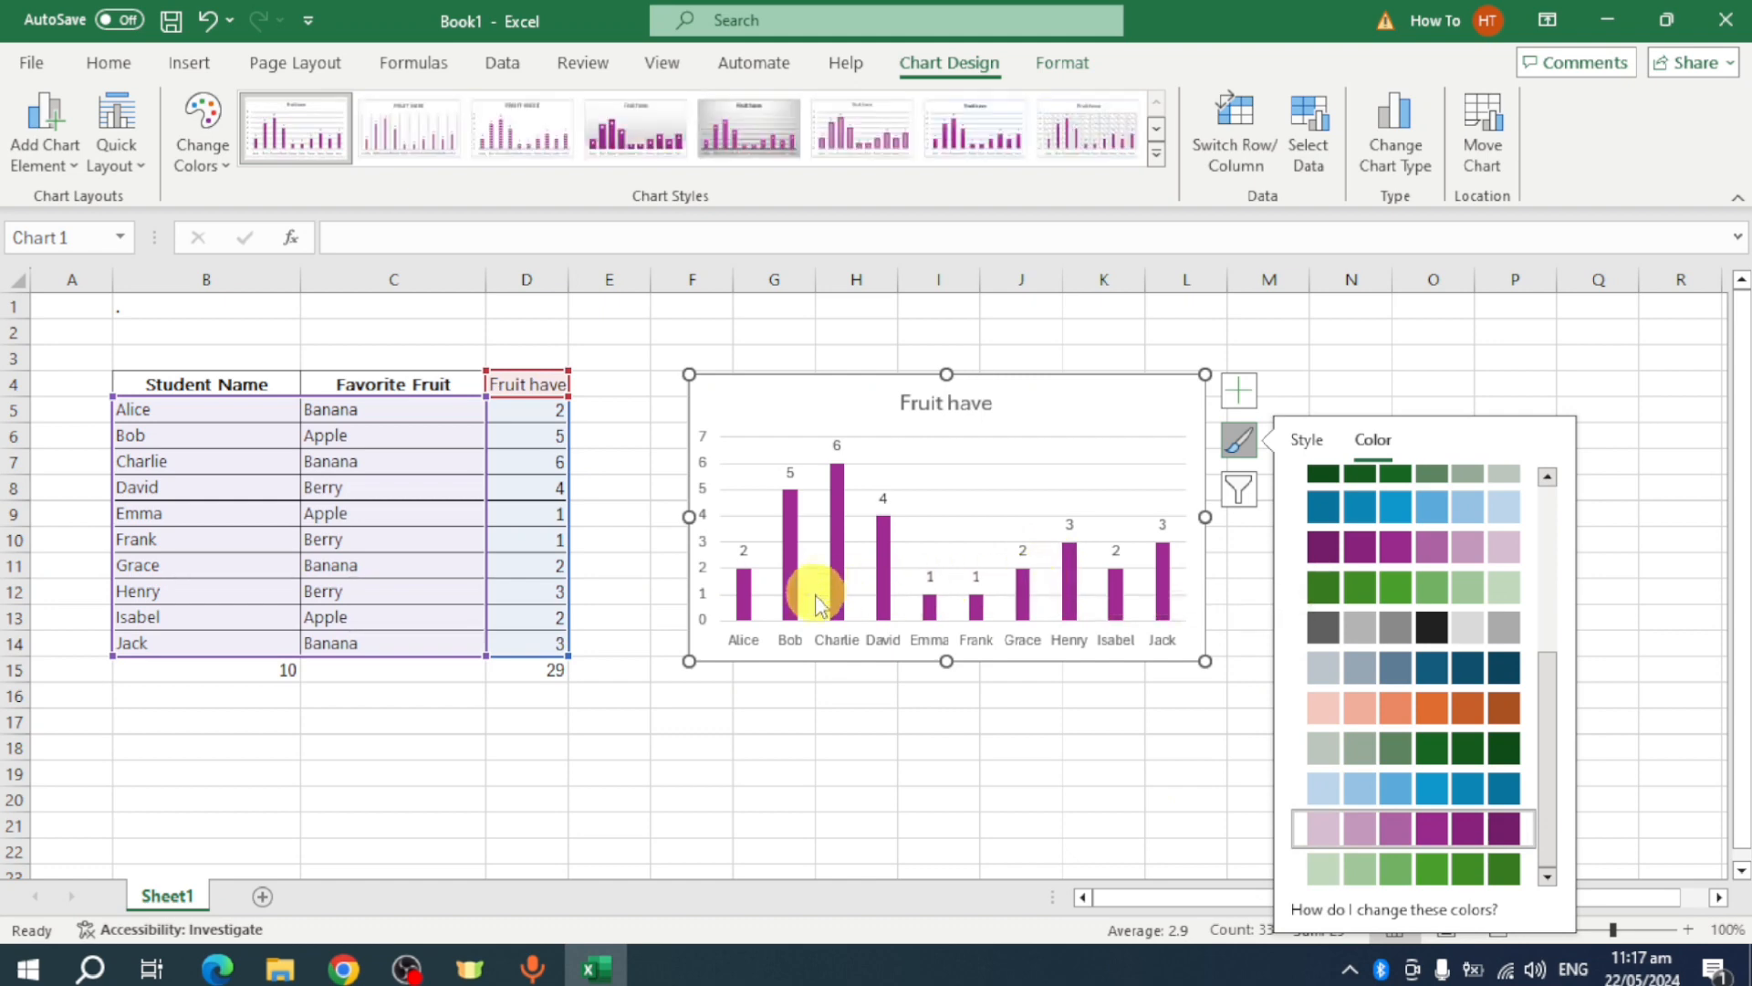
# - Fill only the first student's column in the chart with orange and deselect the chart
pyautogui.click(744, 602)
pyautogui.click(745, 607)
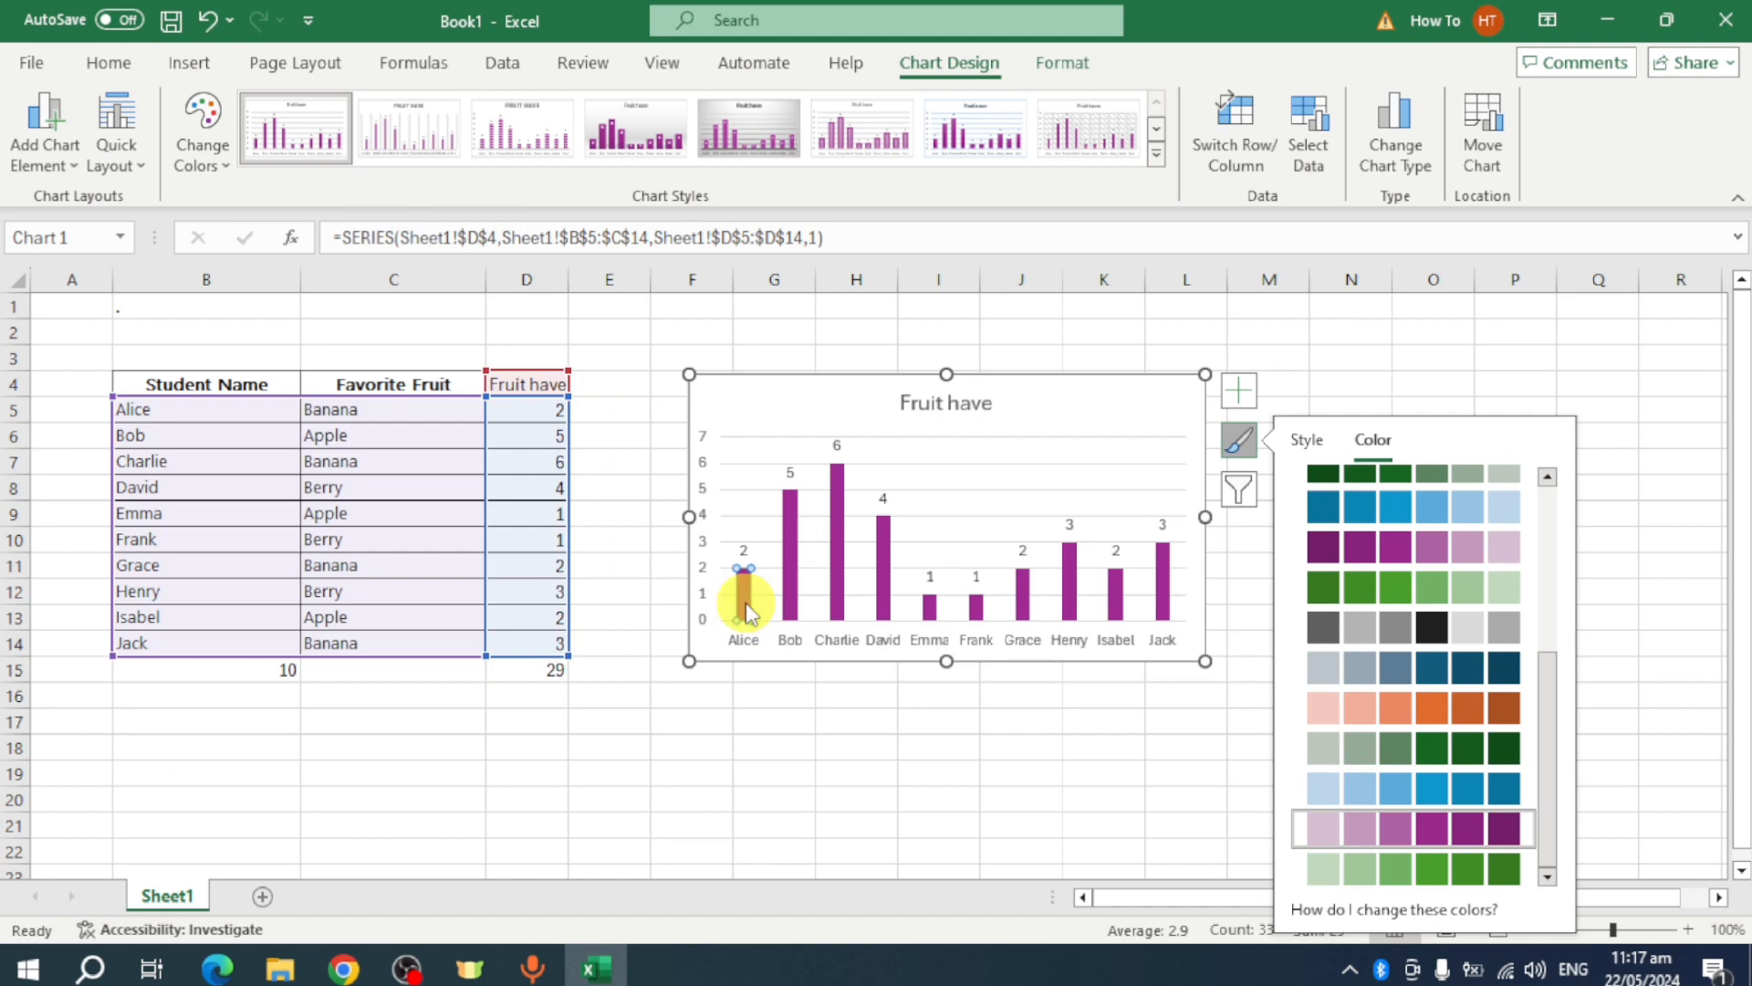
pyautogui.click(119, 73)
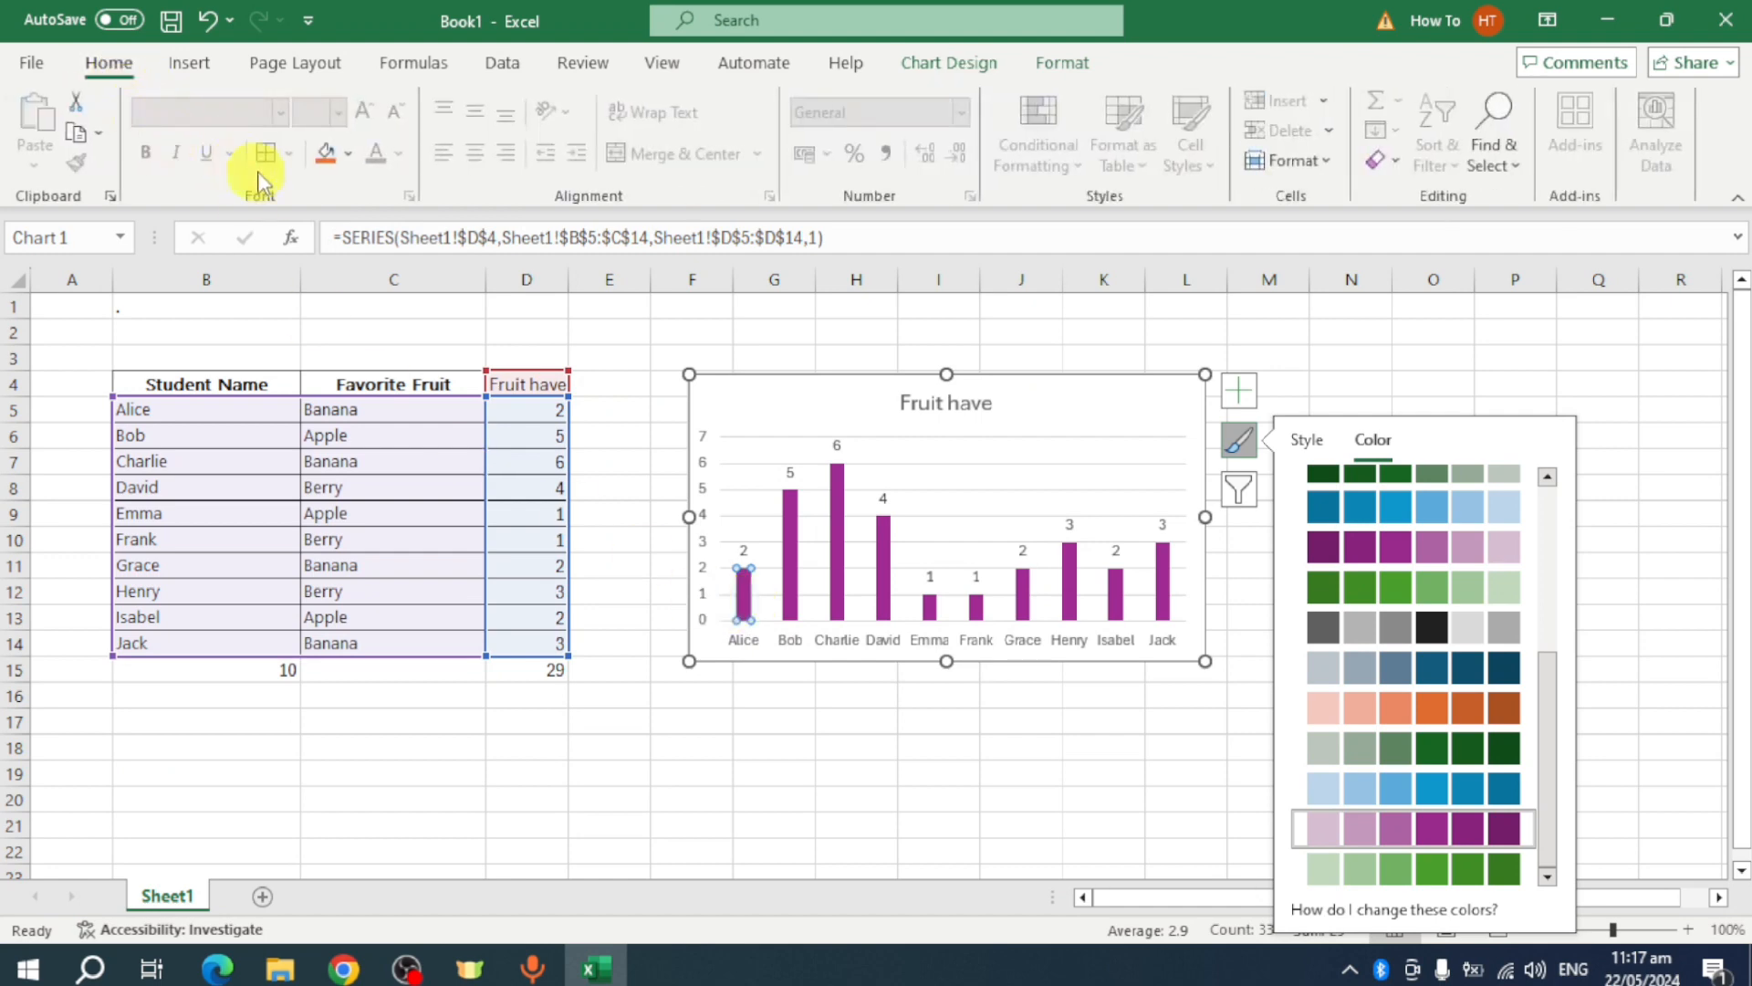
pyautogui.click(319, 162)
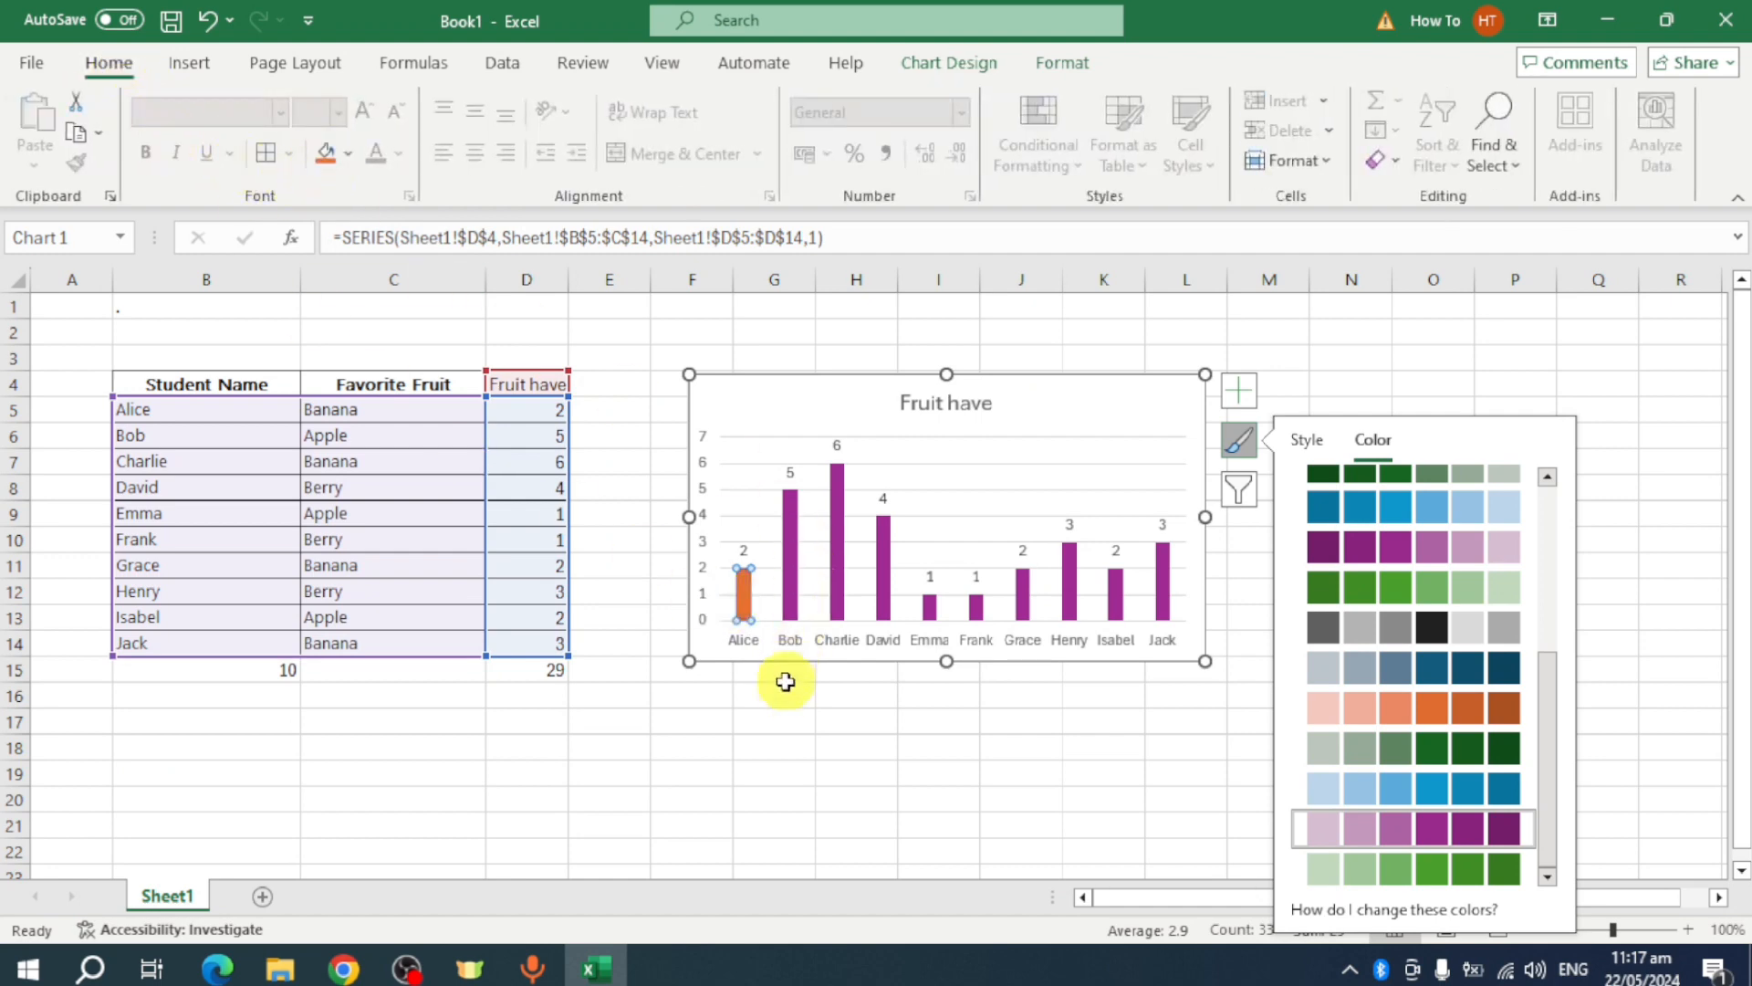
pyautogui.click(783, 719)
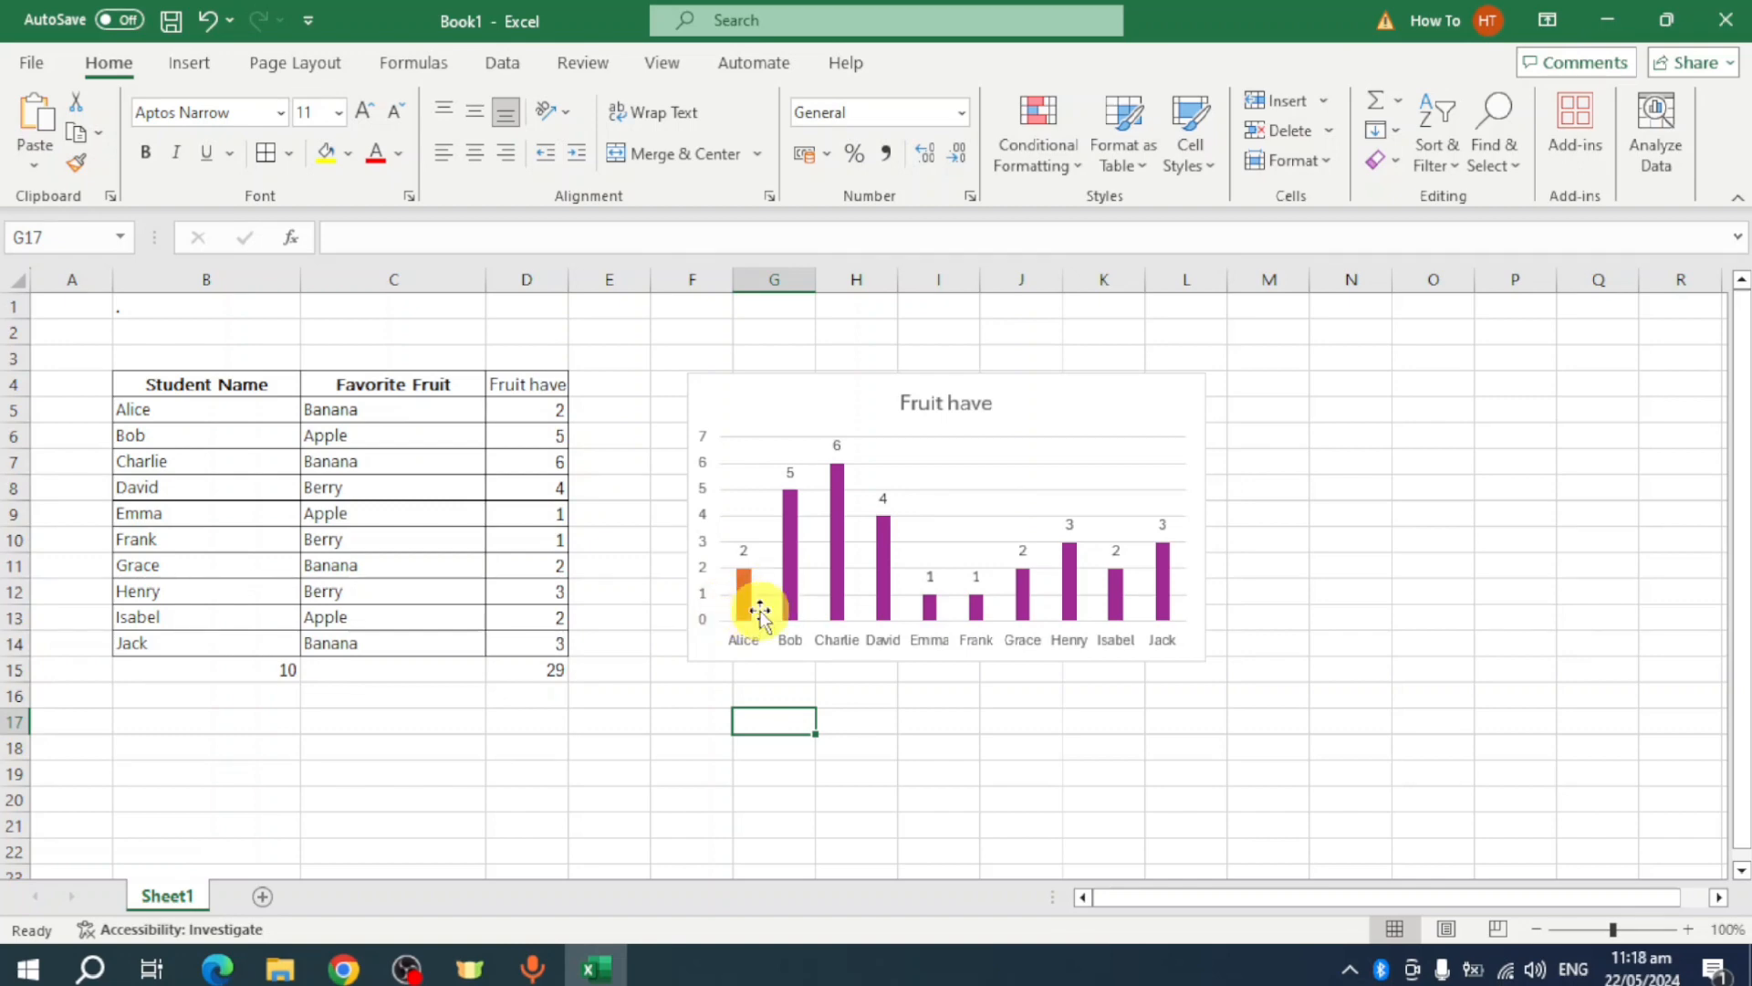
pyautogui.click(950, 796)
pyautogui.press('alt')
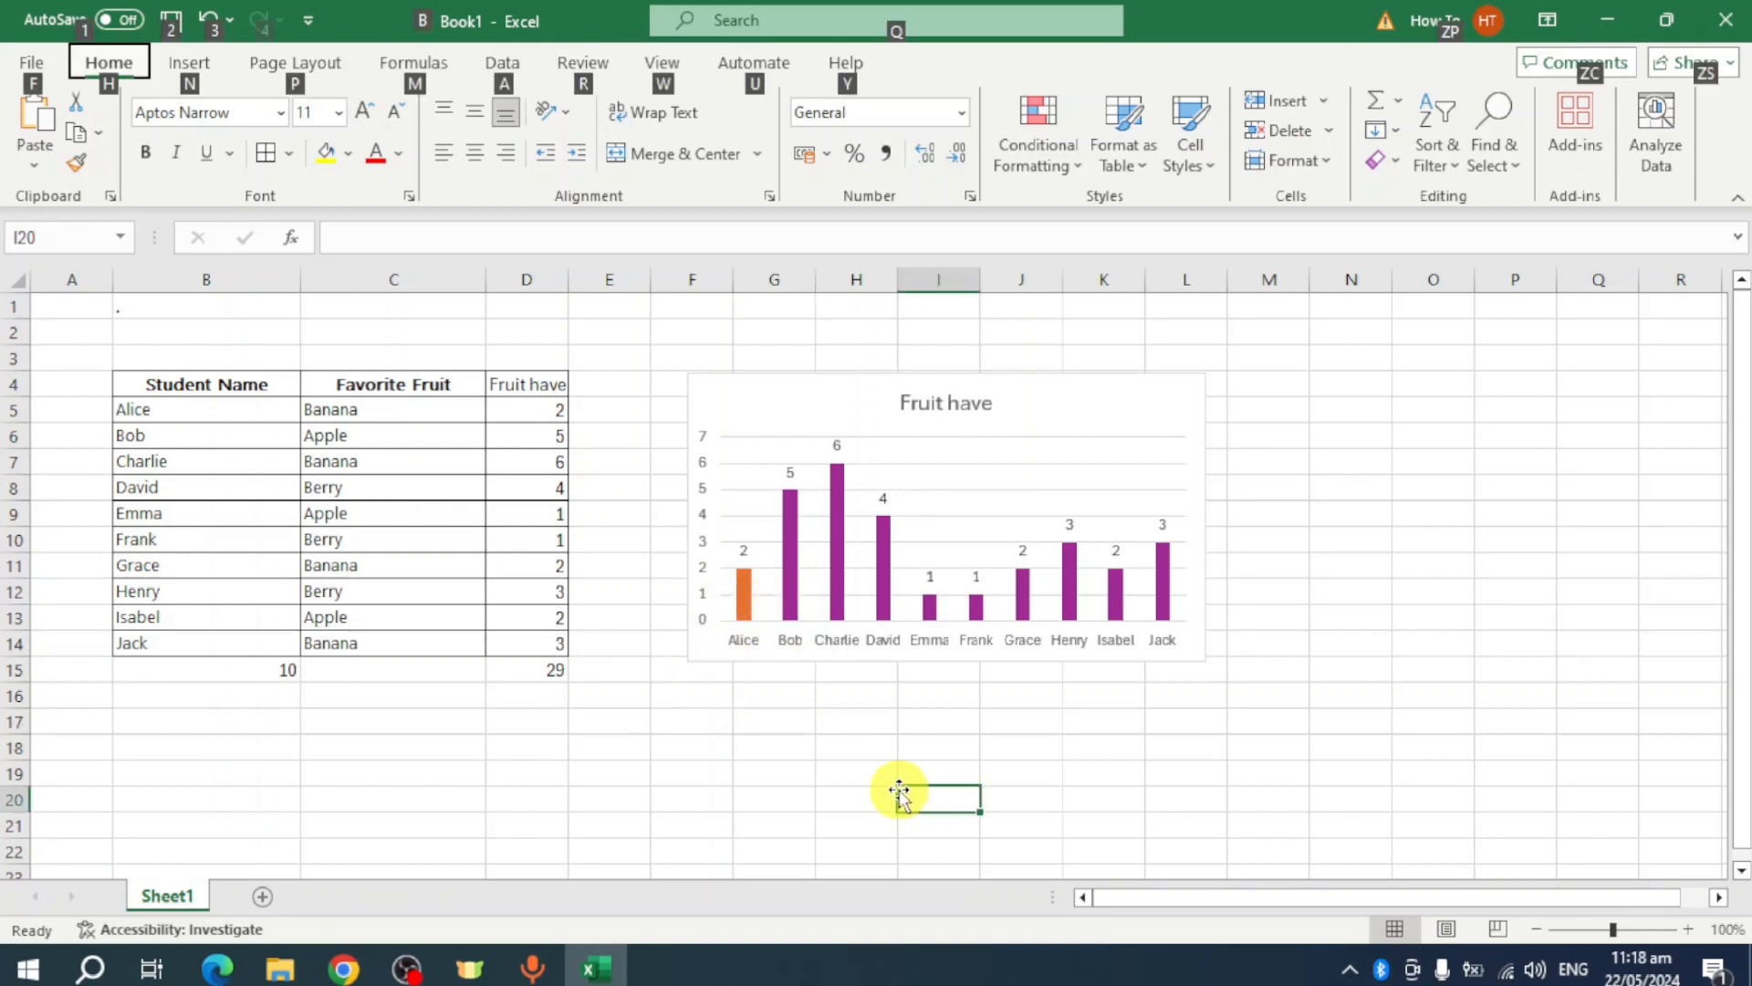
pyautogui.press('alt')
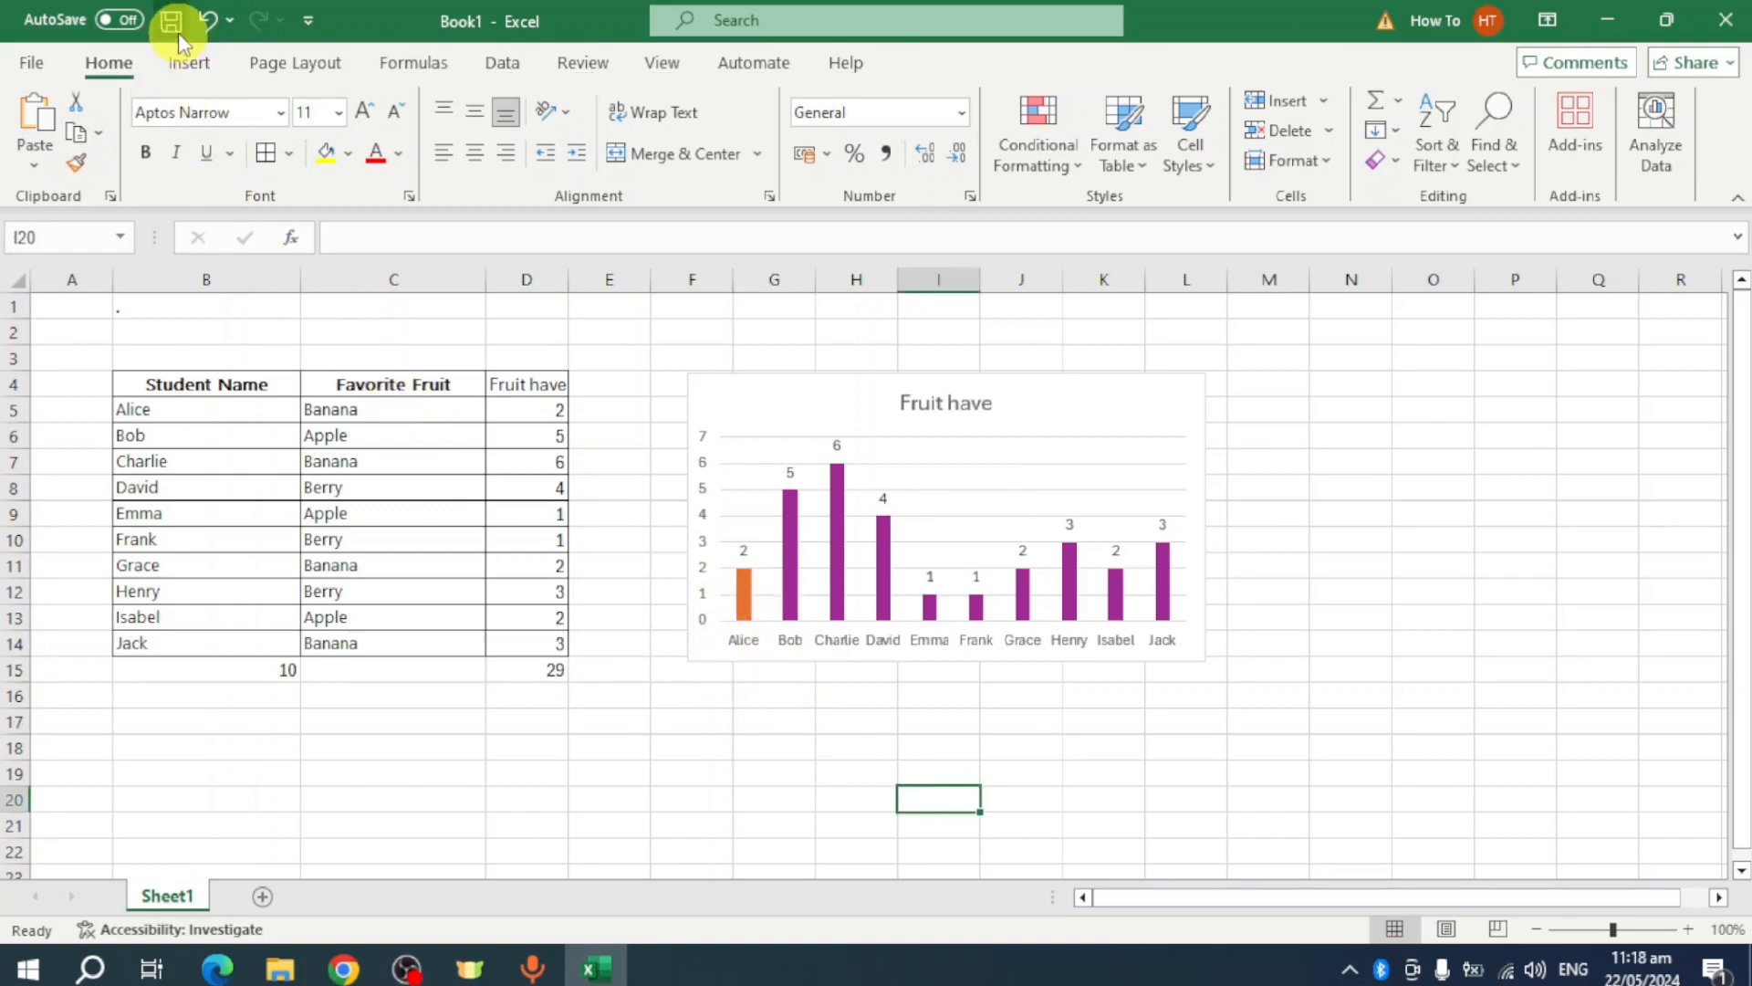
pyautogui.press('Home')
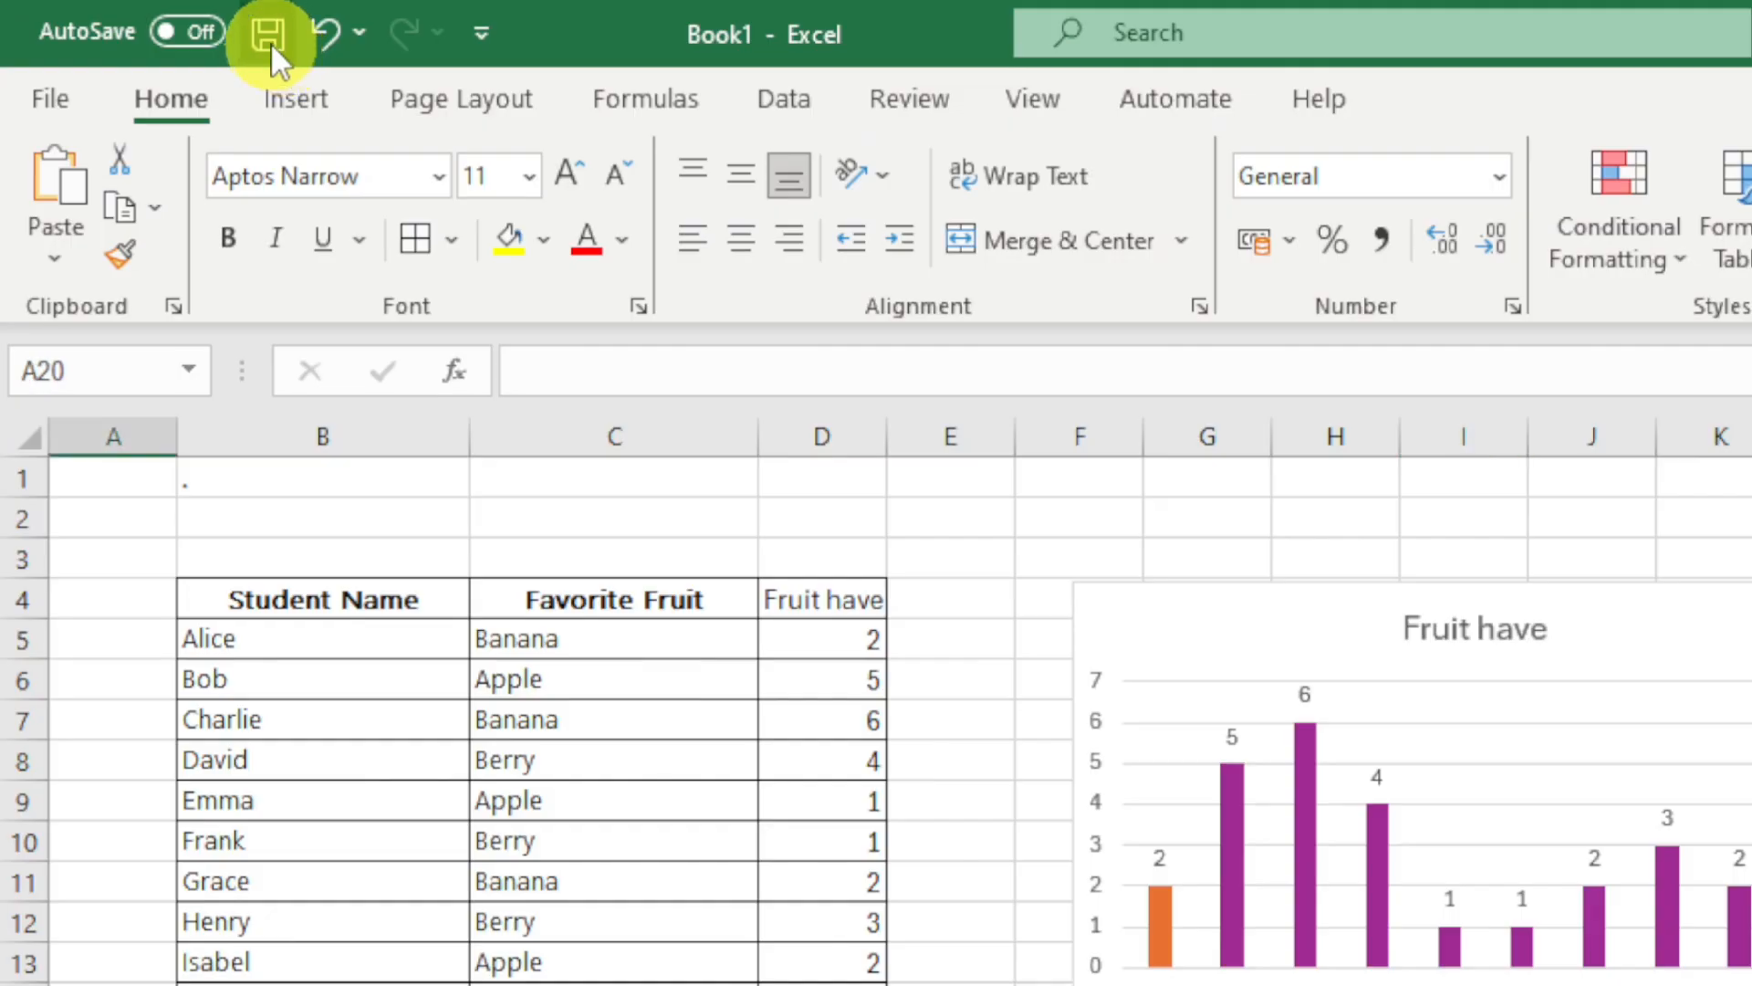
# - Save the workbook in the Documents folder as an Excel Workbook named "fruit have"
pyautogui.click(271, 42)
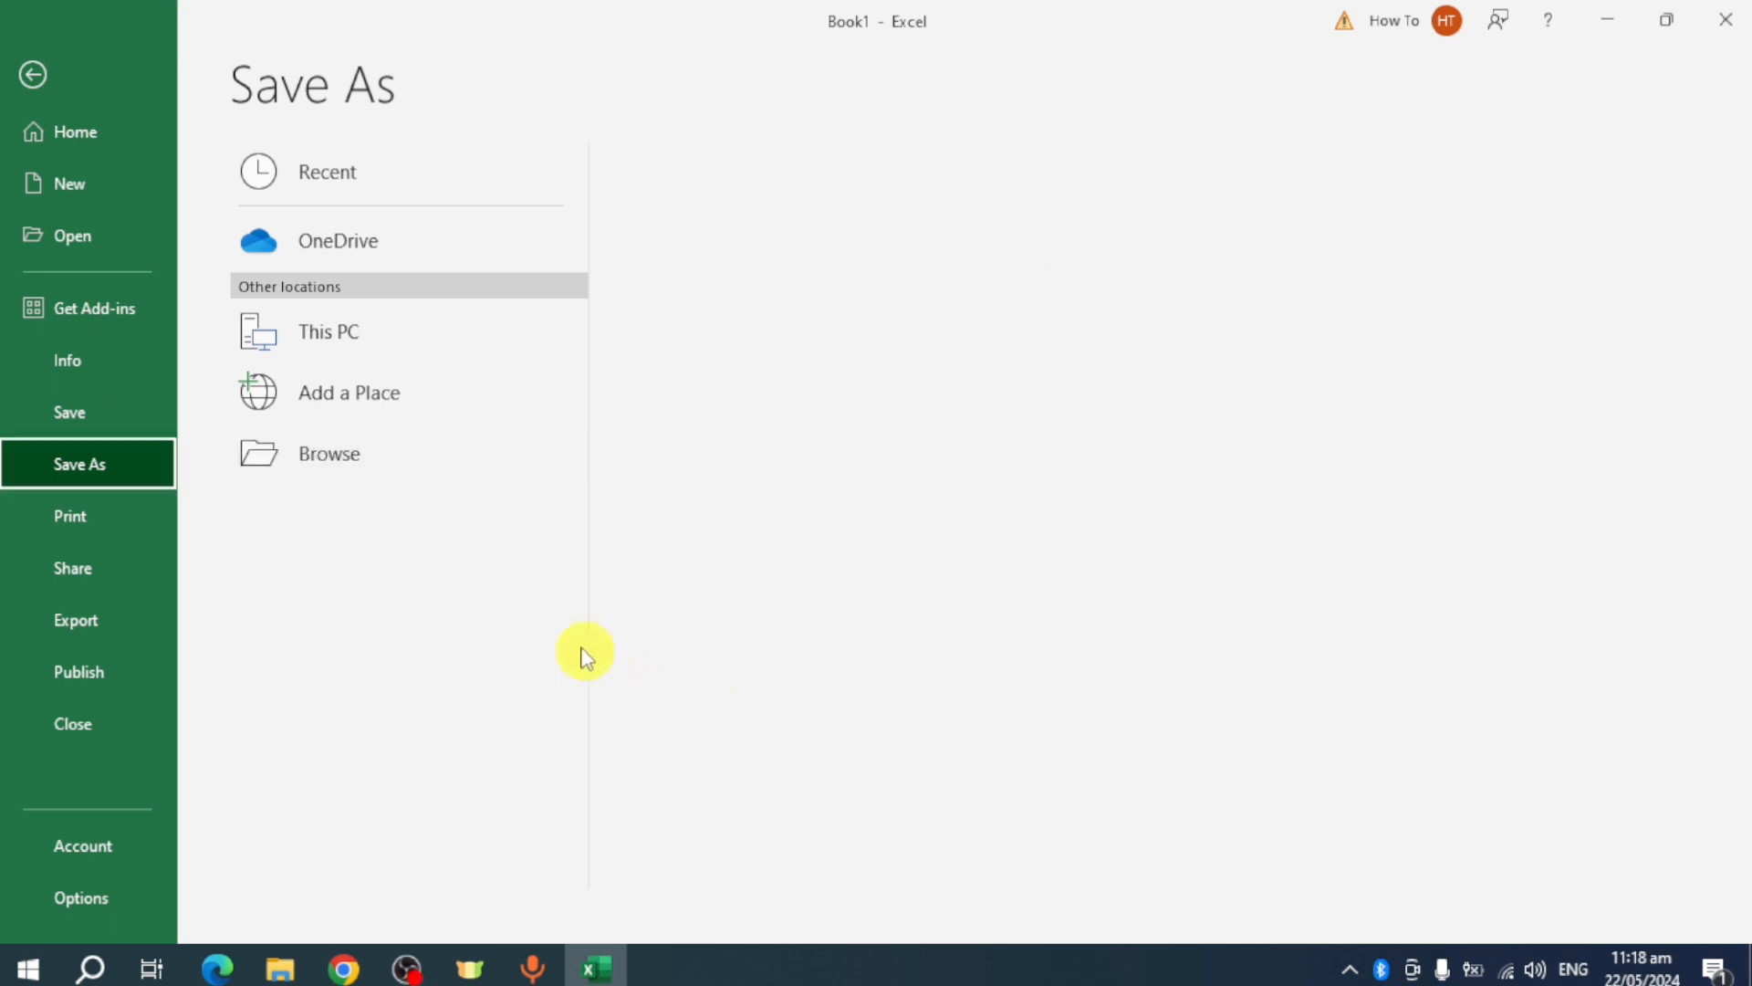
pyautogui.click(423, 469)
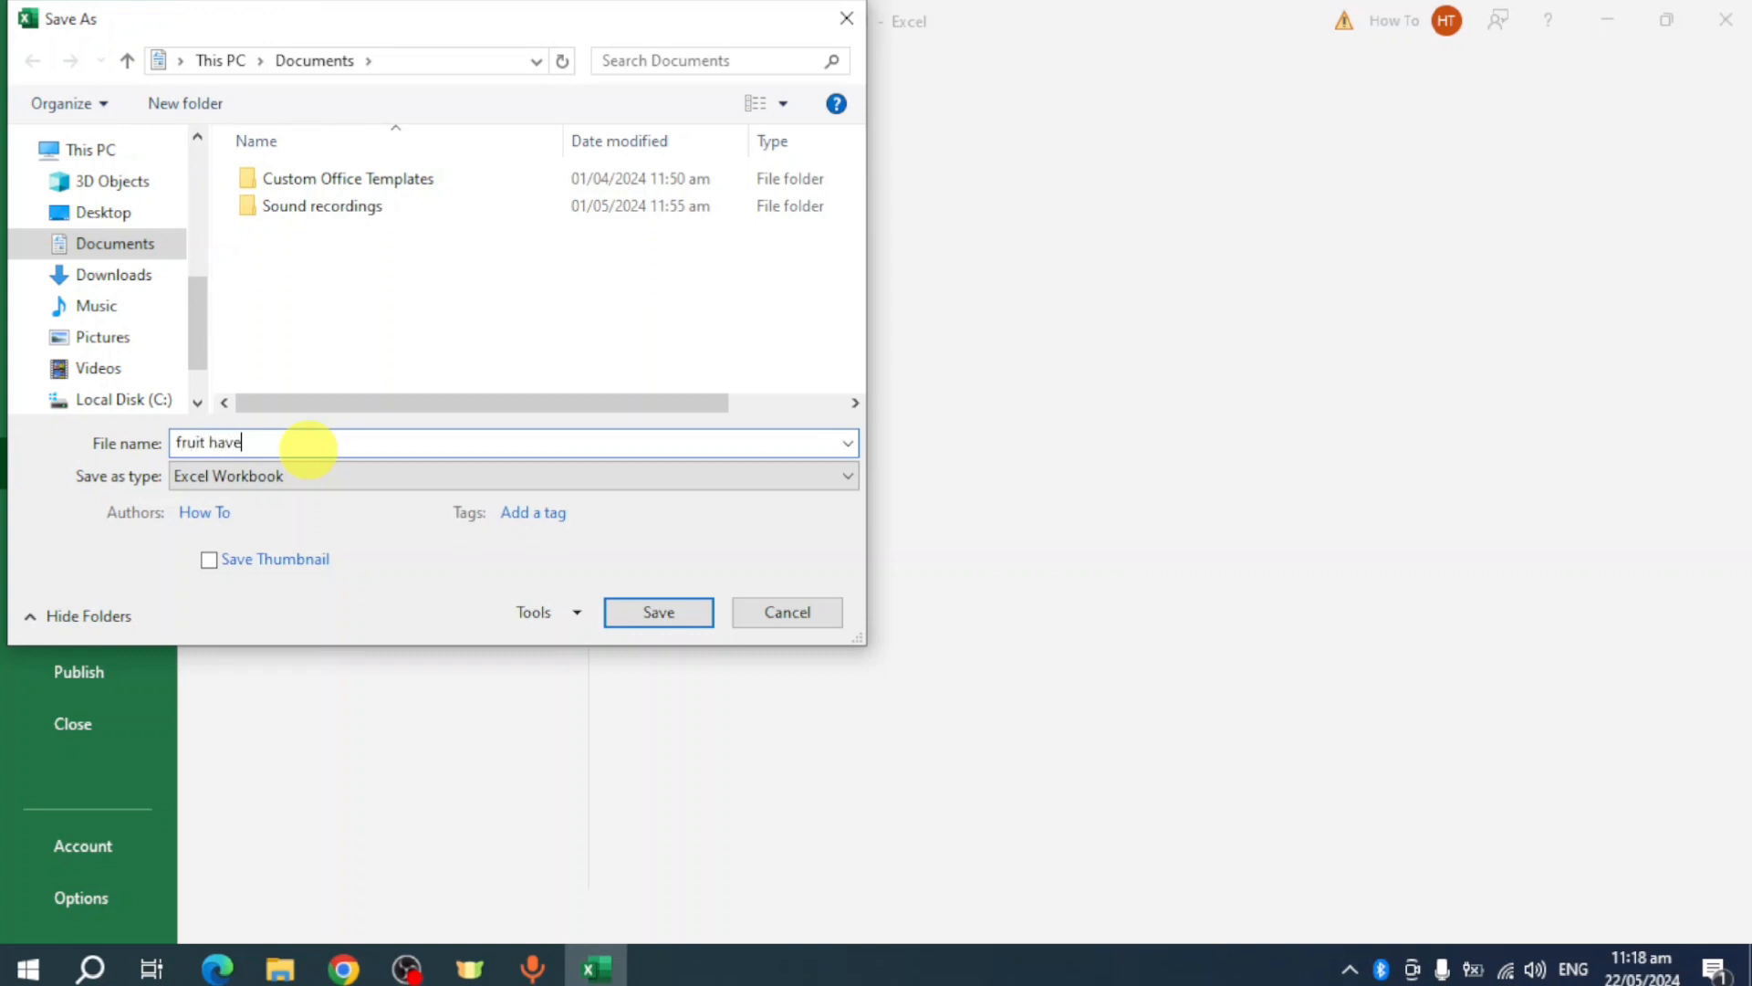
pyautogui.press('Return')
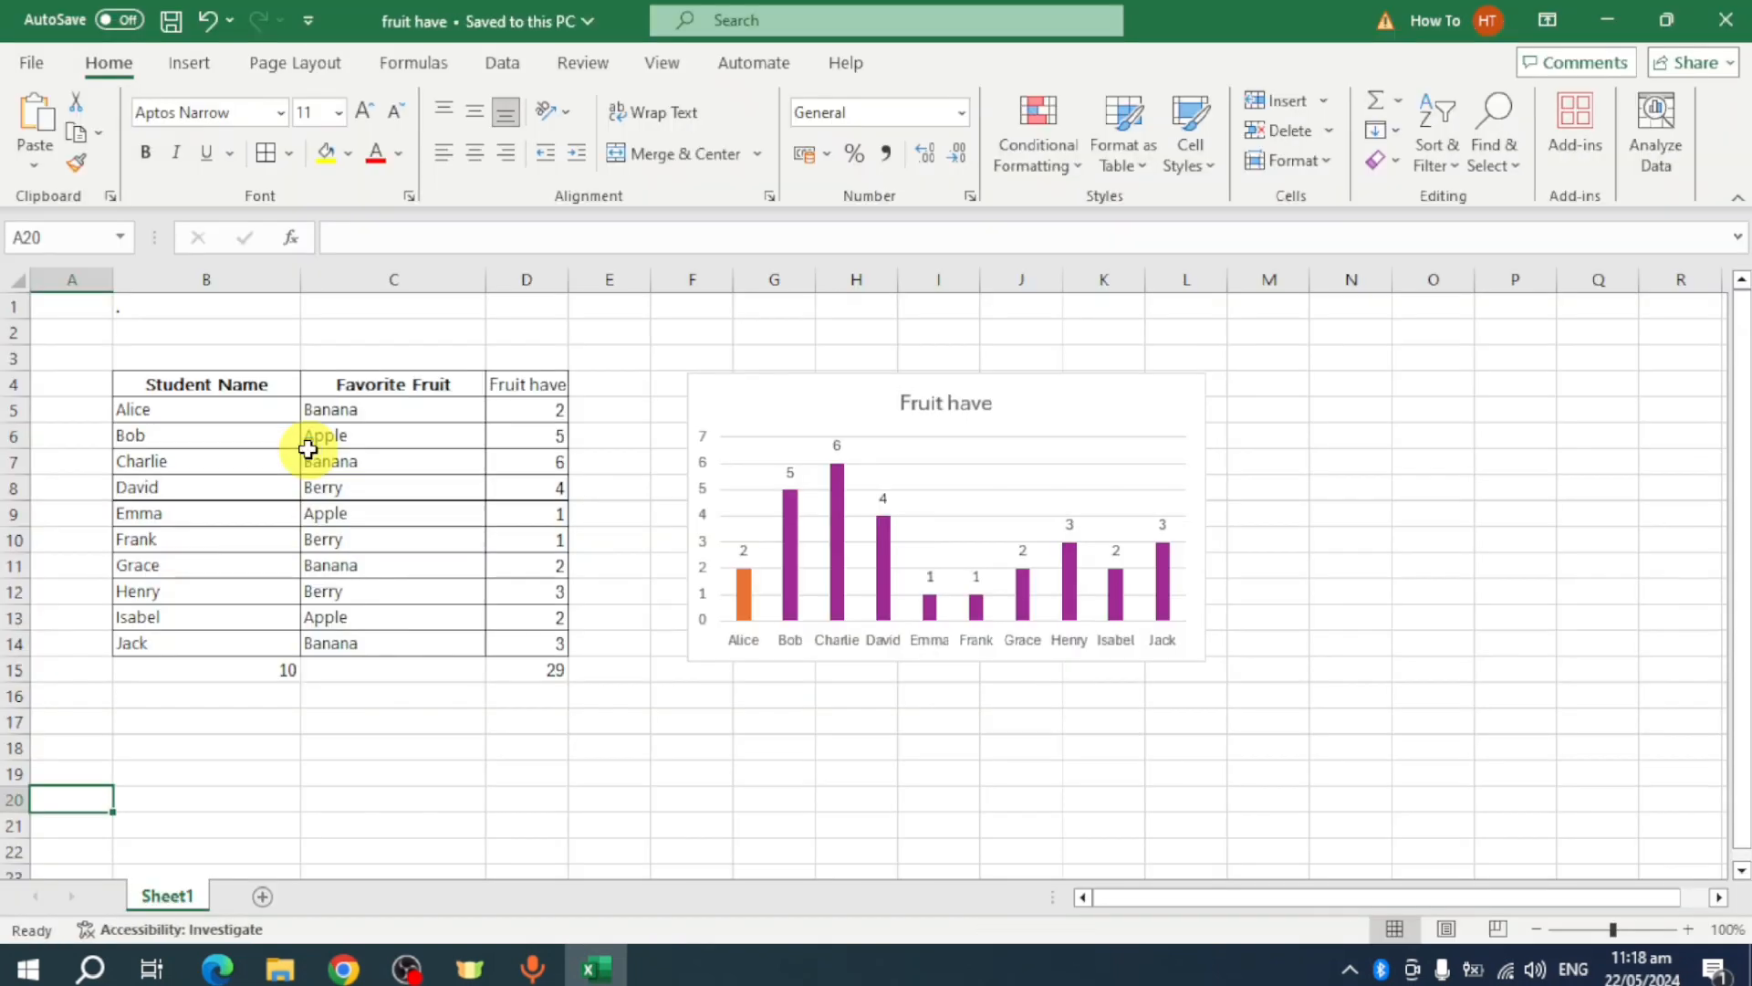